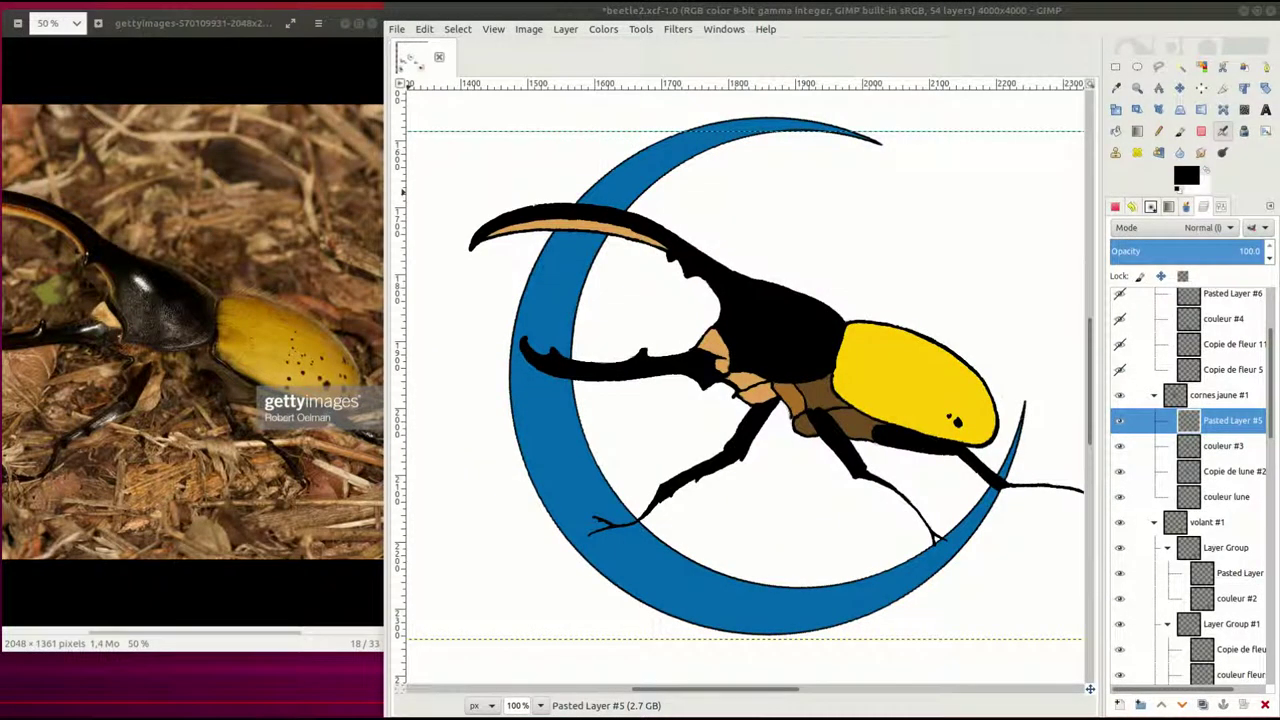
Select the beetle's black parts on couleur #3 and airbrush shading along the lower front leg
key(u)
click(717, 470)
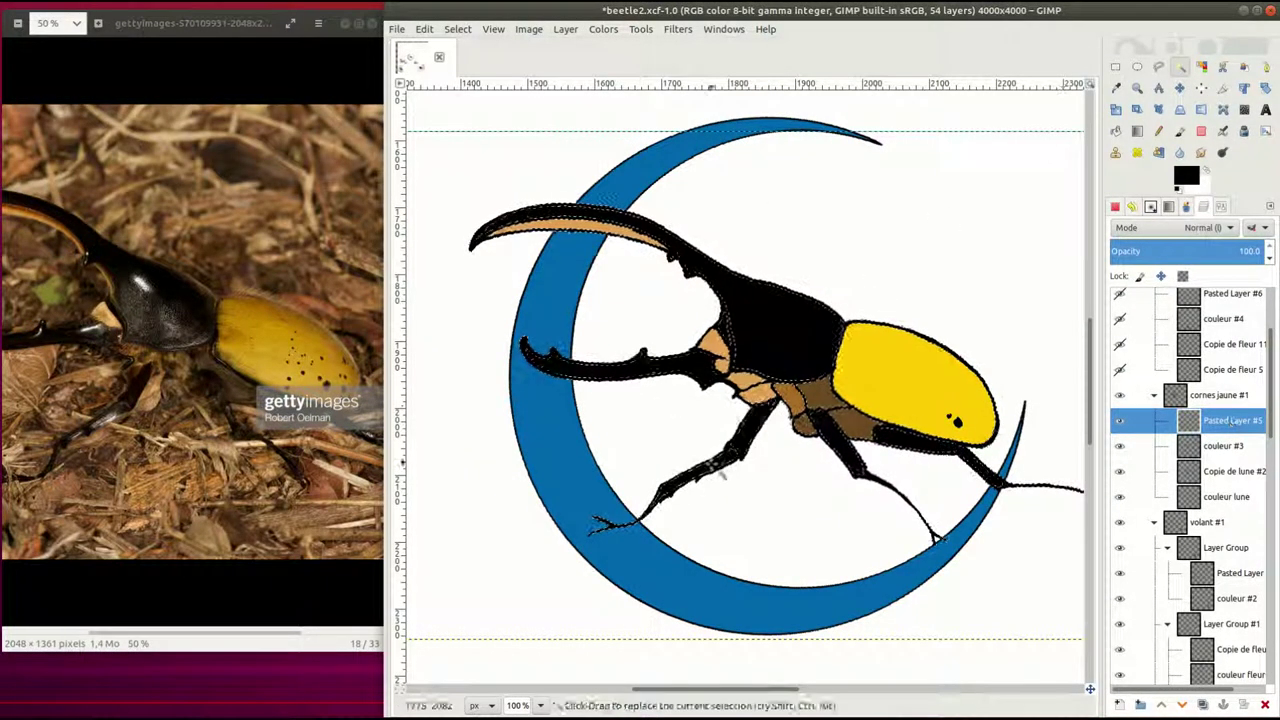
click(1224, 446)
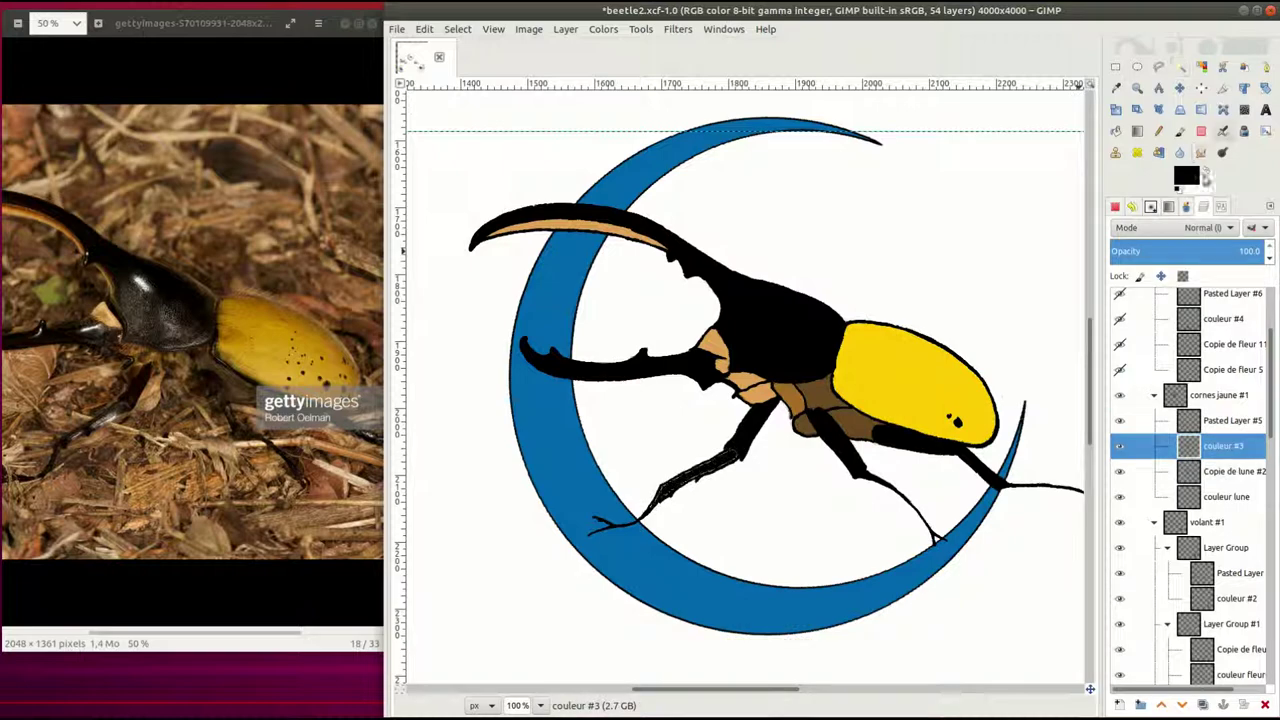
click(1150, 207)
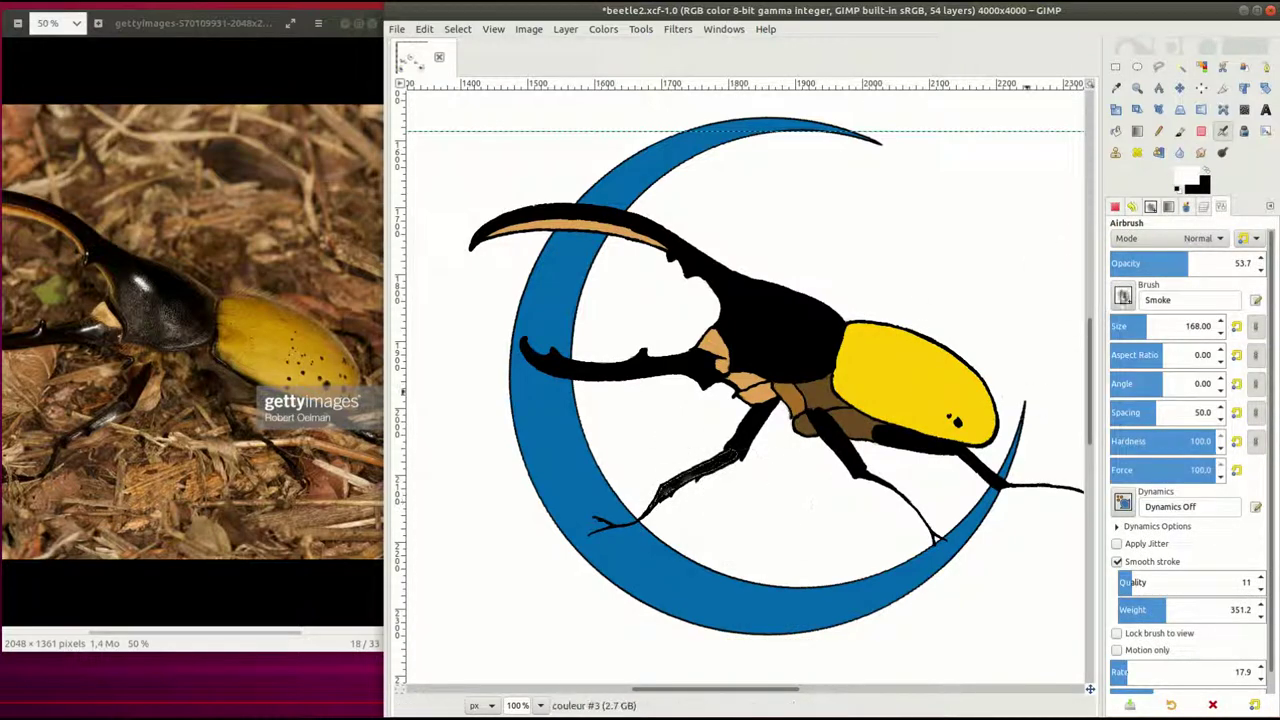
key(2)
scroll(750, 453, down, 5)
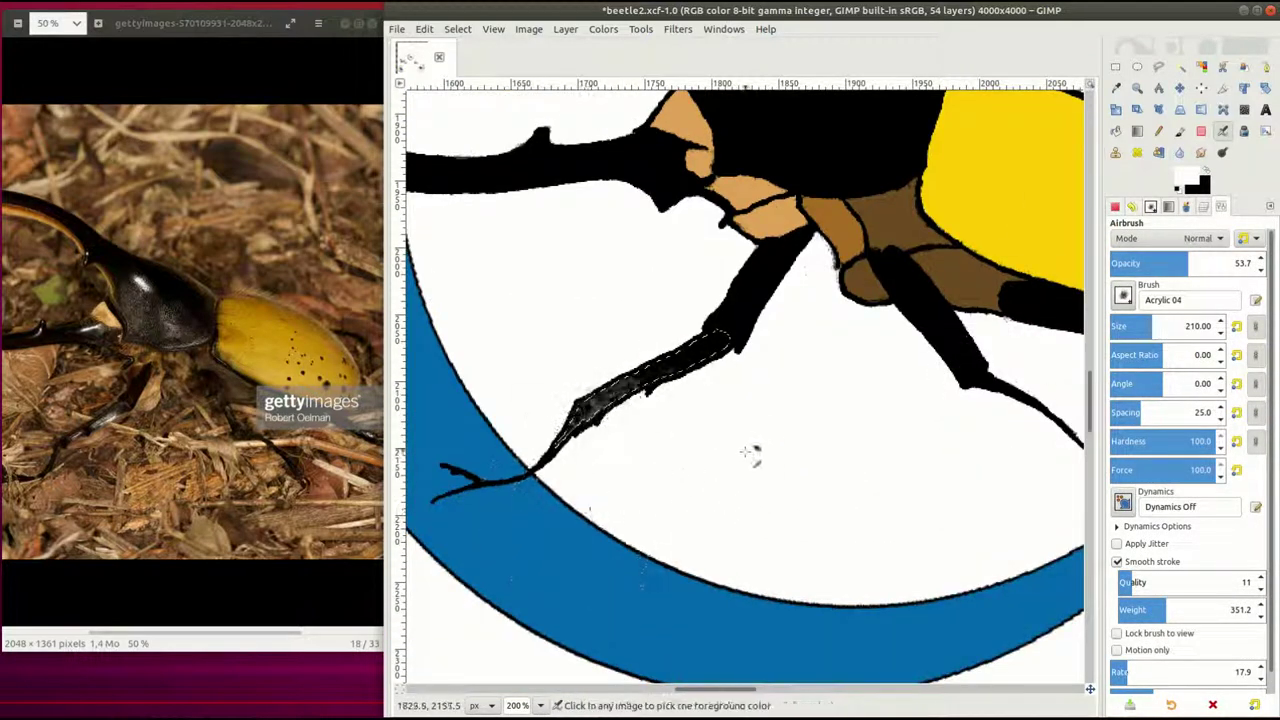
key(bracketleft)
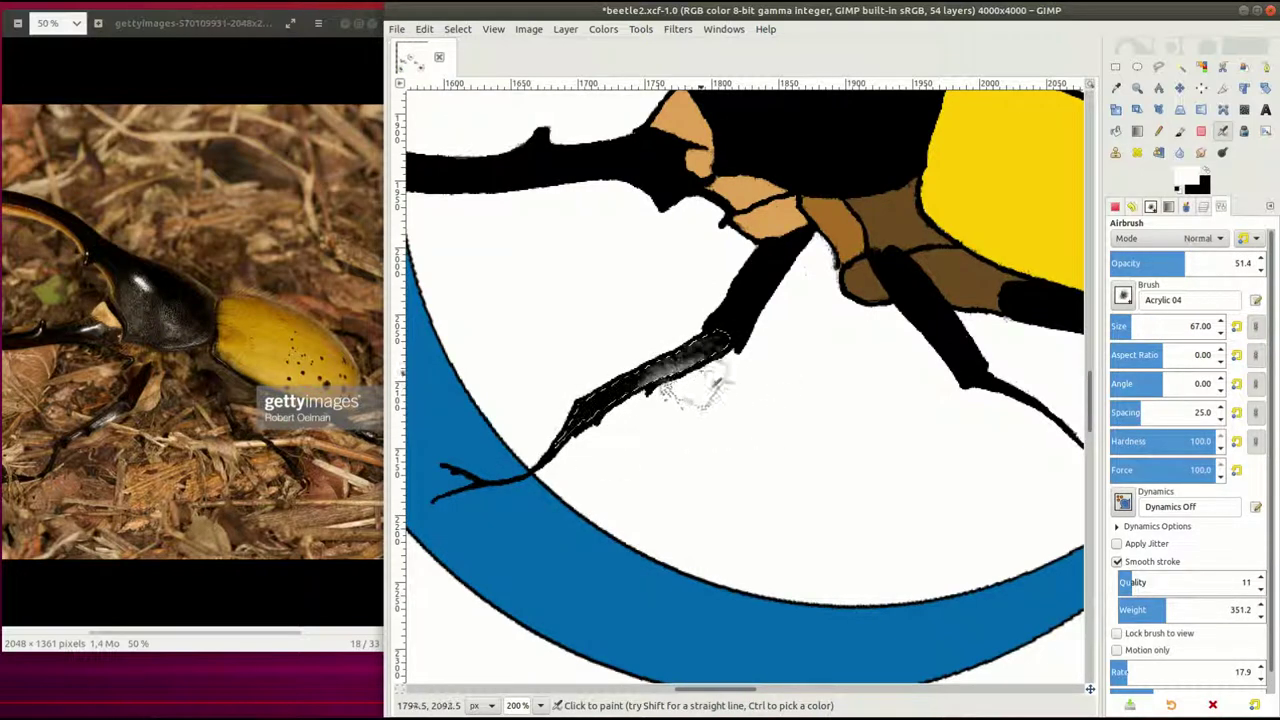
mouse_move(697, 389)
mouse_down()
mouse_move(608, 455)
mouse_move(680, 402)
mouse_up()
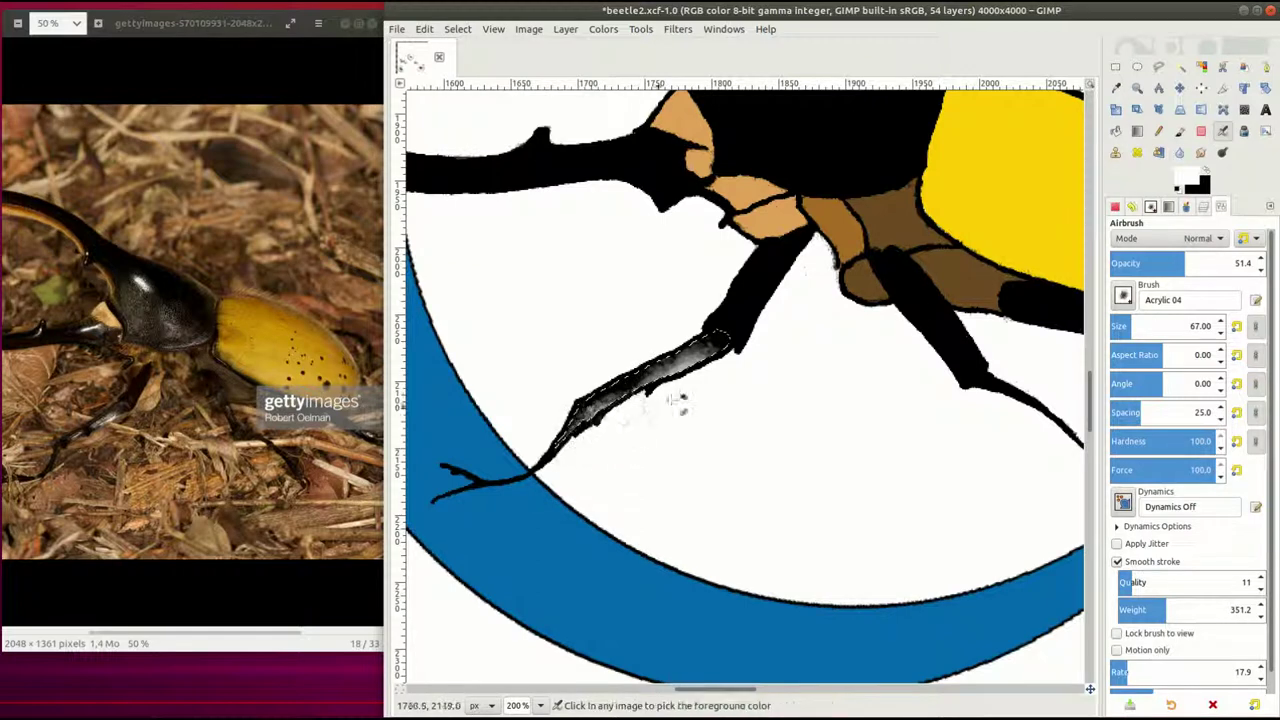
Switch the airbrush to the soft 2. Hardness 025 brush, size 21, with lower opacity
click(1122, 295)
click(1200, 322)
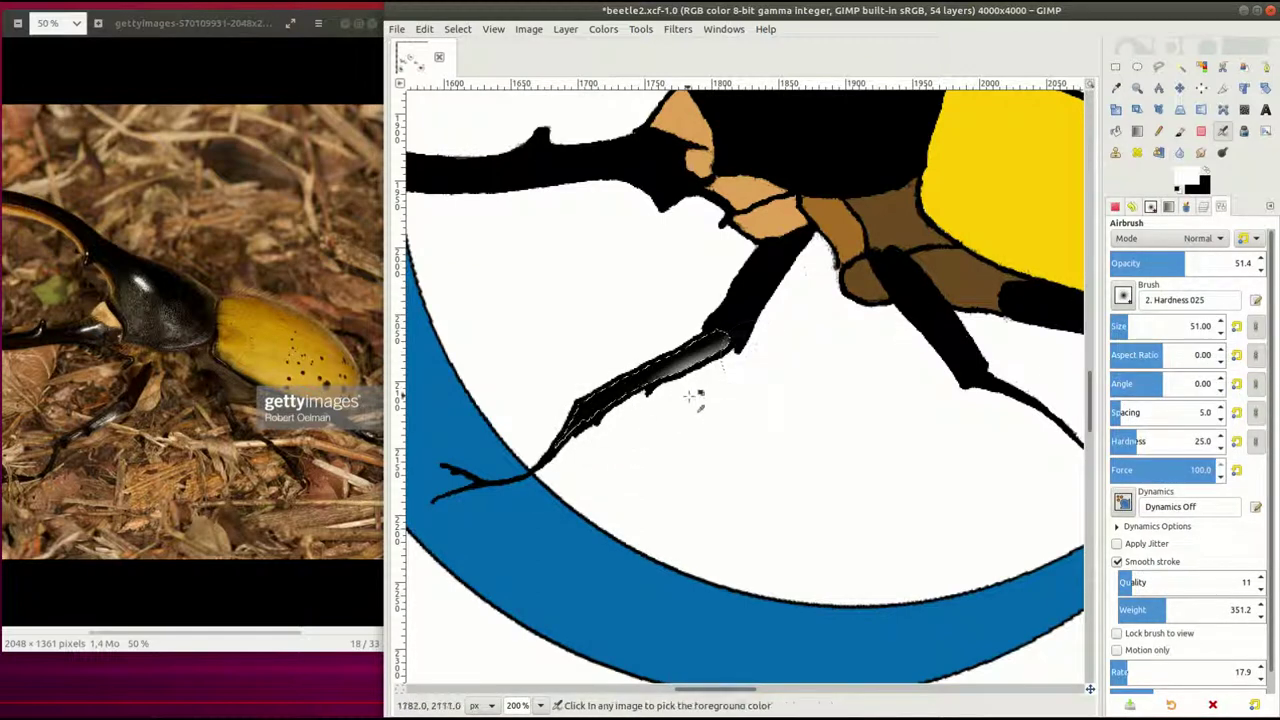
scroll(190, 400, up, 1)
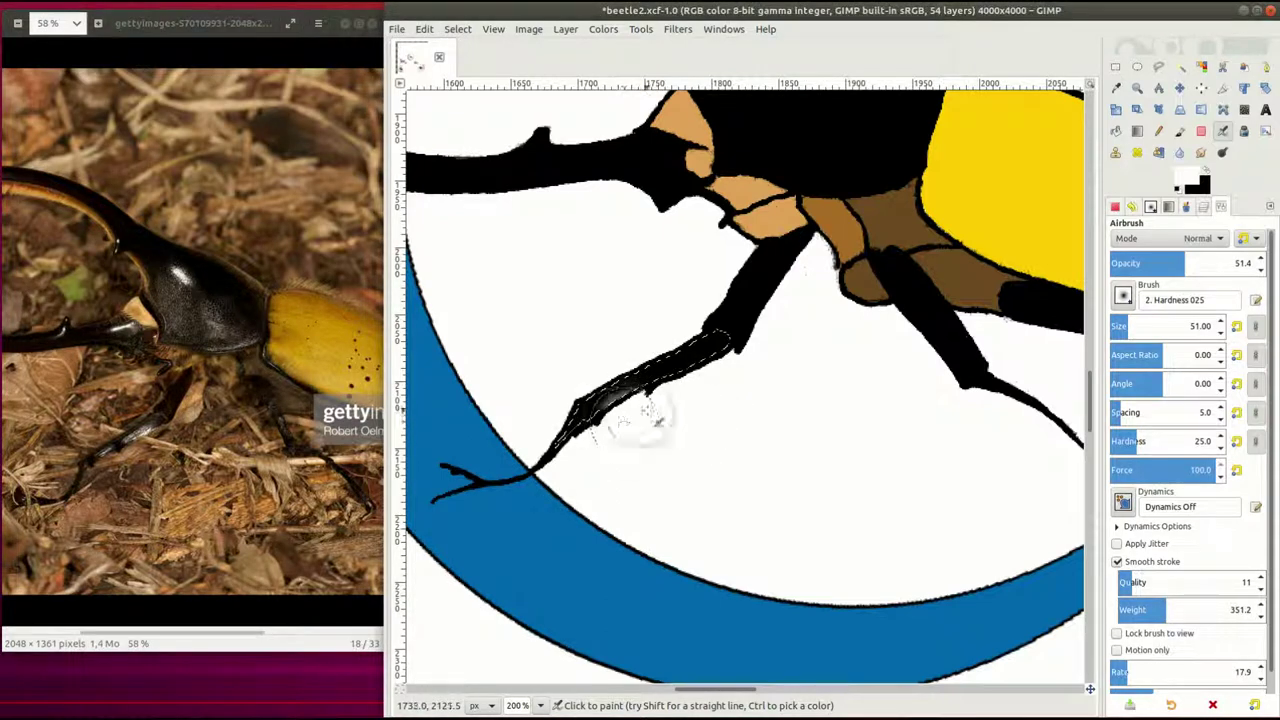
key(braceleft)
key(braceleft)
key(braceleft)
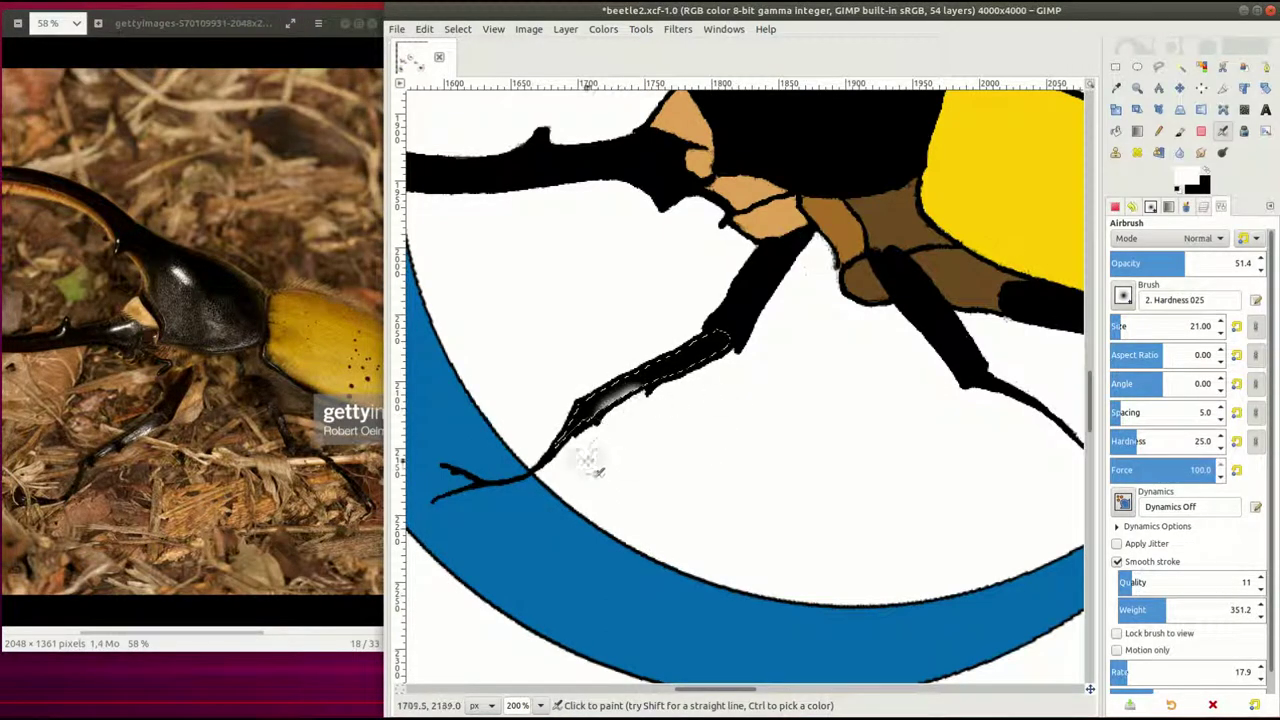
click(1122, 259)
key(bracketleft)
key(bracketleft)
key(bracketleft)
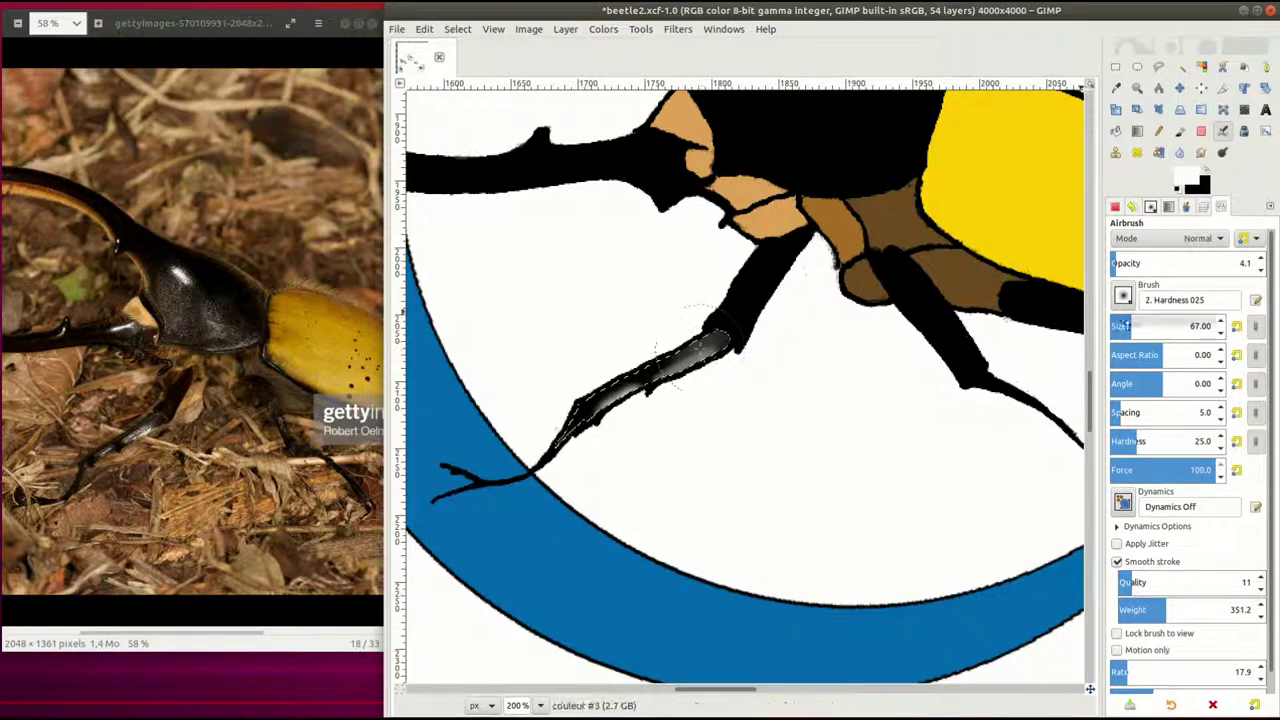
text(23.4)
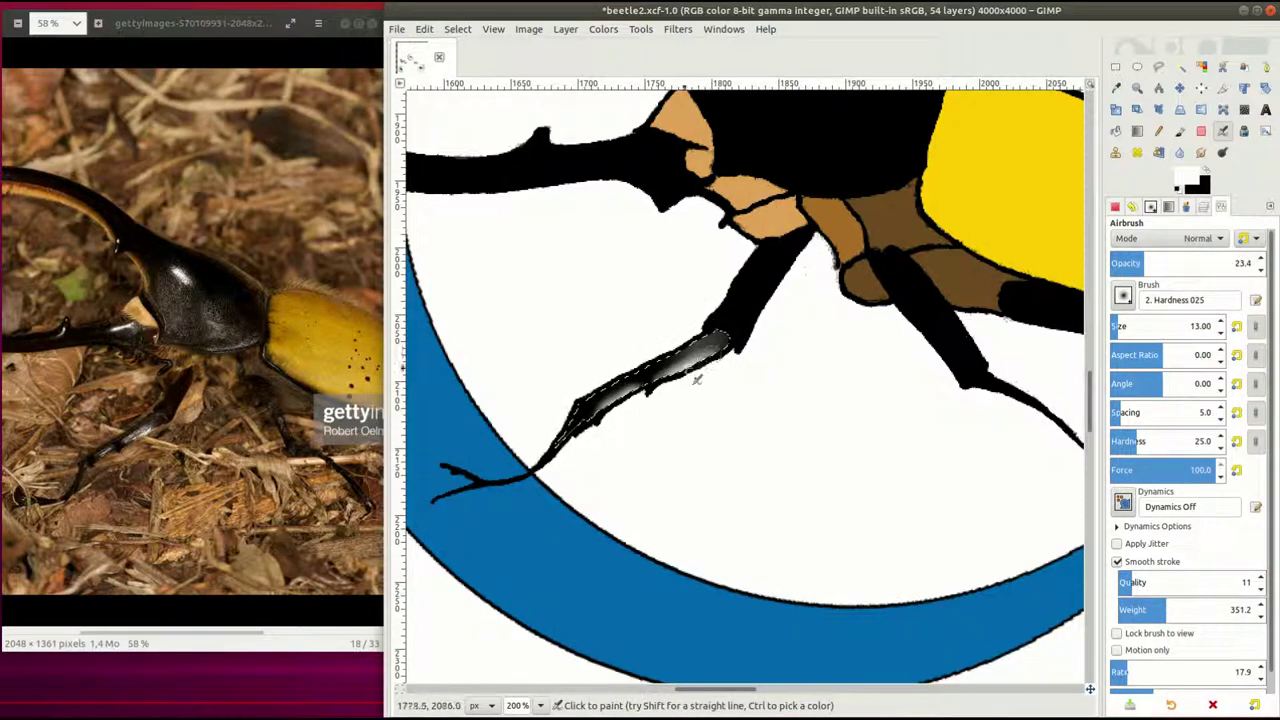
text(4.6)
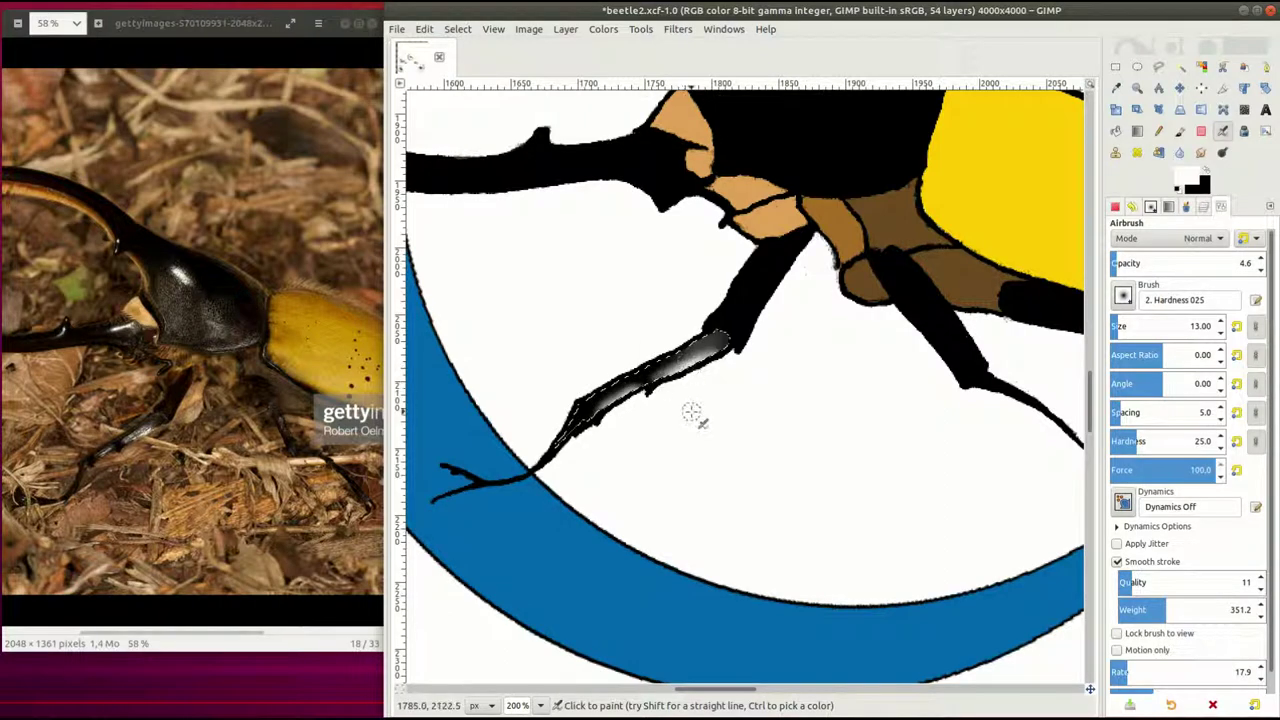
text(x16.5)
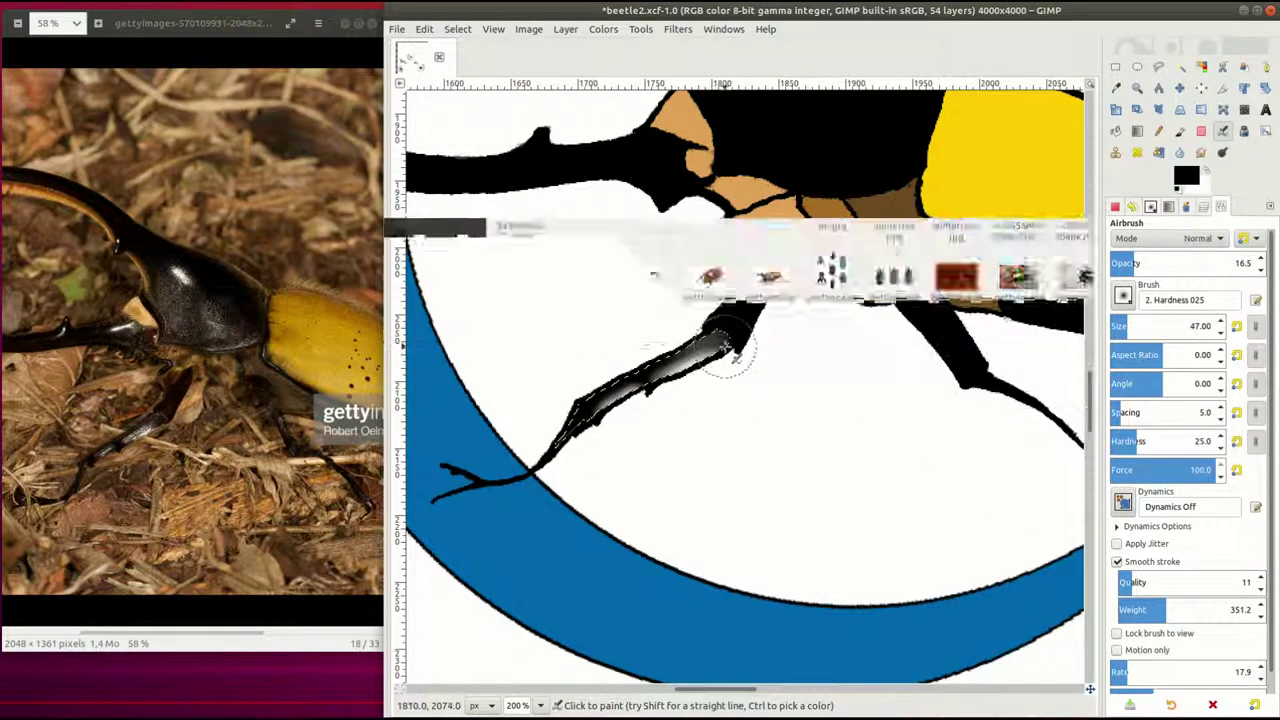
text(472643.6)
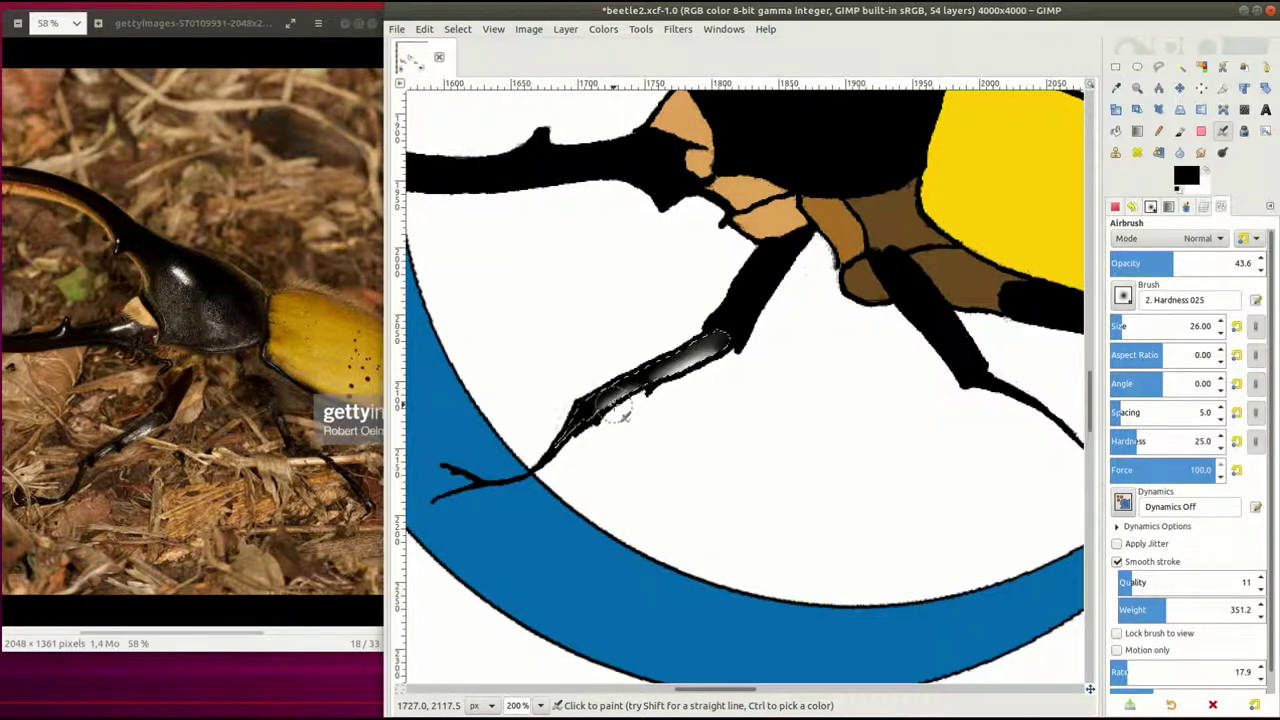
Set airbrush opacity to 5.5, using white, then sampling tan, brown and black from the leg
key(x)
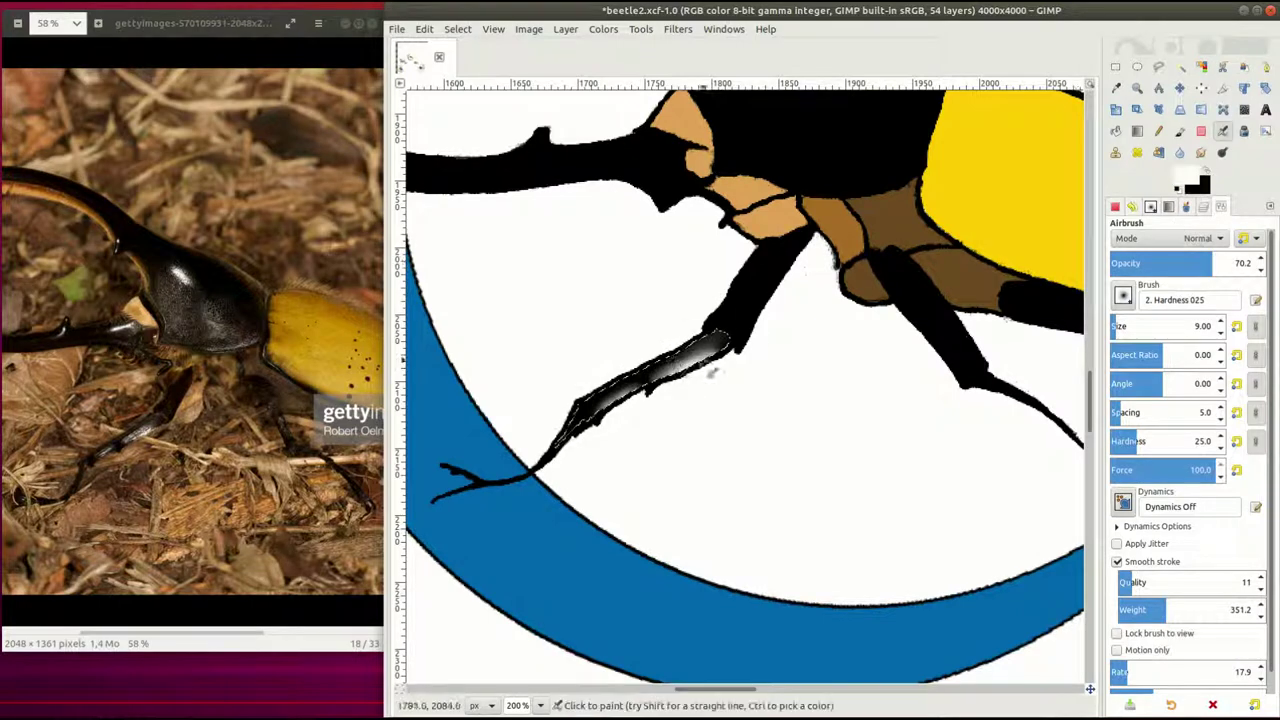
click(1122, 325)
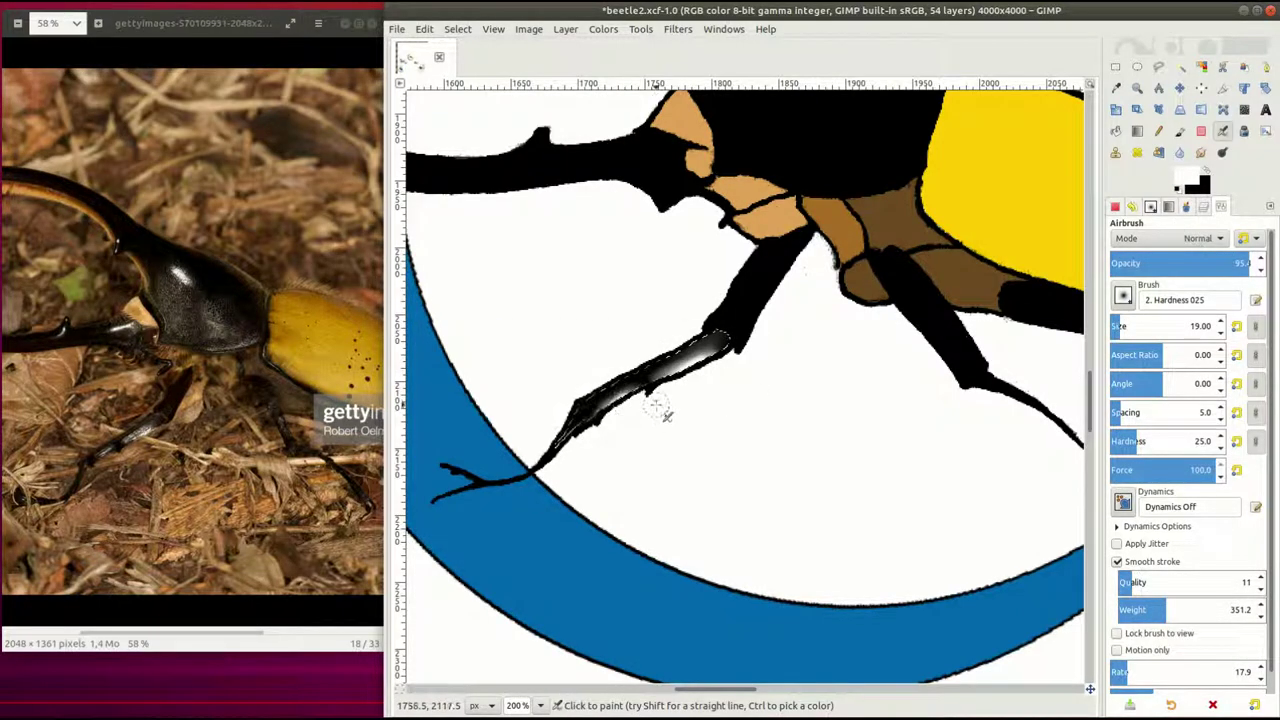
ctrl+click(750, 220)
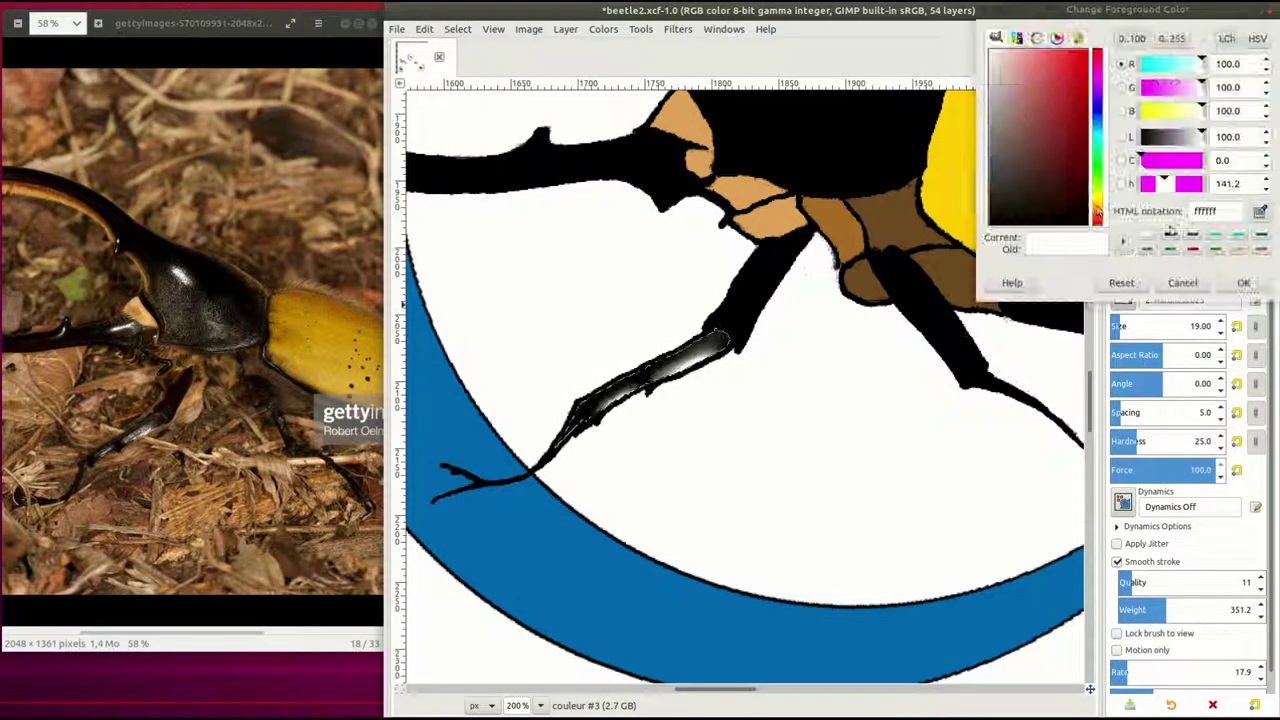
text(5.5)
key(Return)
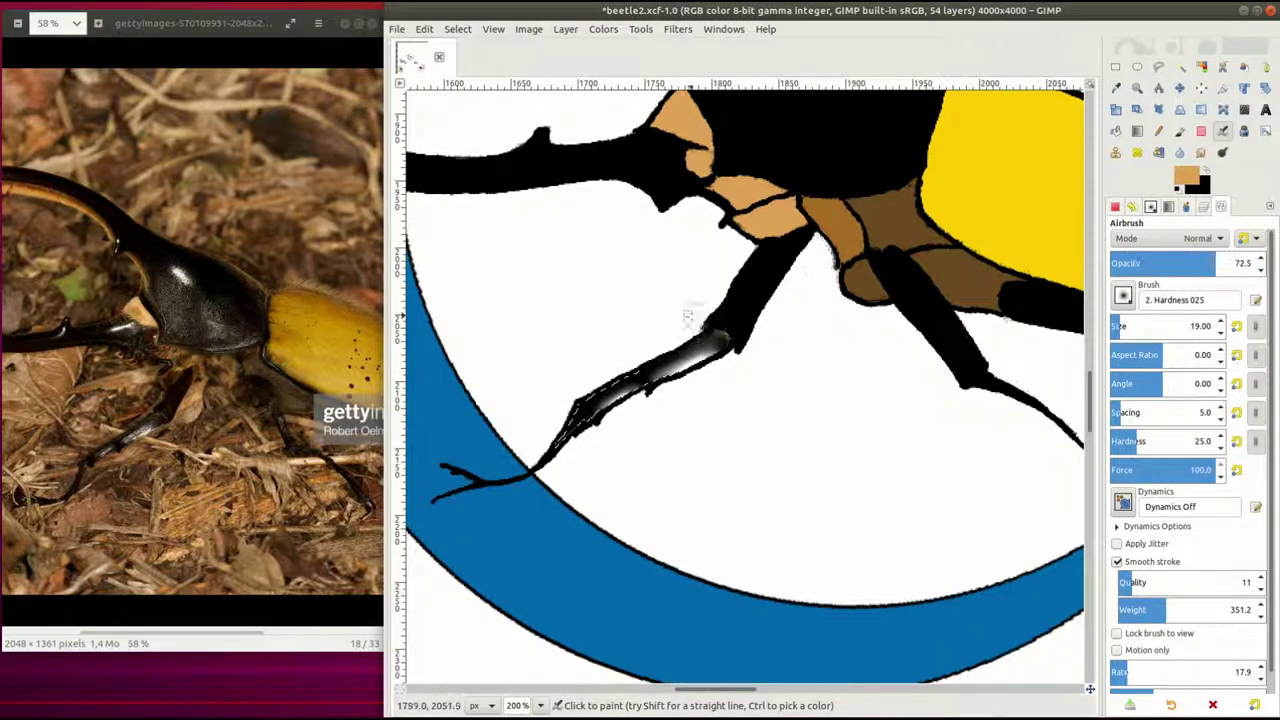
ctrl+click(720, 330)
ctrl+click(717, 346)
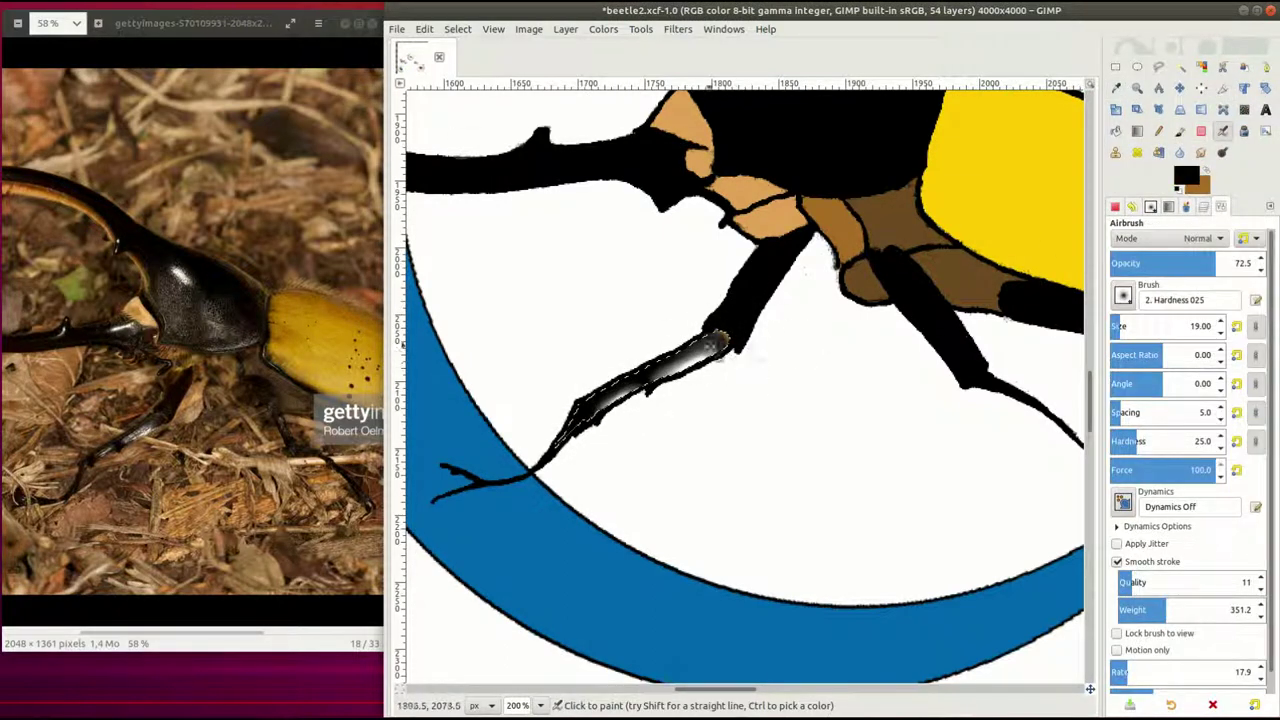
Select the upper front leg segment and set the foreground to dark brown #522500
key(u)
key(ctrl+l)
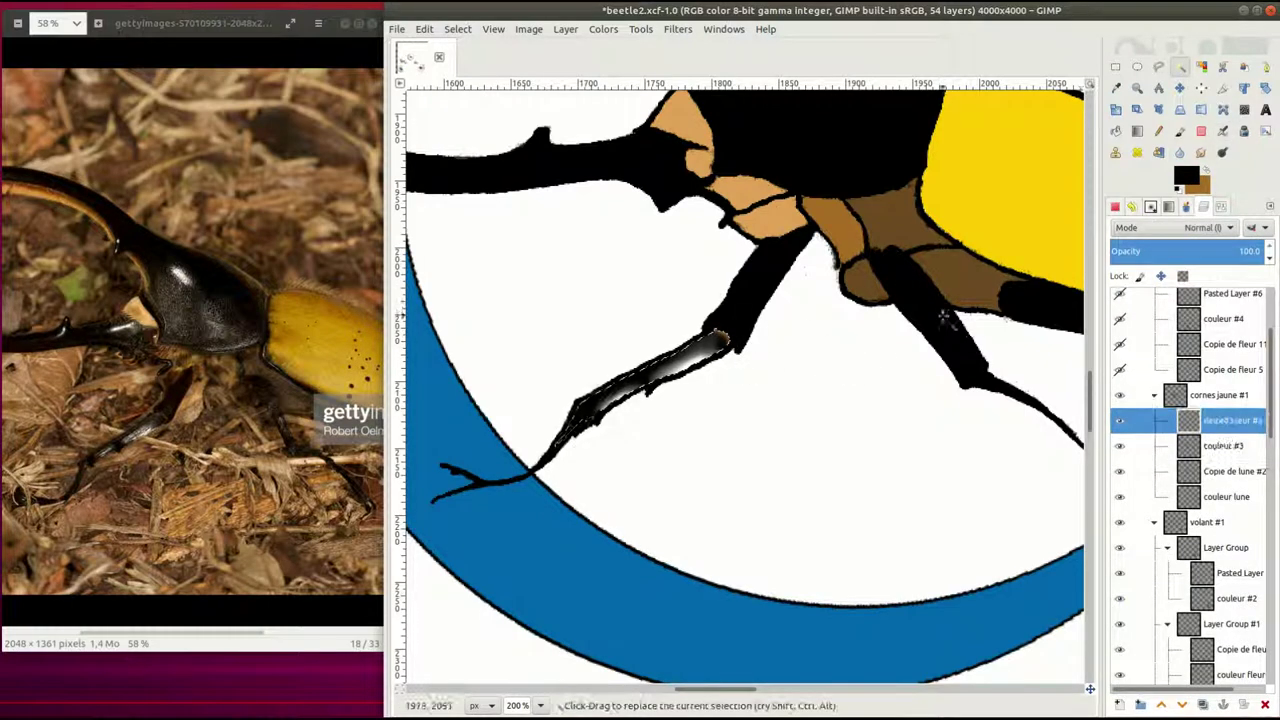
click(1186, 176)
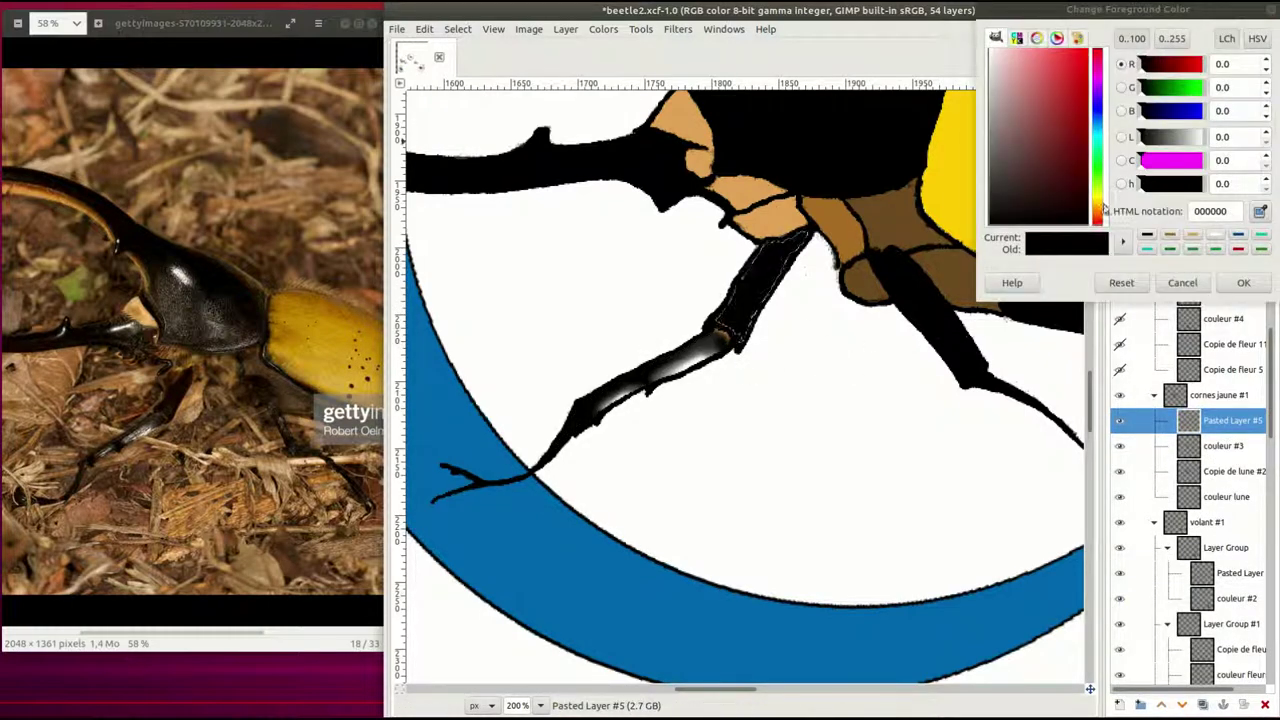
click(1200, 280)
click(1204, 207)
Airbrush the leg segment dark brown at higher opacity, then Select > None
drag(795, 245, 740, 320)
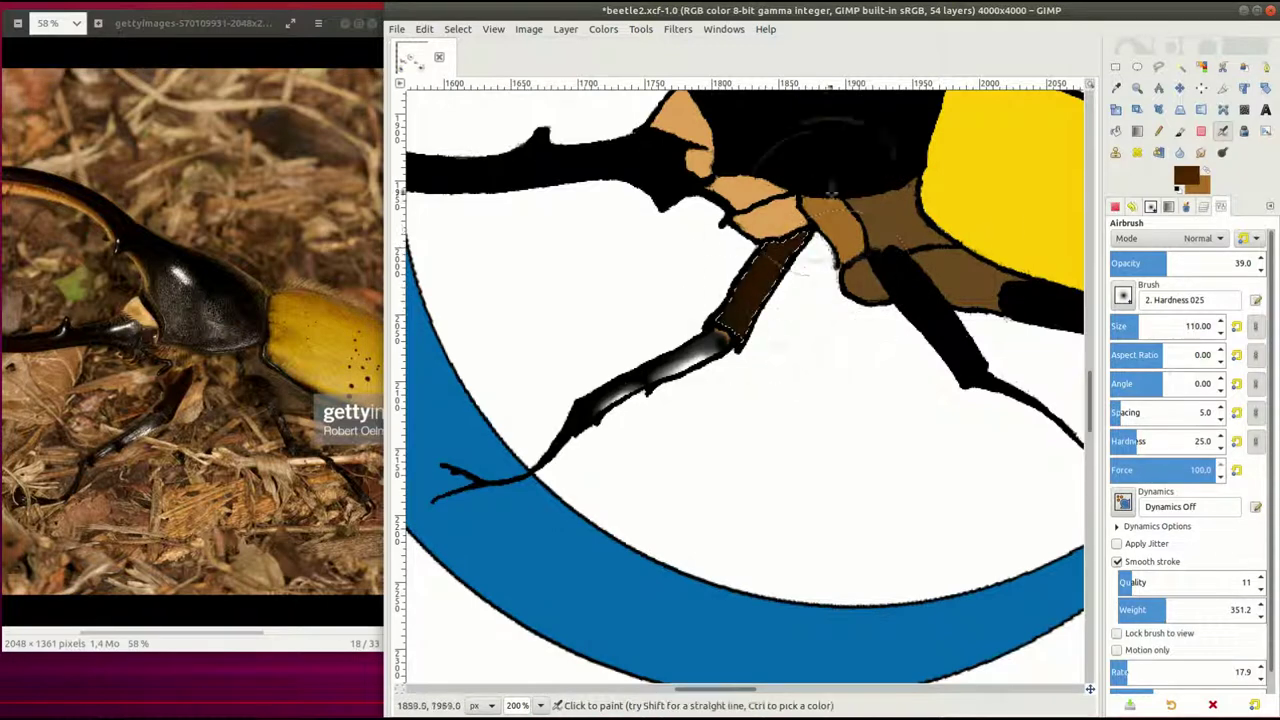
drag(1150, 263, 1190, 263)
drag(795, 240, 750, 320)
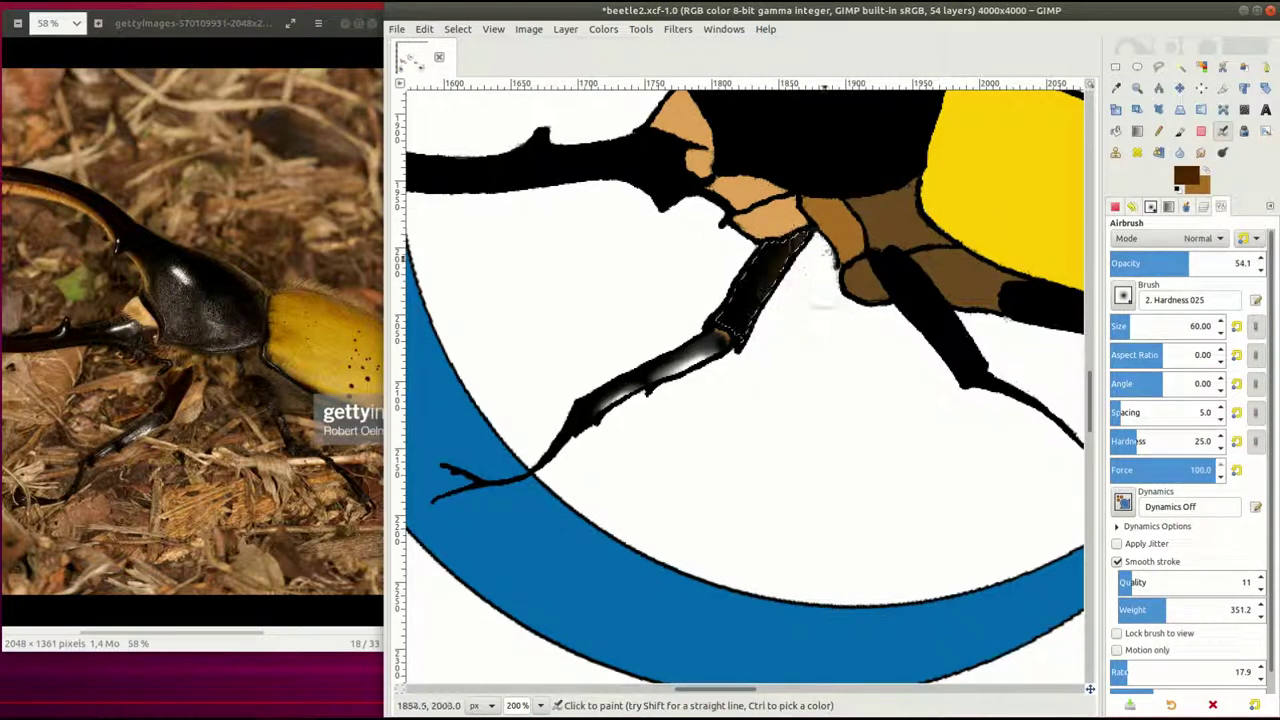
click(457, 29)
click(470, 62)
click(1150, 207)
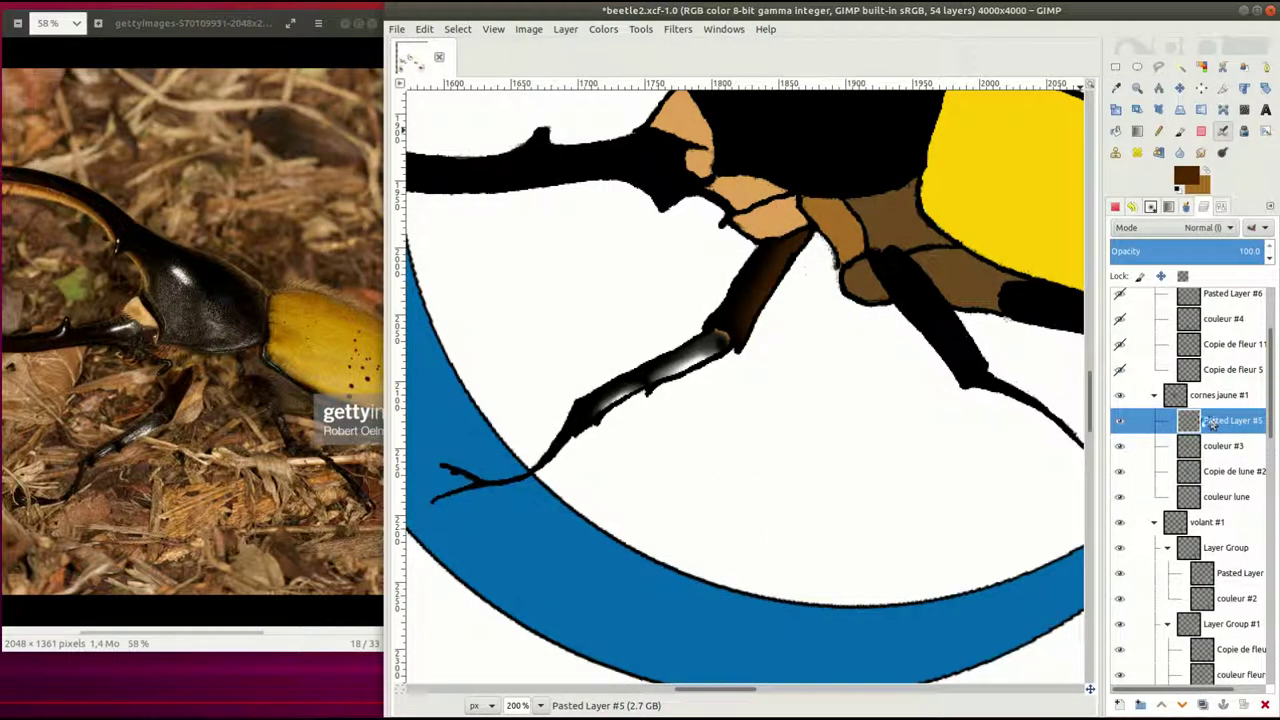
Select the black middle leg segment on couleur #3 and airbrush inside it with default colours
key(u)
scroll(740, 400, right, 5)
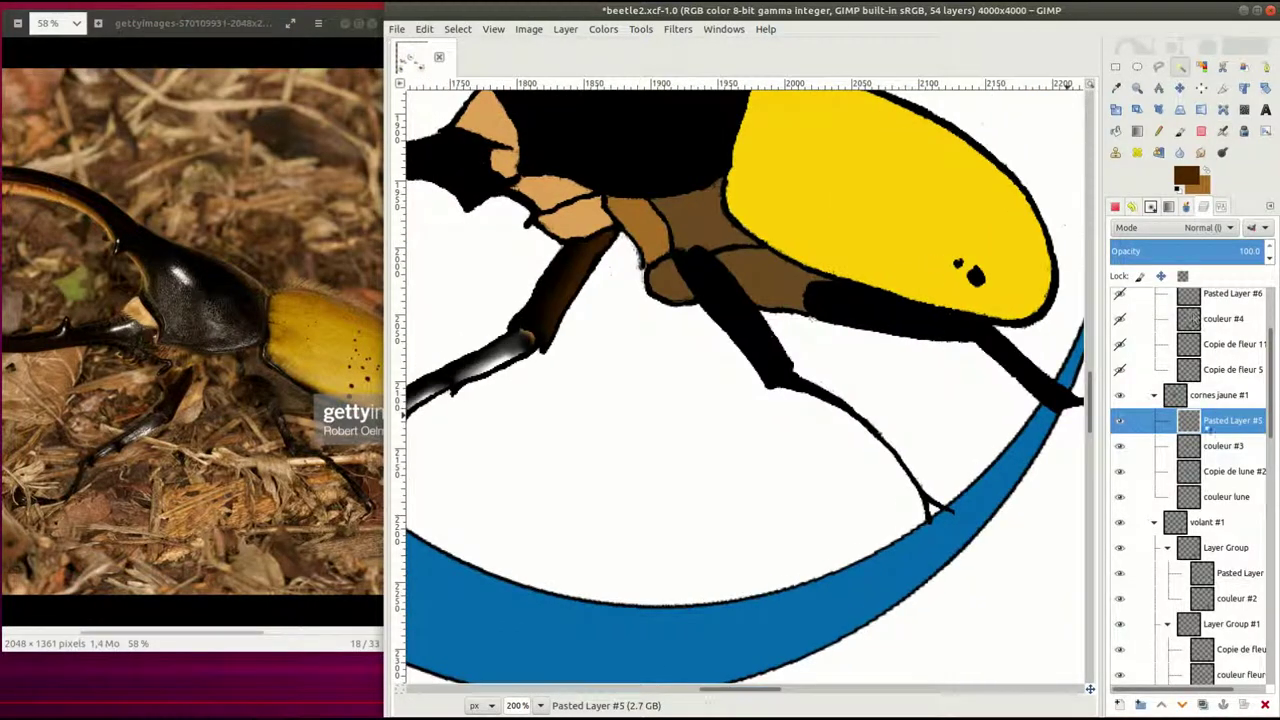
click(1223, 446)
click(905, 398)
click(760, 350)
key(a)
key(d)
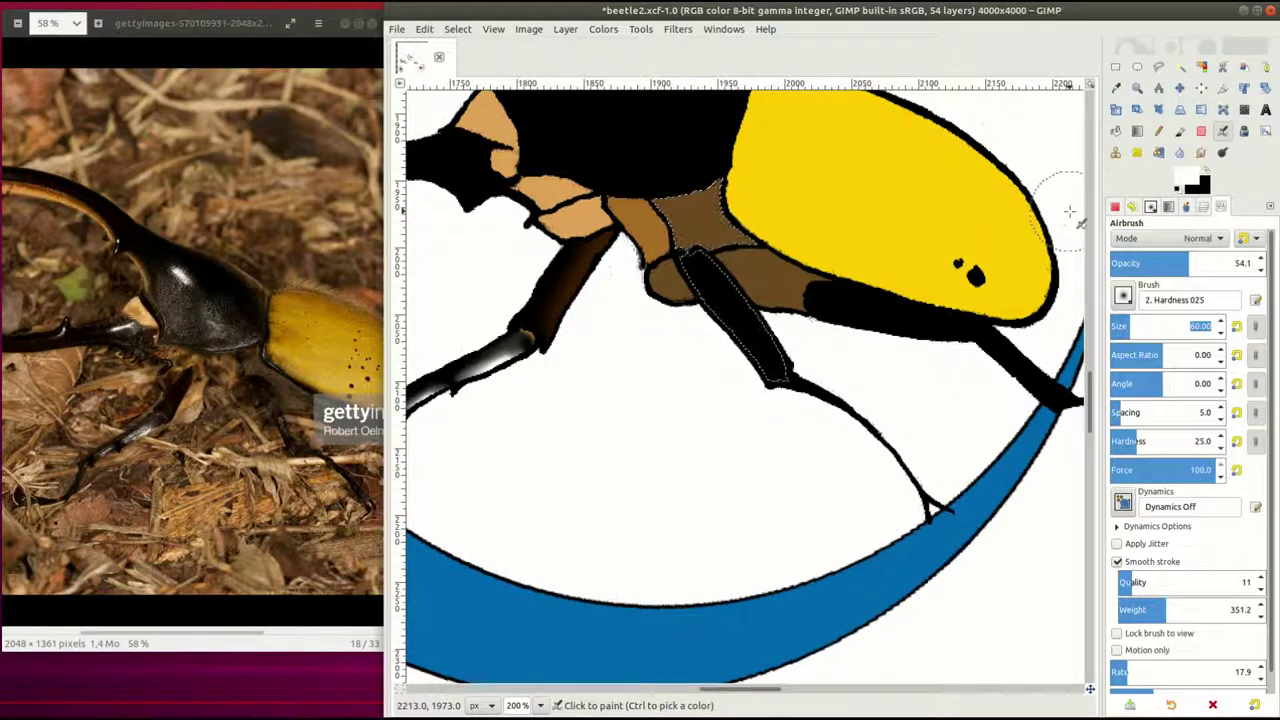
drag(760, 352, 740, 283)
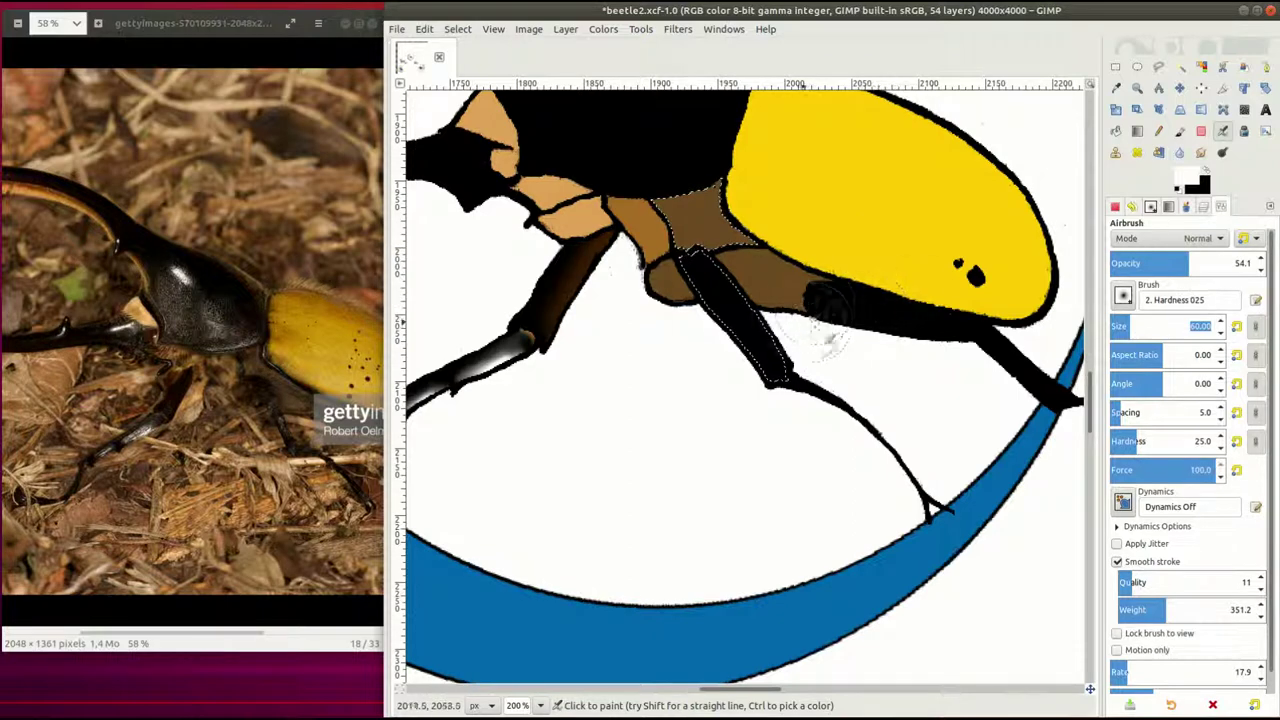
Add grey highlights and darker Acrylic 04 dabs, then set near-full opacity and size 31
drag(1140, 263, 1133, 263)
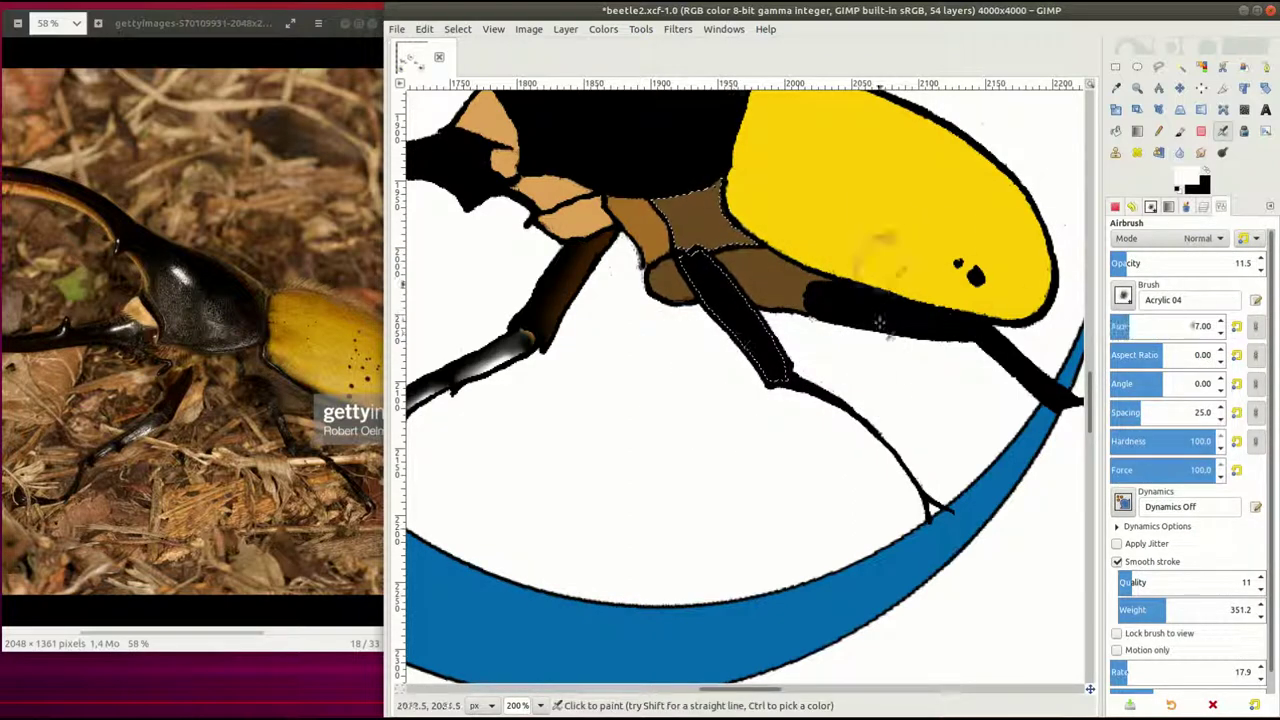
click(760, 337)
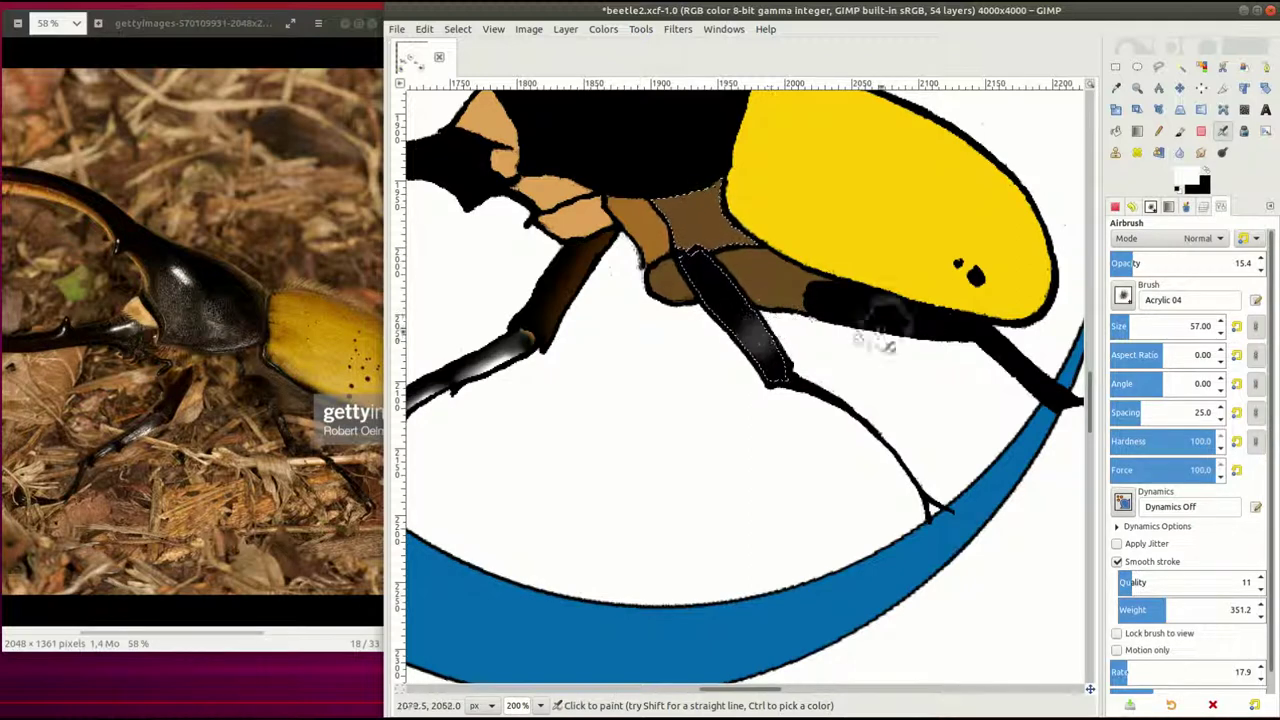
drag(732, 300, 752, 312)
drag(1133, 263, 1240, 263)
drag(1130, 326, 1118, 326)
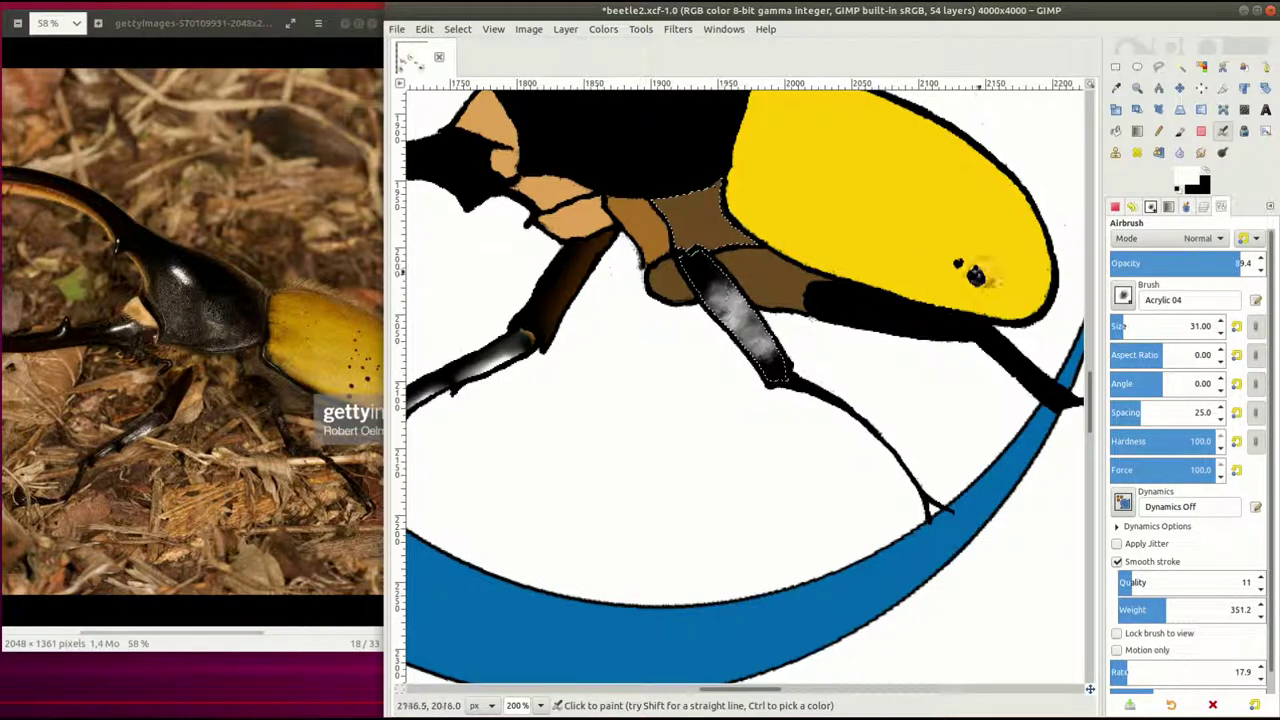
Pick a pale cream colour, swap to black, and airbrush faint specks beside the leg
click(1190, 183)
drag(1100, 224, 1103, 208)
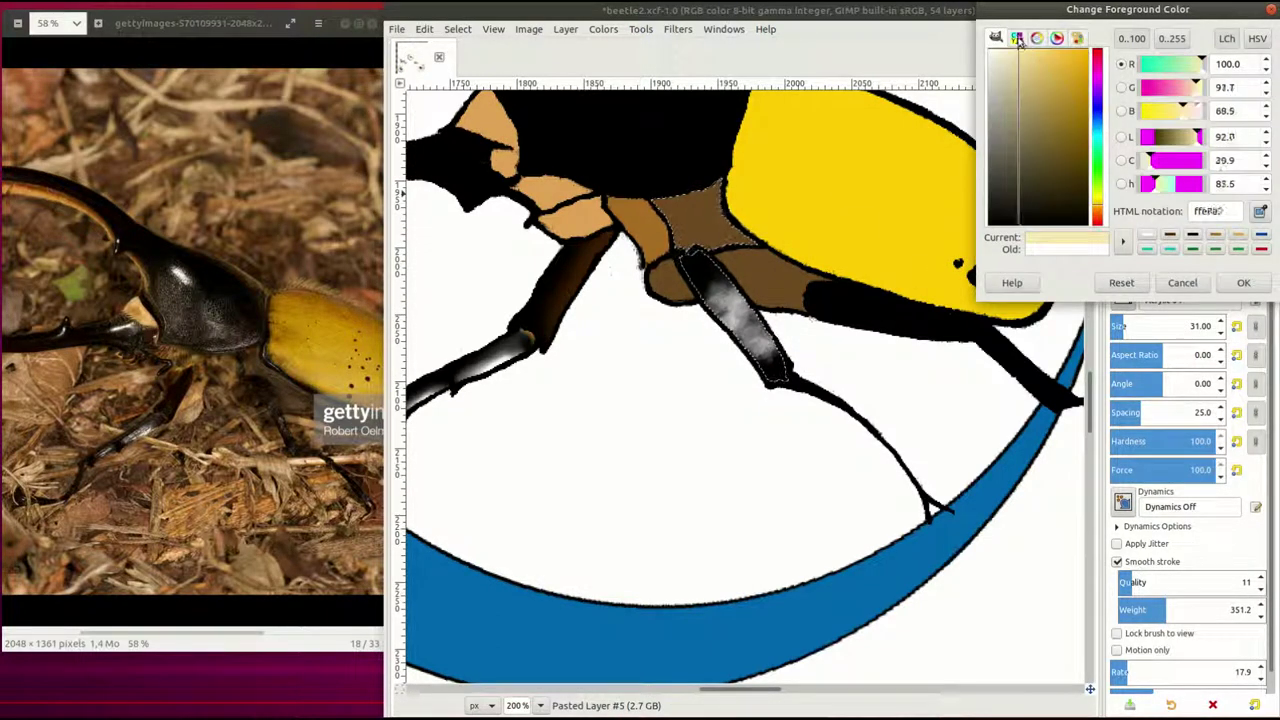
click(1243, 282)
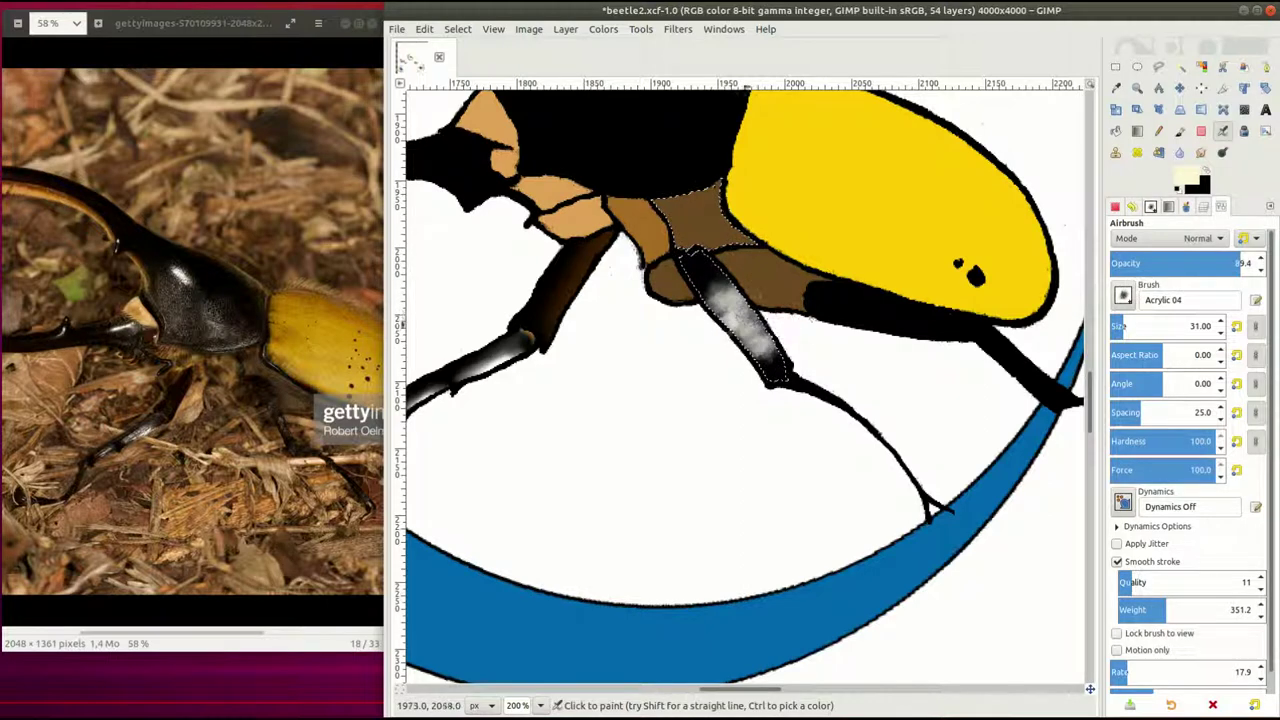
key(x)
mouse_move(800, 355)
mouse_down()
mouse_move(820, 375)
mouse_move(763, 388)
mouse_up()
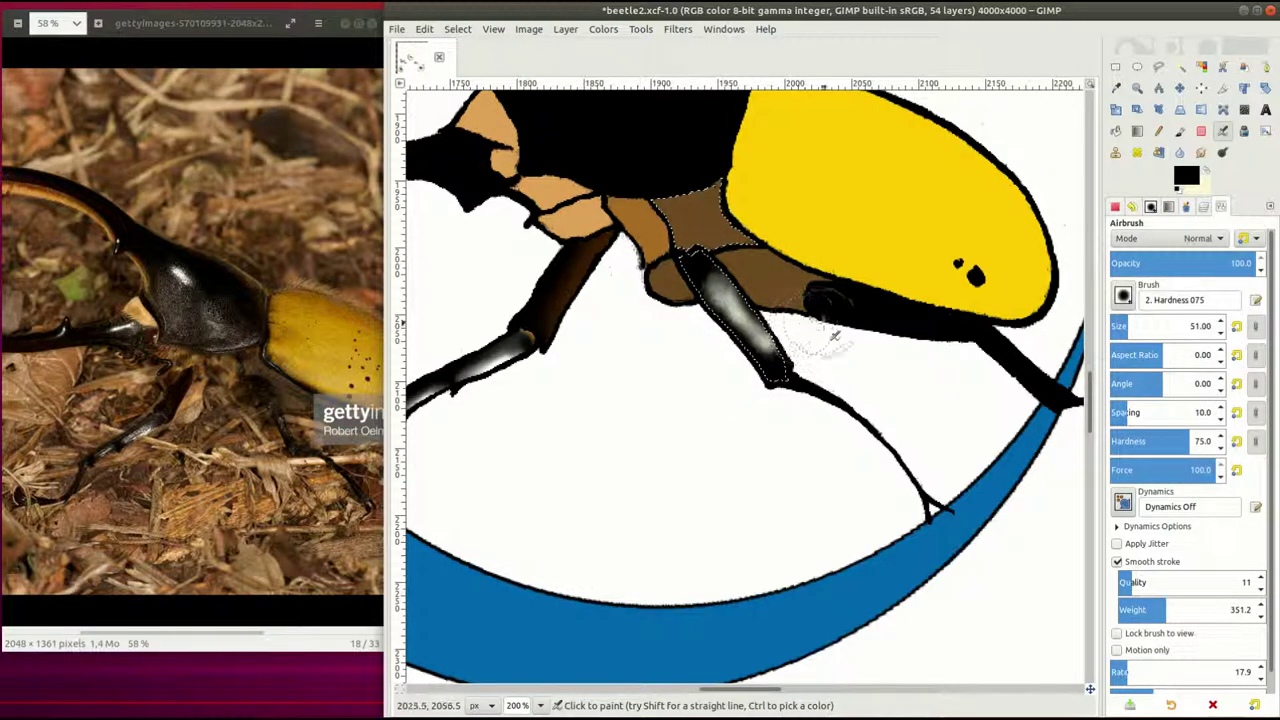
Cycle to the Acrylic 04 brush and set its size to 3, then 9
key(period)
key(period)
key(comma)
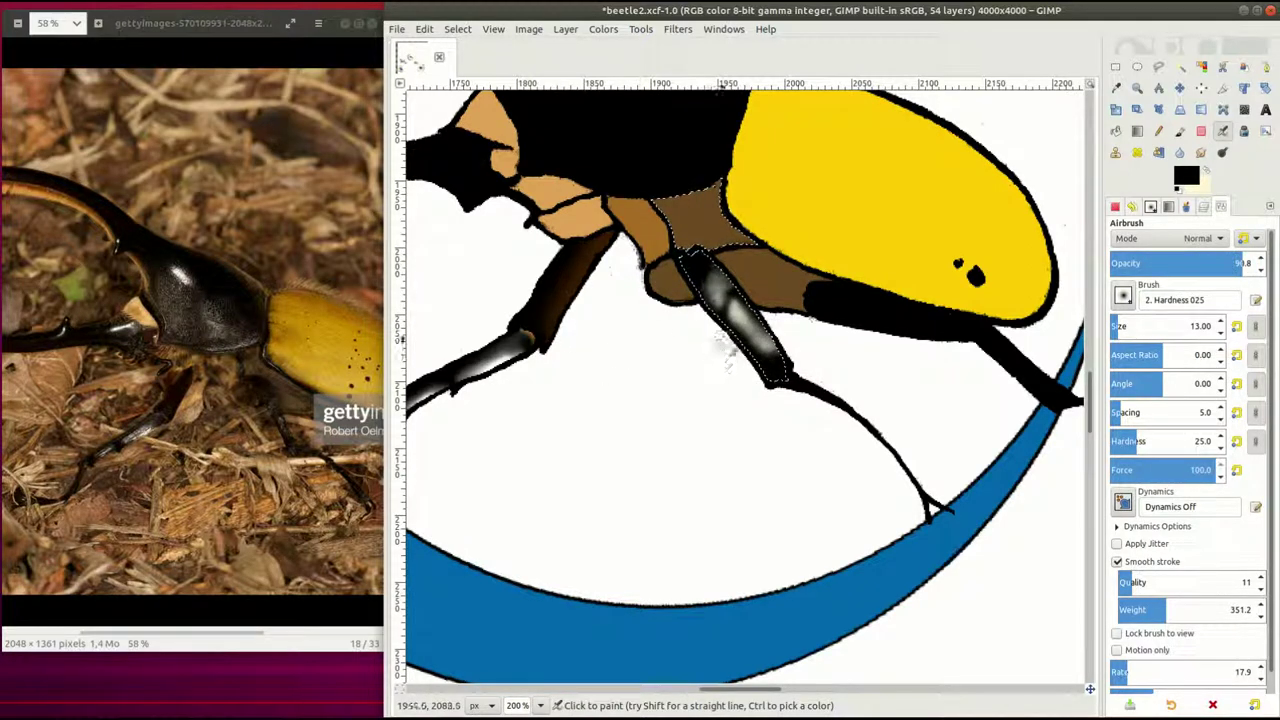
key(period)
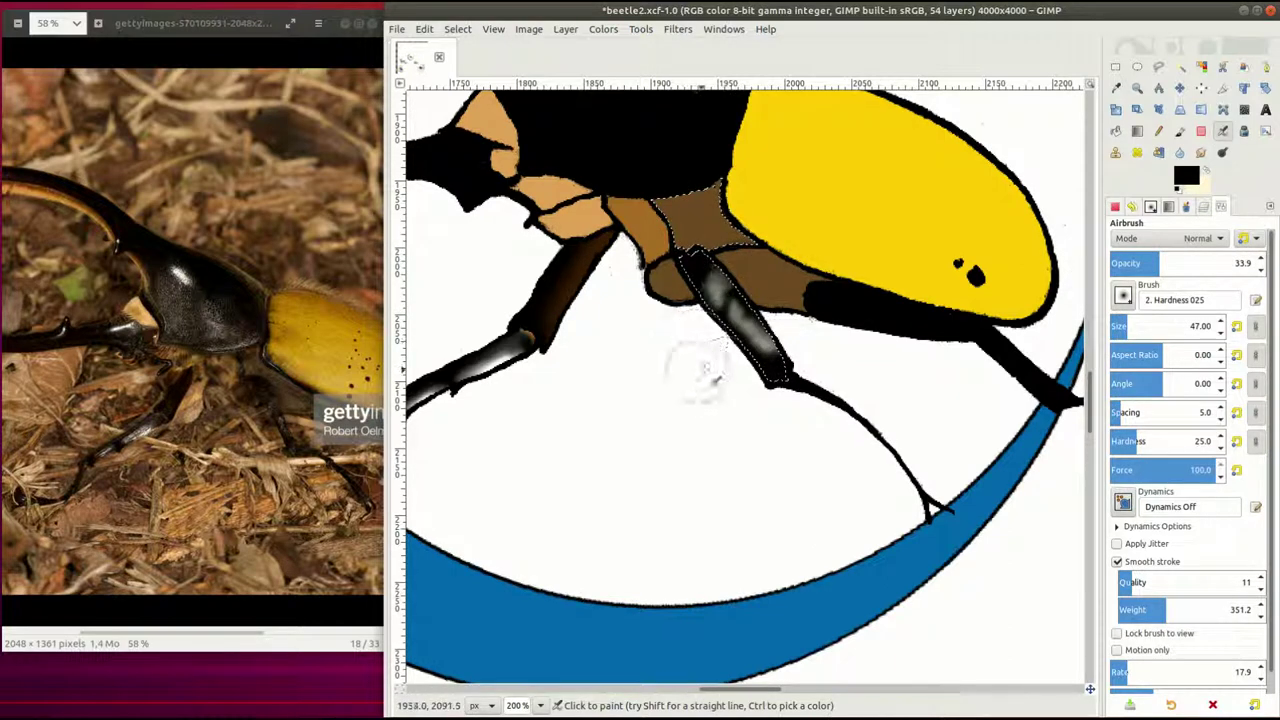
key(period)
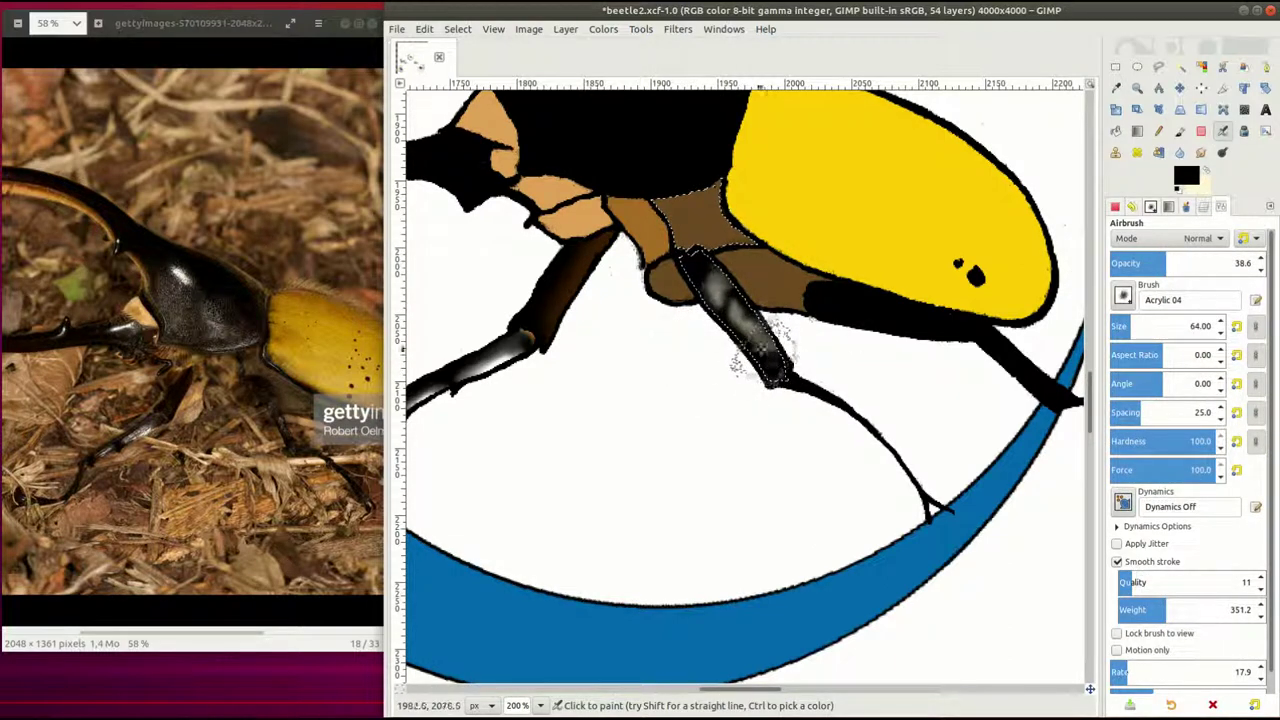
click(1120, 326)
click(1250, 263)
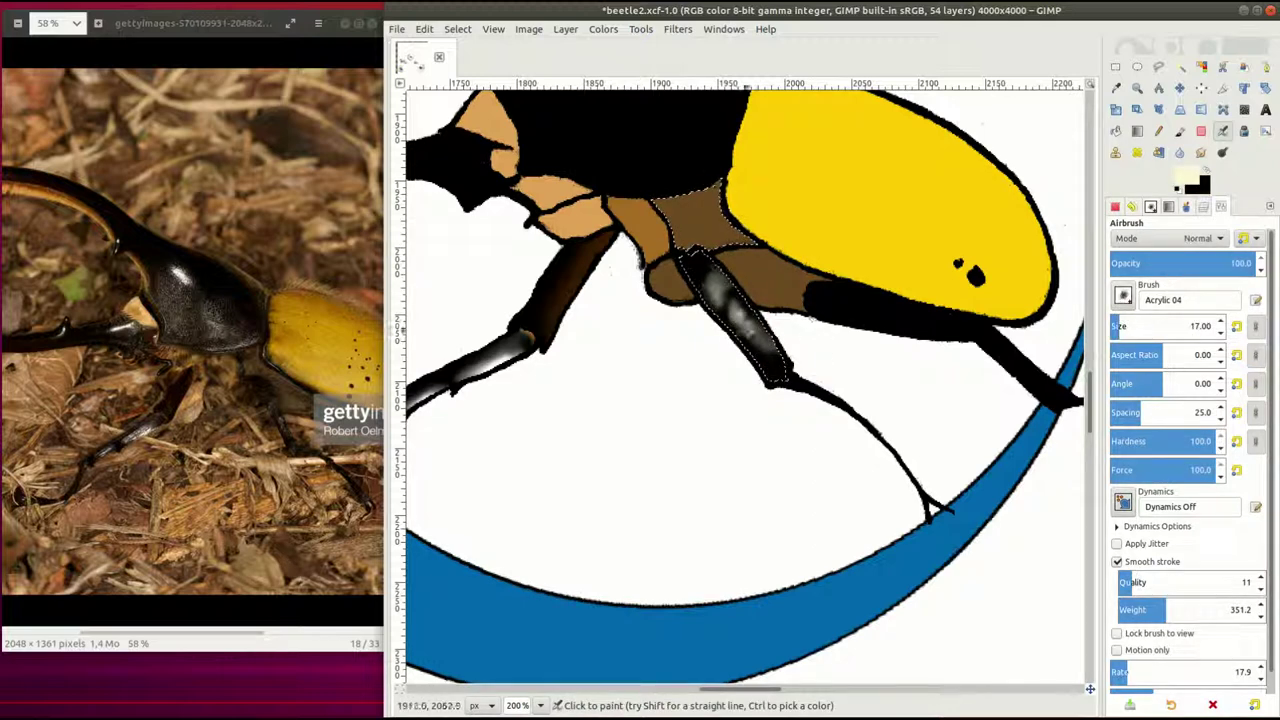
triple_click(1200, 326)
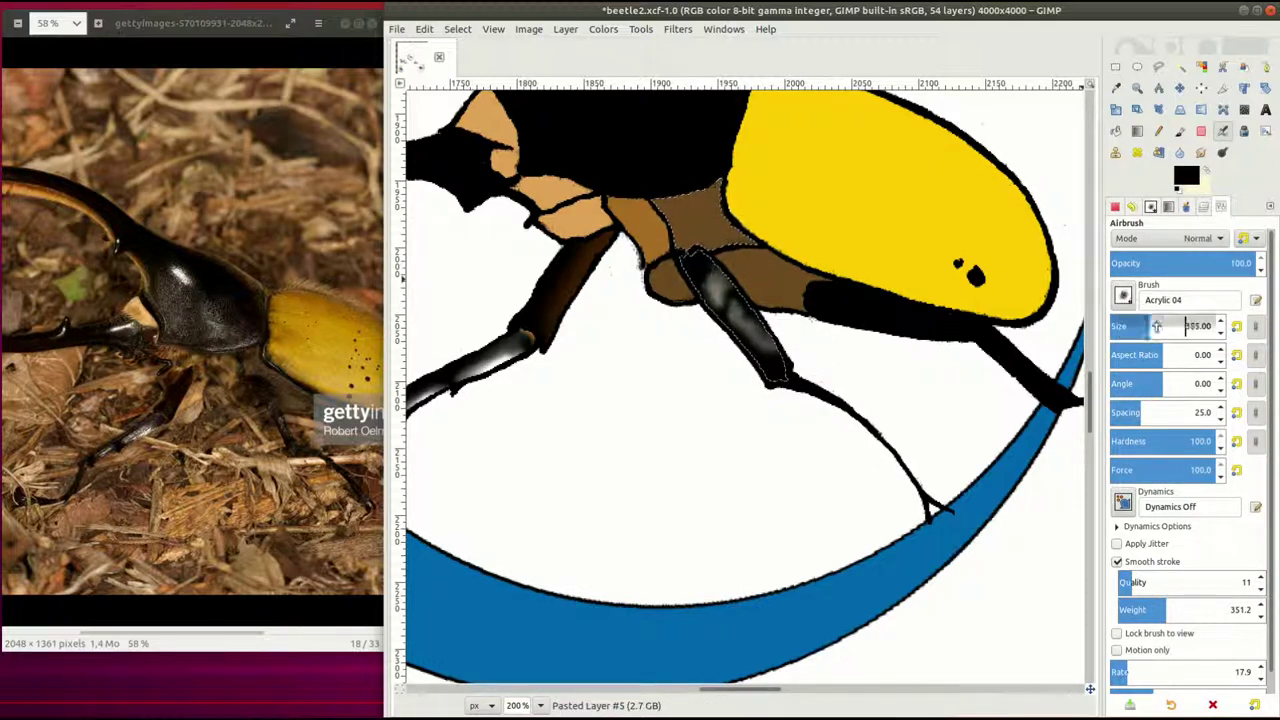
text(3)
key(Return)
text(9)
key(Return)
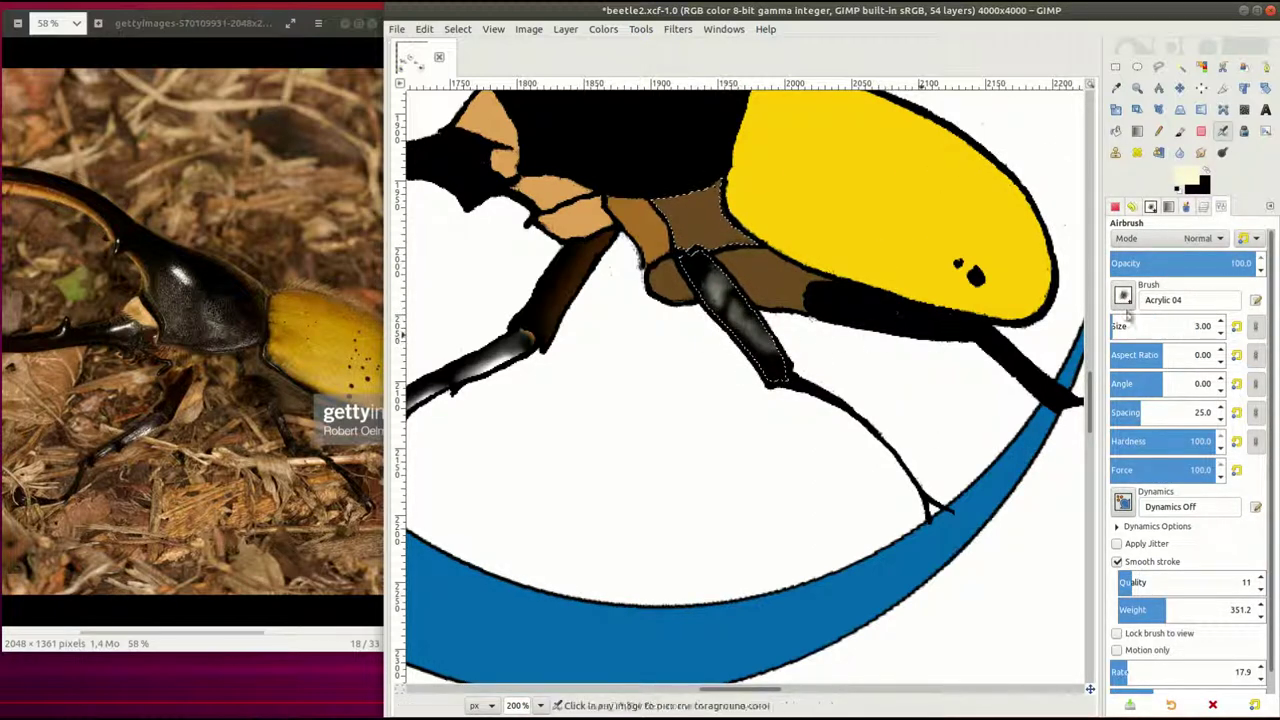
At size 21 and about 25 opacity, airbrush black shading along the leg's top
click(1182, 263)
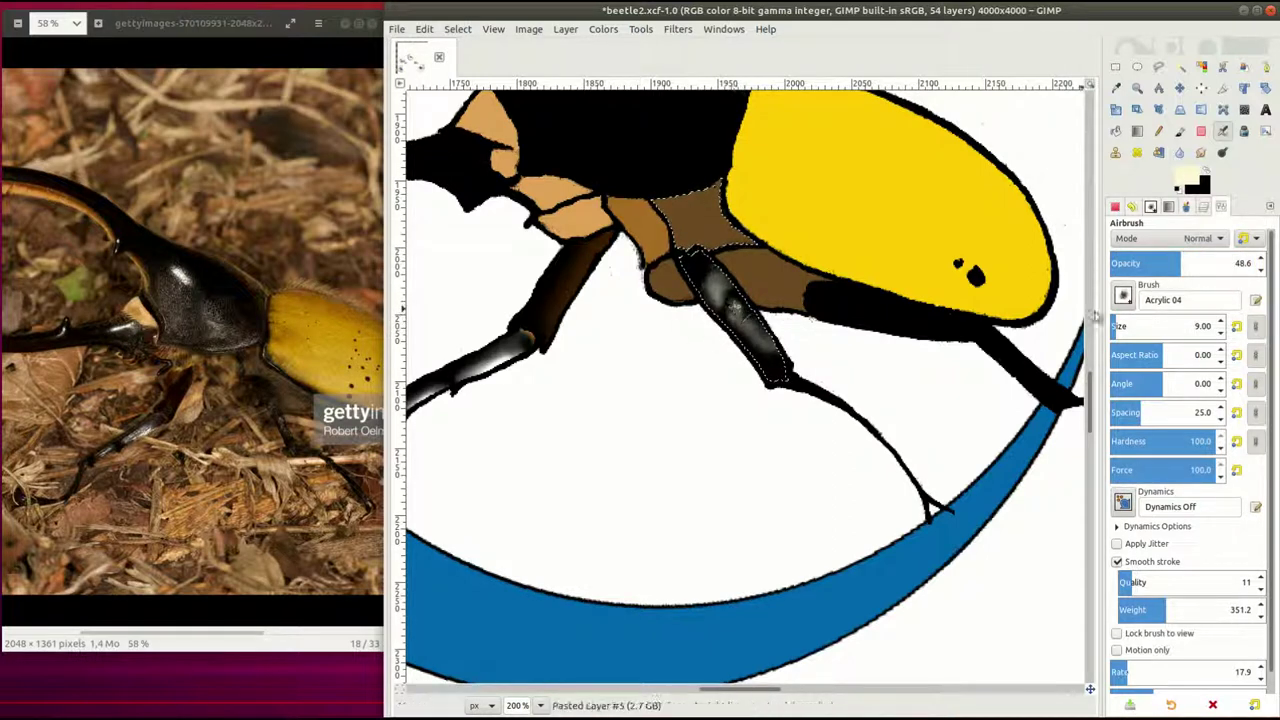
key(bracketright)
key(bracketright)
key(bracketright)
click(1147, 263)
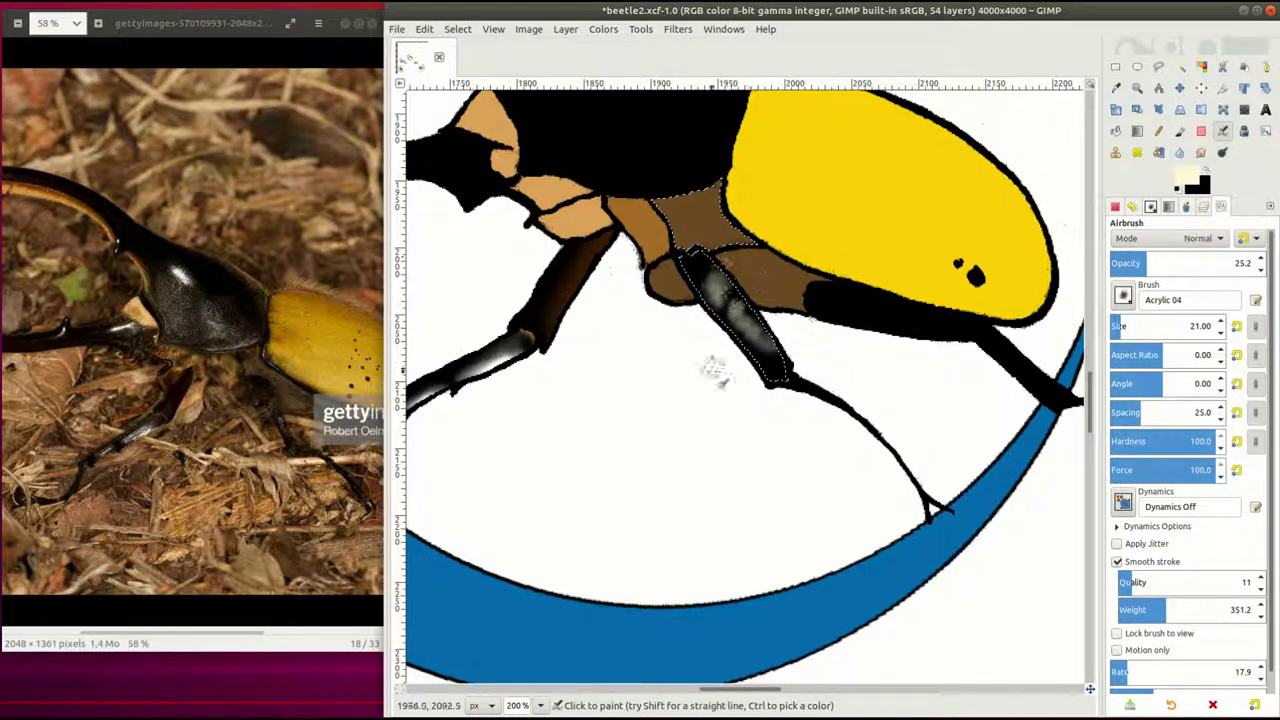
key(x)
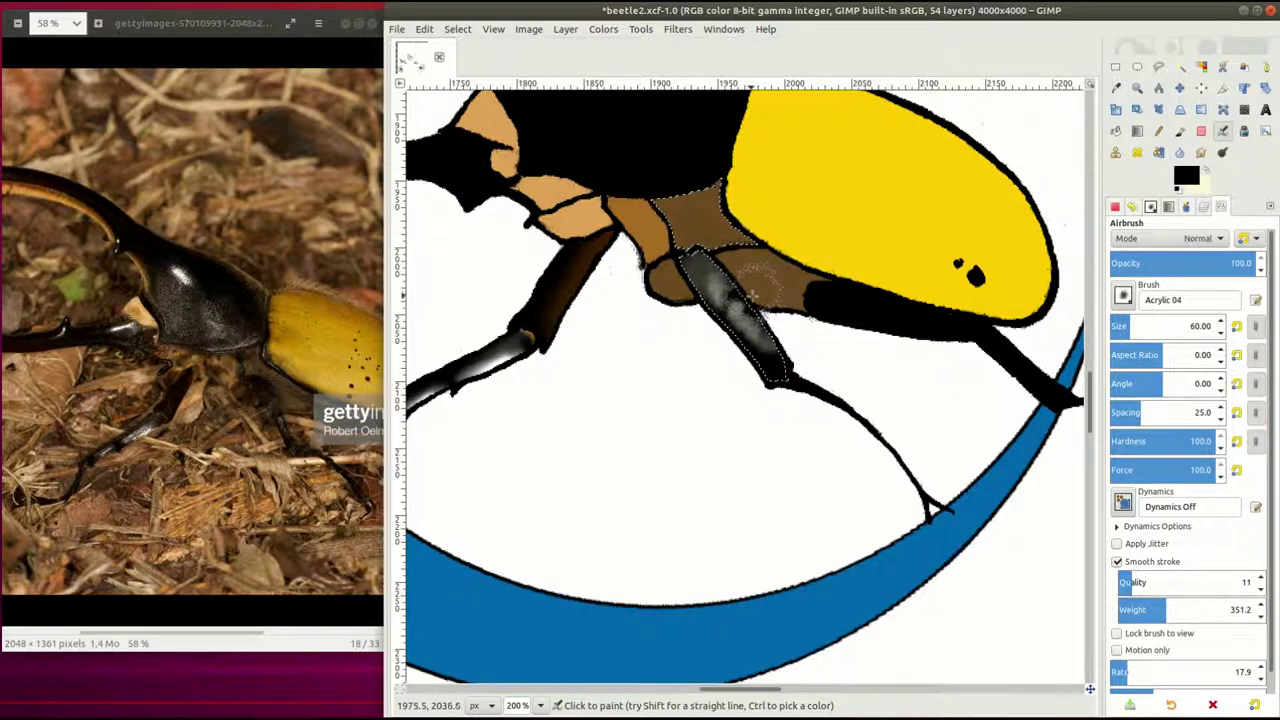
drag(700, 238, 845, 300)
key(x)
click(1146, 263)
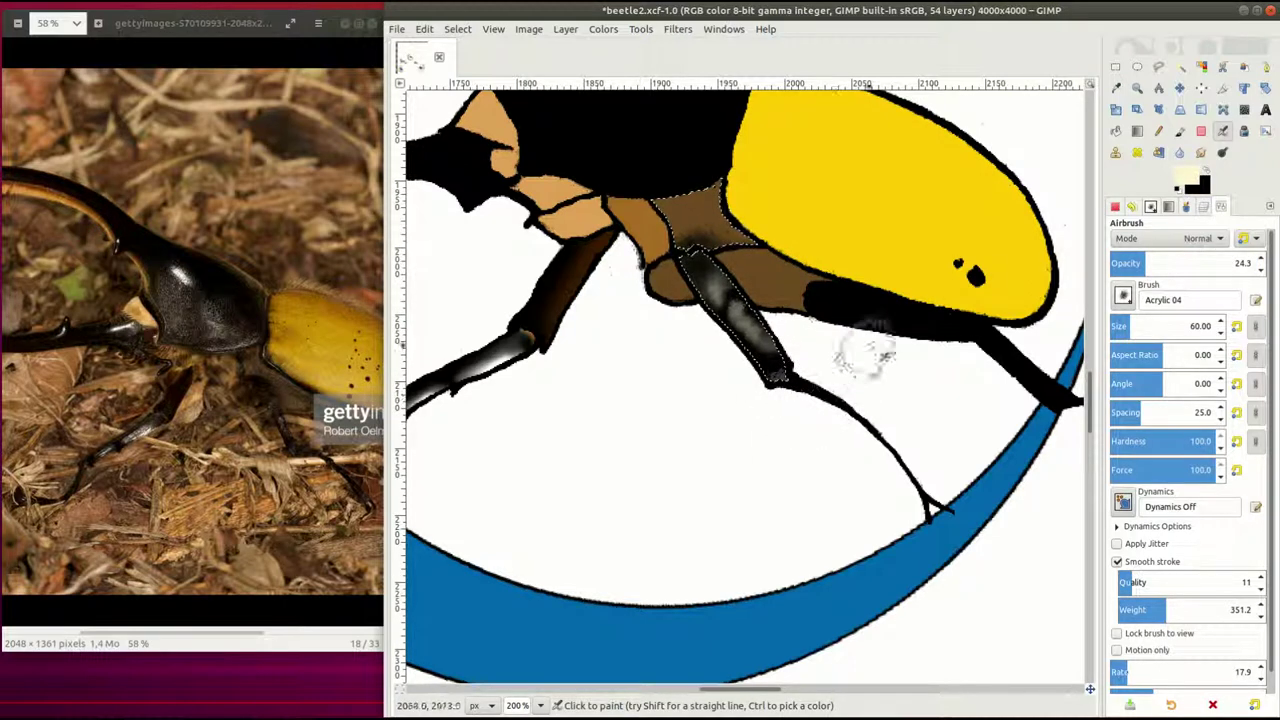
click(1116, 207)
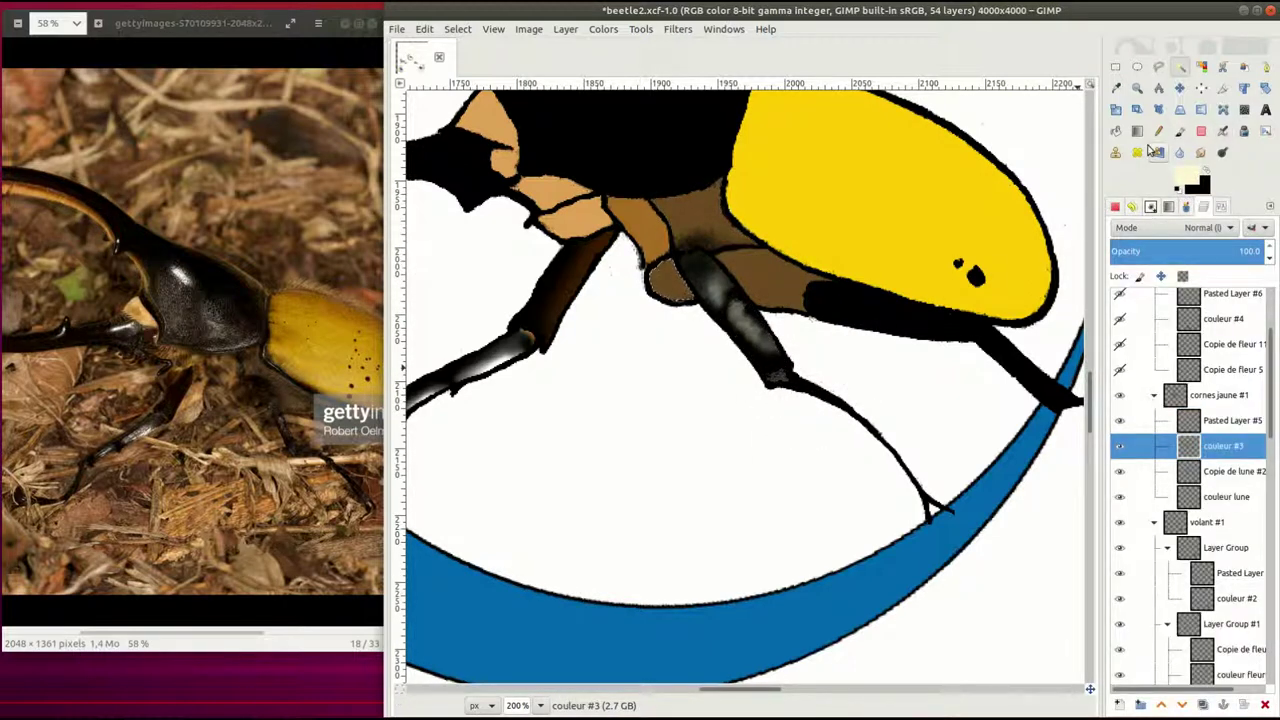
Pick dark brown, black and light tan painting colours for the body plates
click(1185, 178)
key(Return)
click(1204, 207)
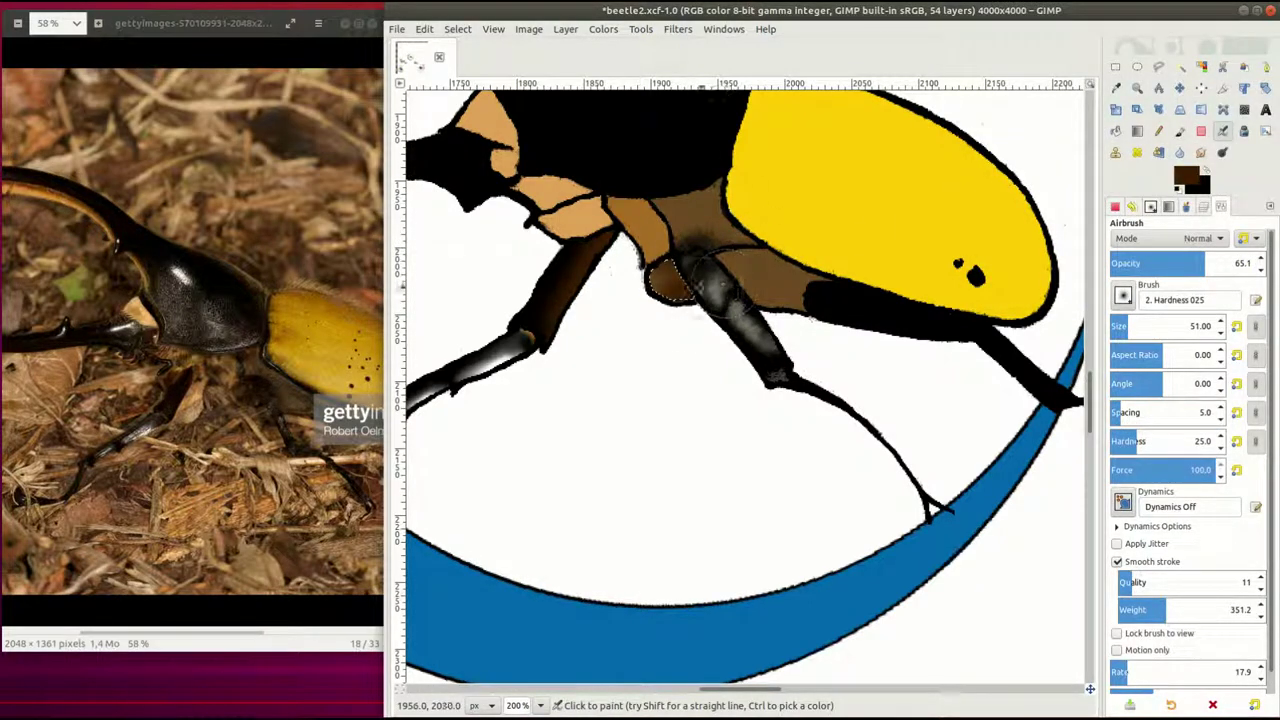
key(x)
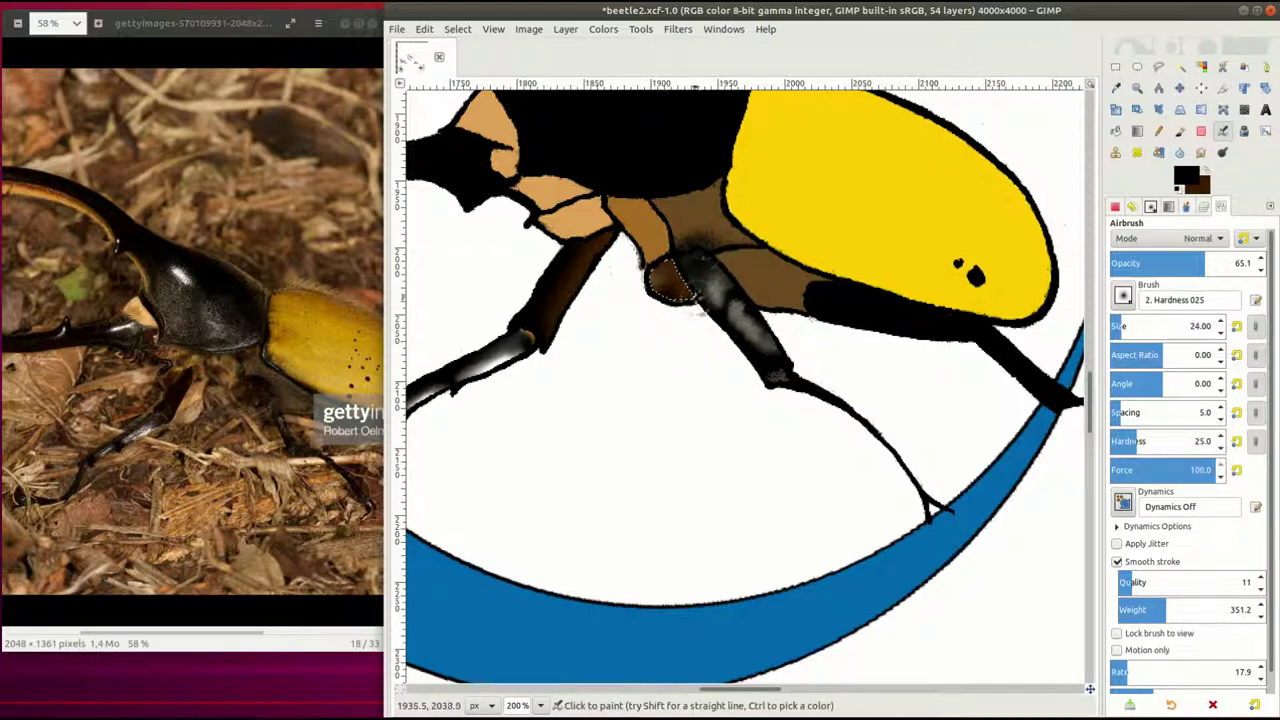
ctrl+click(675, 300)
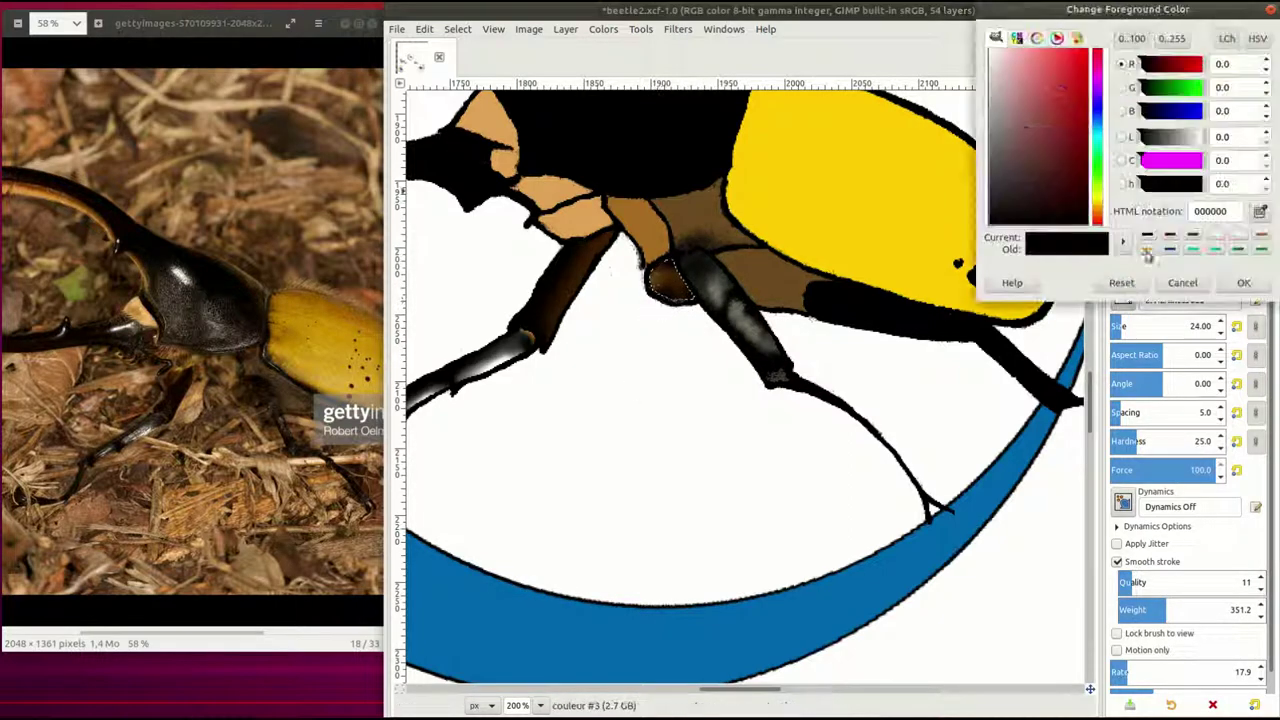
Fuzzy-select the small brown region near the leg on Pasted Layer #5
key(u)
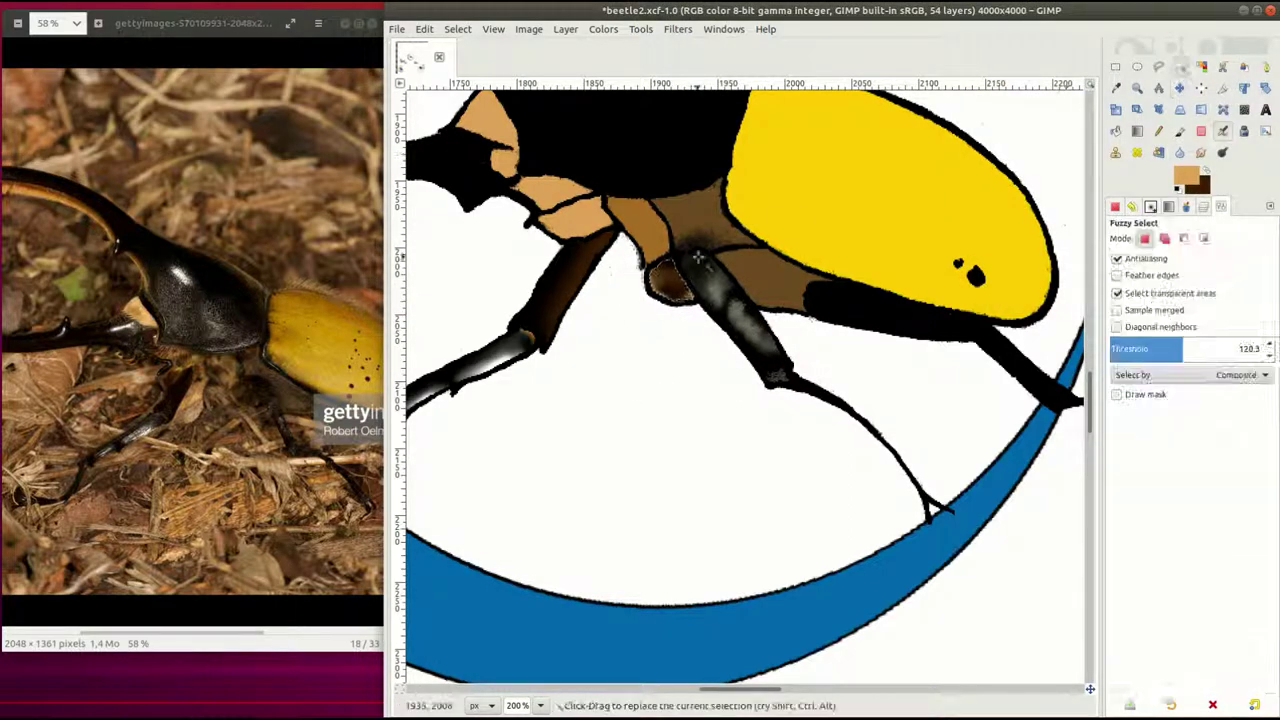
click(1204, 206)
alt+click(1230, 420)
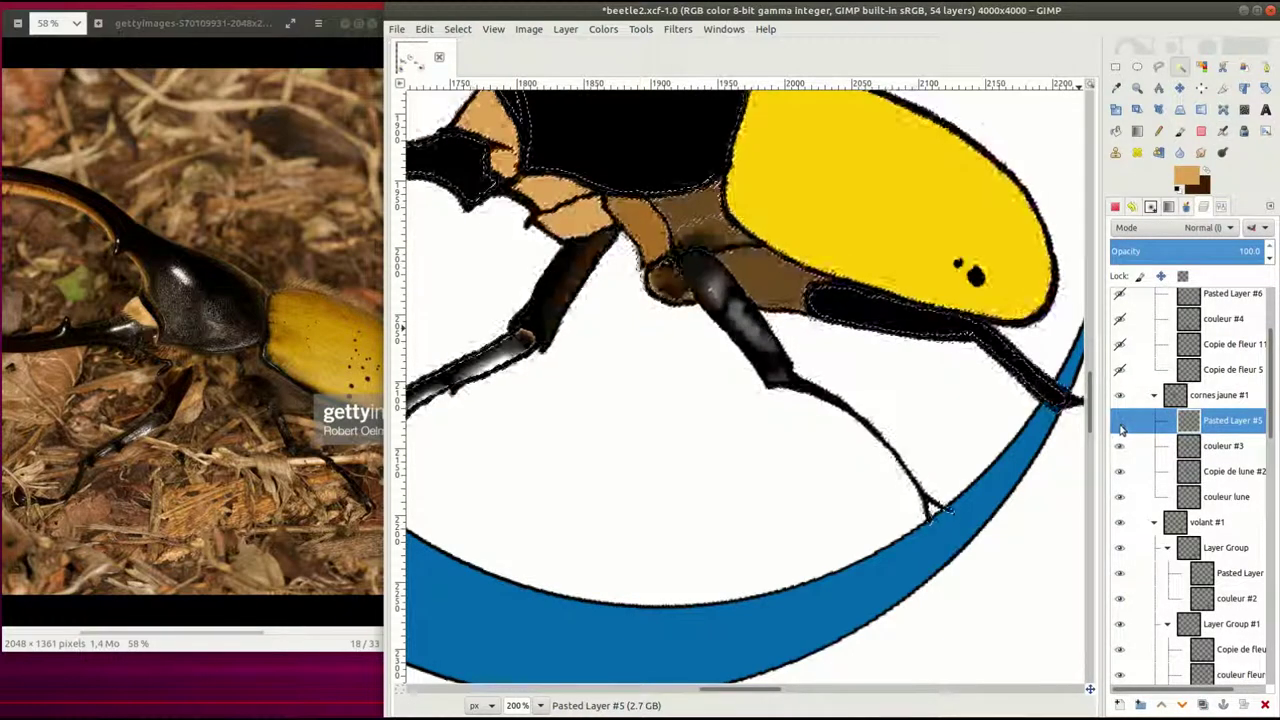
click(1220, 447)
click(1225, 420)
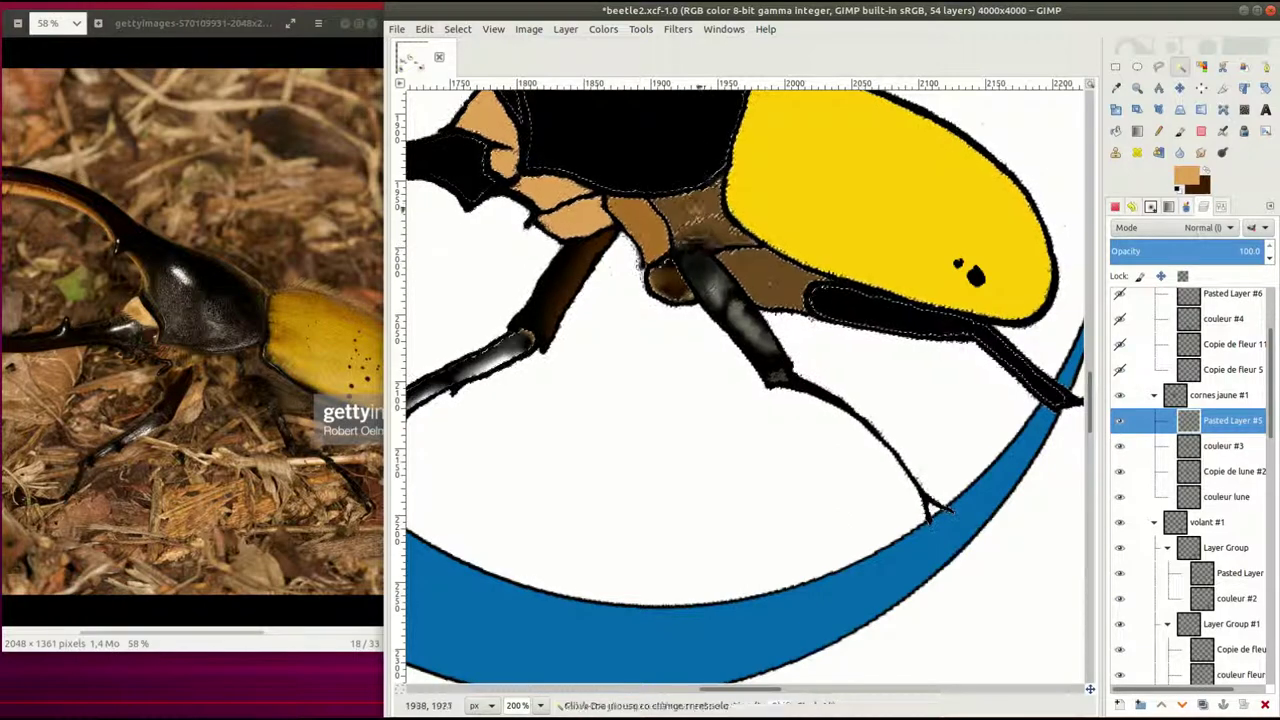
click(672, 238)
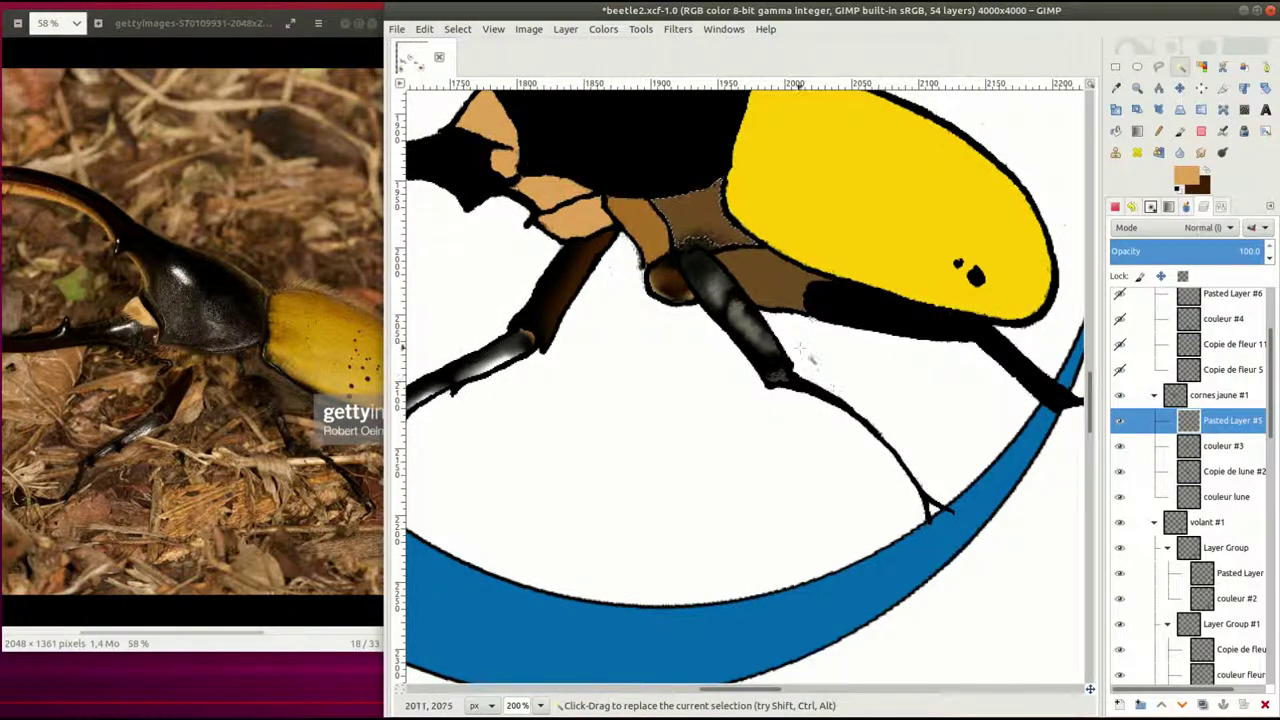
Erase the stray specks with a smaller, harder eraser brush, then return to the Airbrush
key(shift+e)
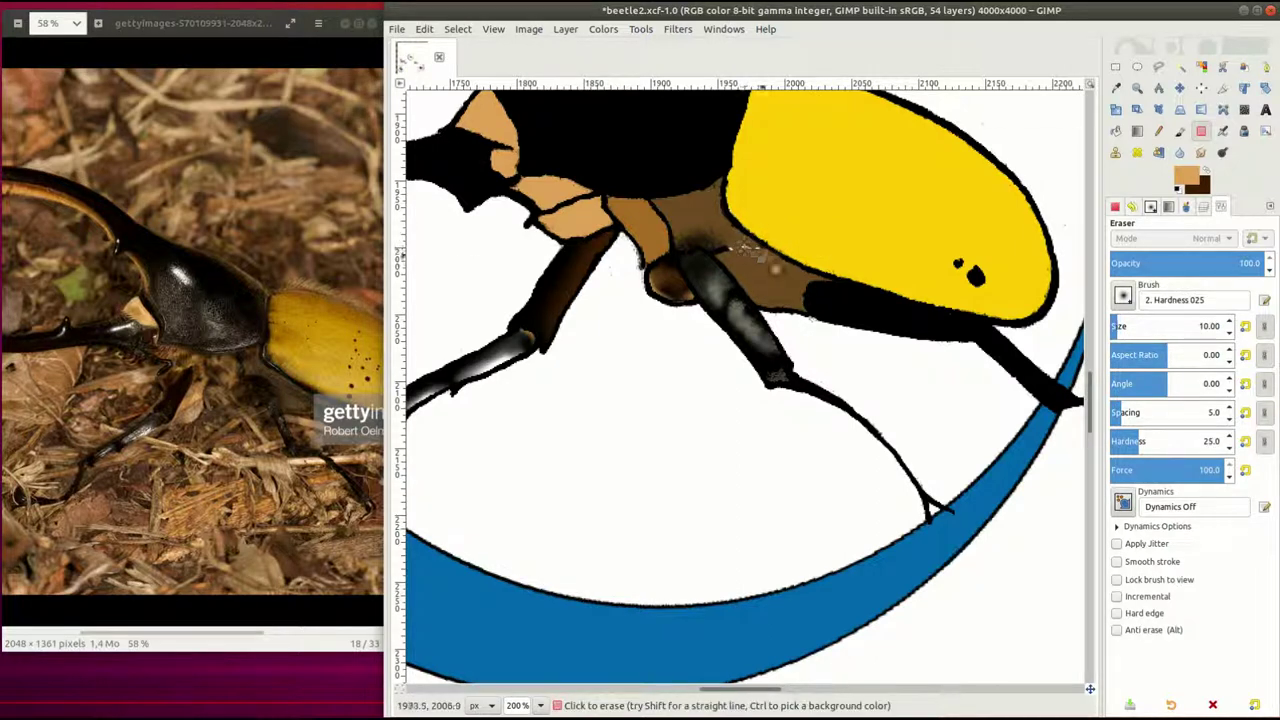
click(1122, 296)
click(1145, 330)
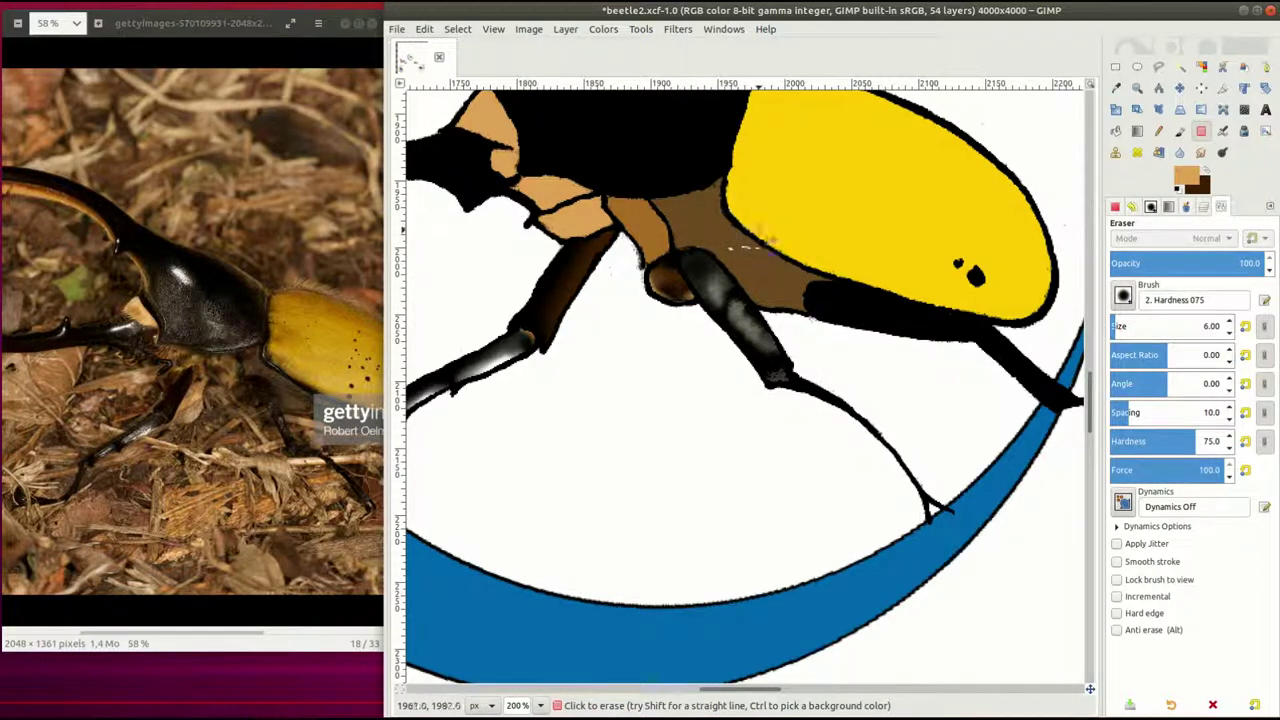
key(a)
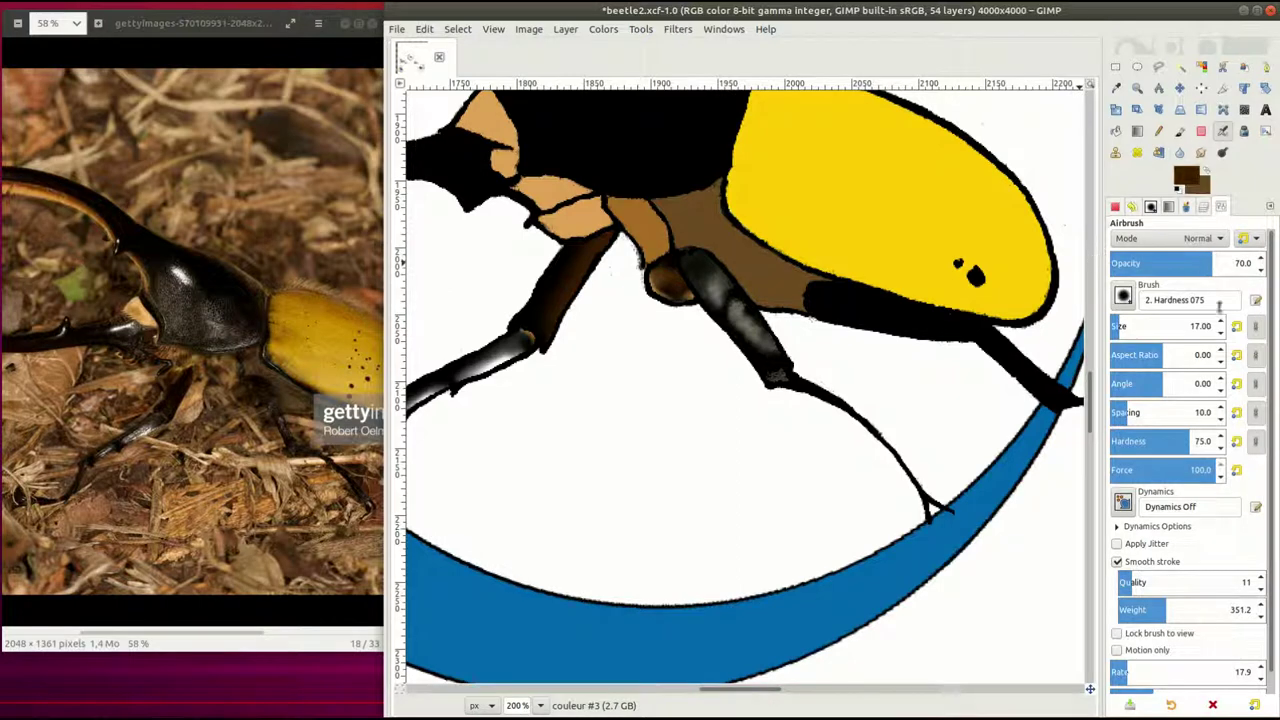
Select the brown body plate and airbrush the grey top of the leg black
key(ctrl+l)
alt+click(1202, 450)
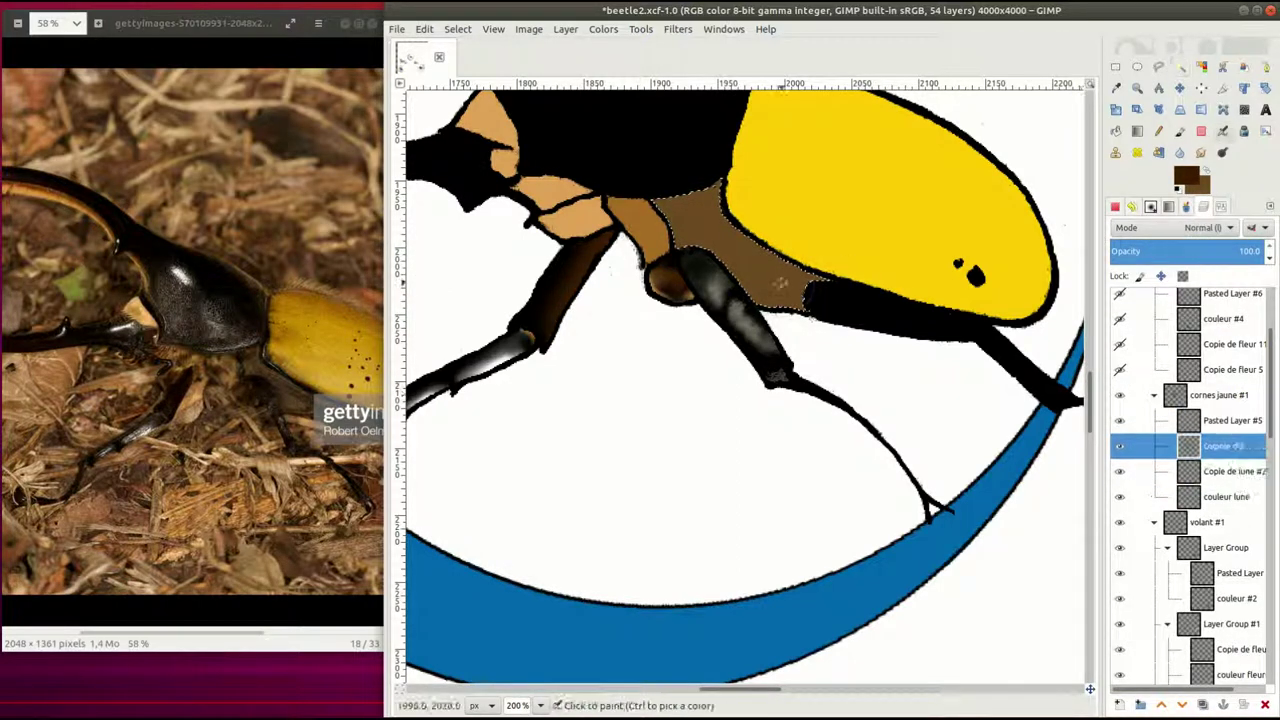
key(a)
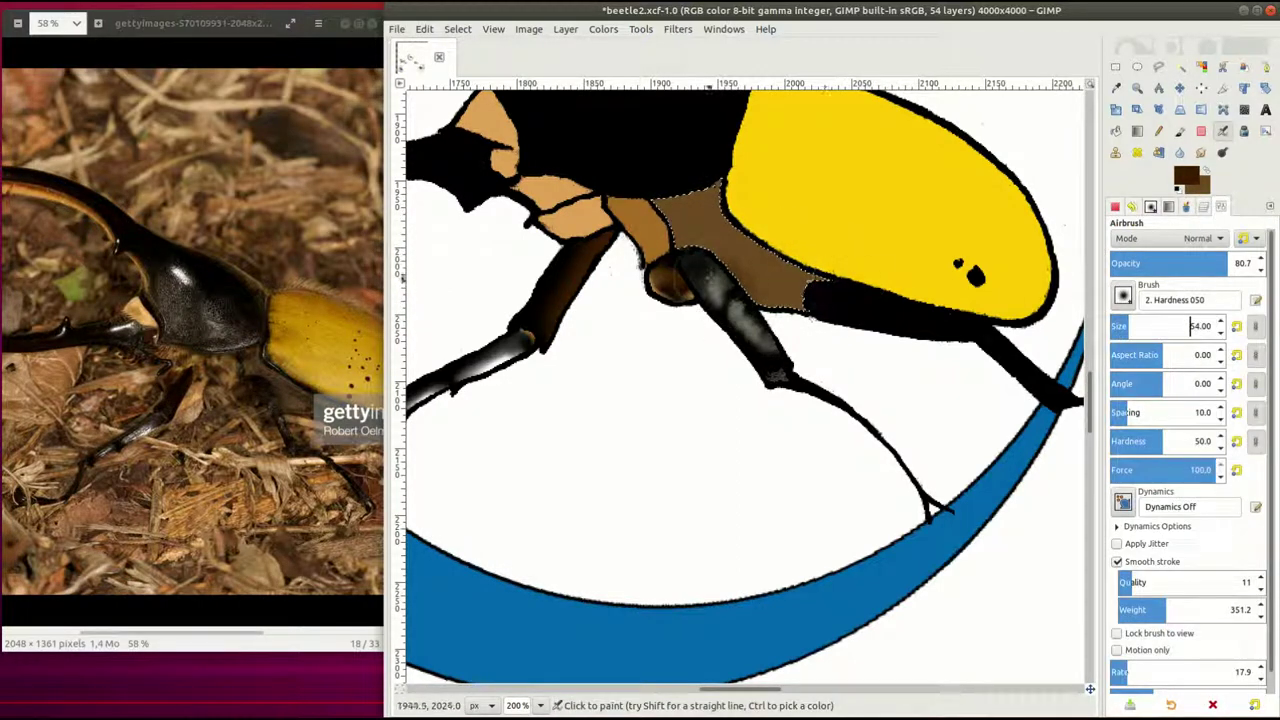
ctrl+click(700, 268)
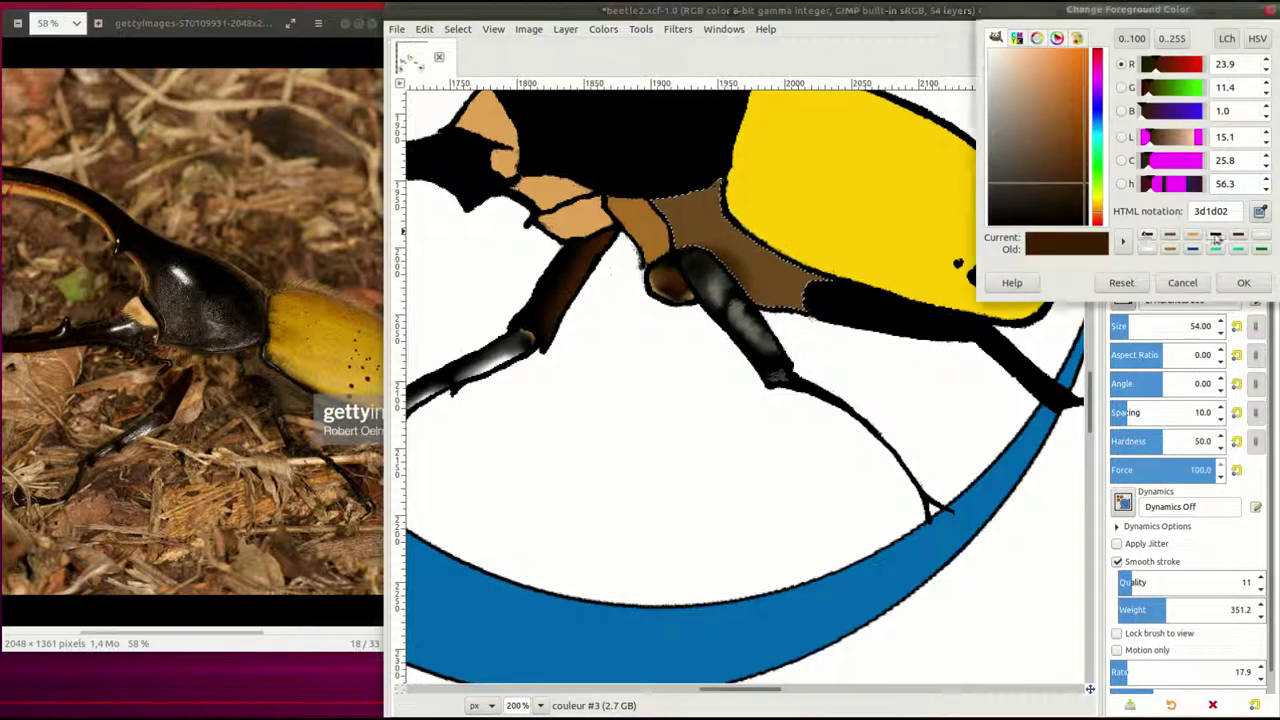
drag(700, 262, 730, 295)
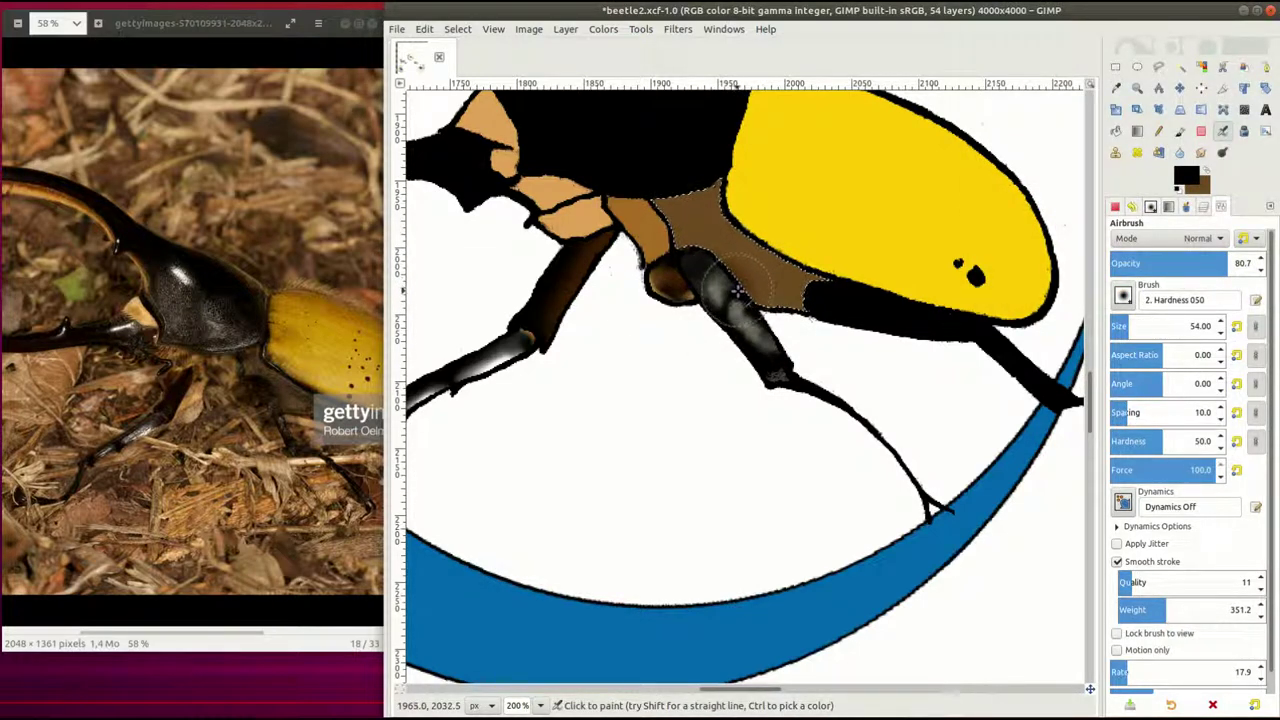
drag(736, 291, 651, 314)
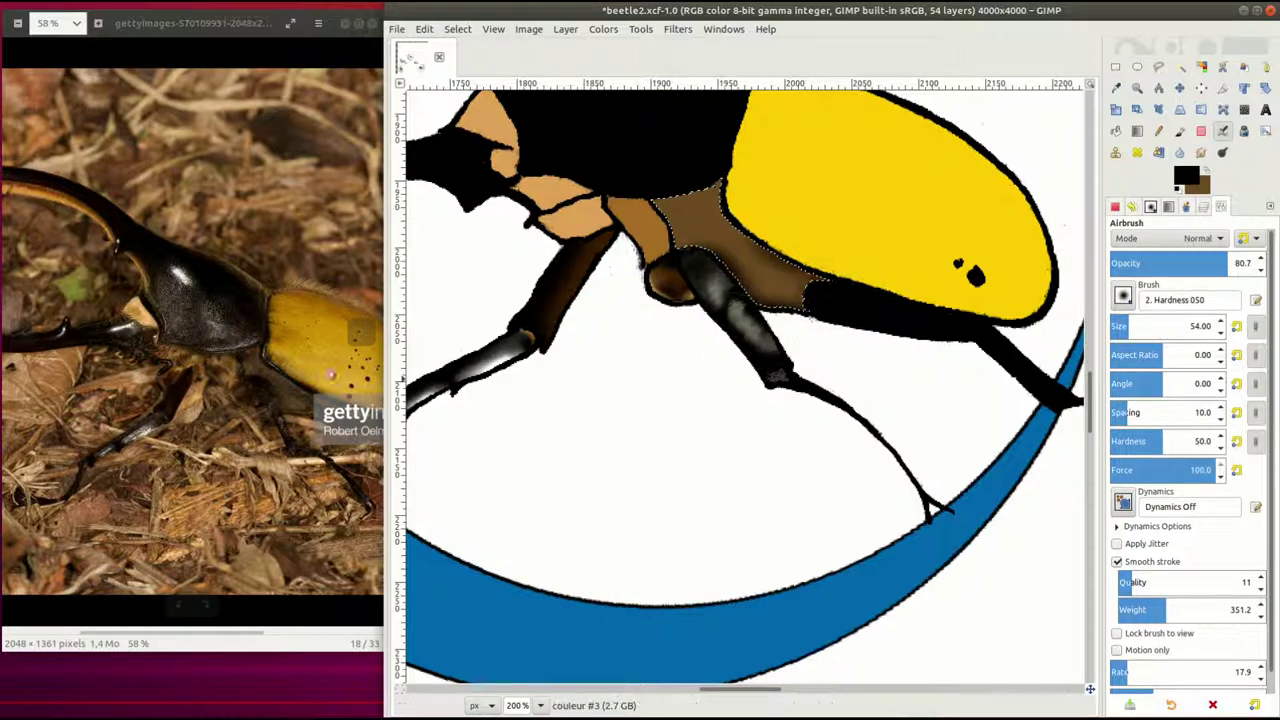
Dab faint brown speckles on the plate, adjusting brush size and opacity
scroll(250, 350, up, 2)
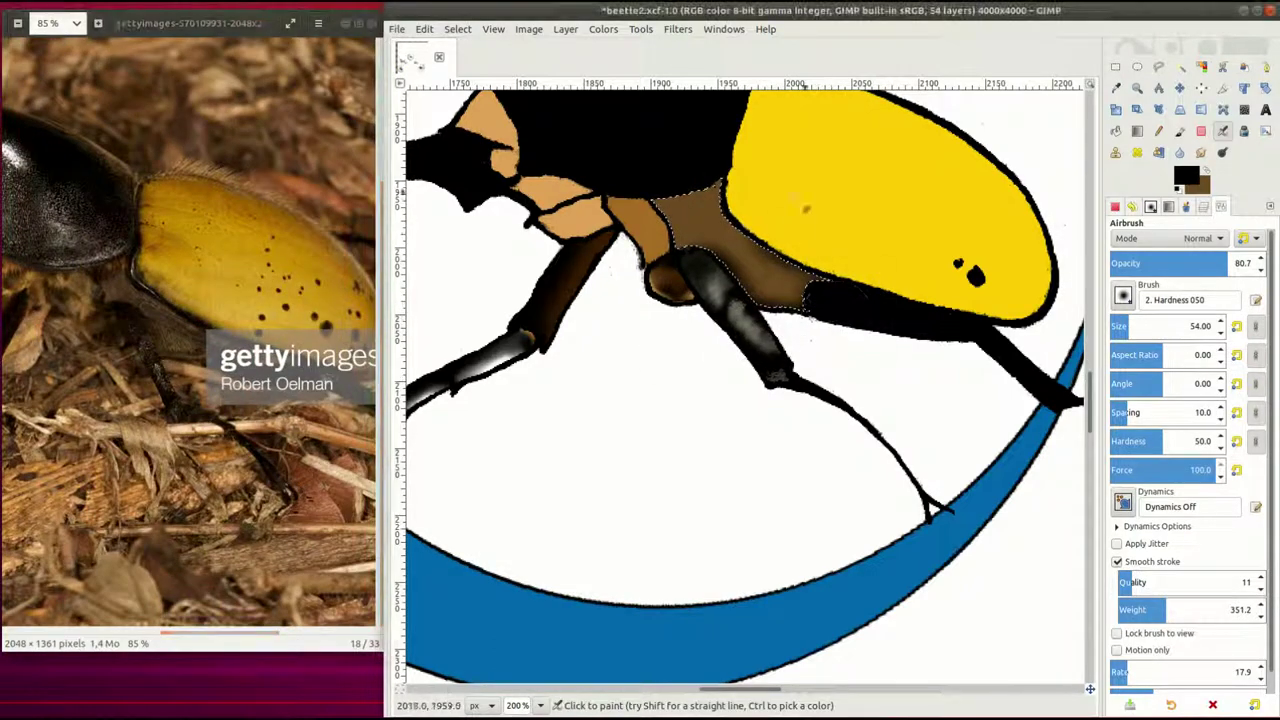
click(1126, 326)
click(1140, 263)
drag(790, 280, 818, 297)
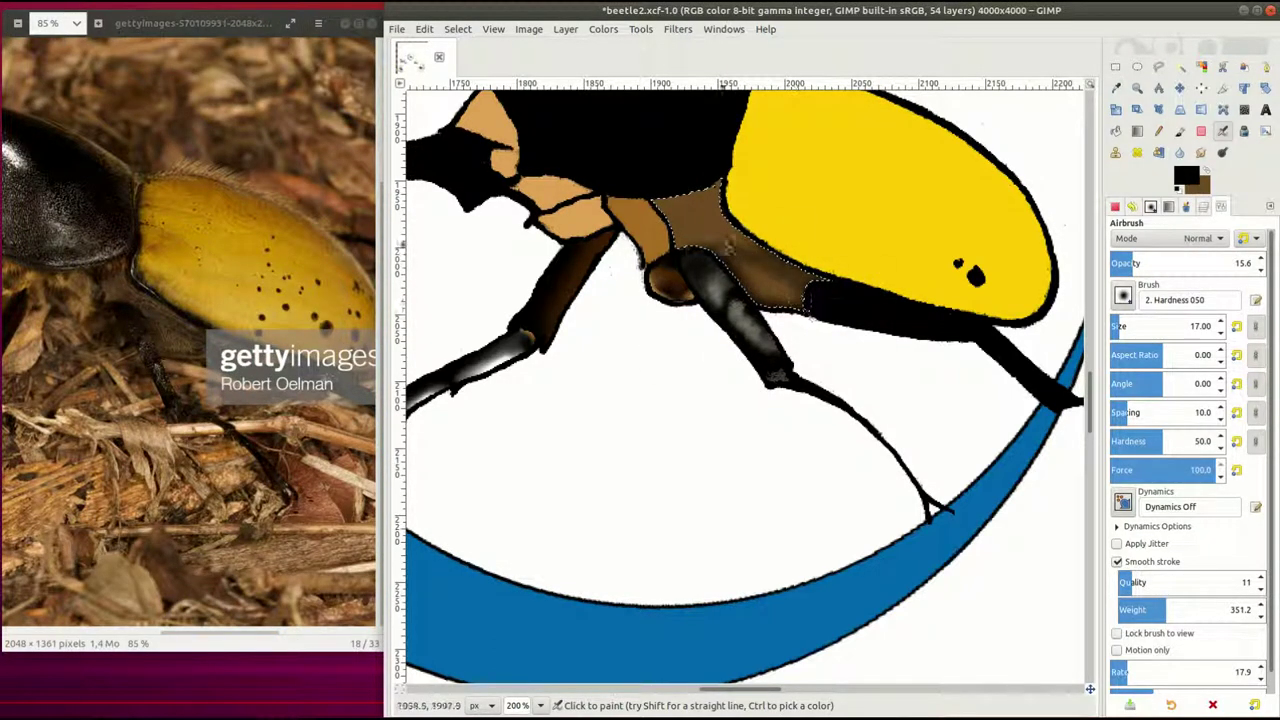
click(1142, 263)
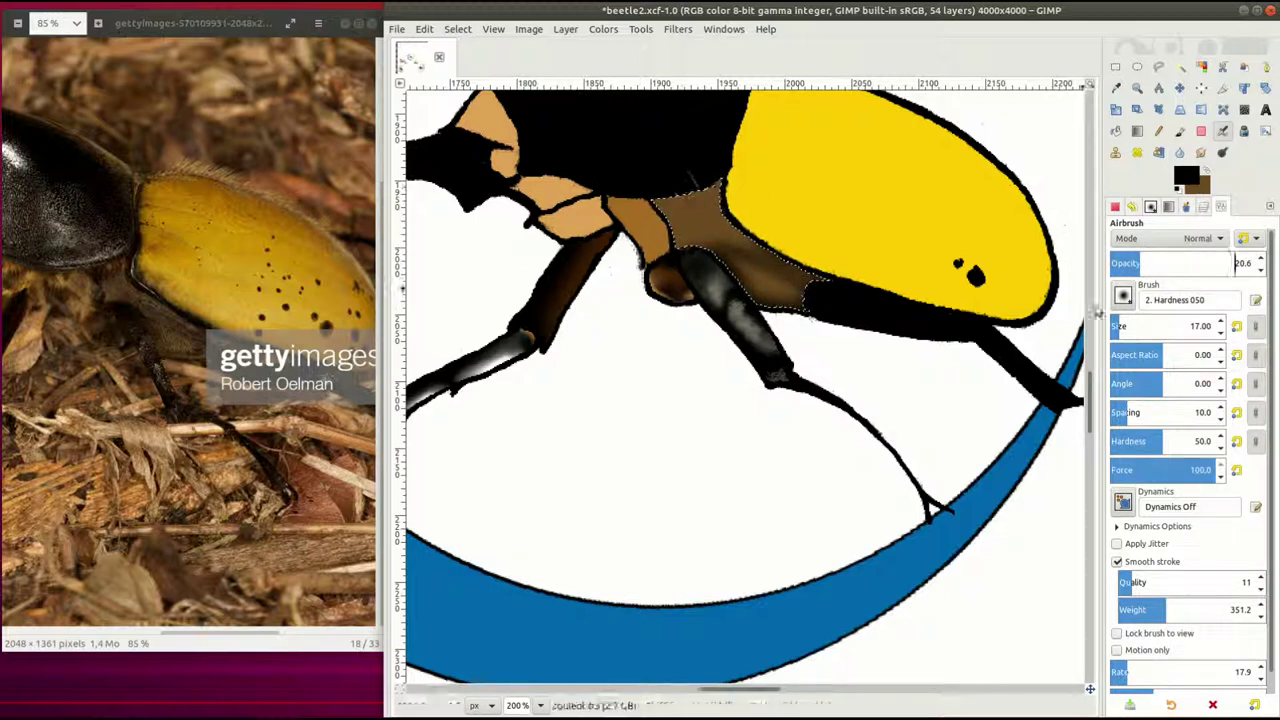
click(1128, 326)
click(1198, 263)
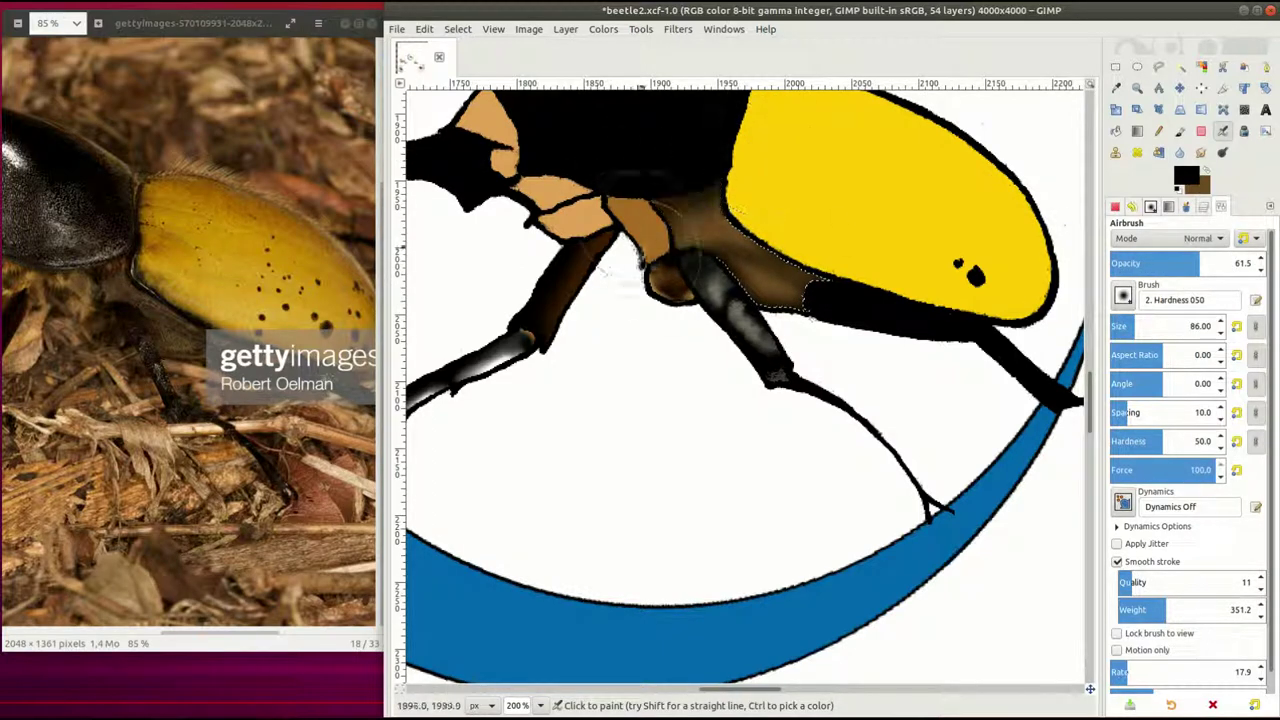
Set a darker orange painting colour and a soft Smoke brush at size 28
click(1186, 177)
ctrl+click(660, 240)
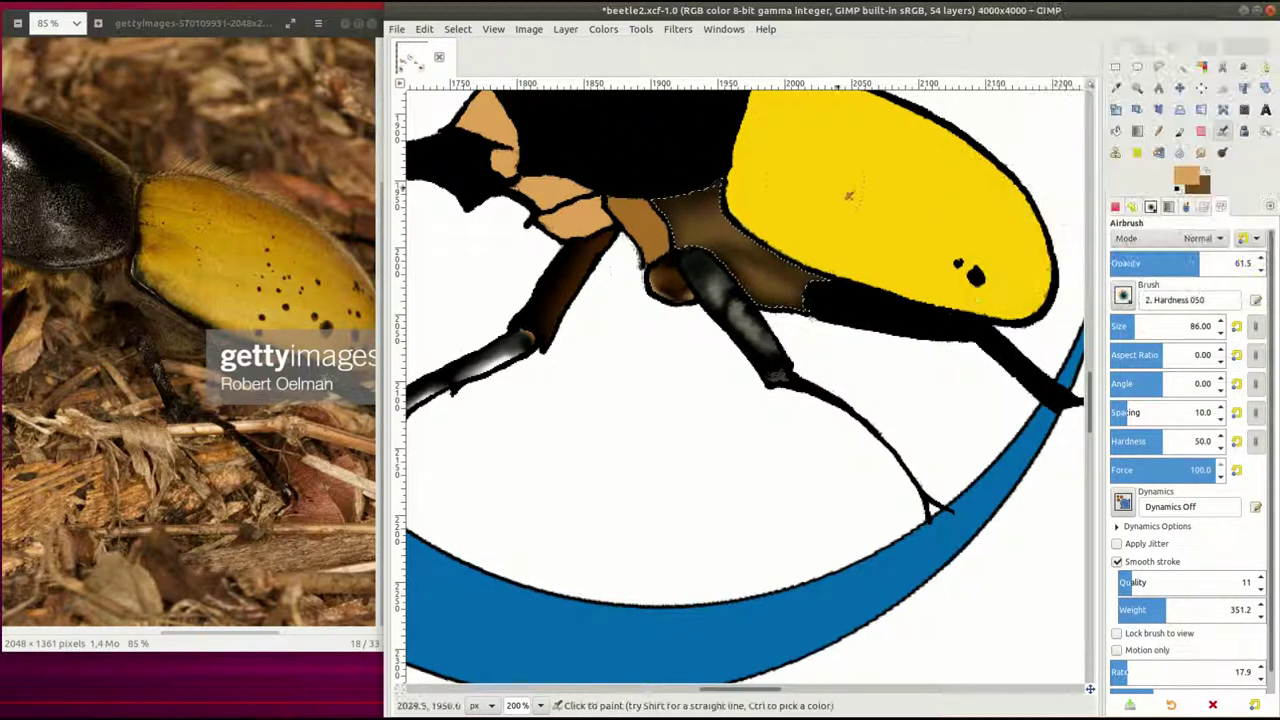
click(1186, 177)
drag(1080, 150, 1060, 70)
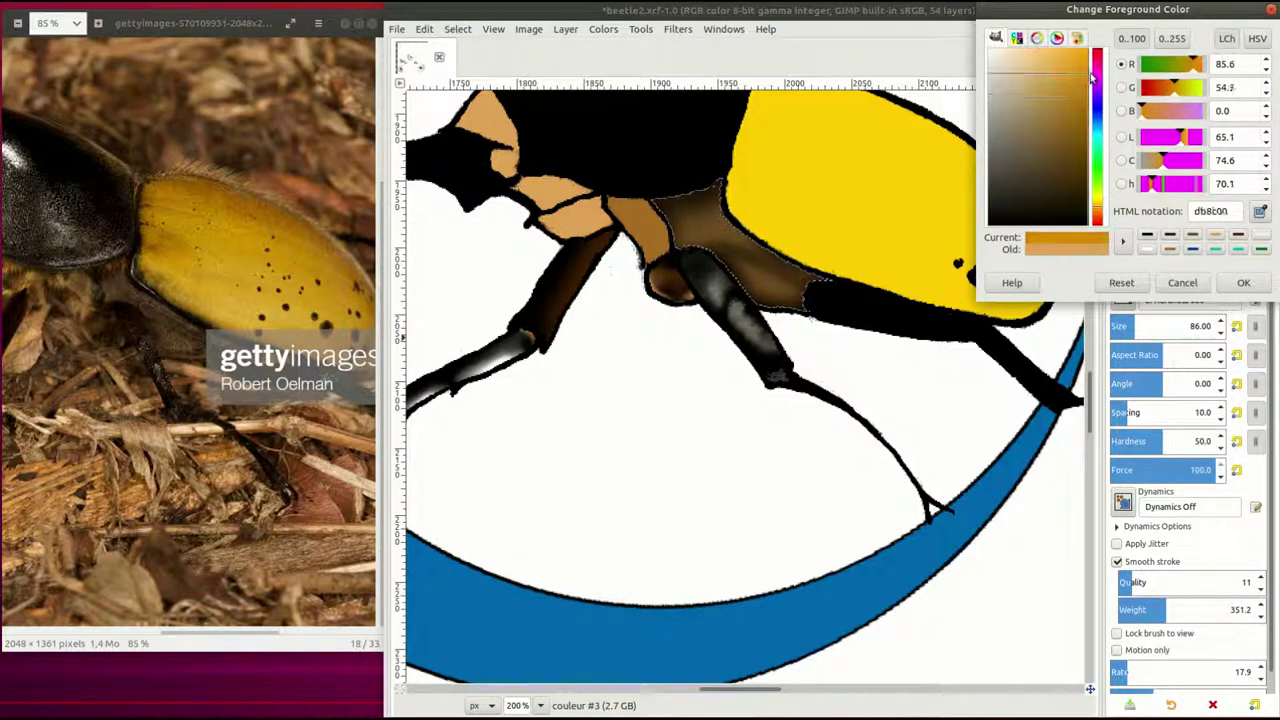
click(1243, 282)
key(less)
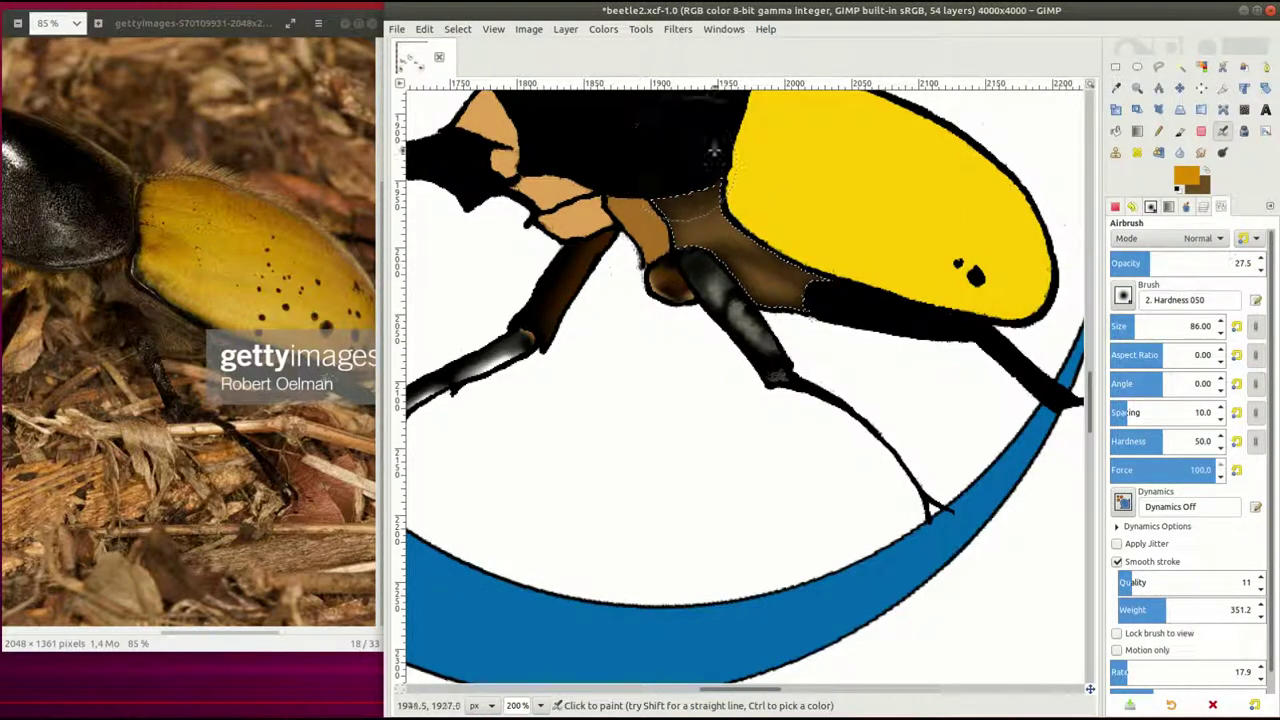
key(period)
key(bracketleft)
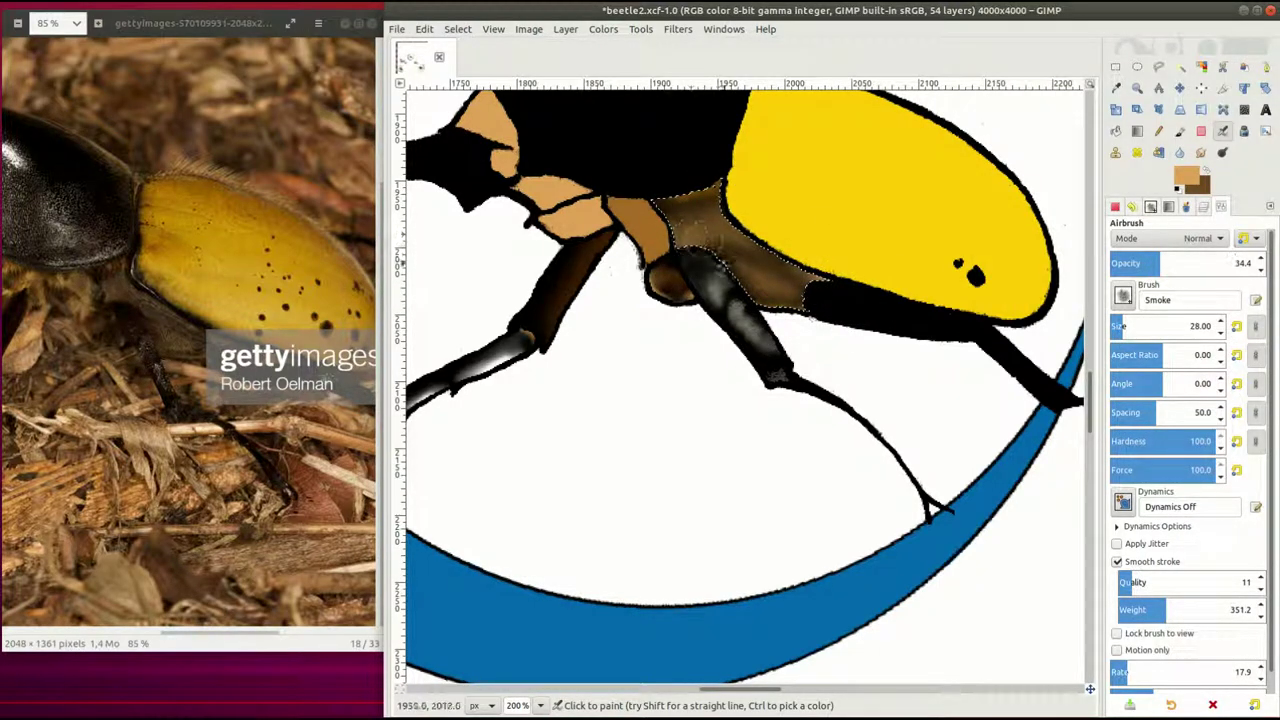
Paint the leg joint patch black with a fine smoothed paintbrush at lower opacity
key(d)
key(p)
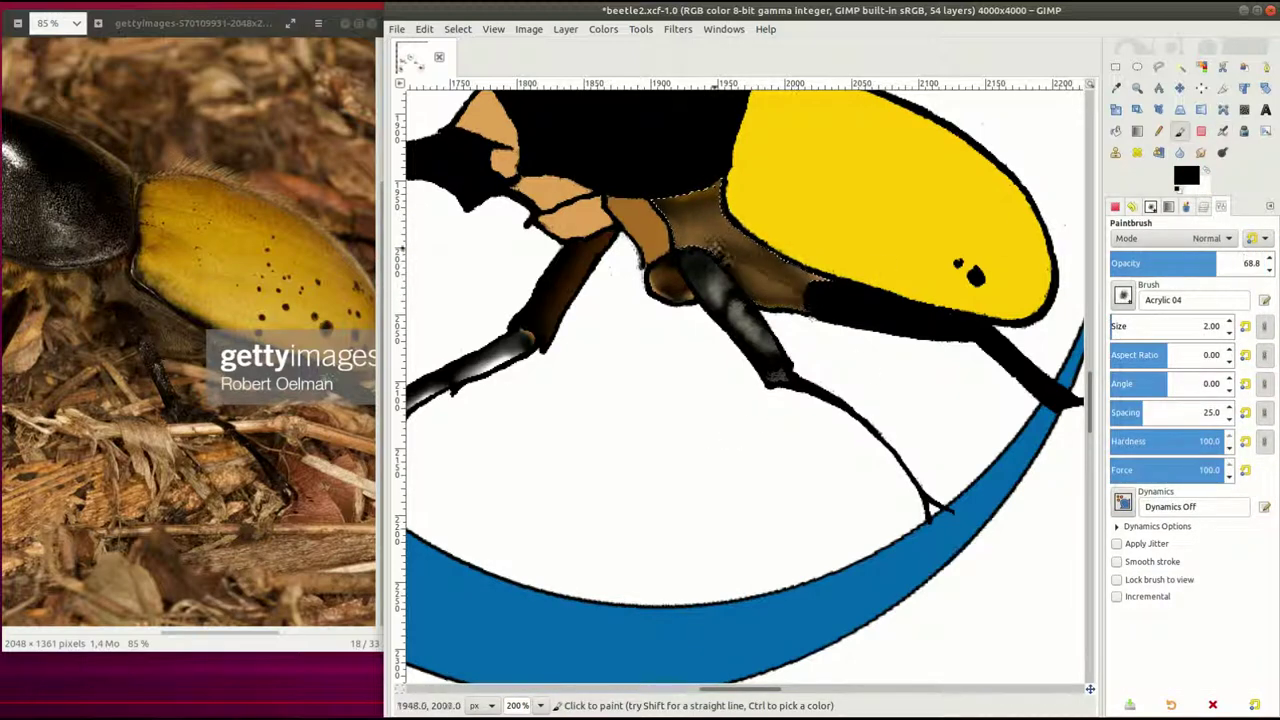
click(1118, 562)
key(less)
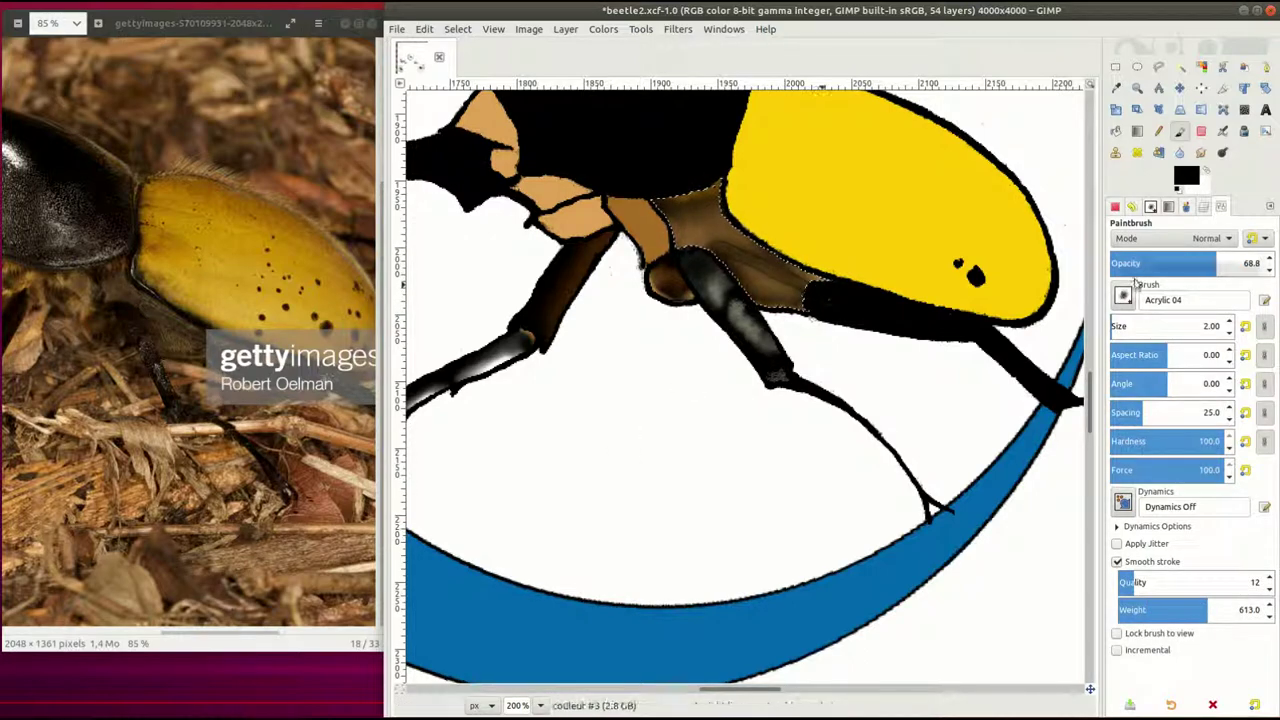
key(bracketright)
key(bracketright)
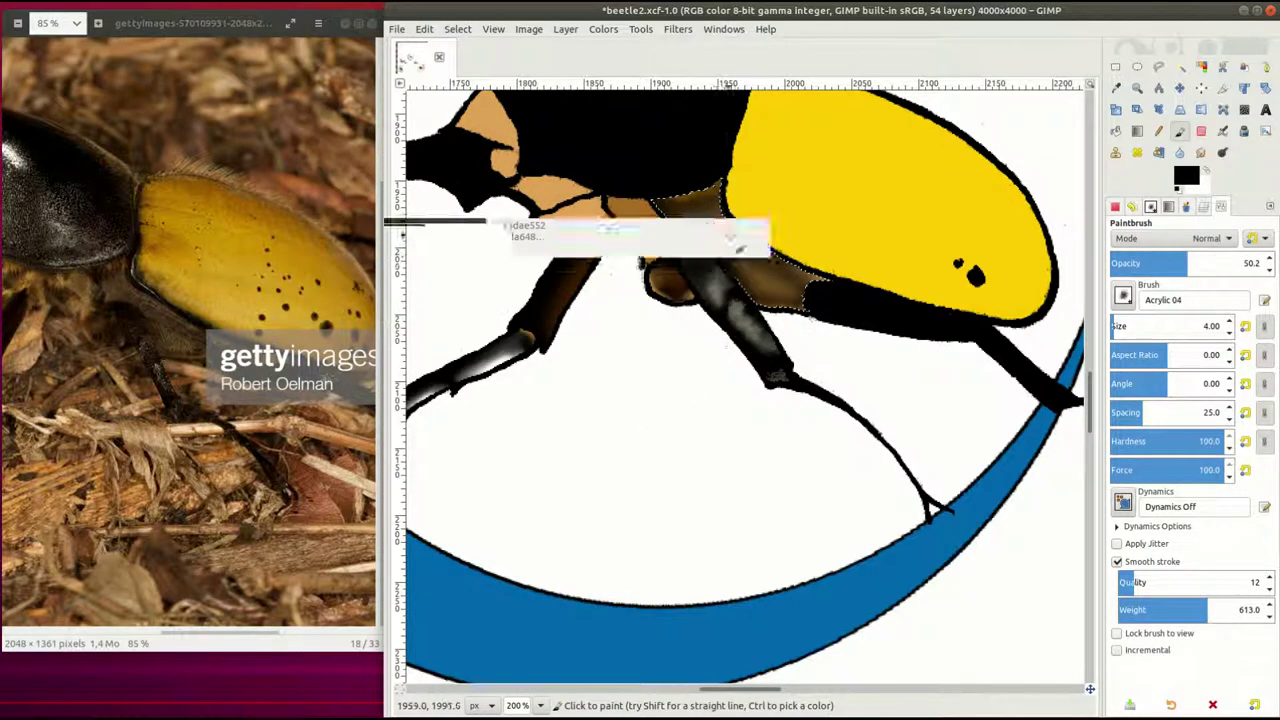
drag(845, 296, 741, 259)
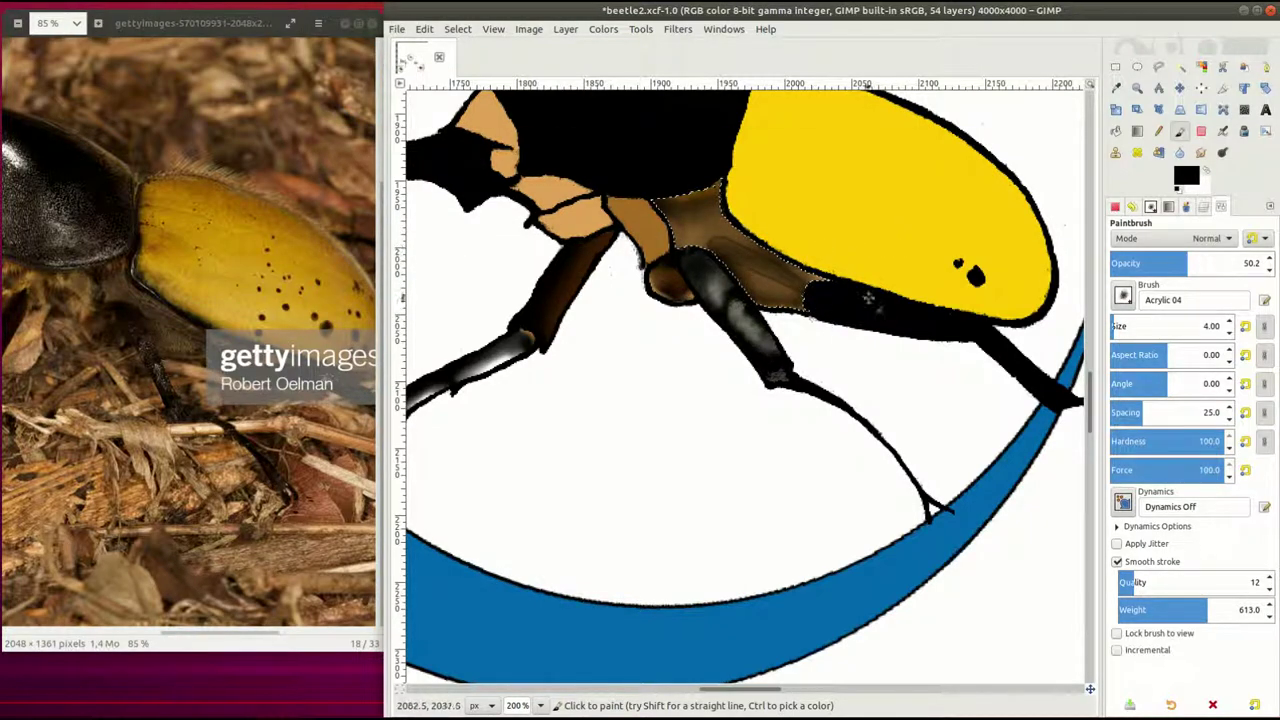
drag(812, 296, 856, 289)
key(ctrl+l)
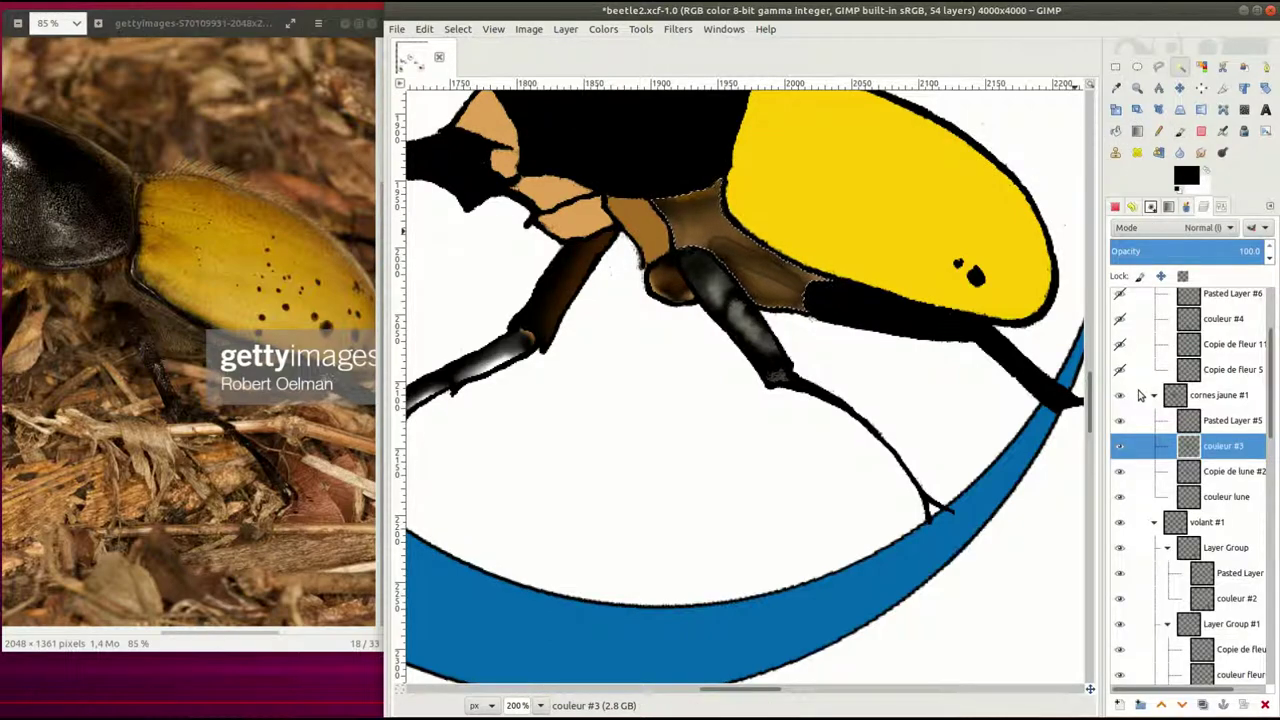
Select the black hind leg and airbrush it brown a76d28 with the 2. Hardness 050 brush
click(985, 345)
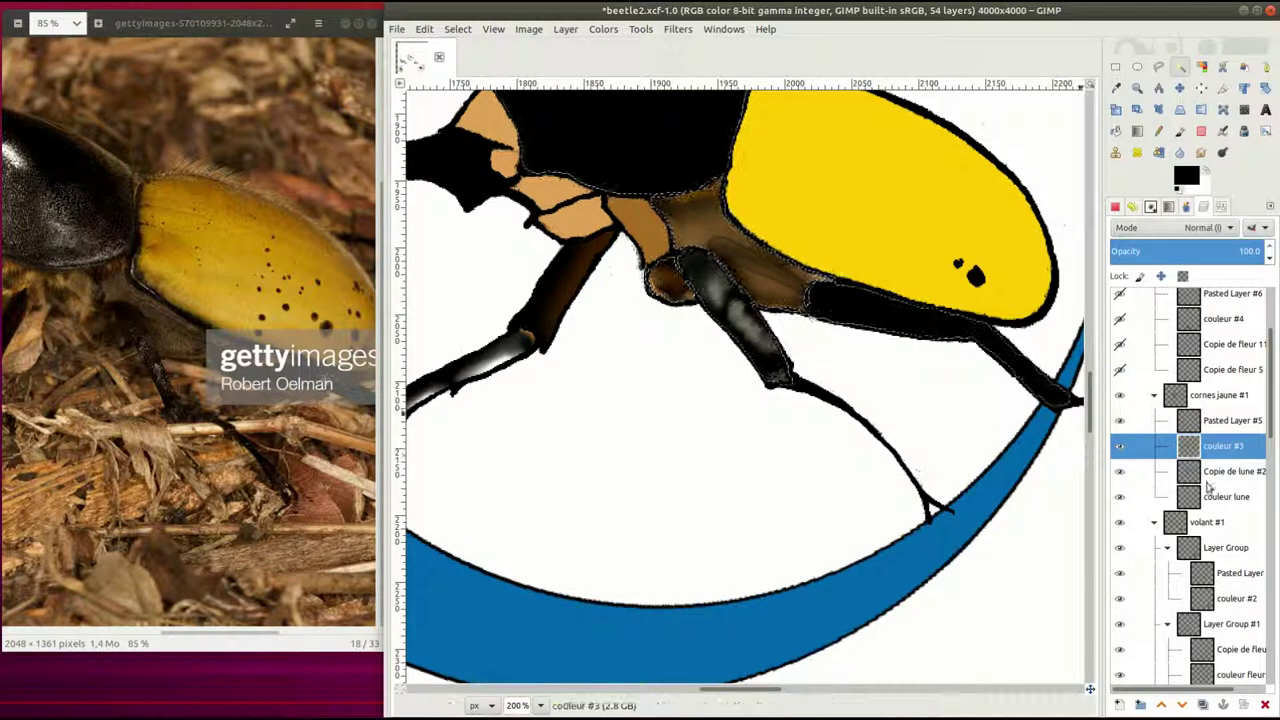
click(1186, 175)
click(1060, 150)
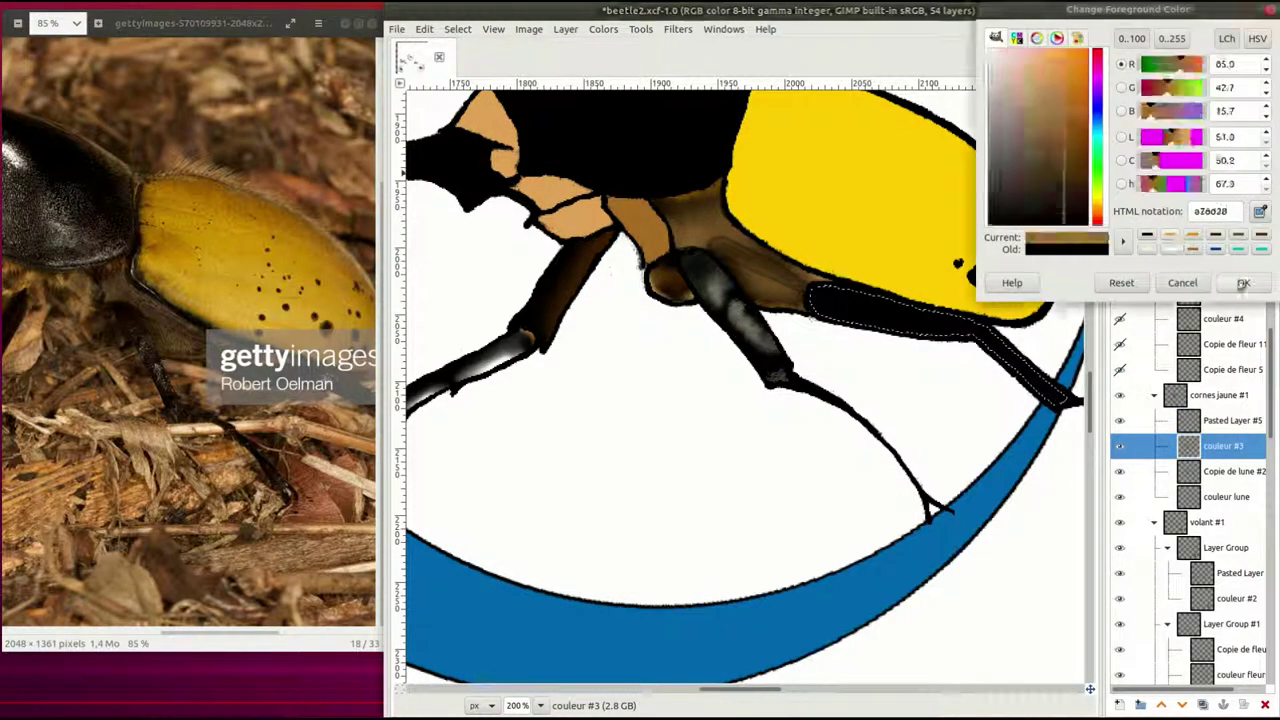
click(1226, 280)
click(1134, 343)
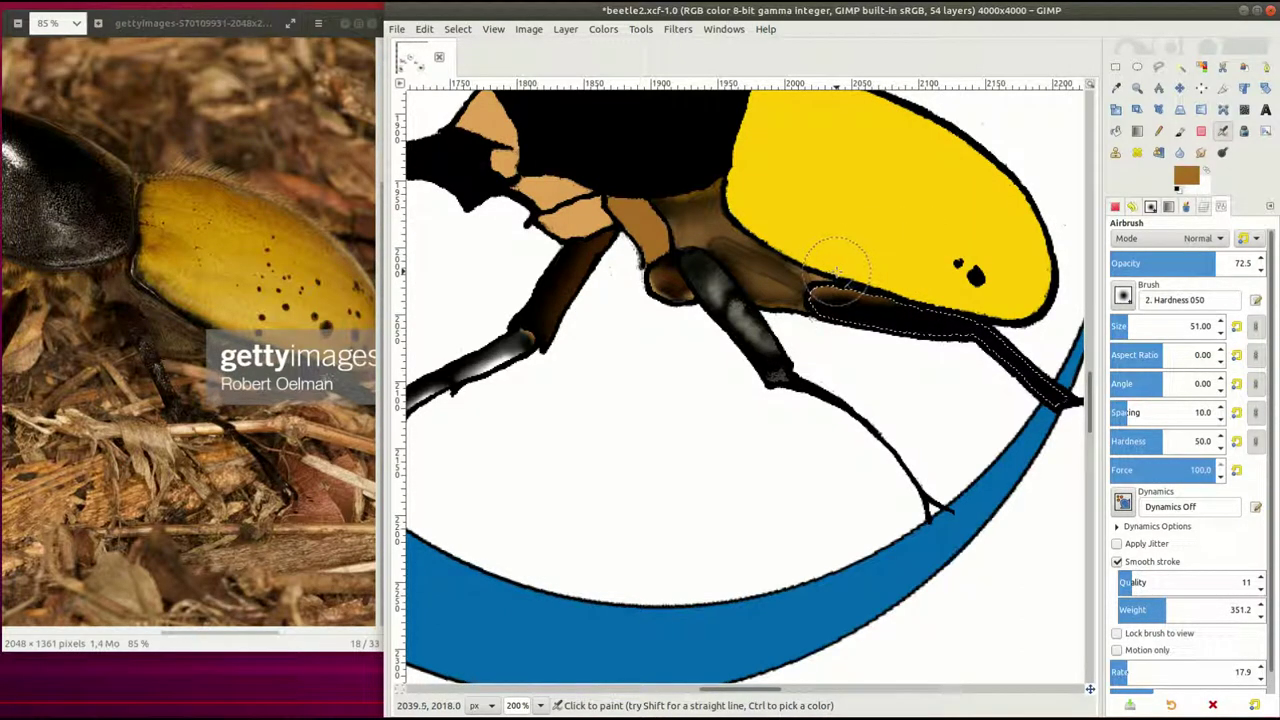
Change the painting colour to gold and use the Acrylic 05 brush
click(1186, 175)
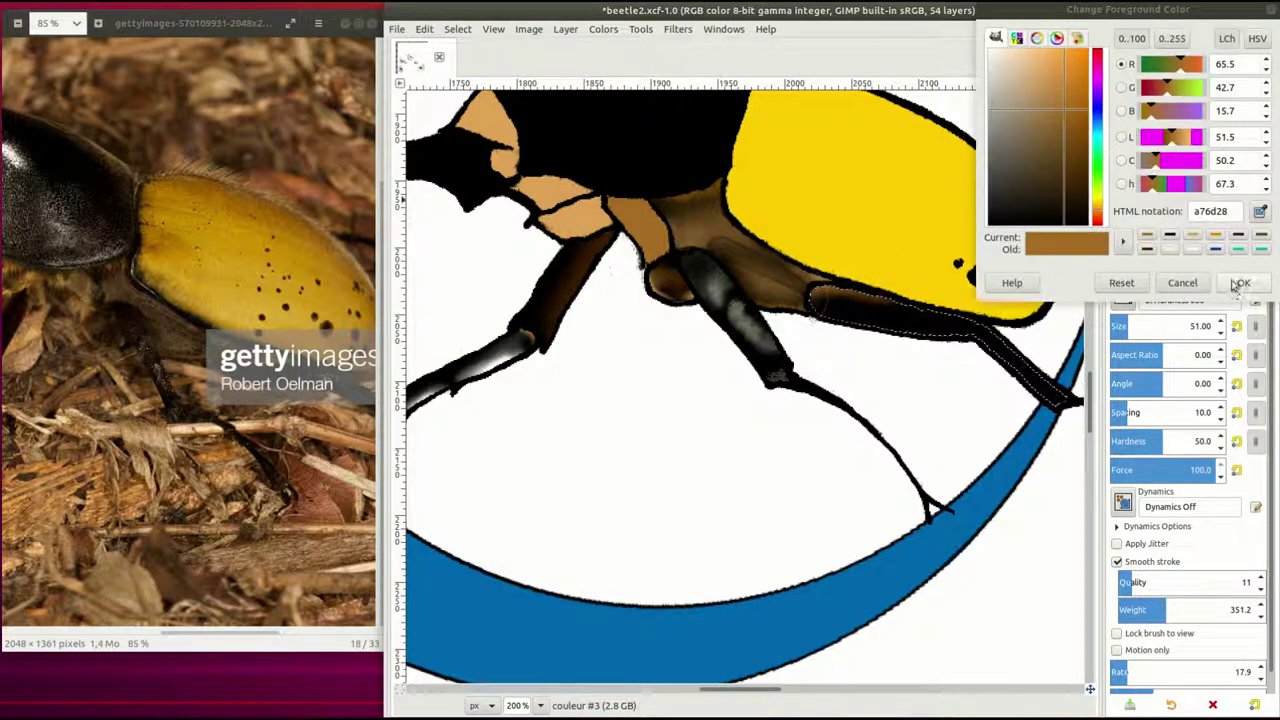
click(1096, 195)
click(1243, 282)
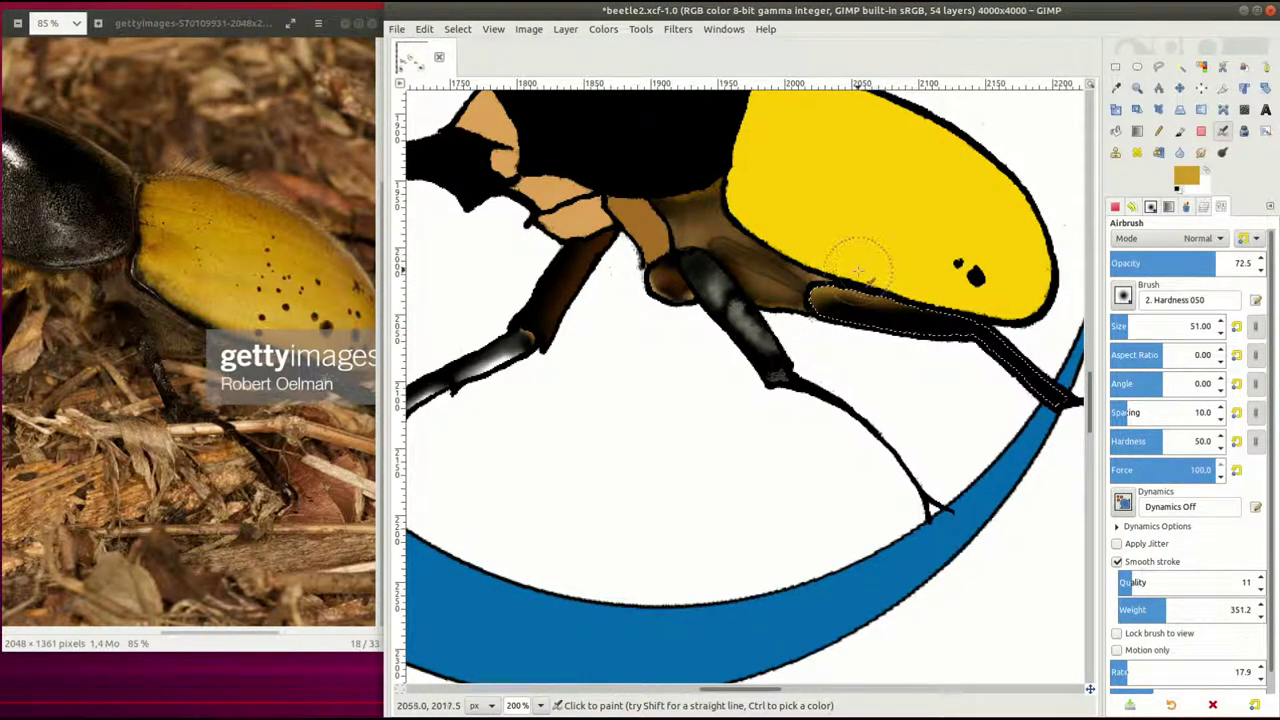
click(1123, 295)
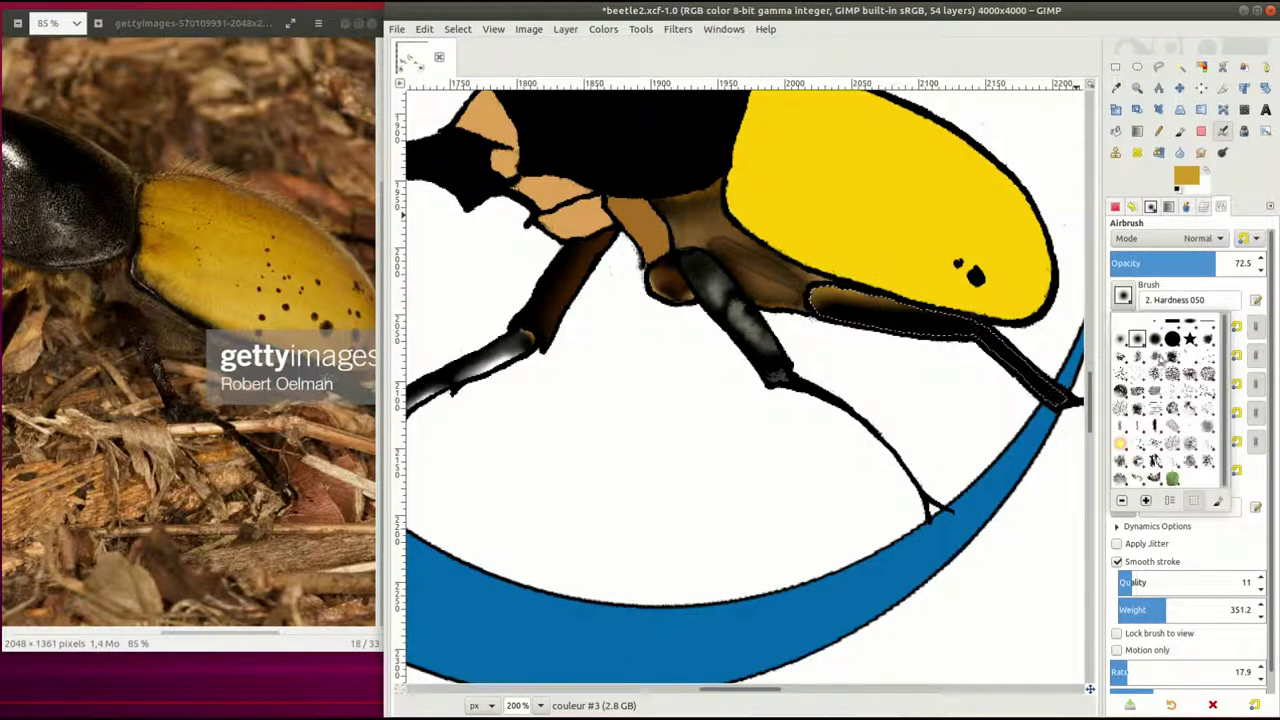
click(1156, 352)
Use Acrylic 04 at a faint 7.8 opacity, then raise opacity and shrink the brush slightly
click(1162, 263)
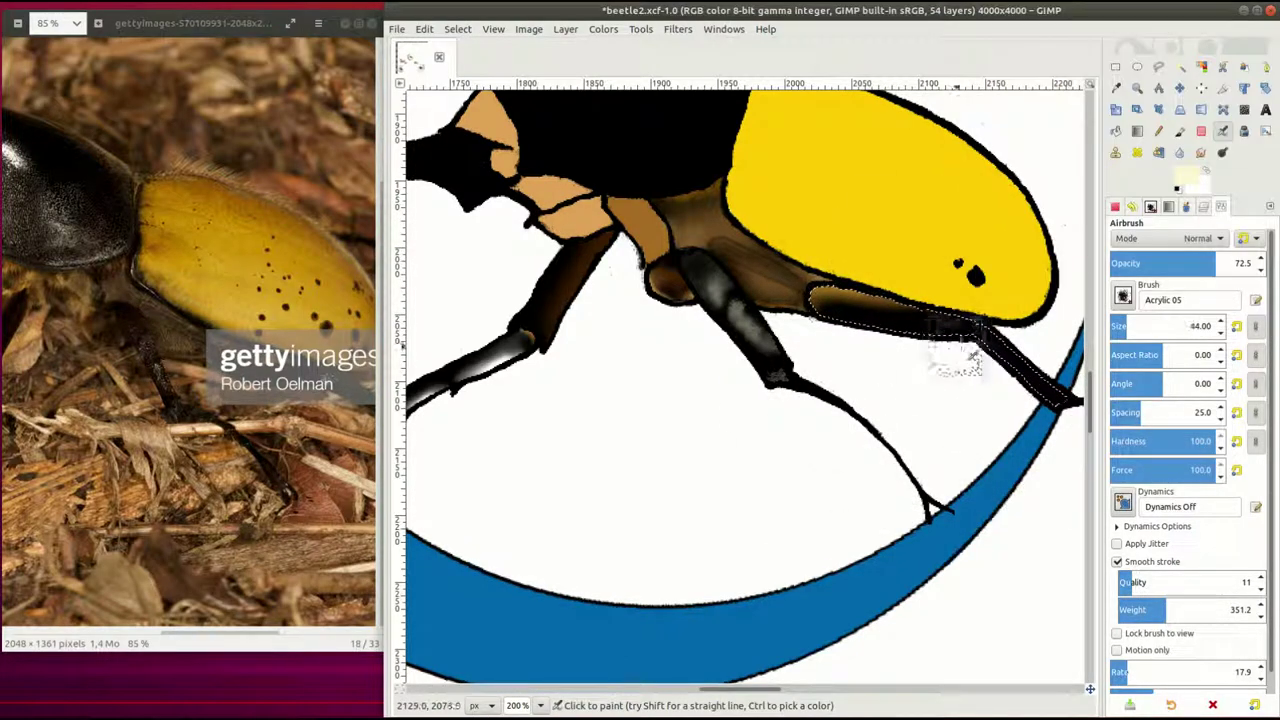
click(1123, 295)
click(1138, 352)
click(1124, 328)
click(1134, 263)
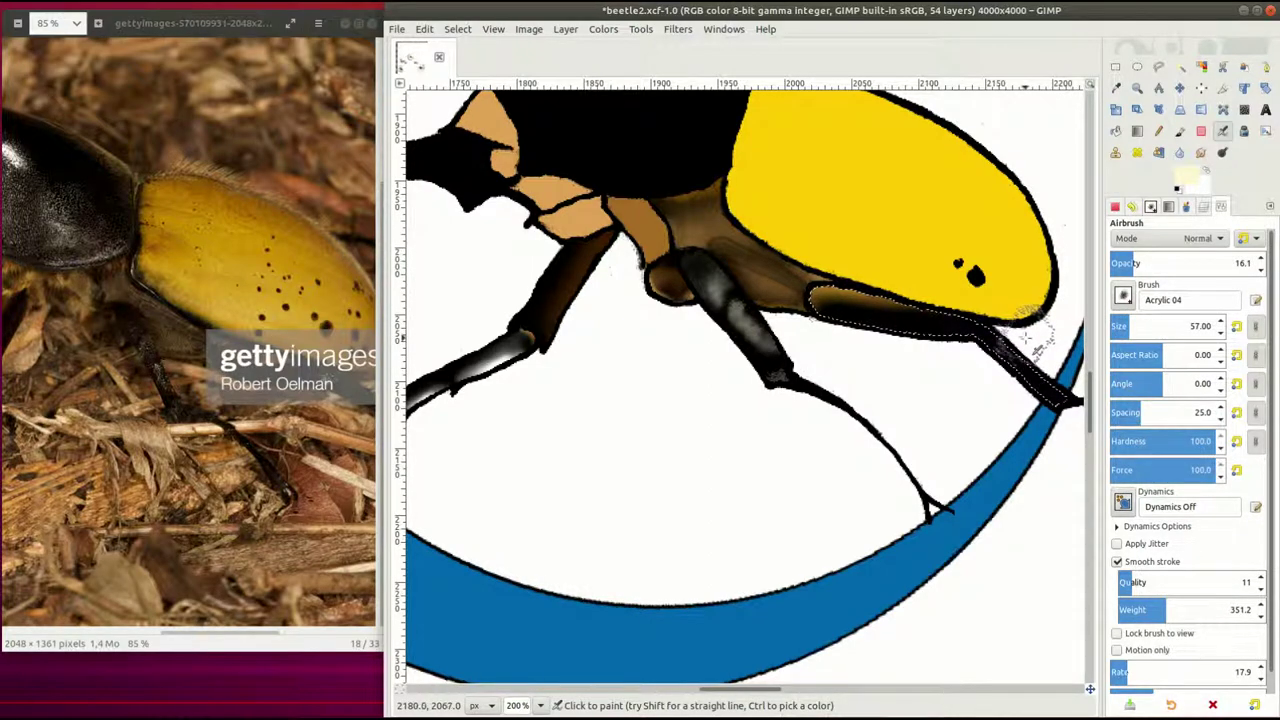
click(1243, 263)
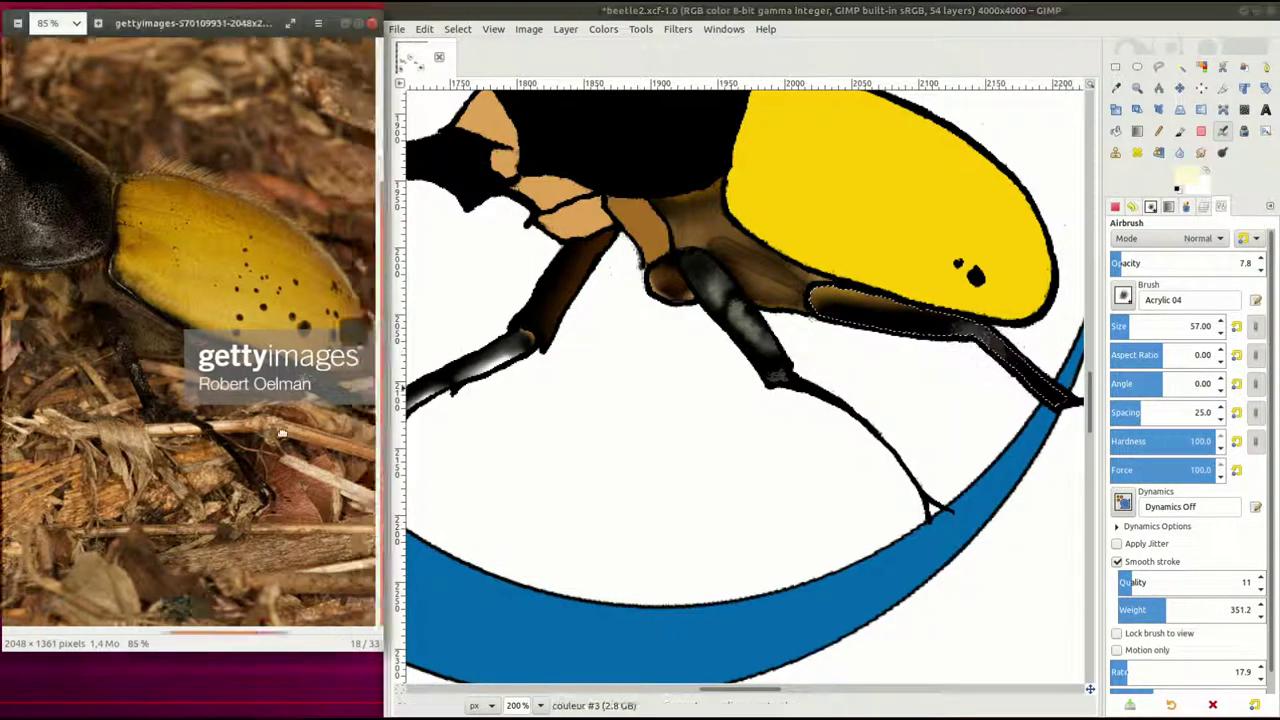
click(1226, 263)
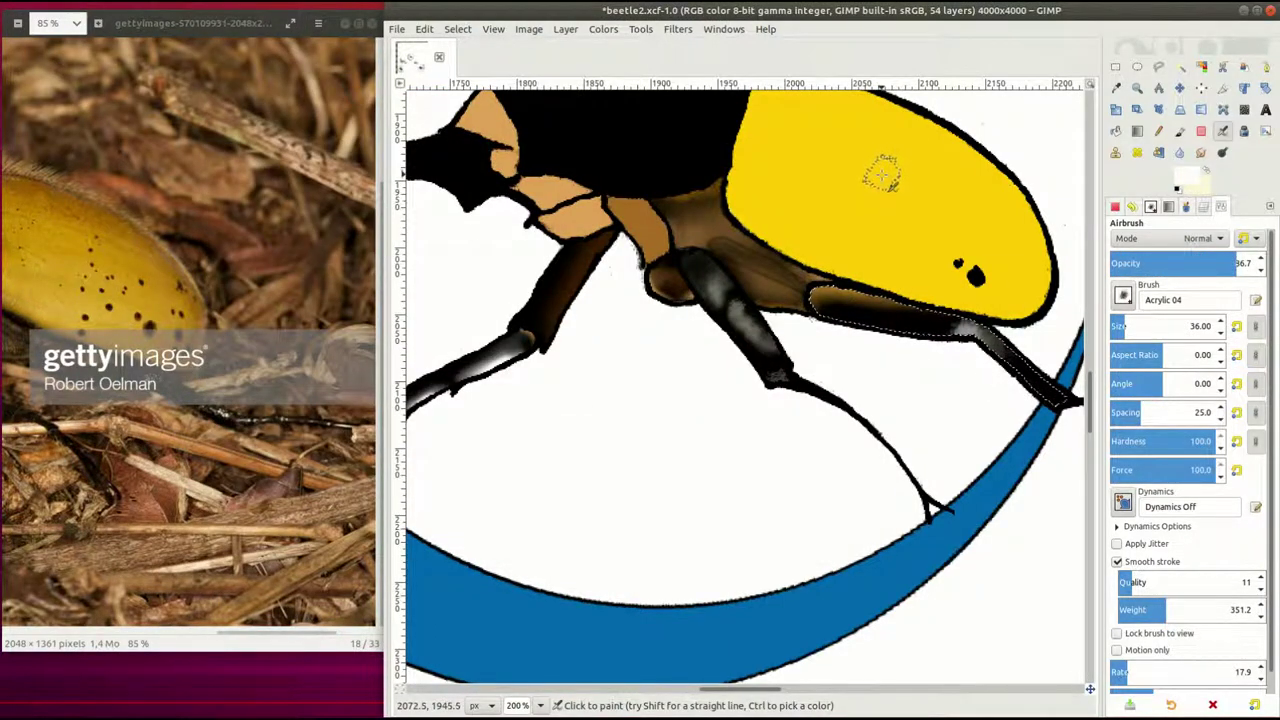
key(bracketleft)
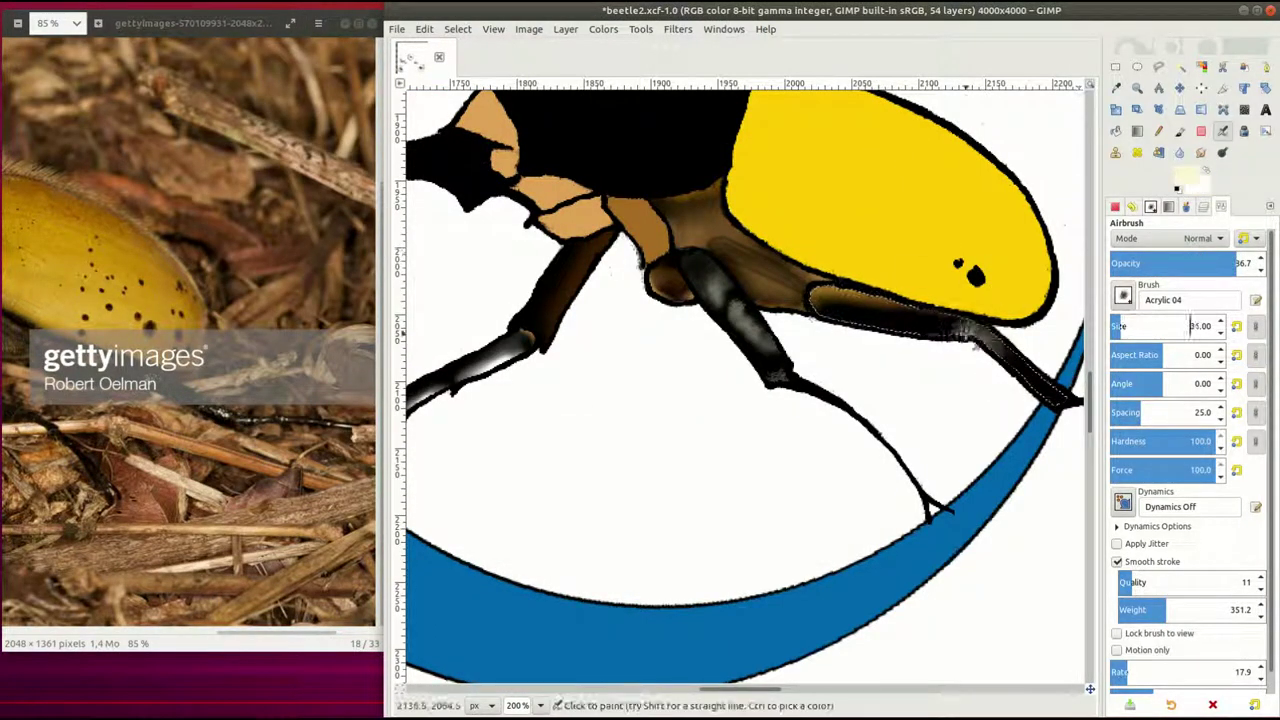
Switch to black, then load the dark brown soft and light Acrylic 04 highlight presets
key(x)
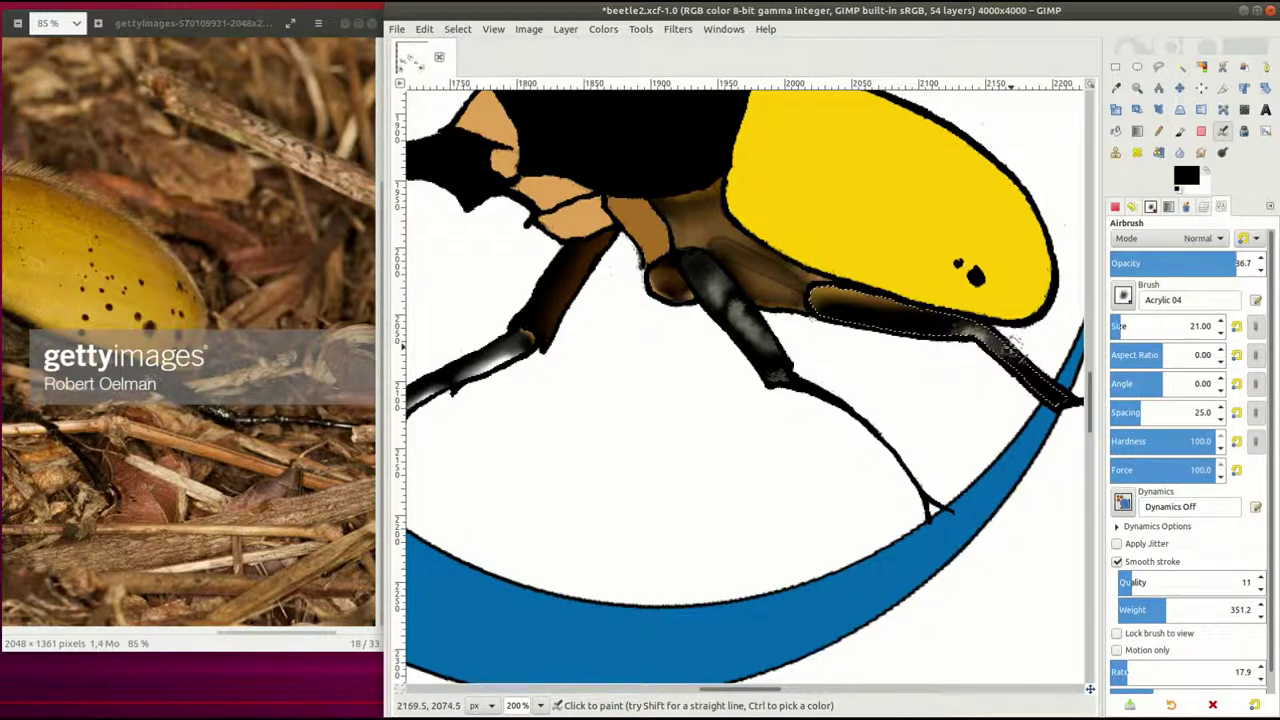
key(1)
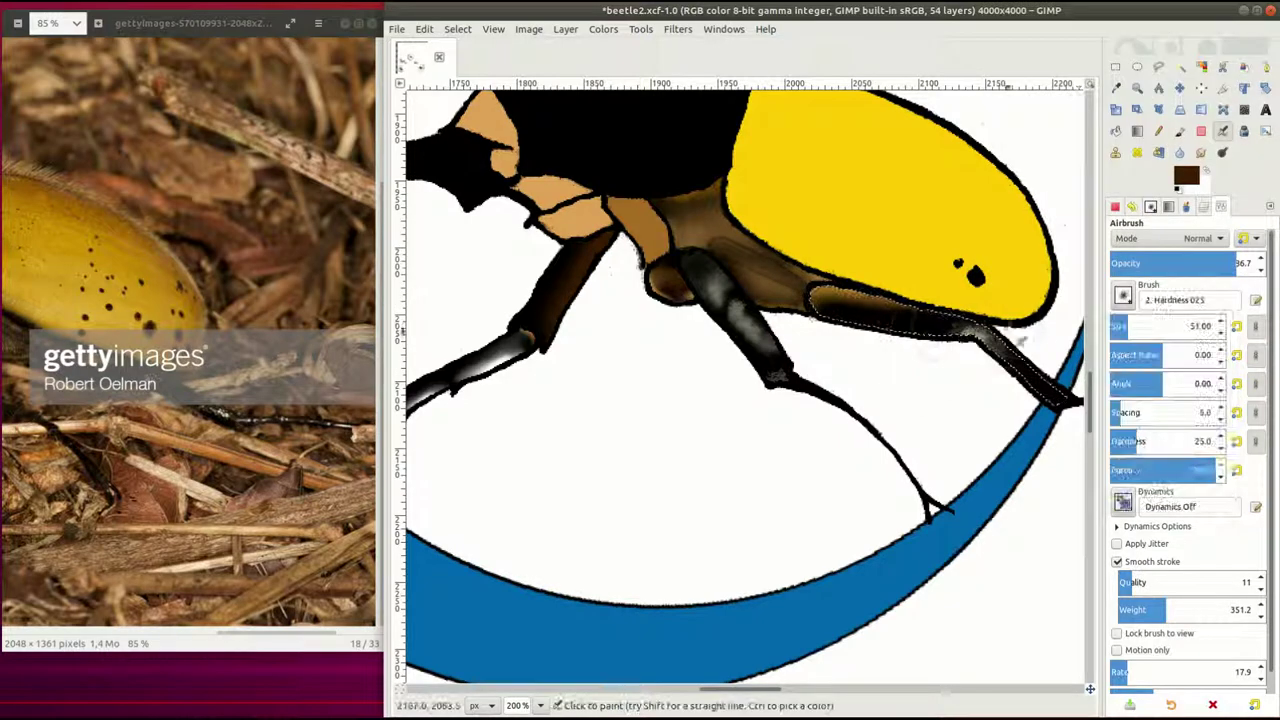
scroll(990, 320, right, 3)
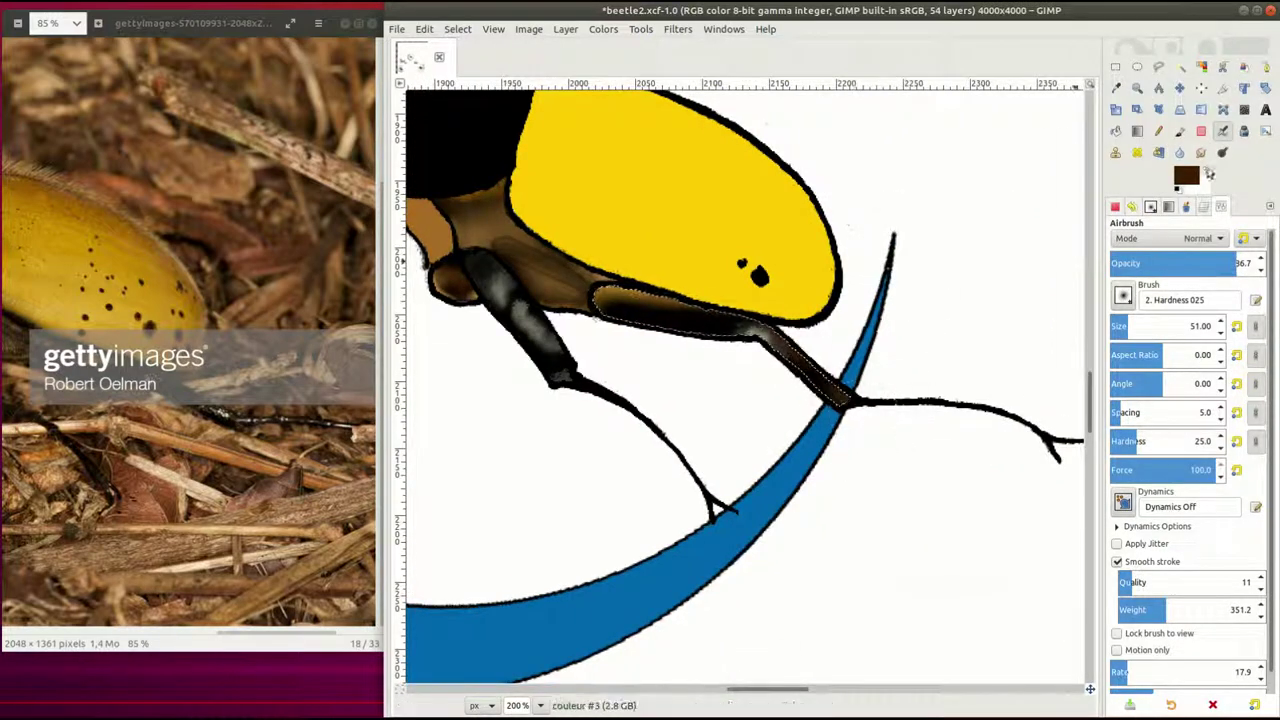
key(2)
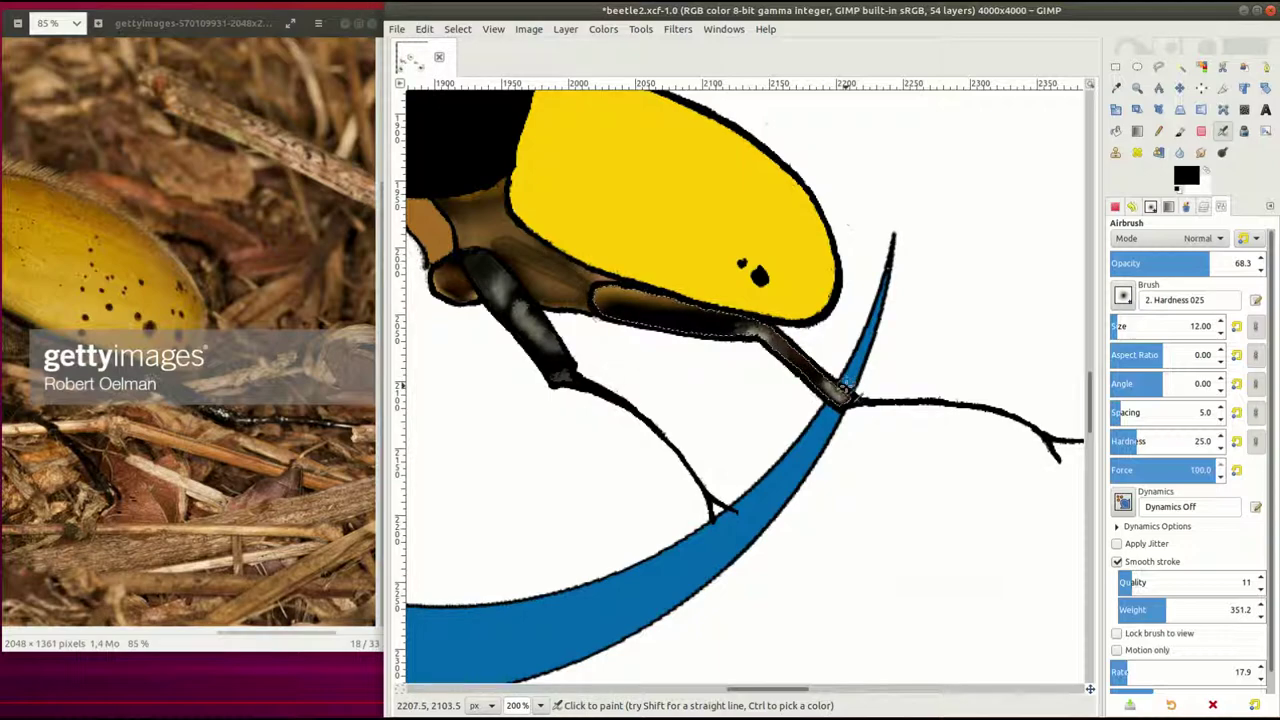
View the whole beetle at 100% zoom and save beetle2.xcf
click(540, 705)
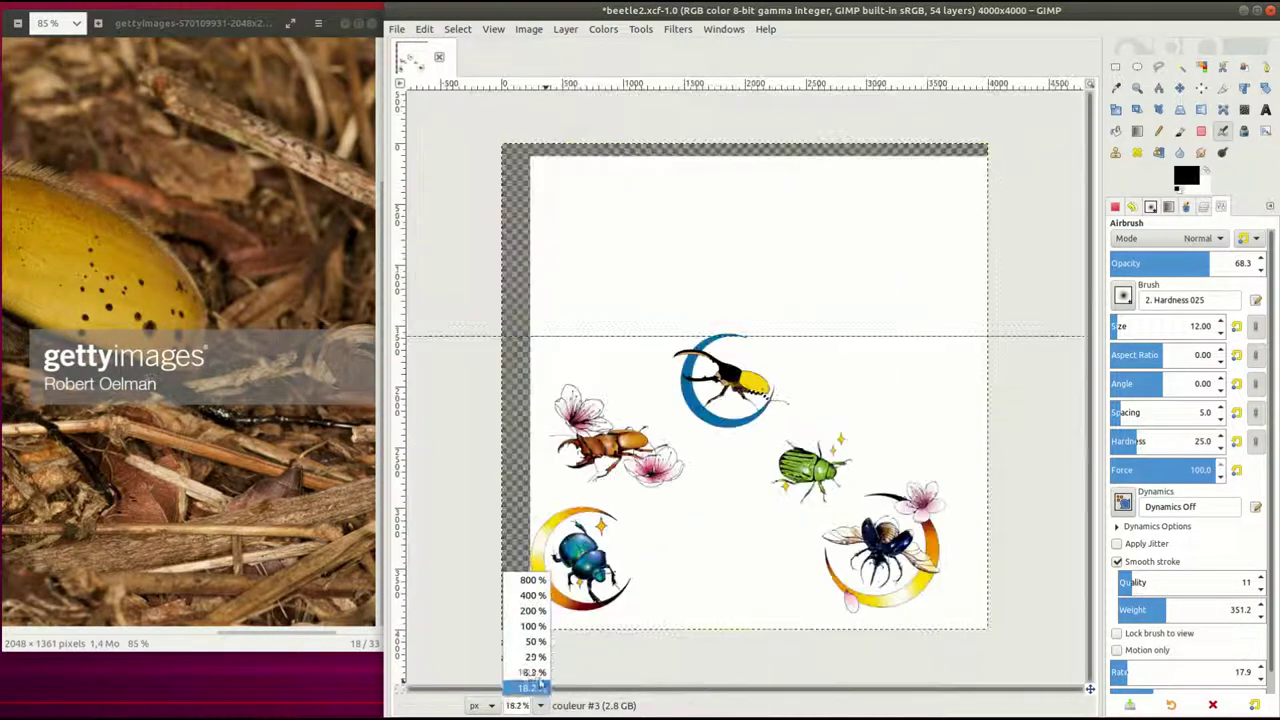
click(528, 642)
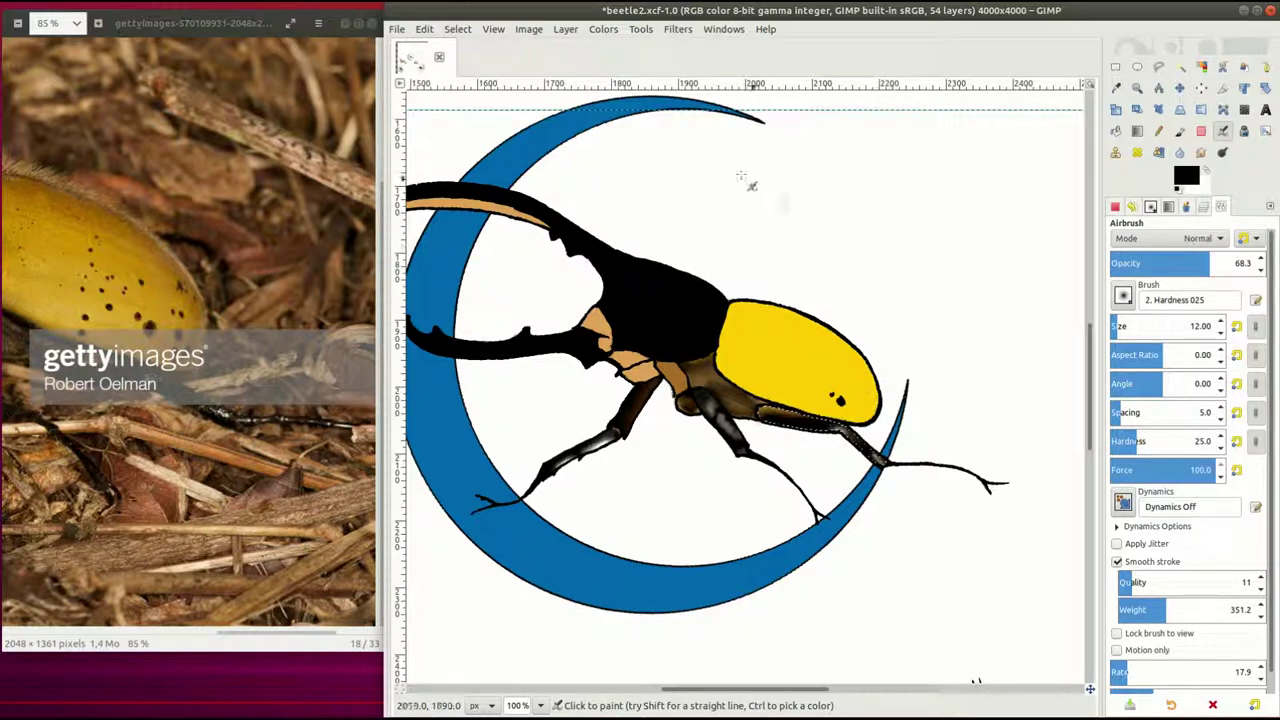
key(ctrl+s)
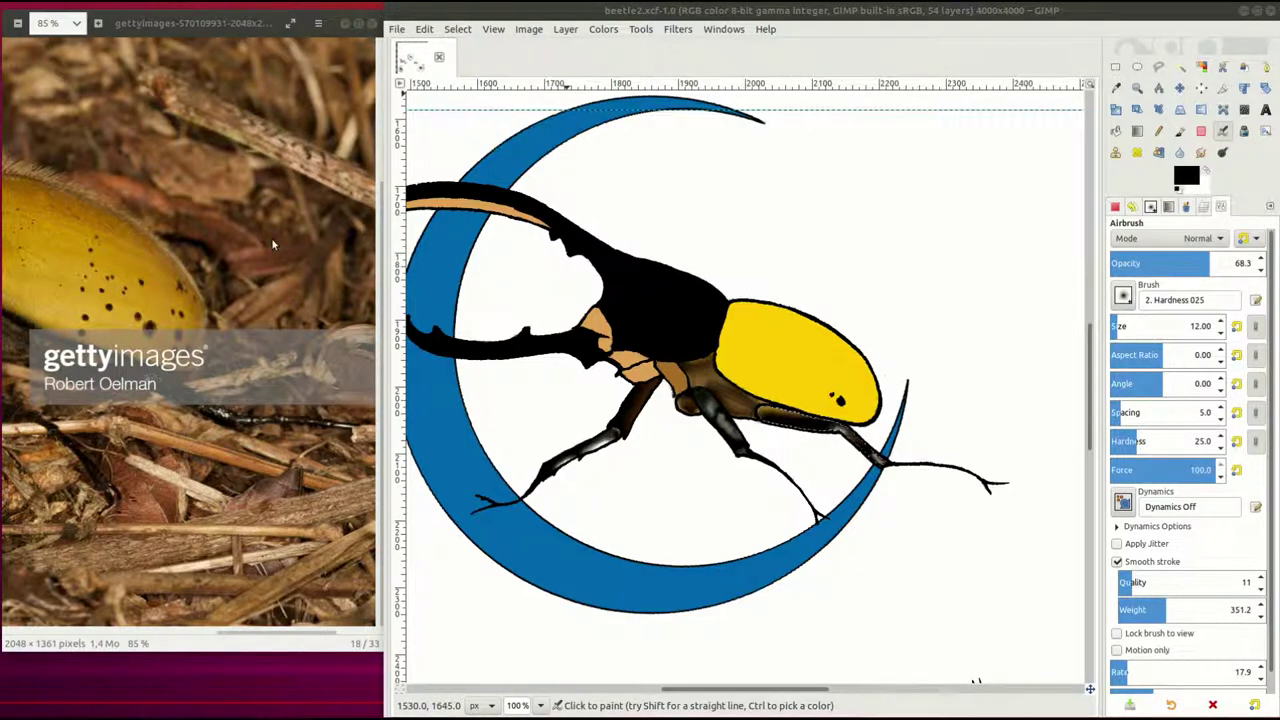
Clear the selection and make couleur #3 the active layer, back in Airbrush options
click(457, 29)
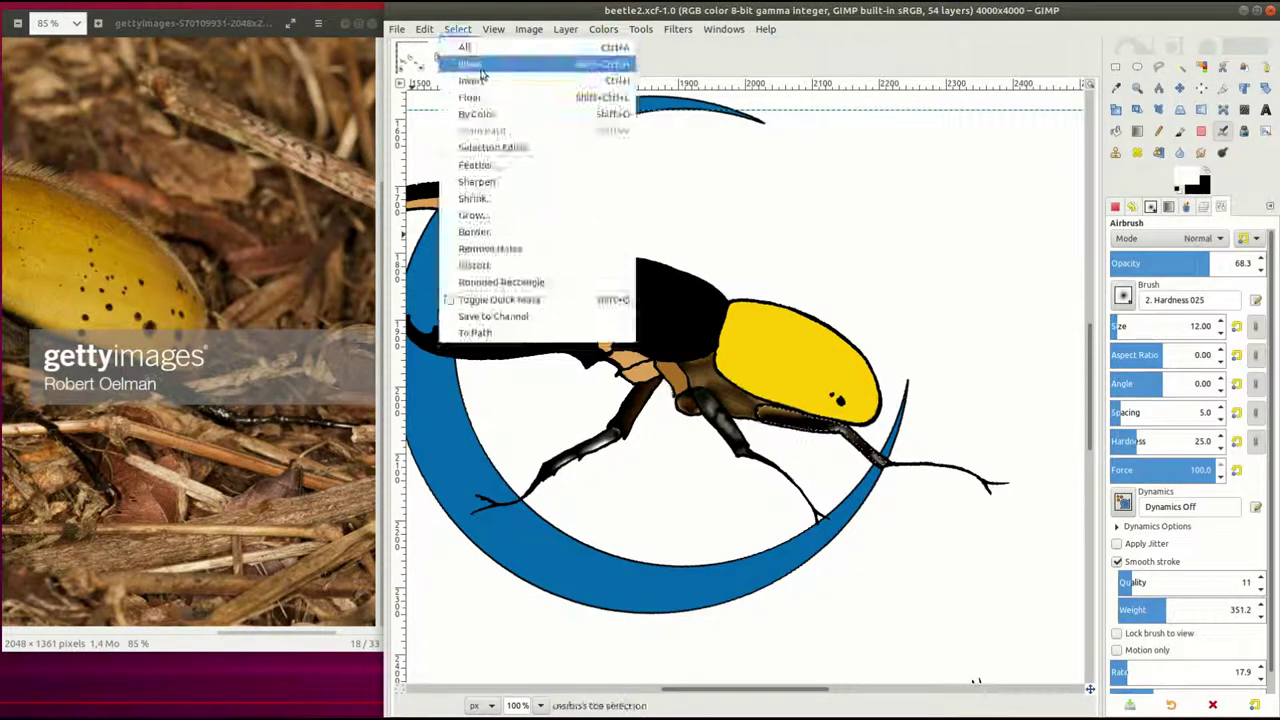
click(480, 66)
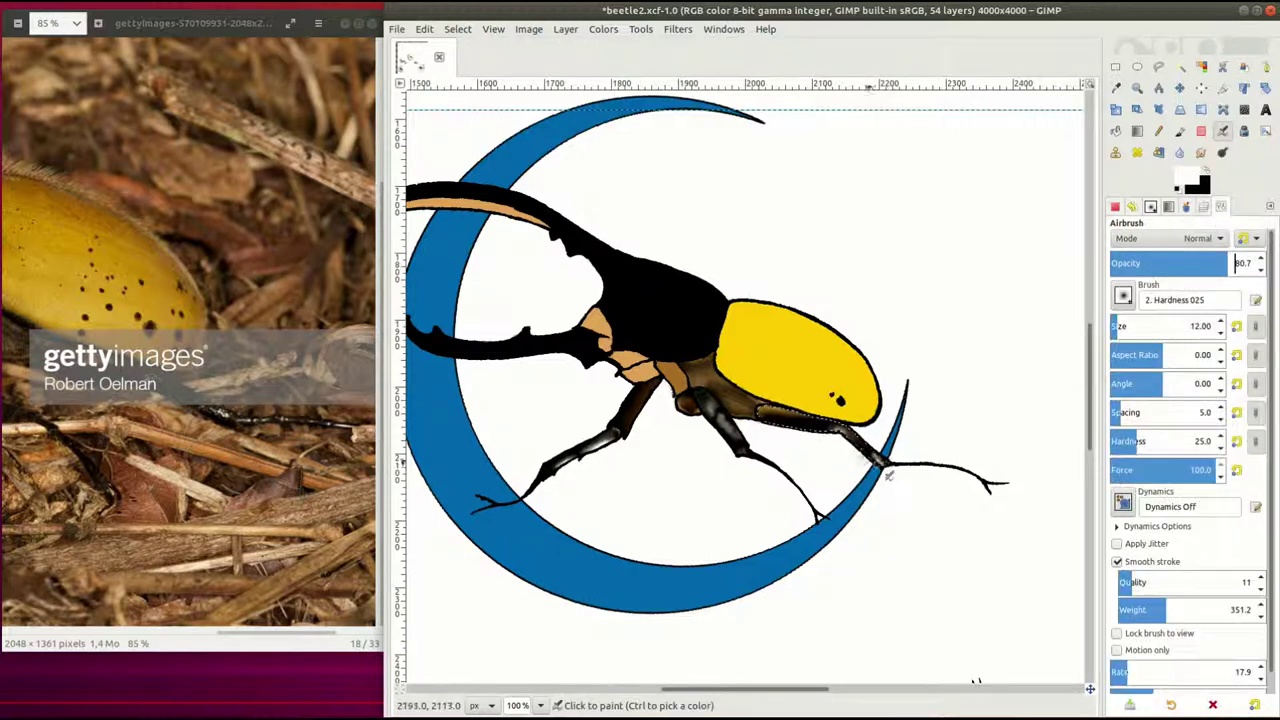
key(ctrl+l)
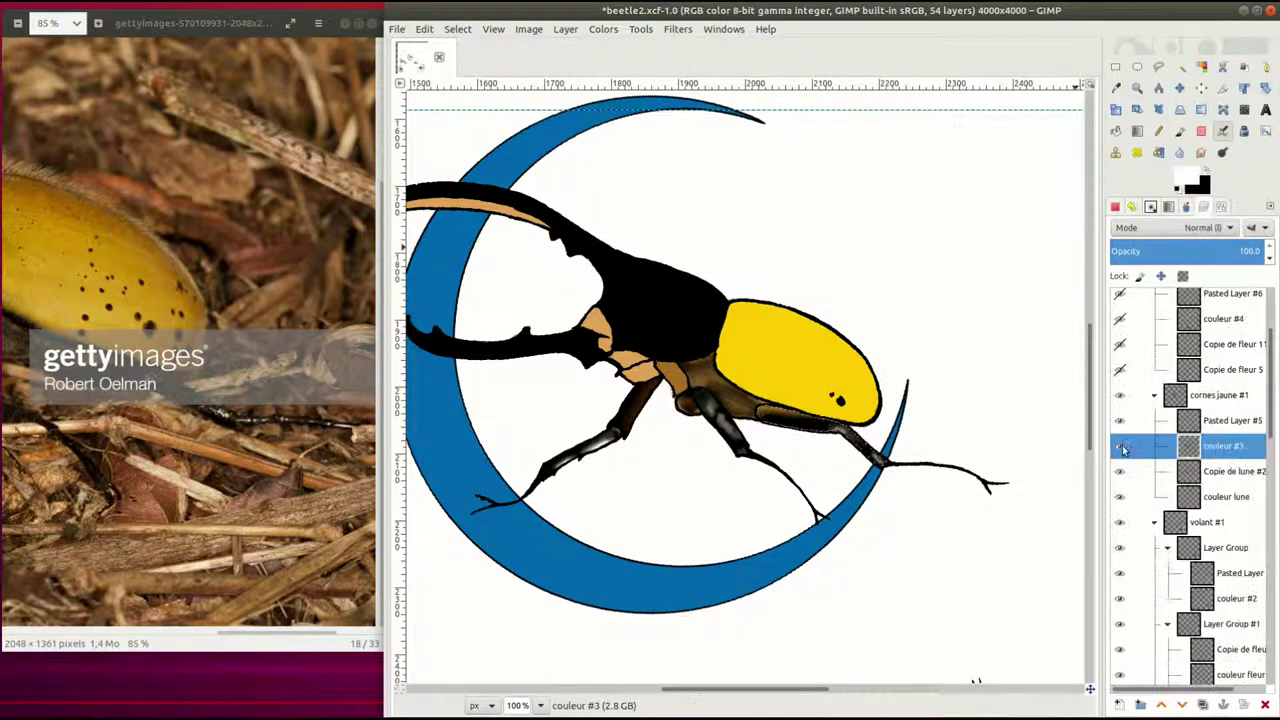
double_click(1222, 457)
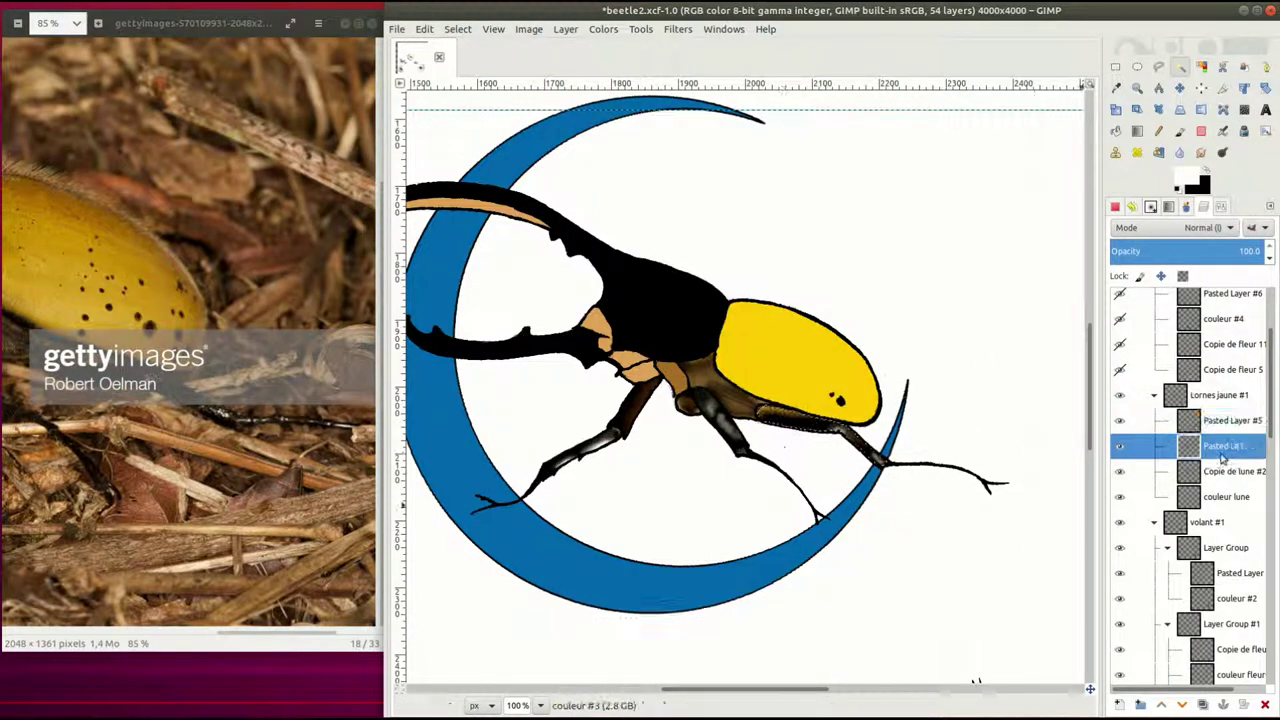
key(Escape)
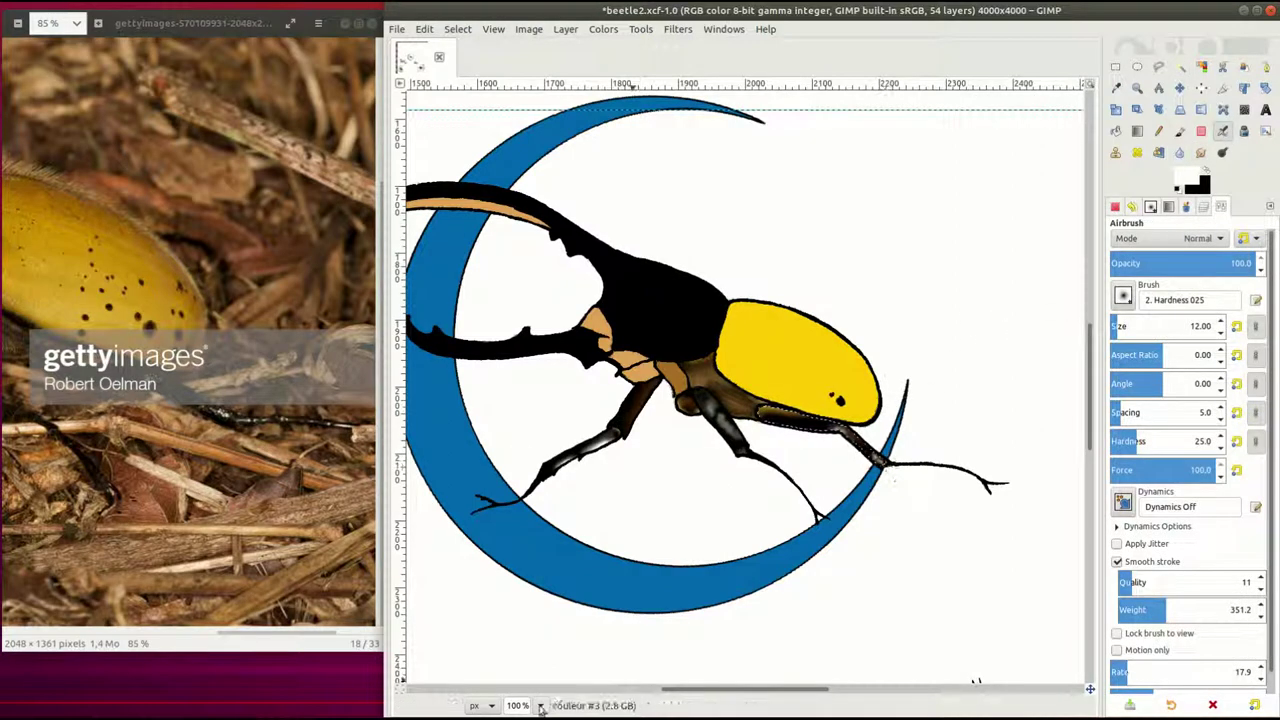
click(540, 705)
Zoom in on the front leg and set a smaller Paintbrush at 55.8 opacity
click(525, 625)
drag(1150, 206, 1115, 397)
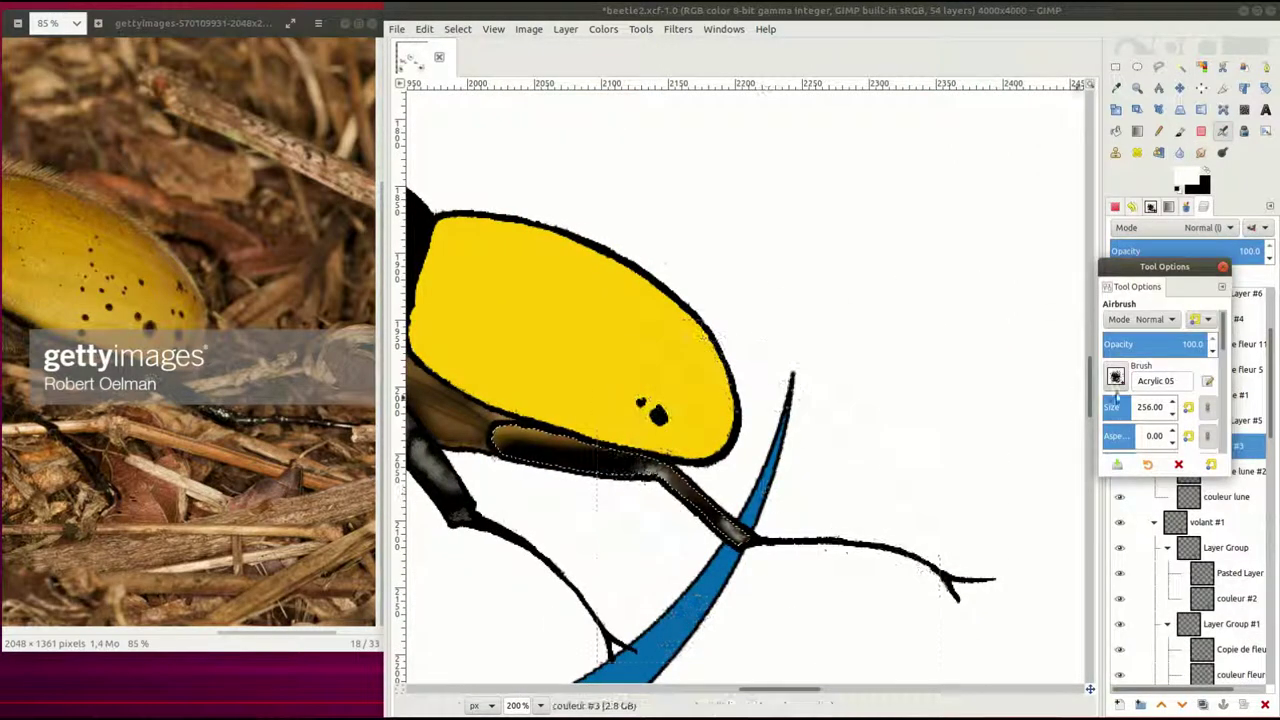
drag(1137, 286, 1150, 210)
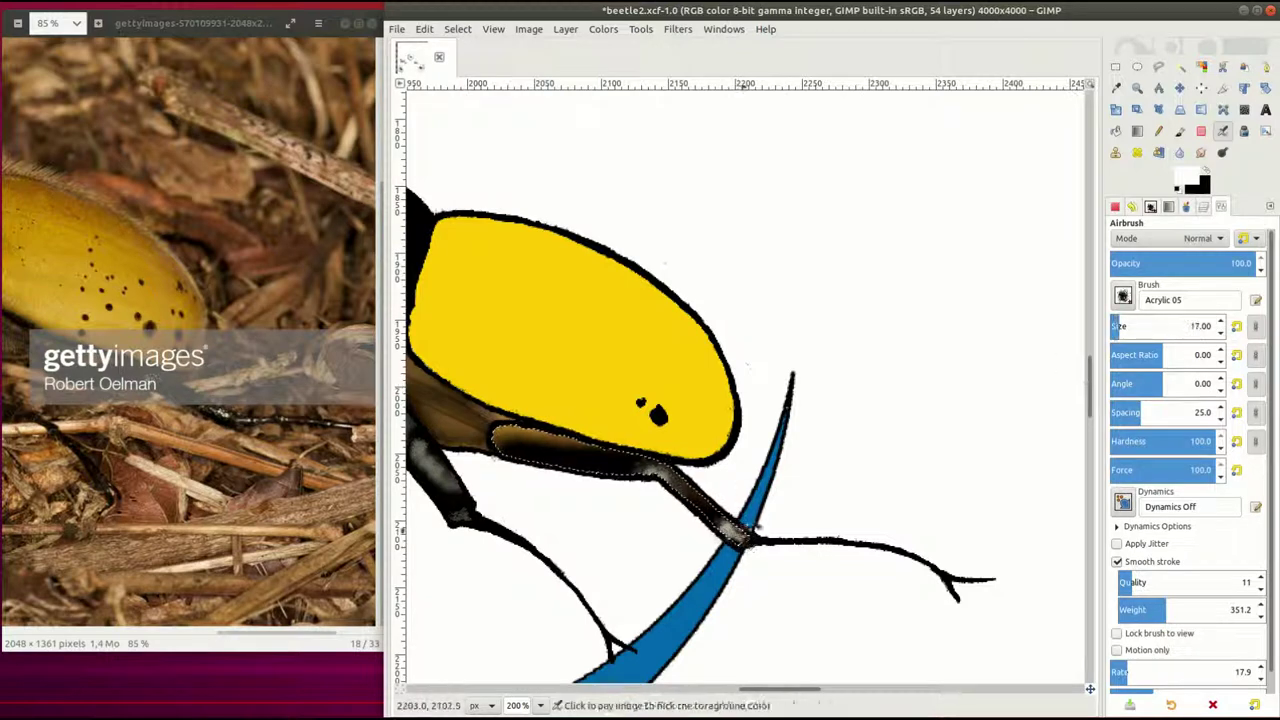
key(p)
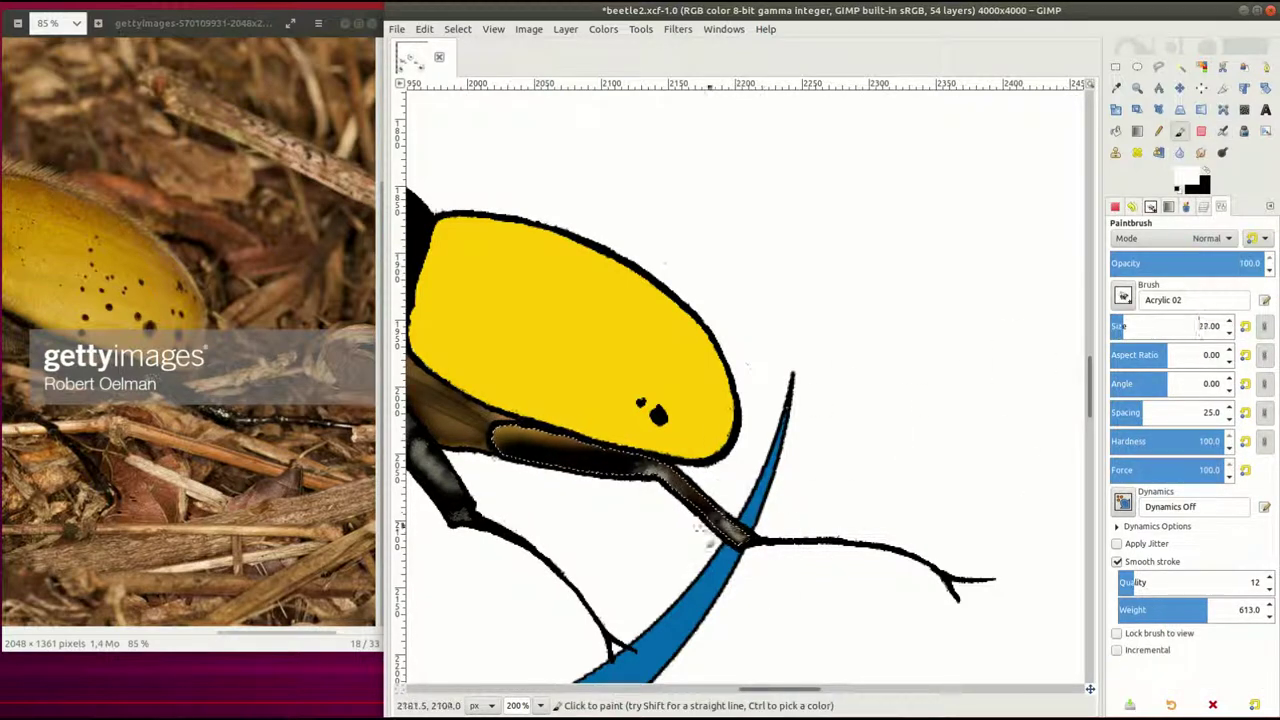
drag(1125, 322, 1112, 322)
drag(1250, 258, 1196, 258)
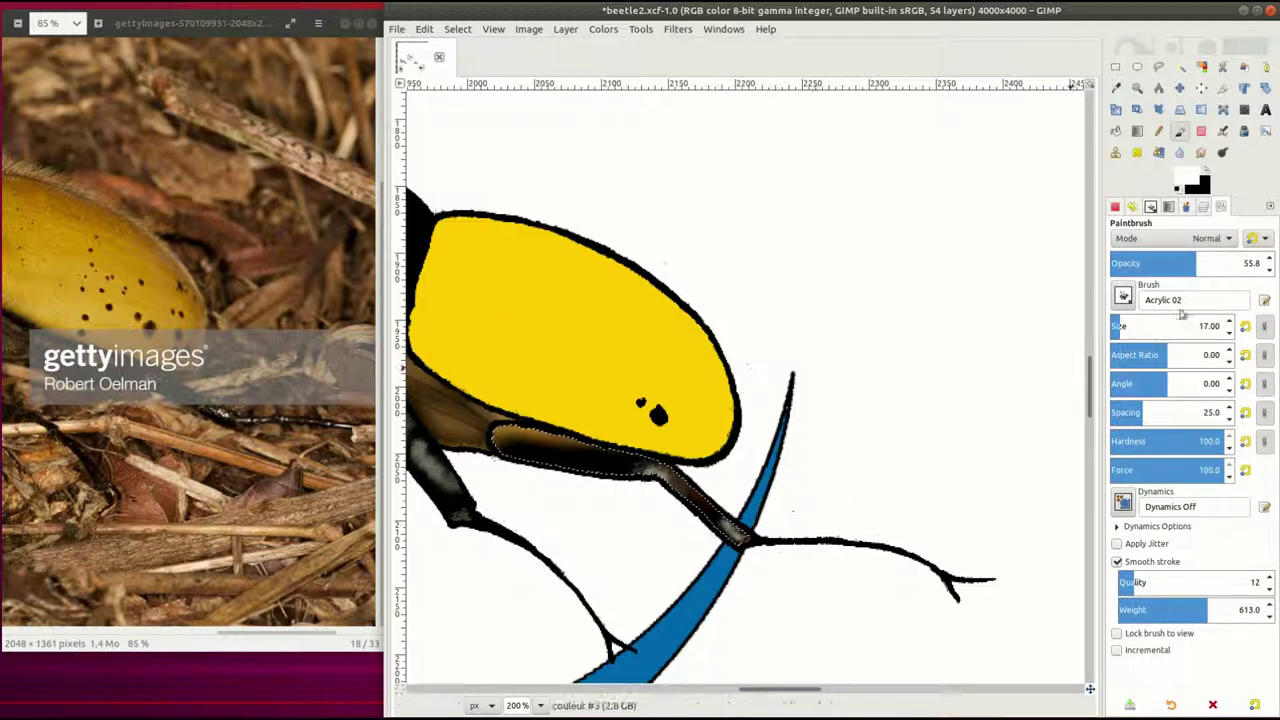
Brighten the white highlight on the dark leg and pick a dark brown colour
drag(737, 530, 738, 535)
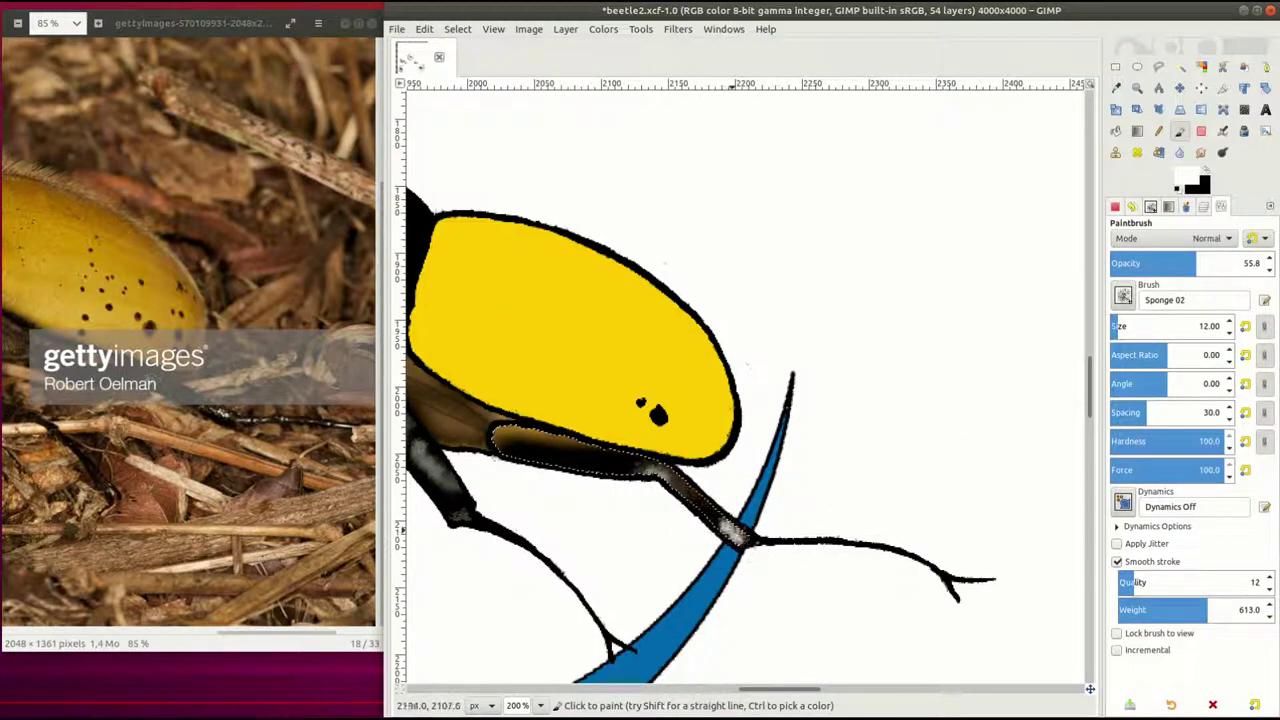
key(x)
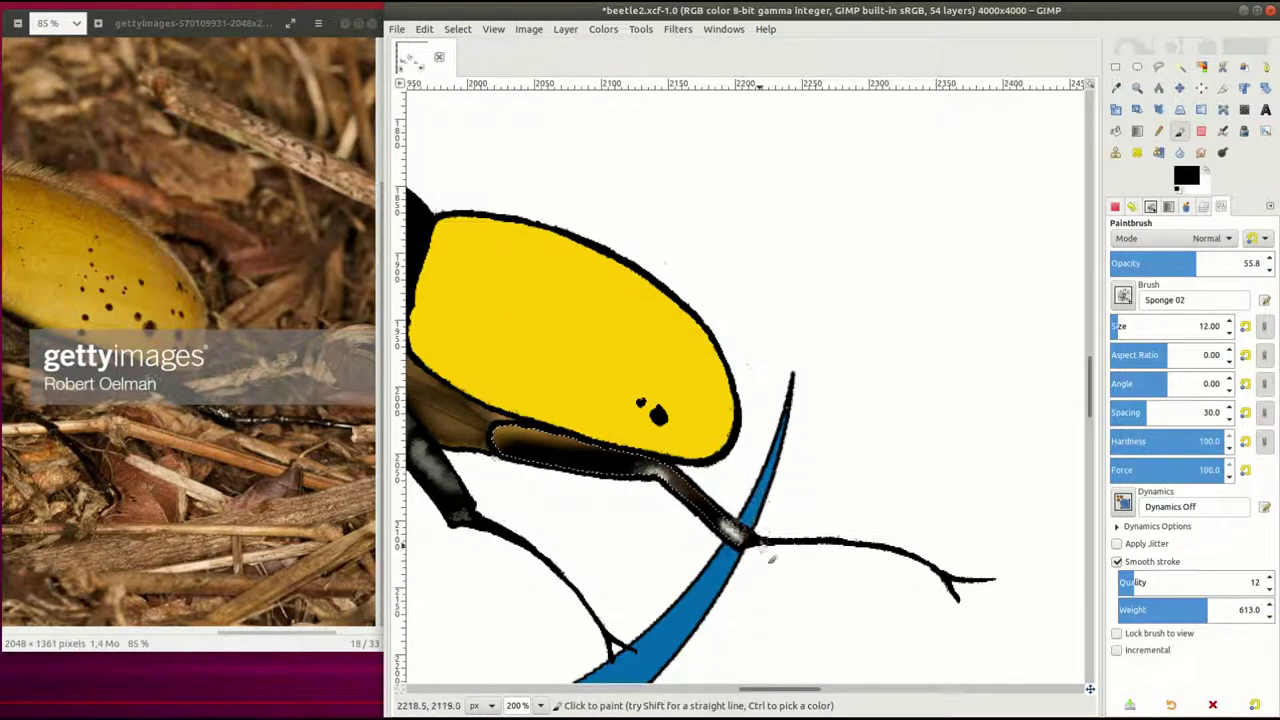
ctrl+click(740, 560)
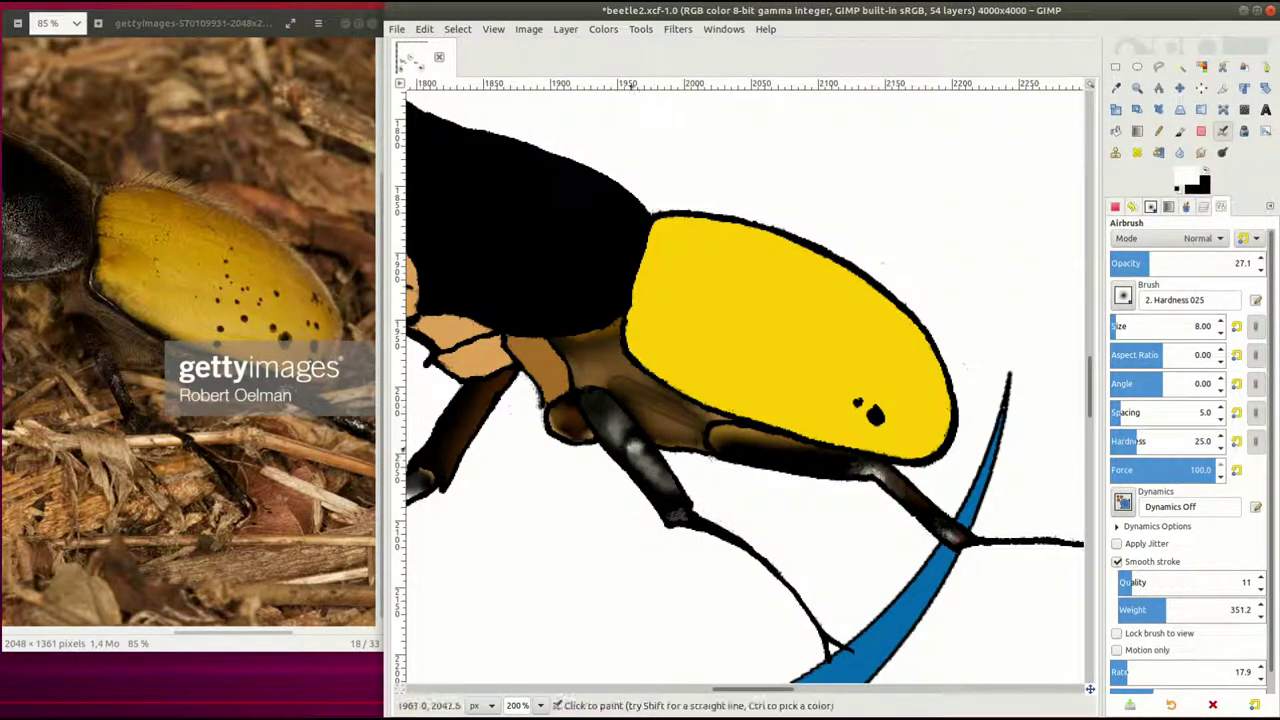
Set a slightly larger black airbrush and zoom to 200% on the leg-thorax joint
key(1)
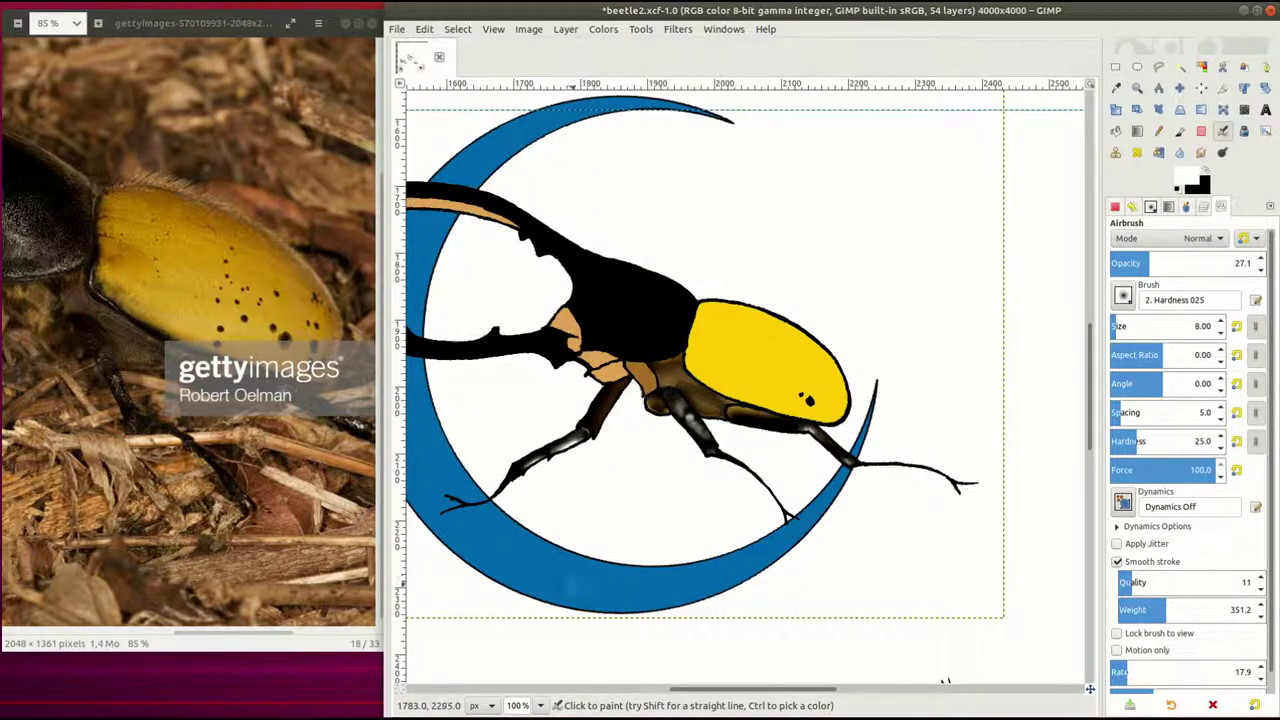
key(x)
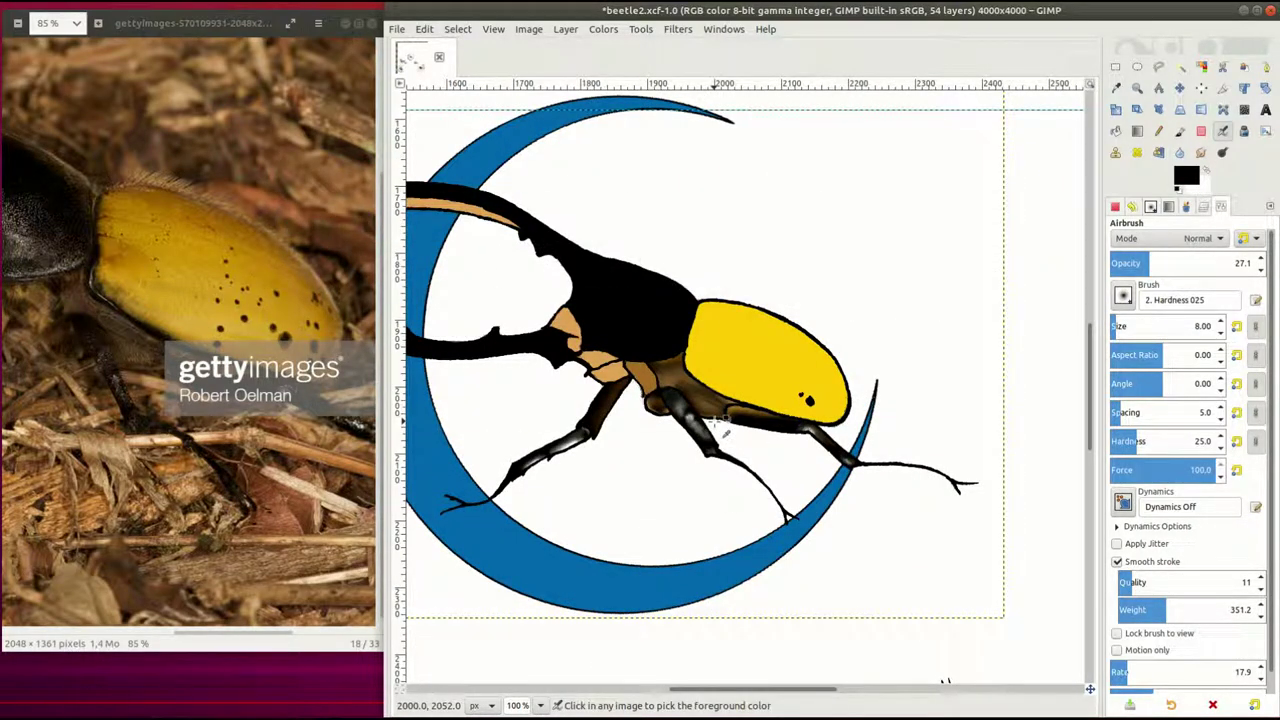
key(bracketright)
key(bracketright)
key(bracketright)
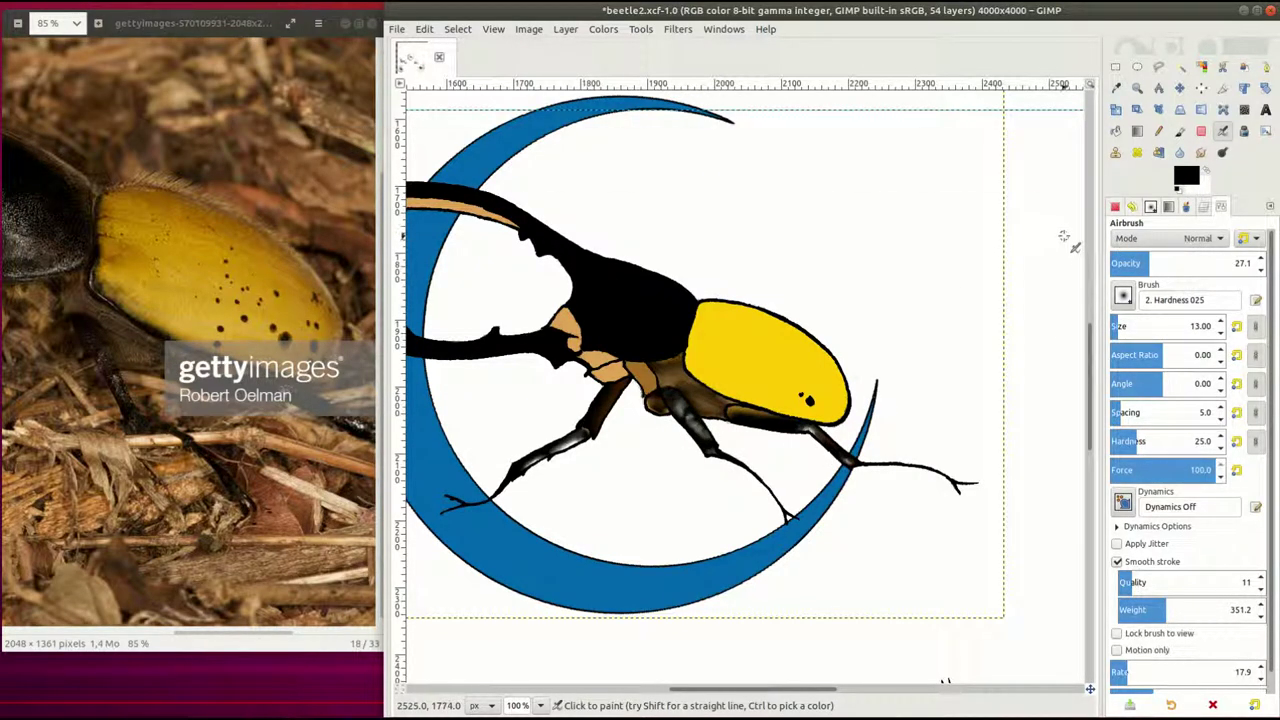
key(ctrl+l)
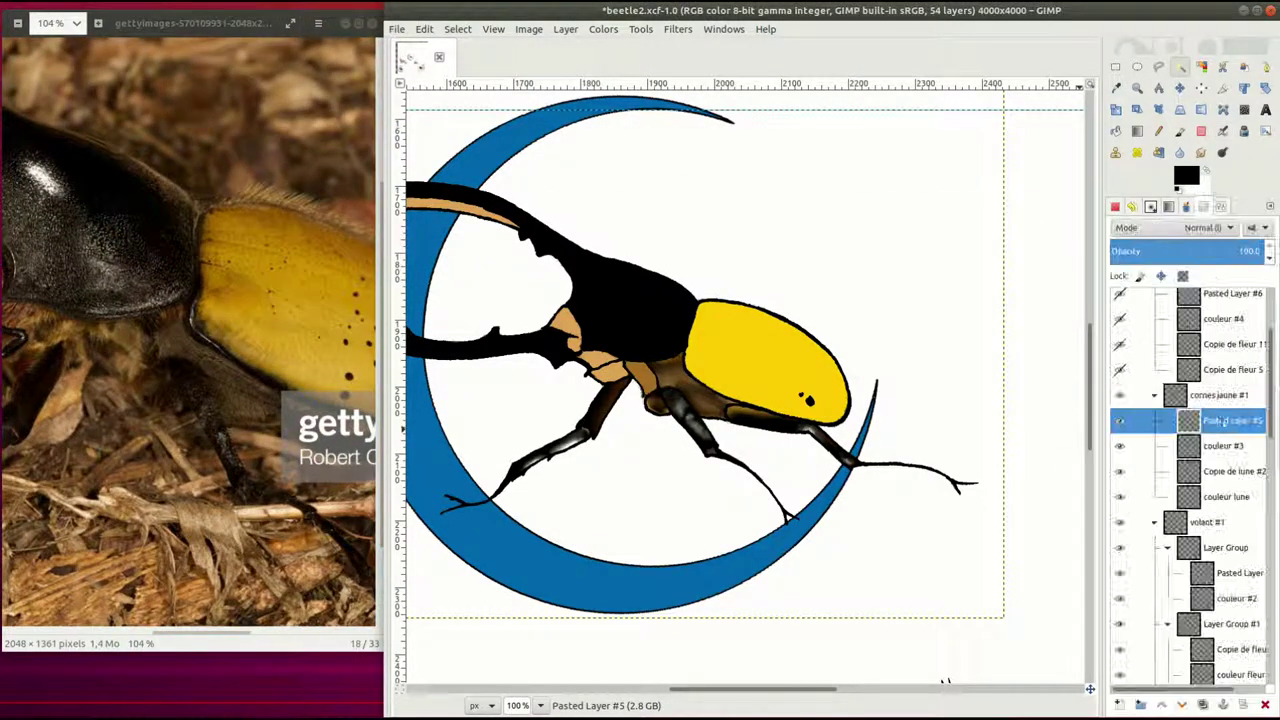
key(a)
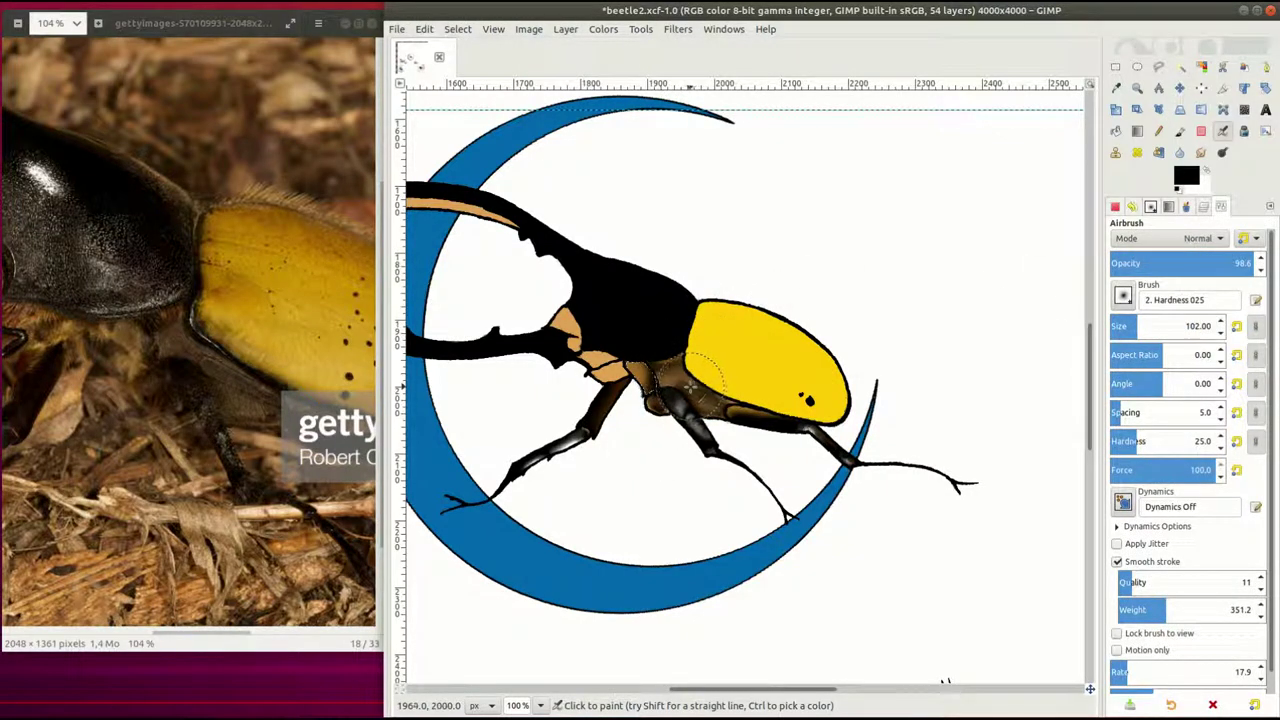
ctrl+scroll(531, 608, up, 1)
ctrl+scroll(531, 608, up, 1)
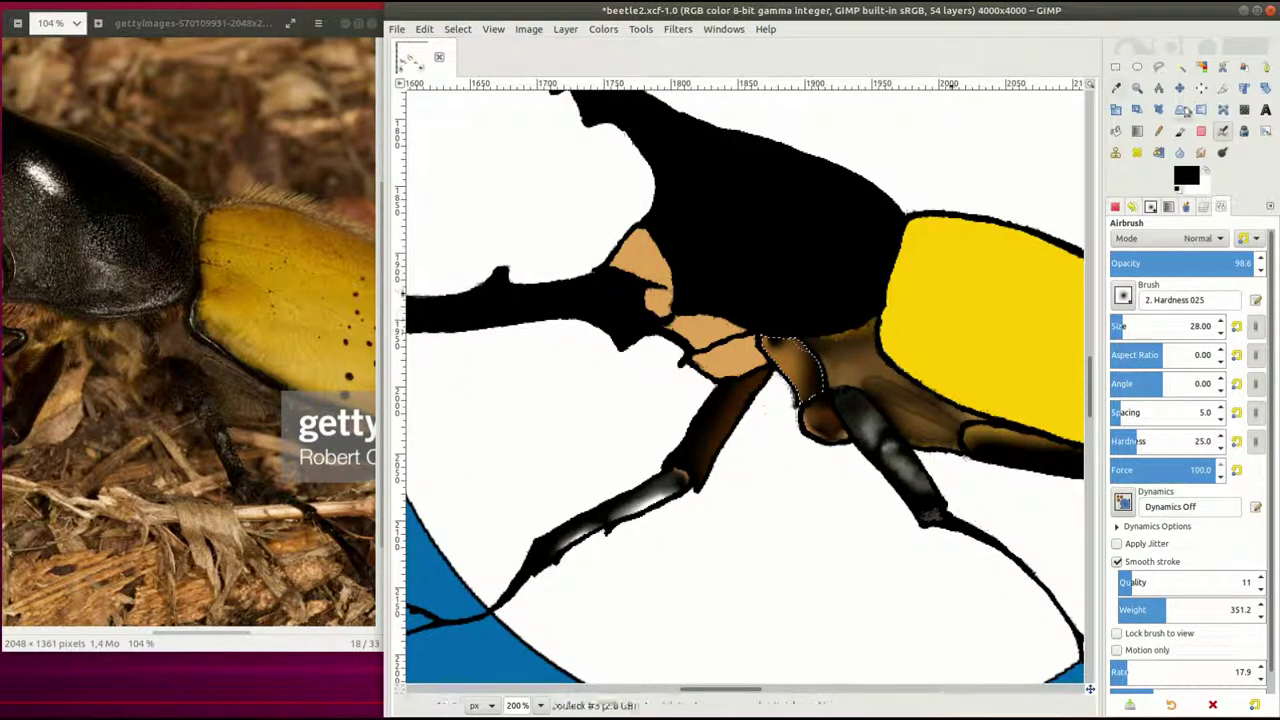
Sample dark browns from the beetle's body and leg joint, adjusting brush size
key(o)
click(783, 345)
click(1222, 134)
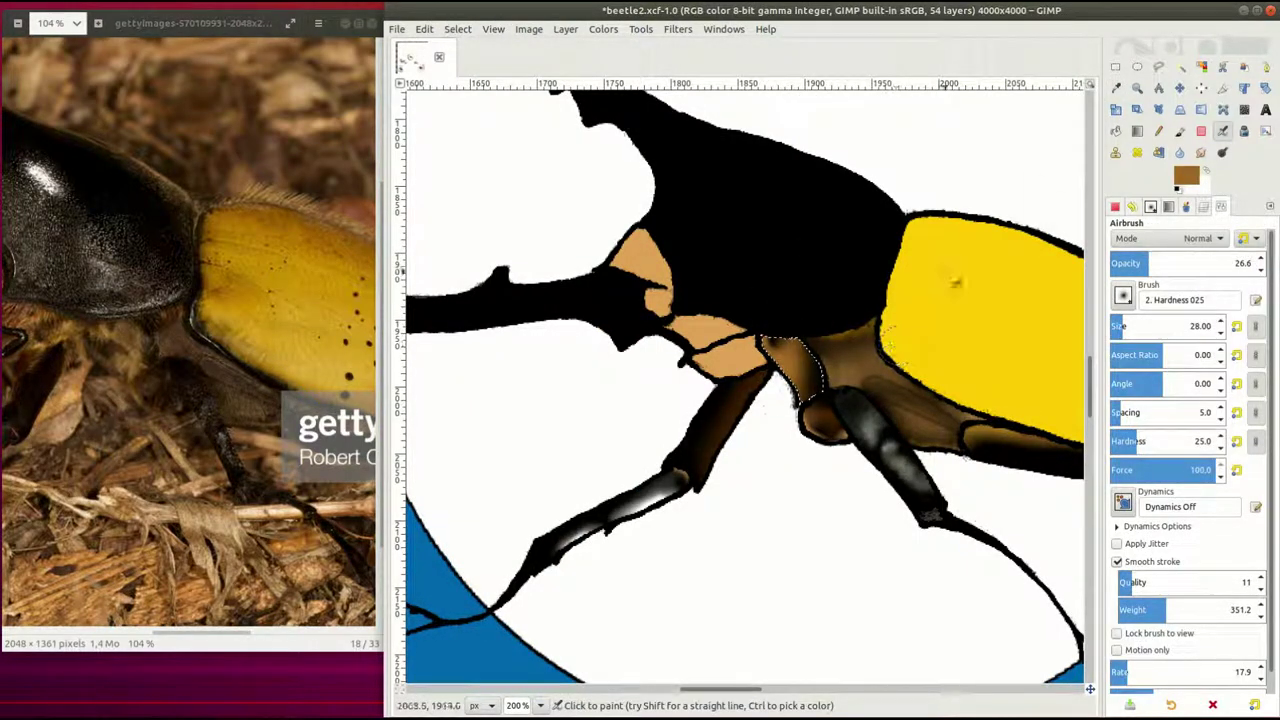
ctrl+click(810, 400)
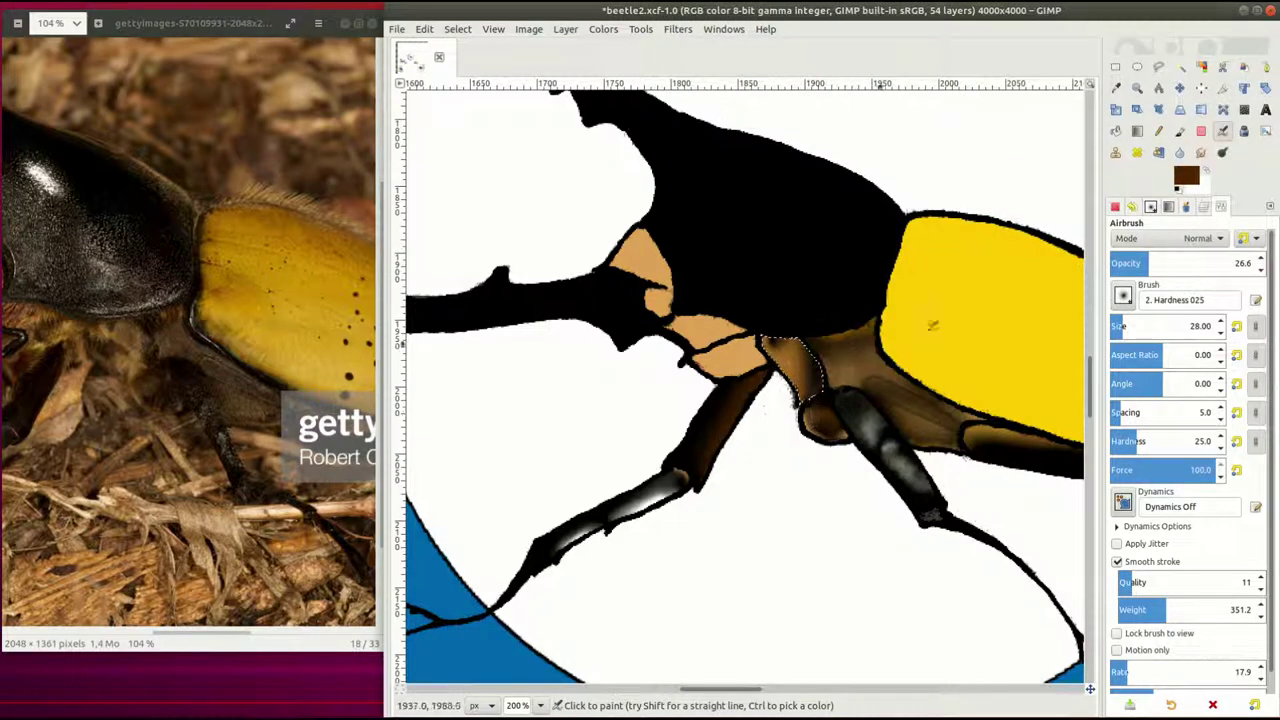
ctrl+click(835, 395)
key(bracketright)
key(bracketright)
key(bracketright)
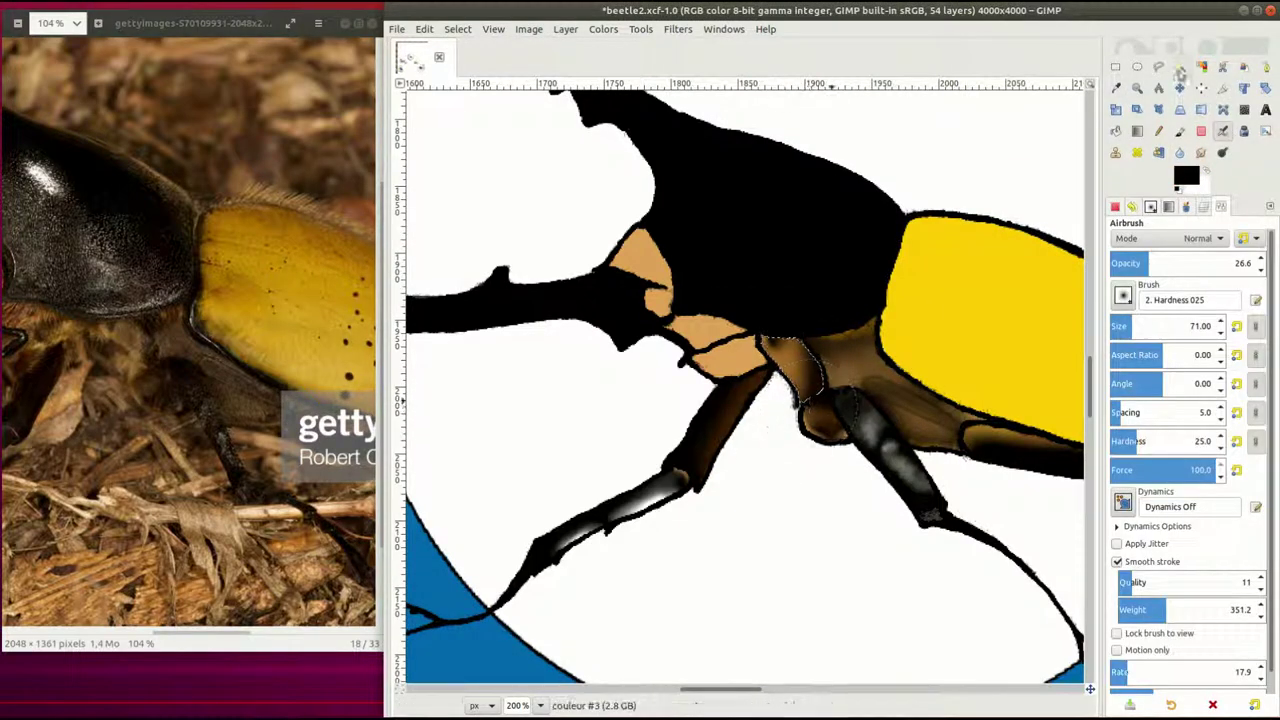
ctrl+click(808, 397)
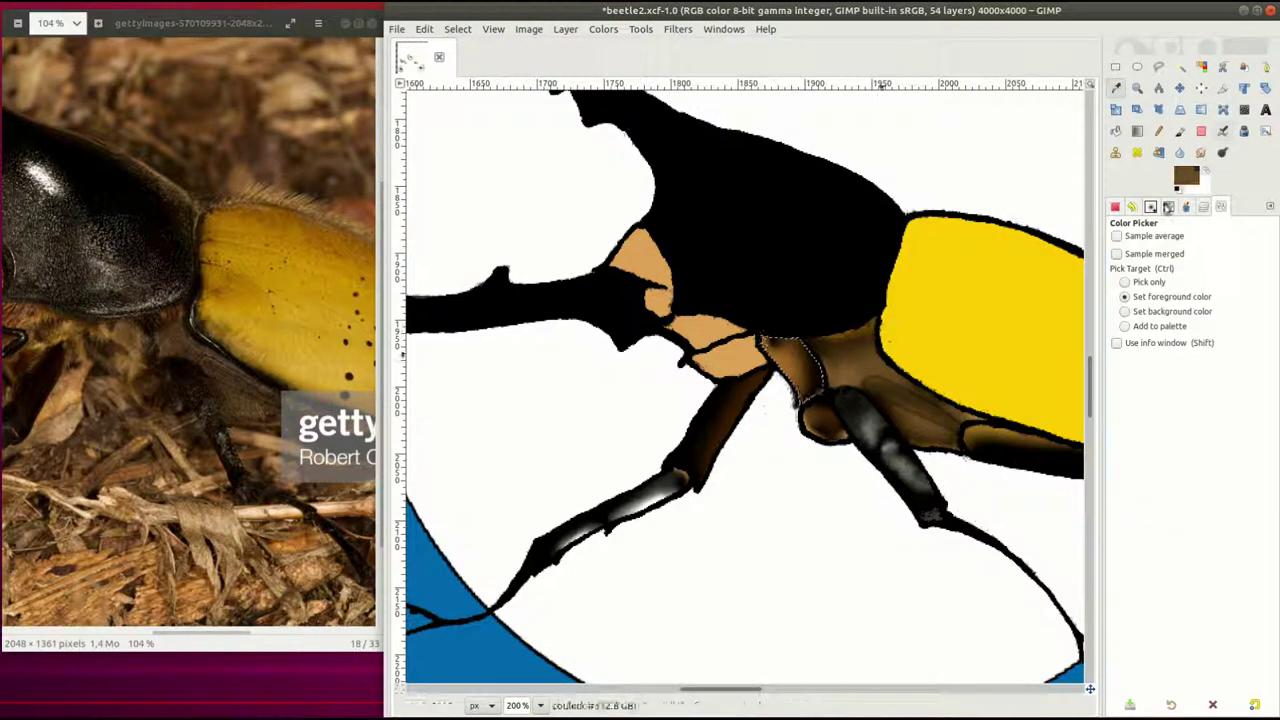
key(bracketleft)
key(bracketleft)
key(bracketleft)
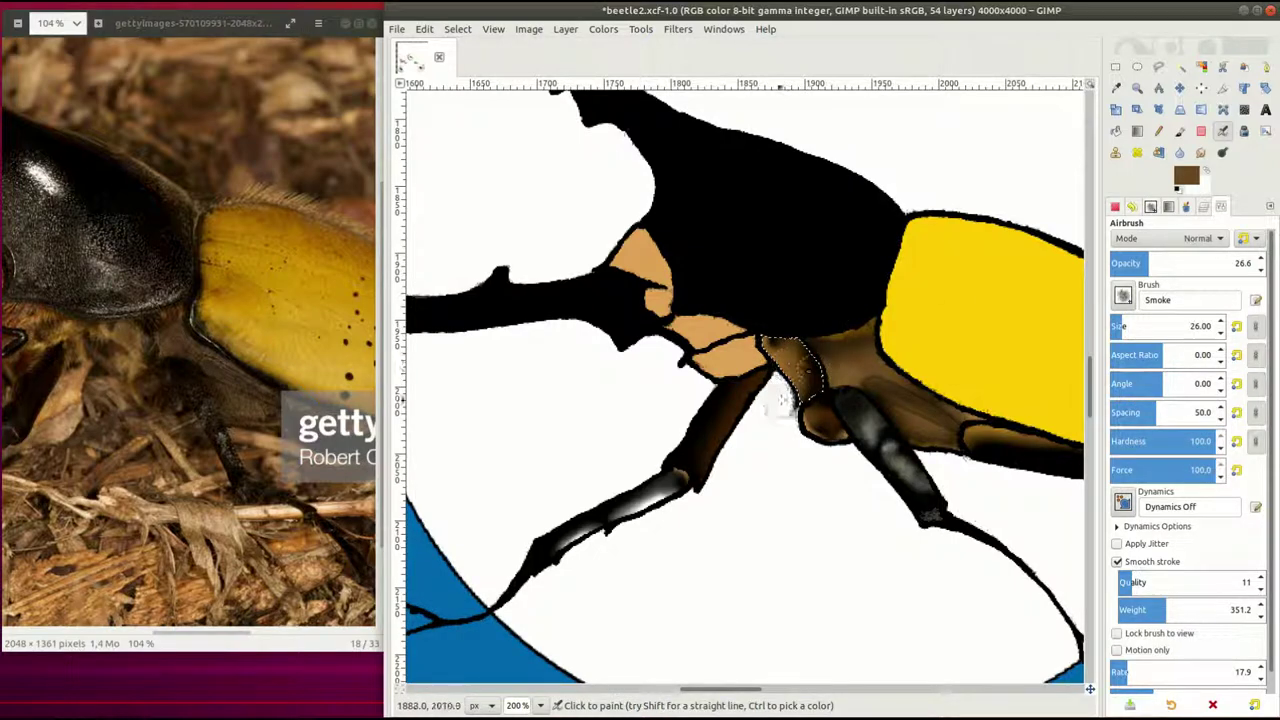
ctrl+click(790, 395)
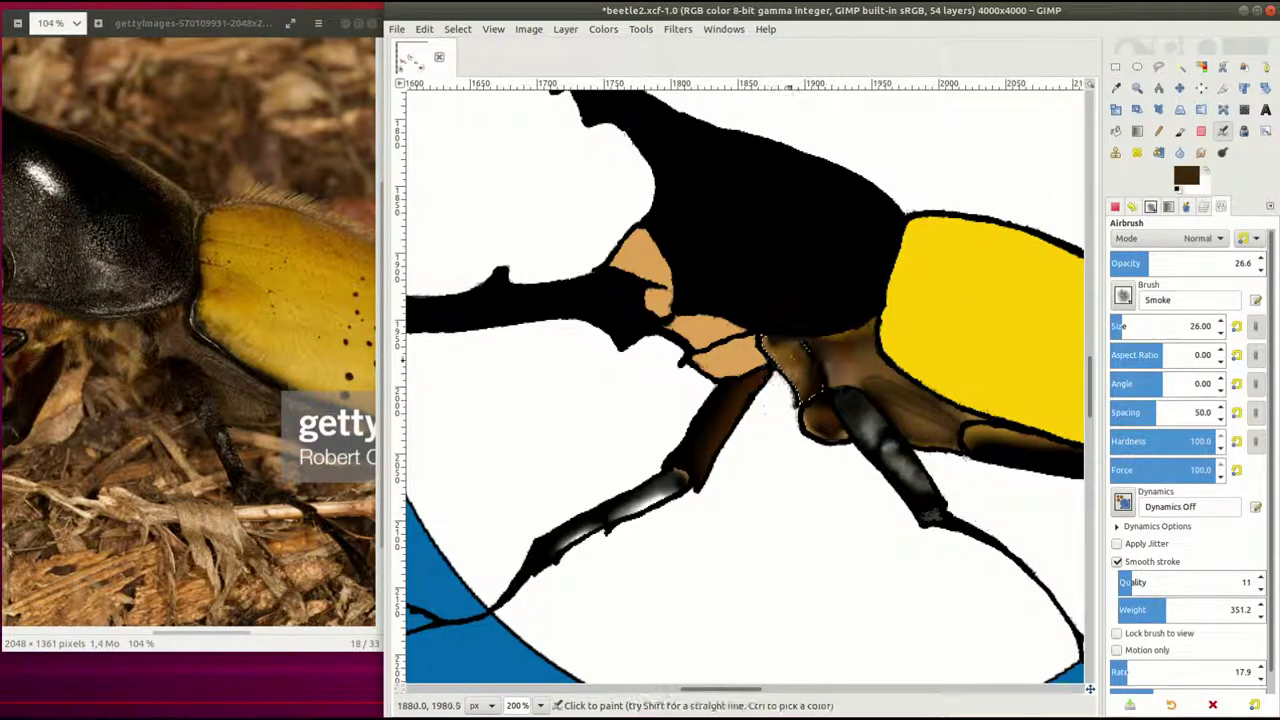
Fuzzy-select the brown joint by the thorax on couleur #3 with a soft size-51 brush
key(u)
click(810, 365)
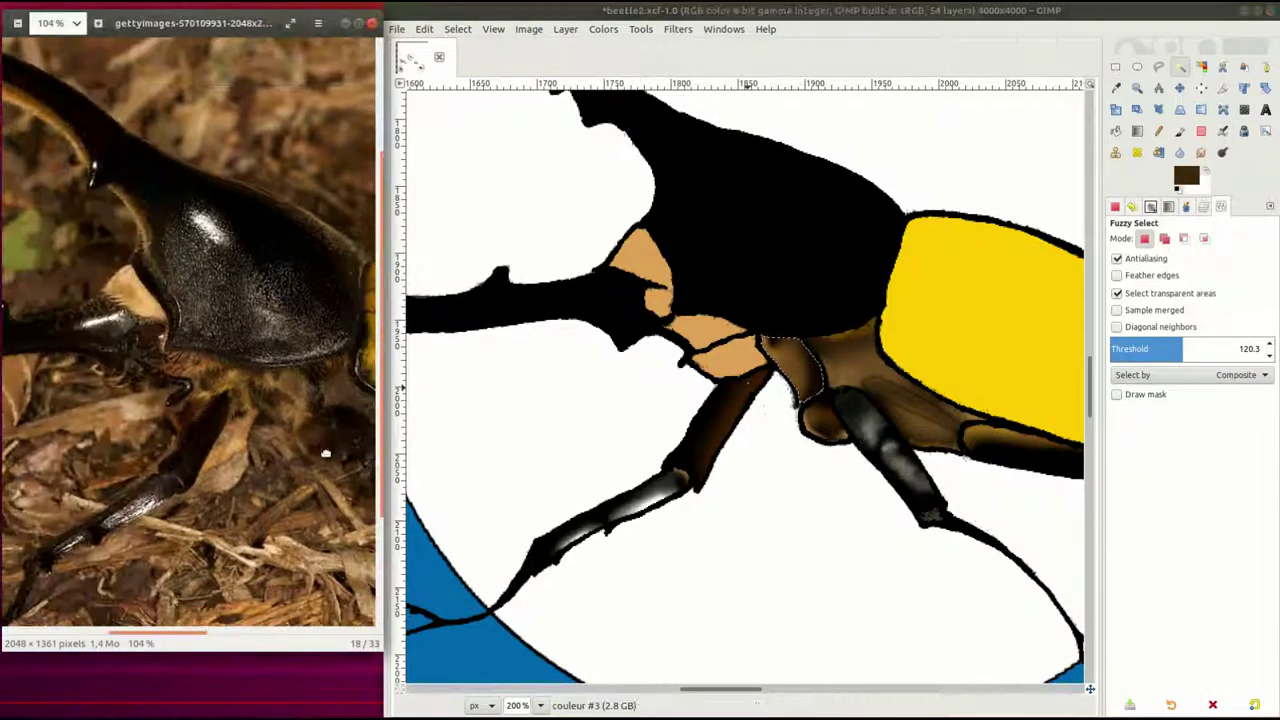
click(1225, 422)
click(1225, 446)
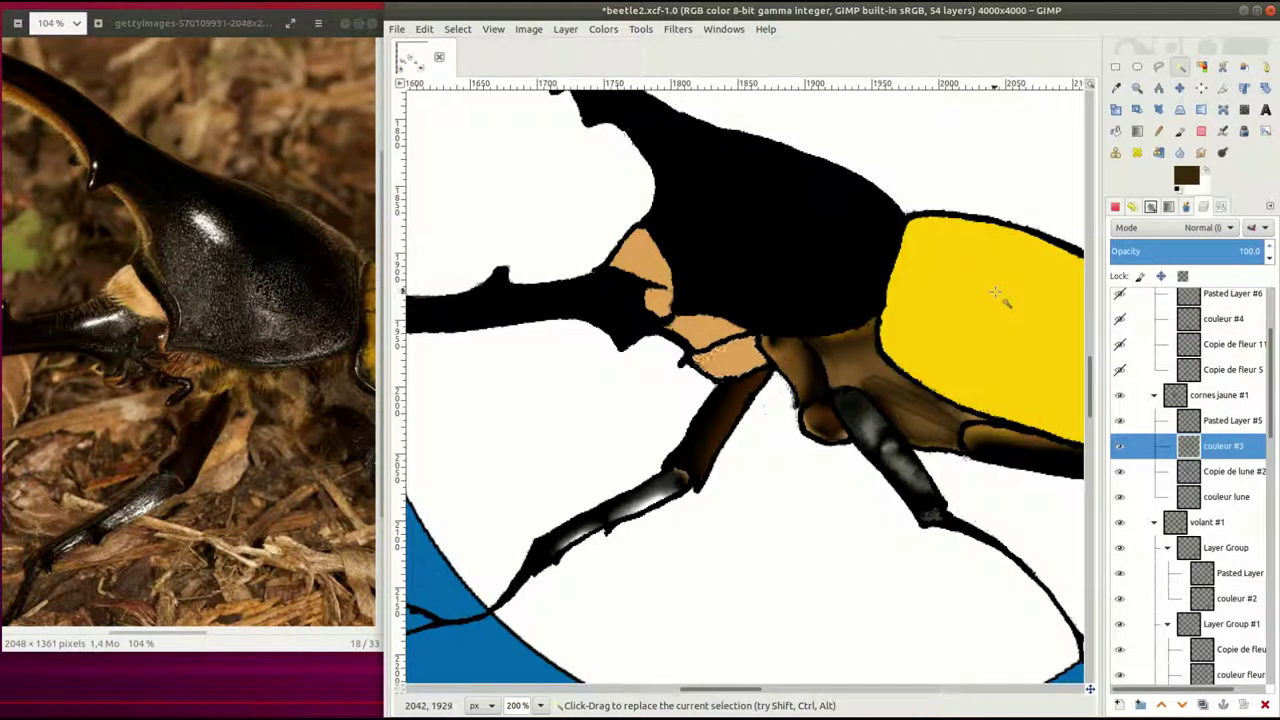
key(a)
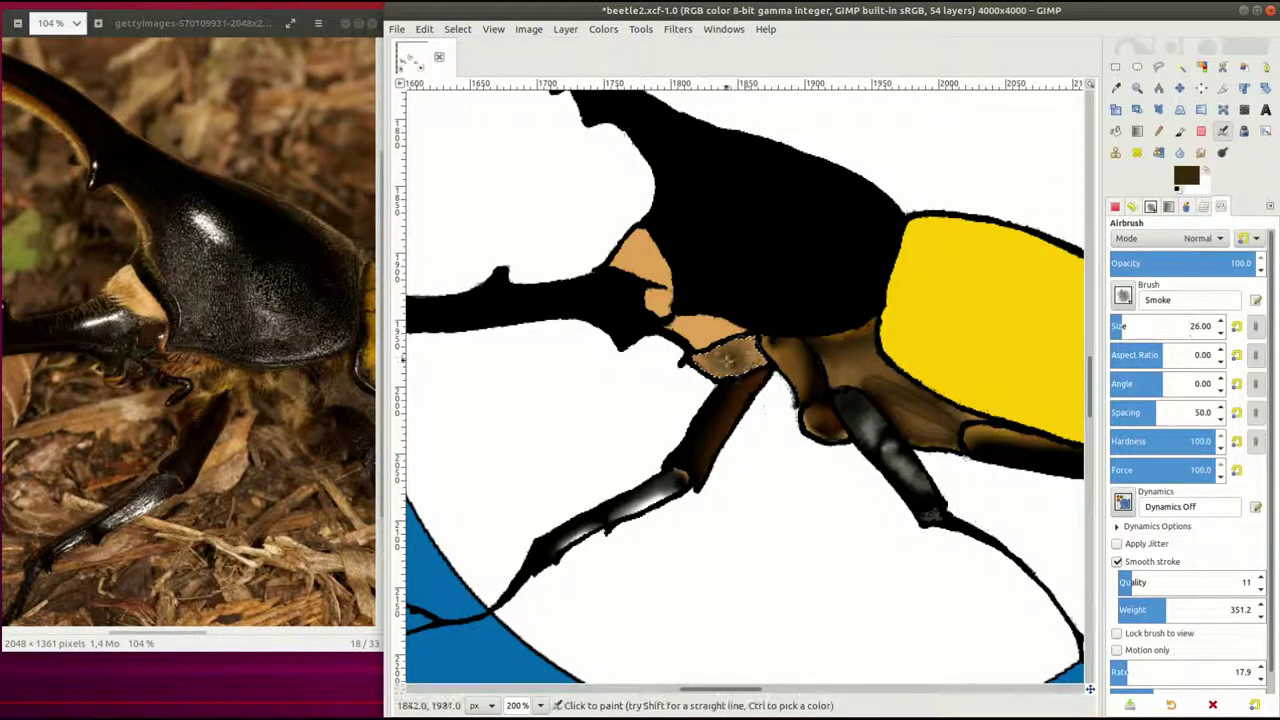
key(p)
key(a)
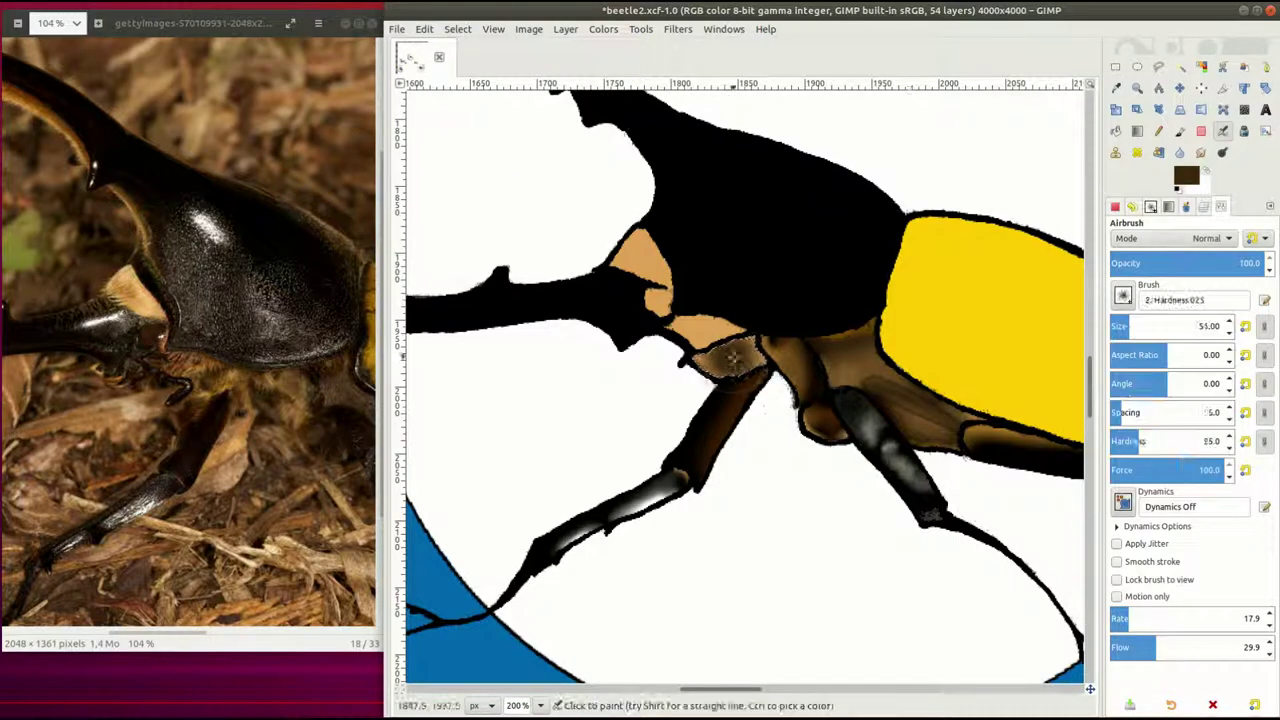
Airbrush faint dark brown shading into the joint's lower corner
key(p)
ctrl+click(860, 250)
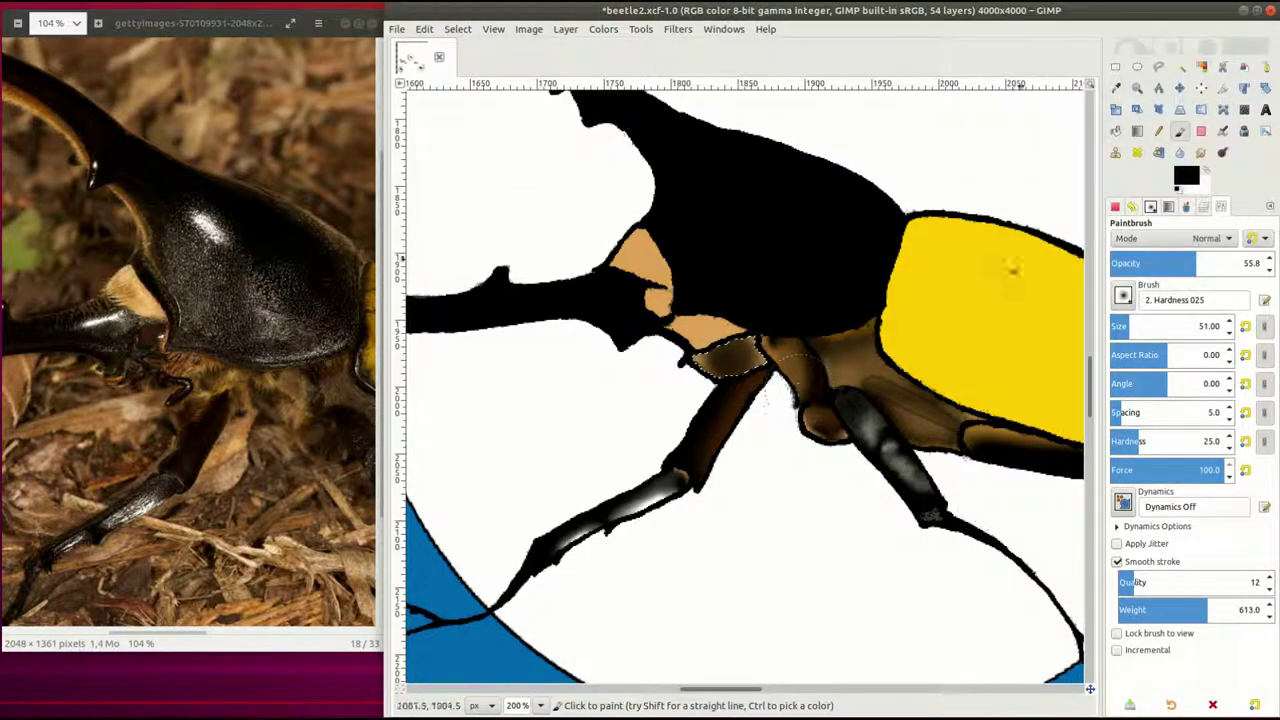
click(1186, 177)
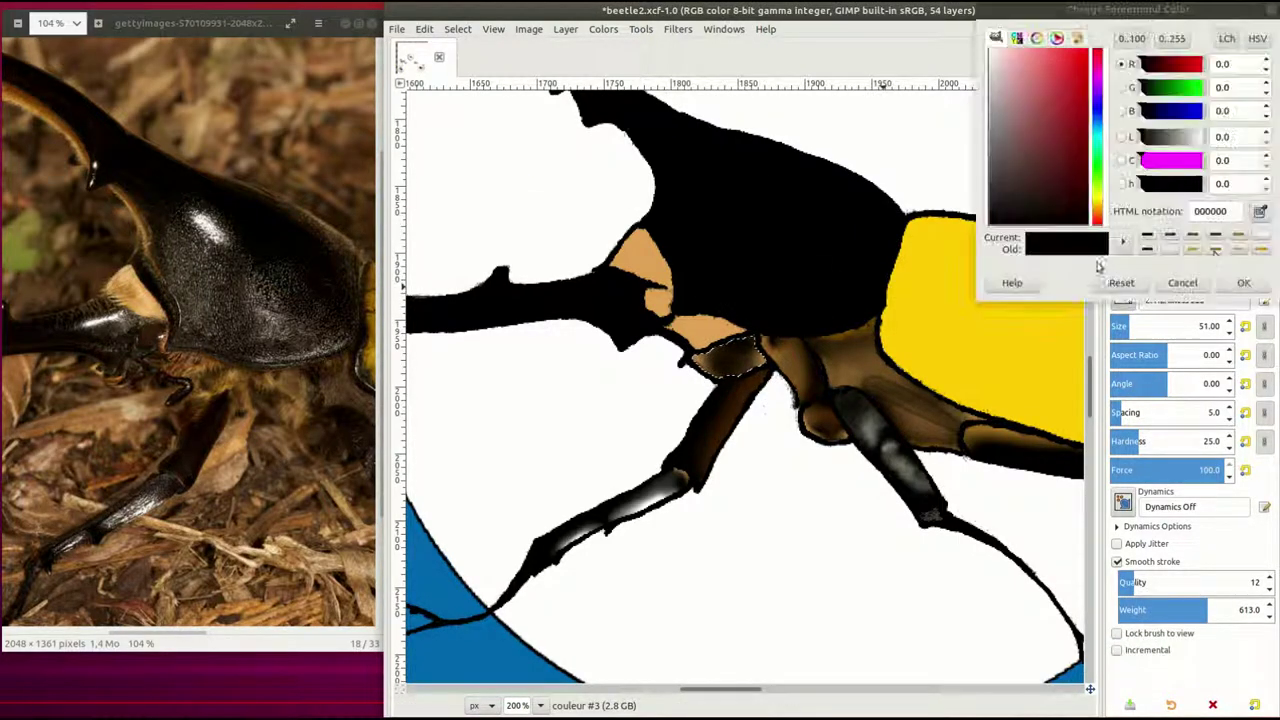
click(1182, 282)
key(o)
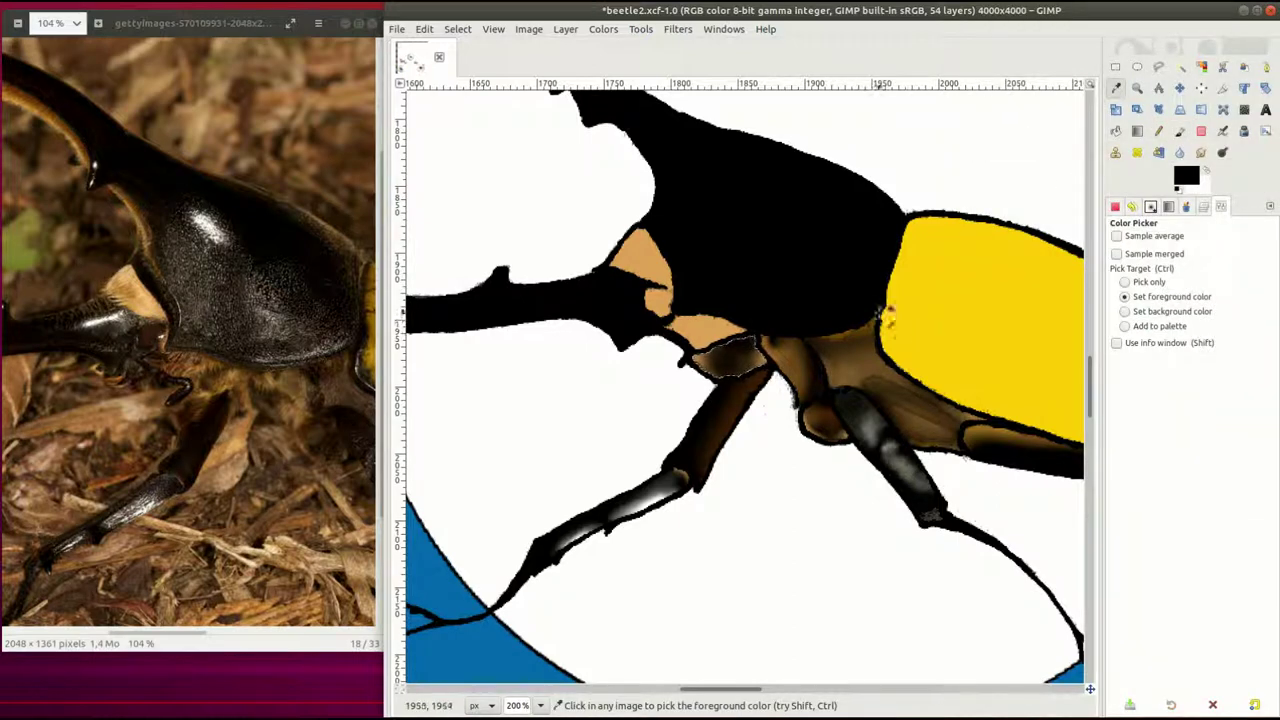
key(a)
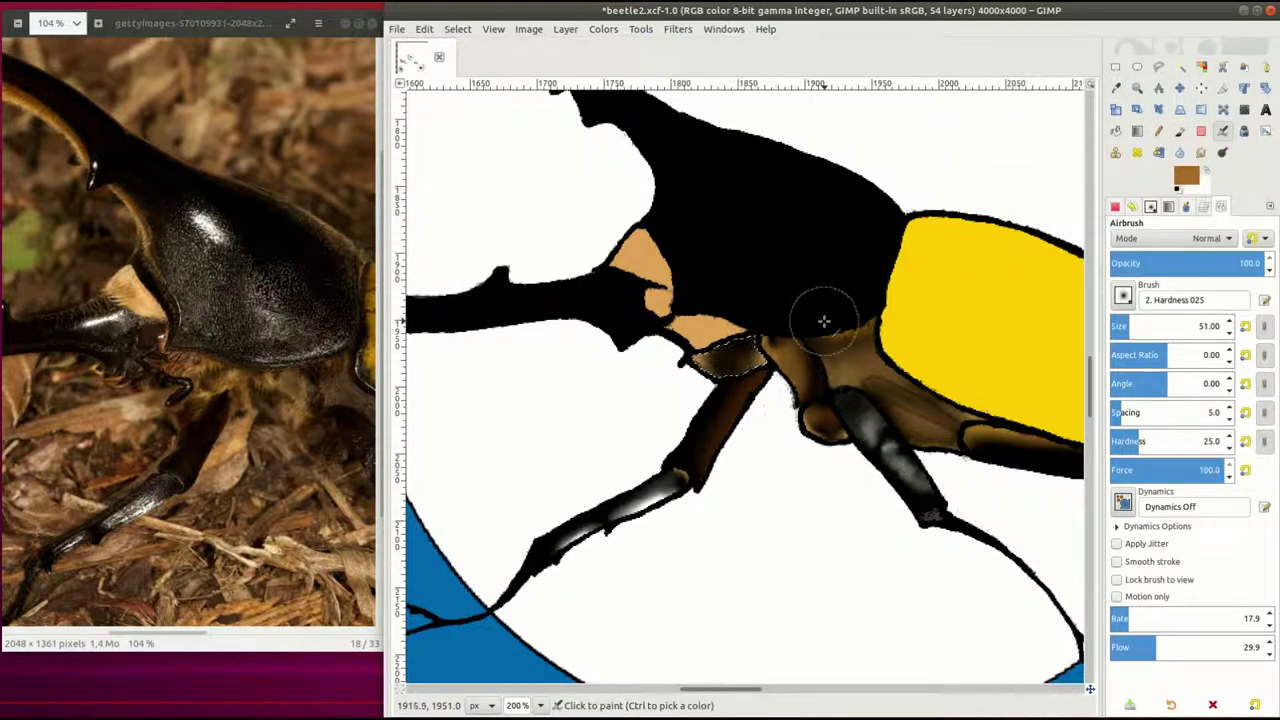
drag(732, 392, 754, 412)
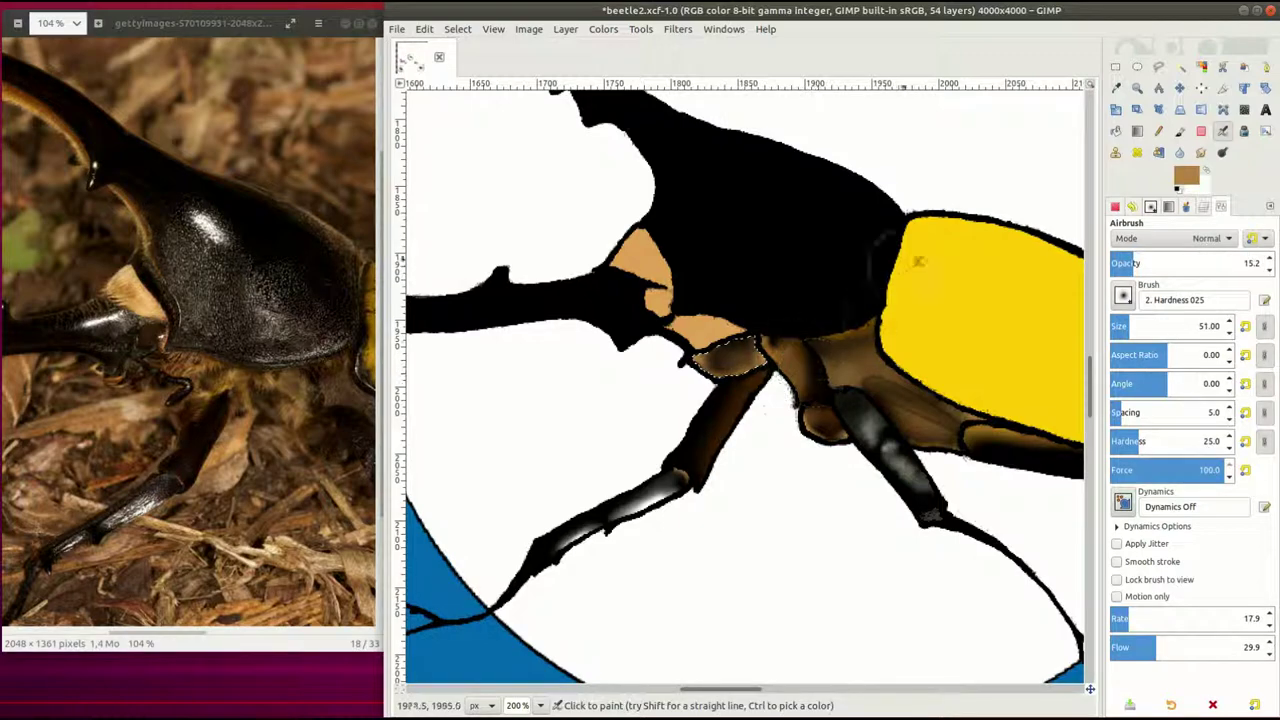
Select the tan joint beside the thorax for airbrushing
key(ctrl+l)
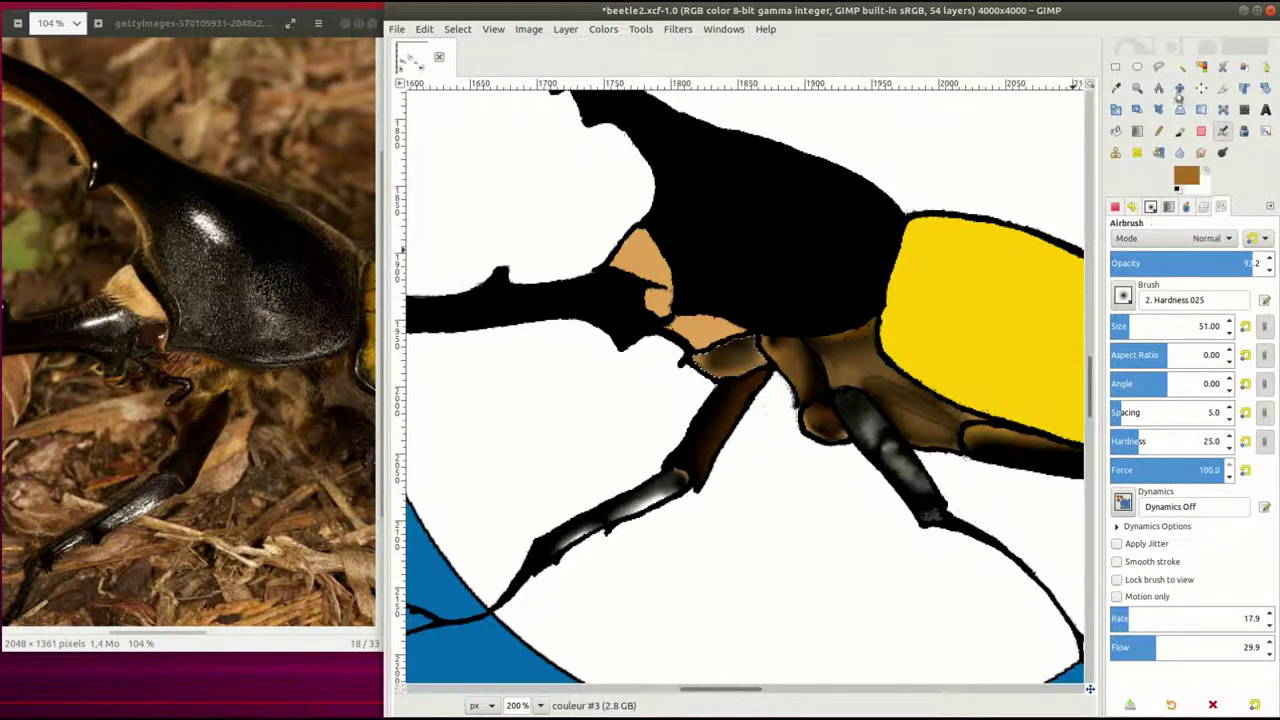
key(u)
click(1203, 207)
key(a)
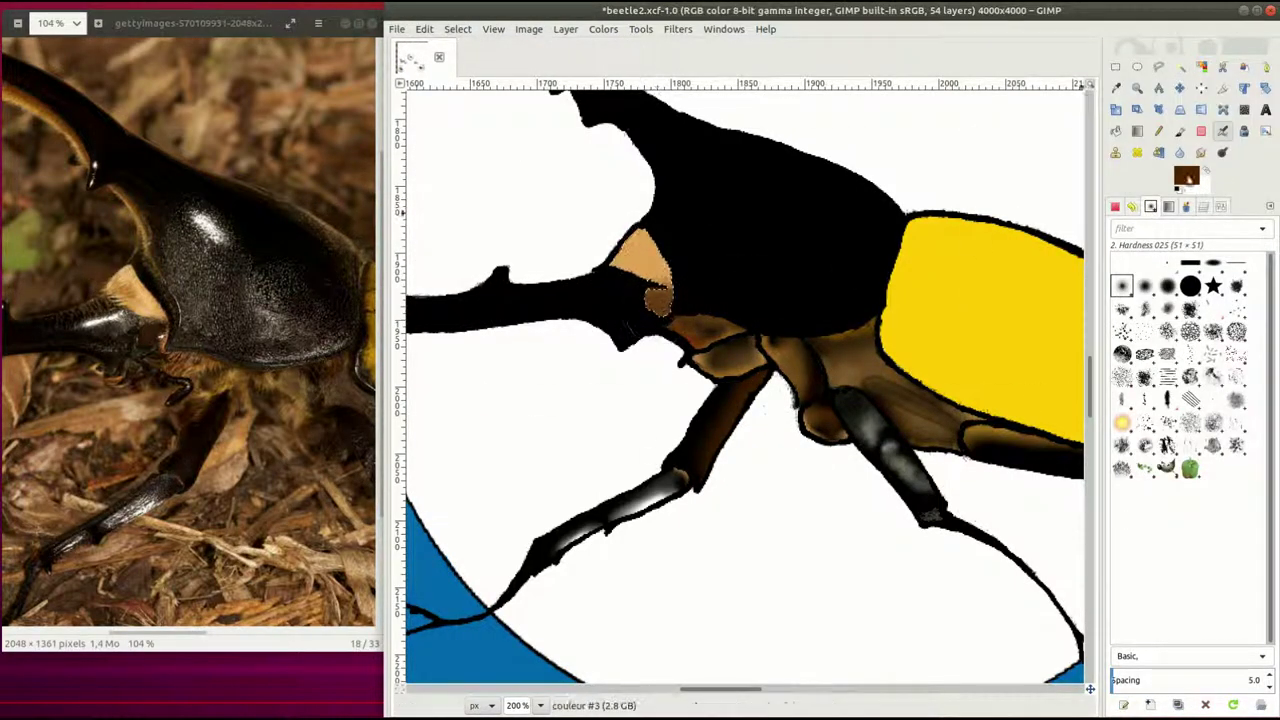
Pick the beetle's brown and shrink the Paintbrush to size 3 to round off the patch
click(1180, 130)
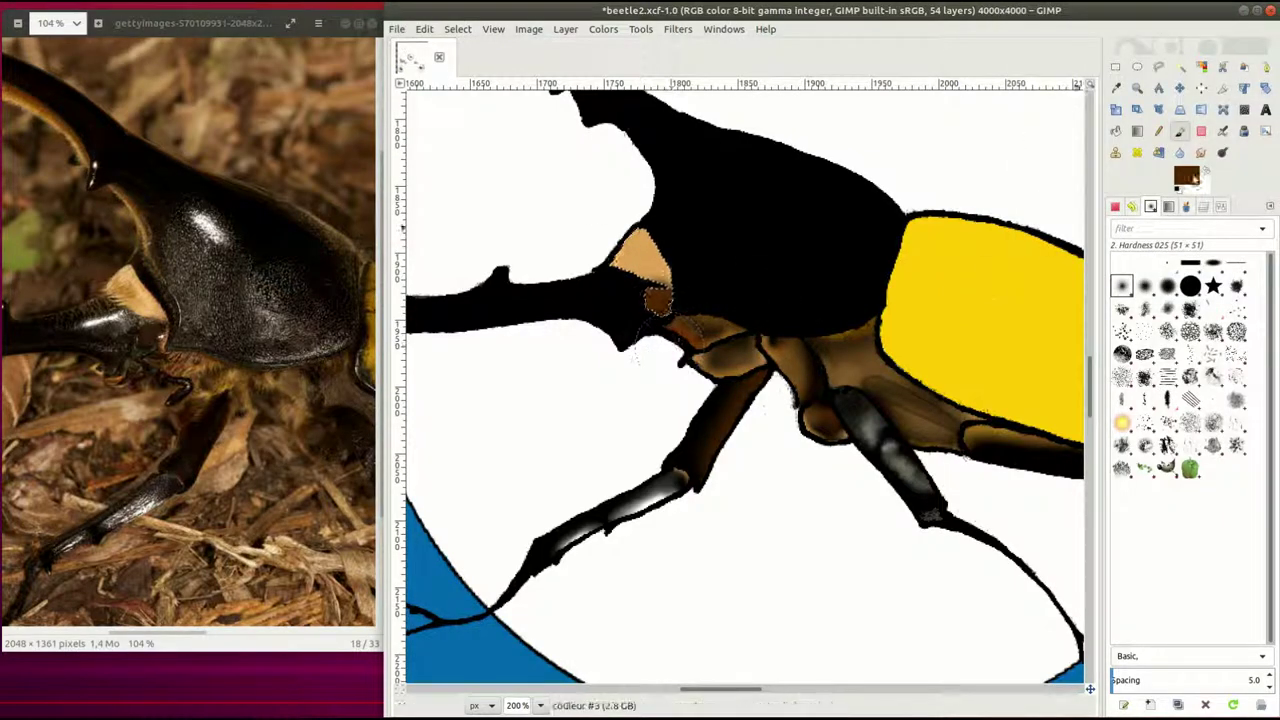
key(d)
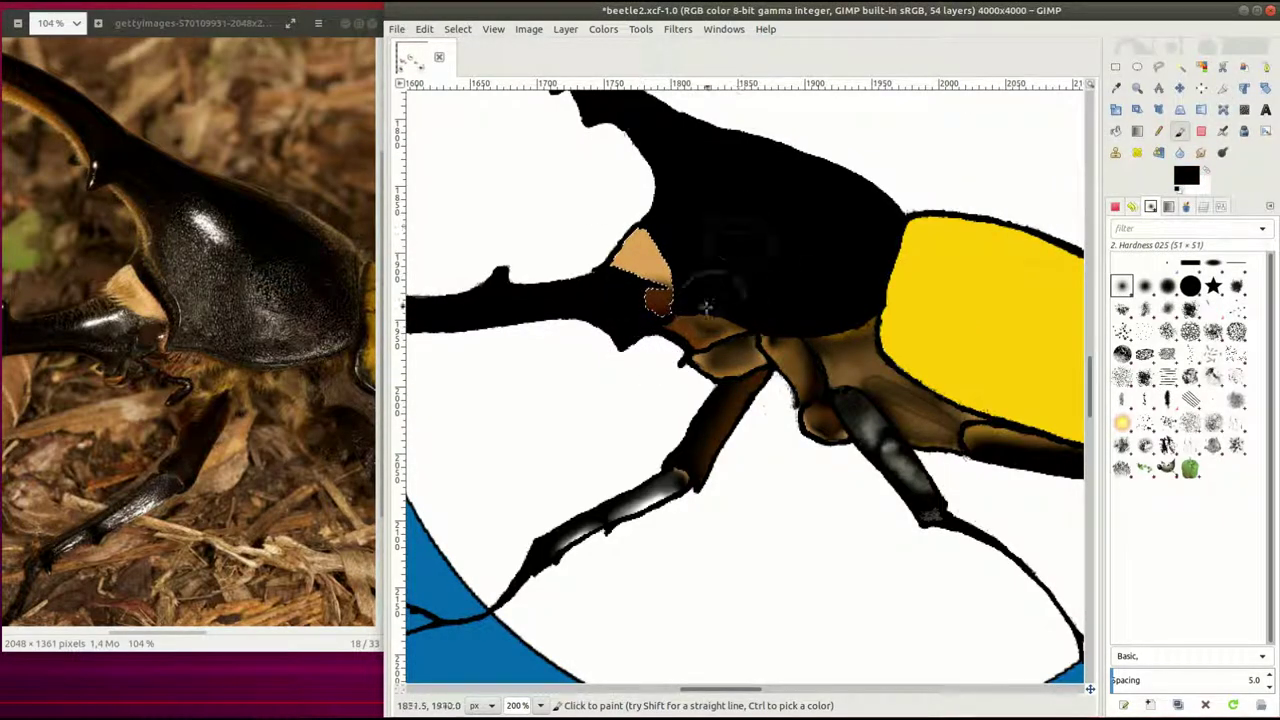
ctrl+click(706, 312)
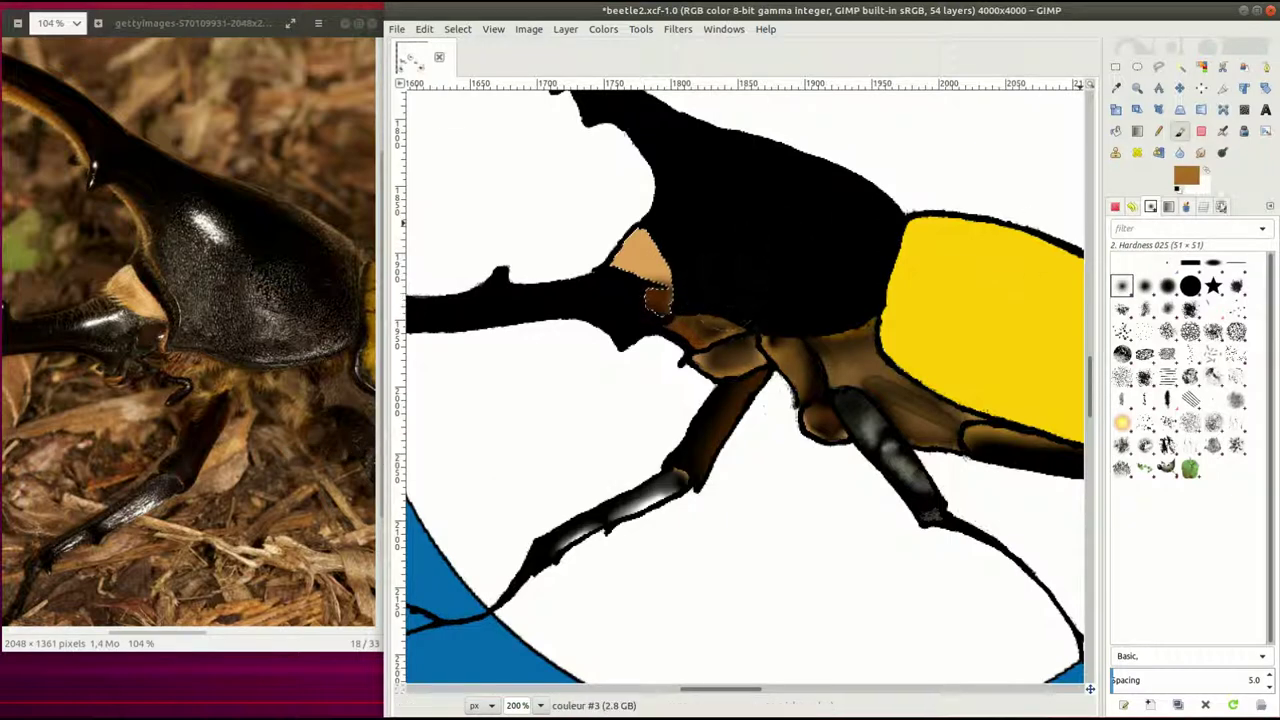
click(1221, 206)
key(bracketleft)
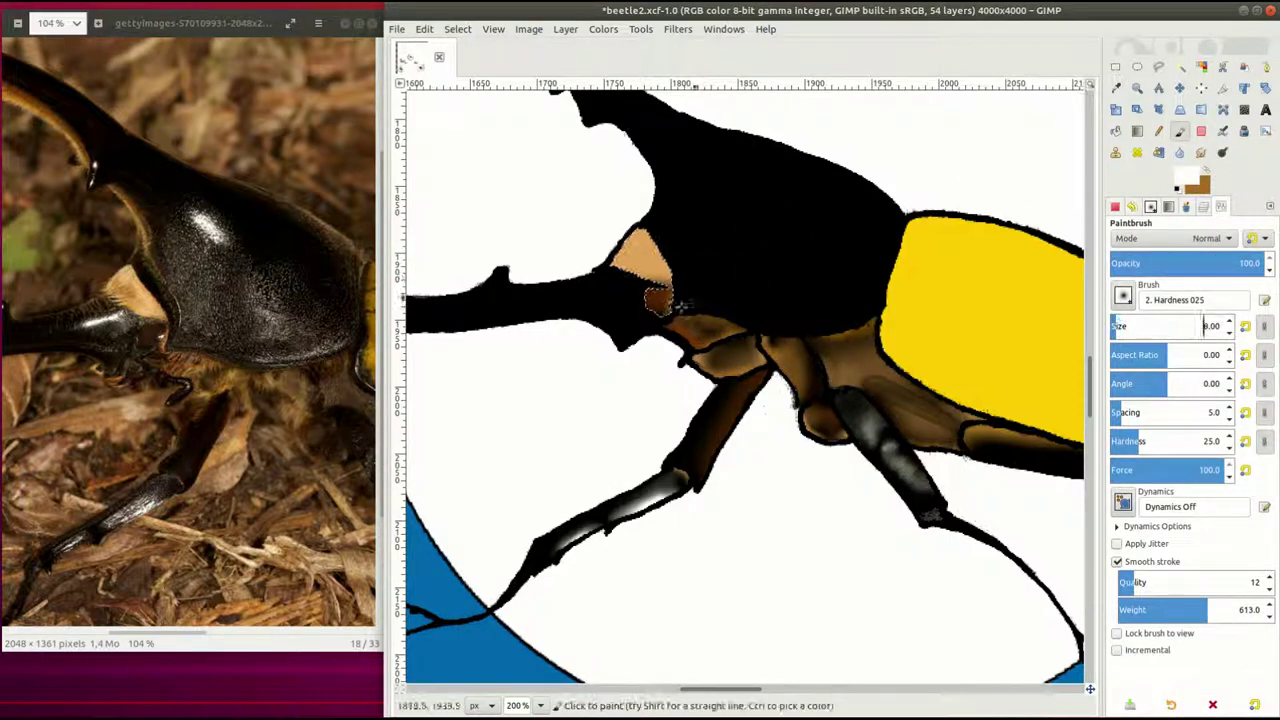
key(bracketleft)
key(bracketleft)
key(bracketleft)
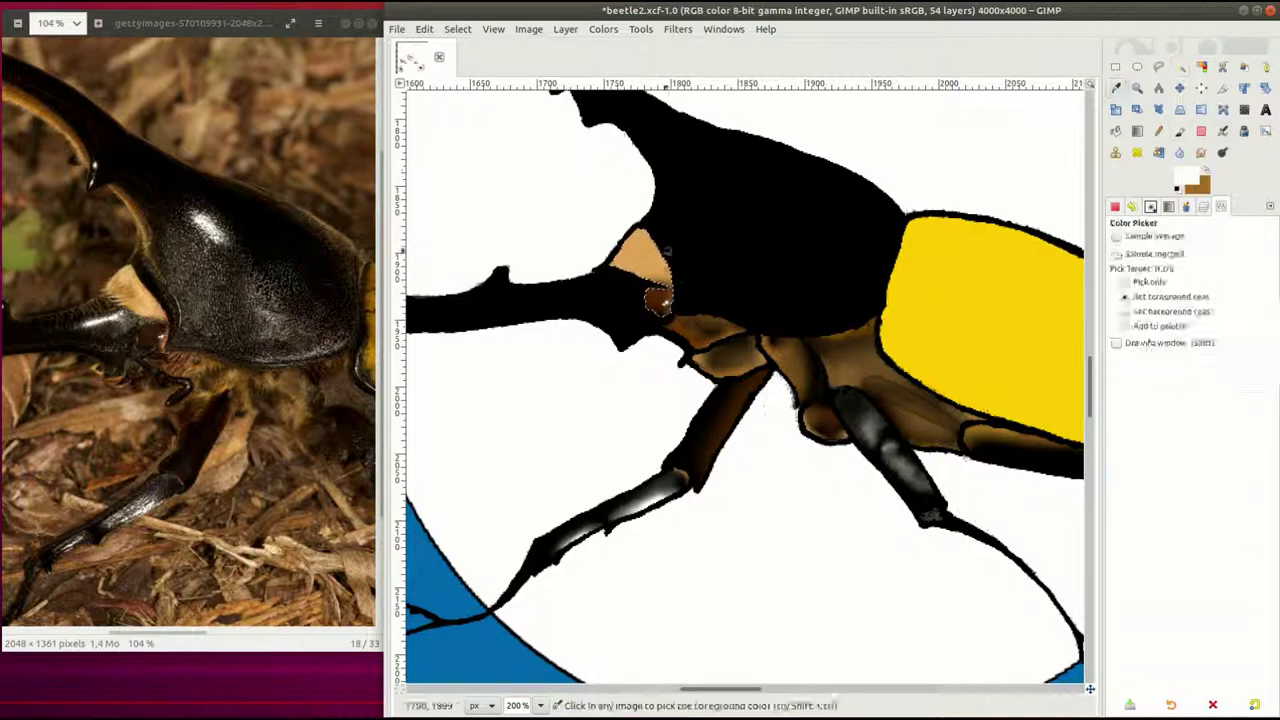
Set a light cream colour on a smaller, more transparent Airbrush for the highlight
click(1222, 131)
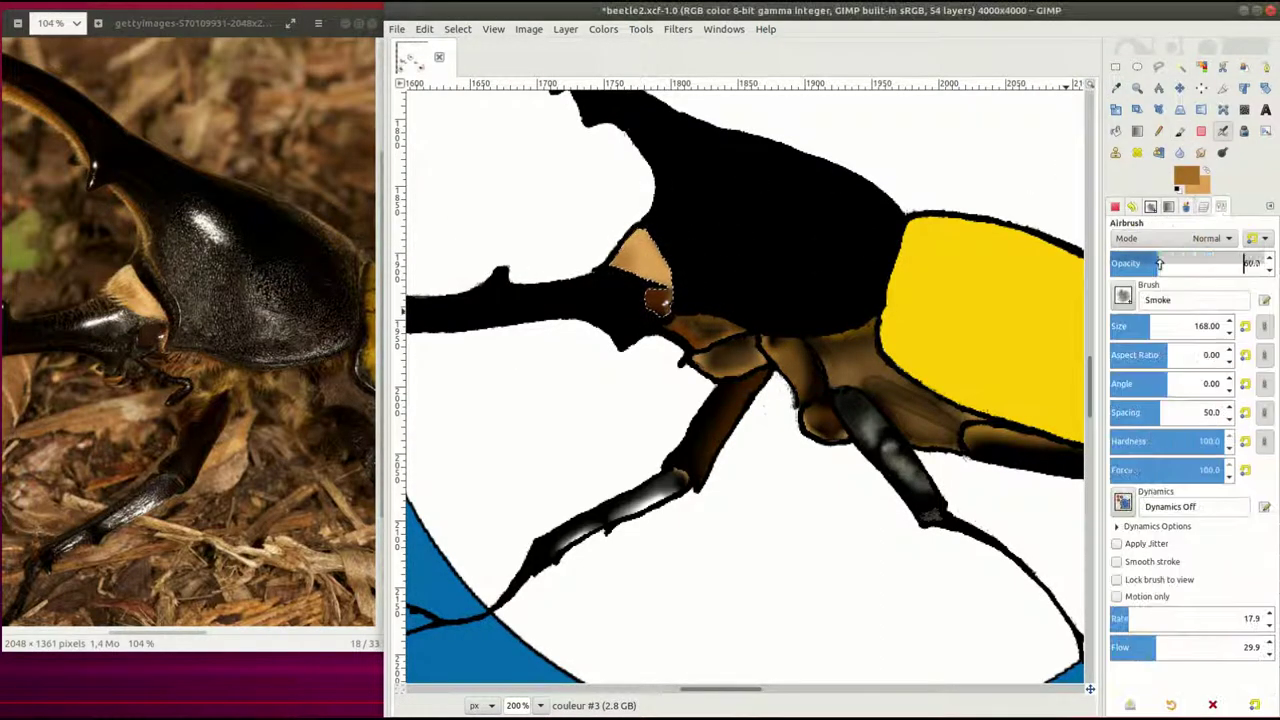
ctrl+click(632, 250)
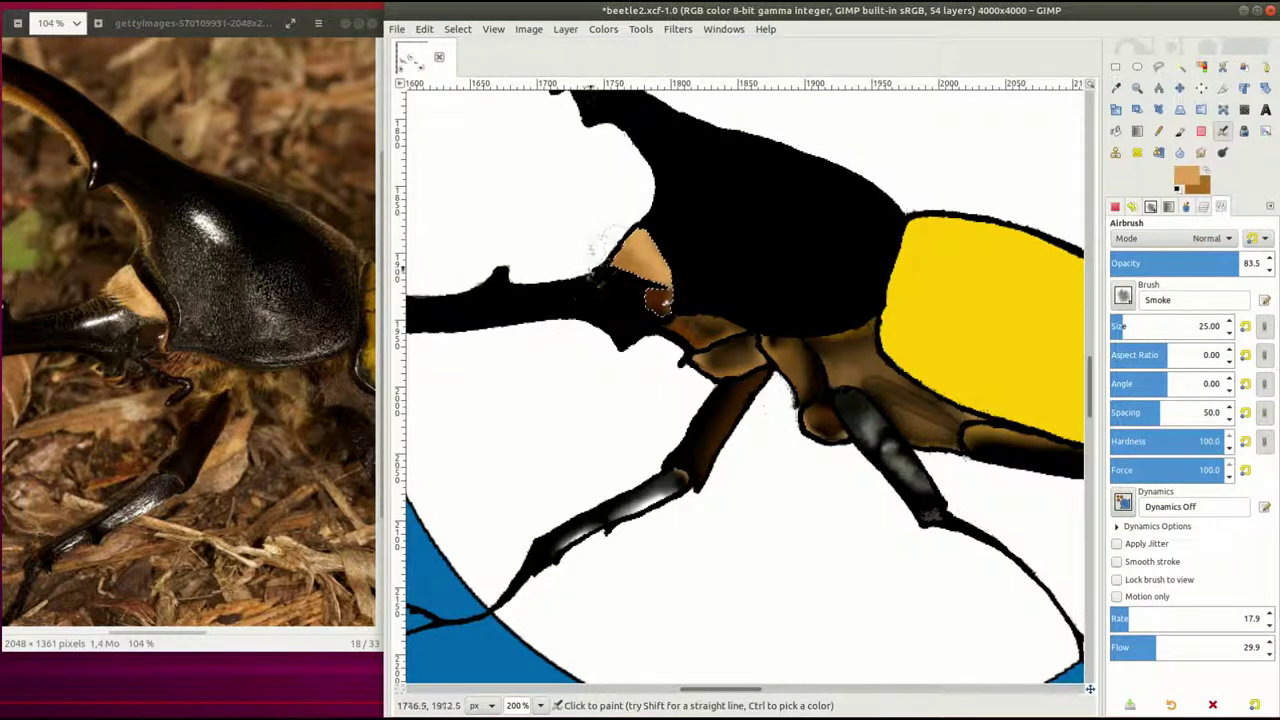
click(1190, 178)
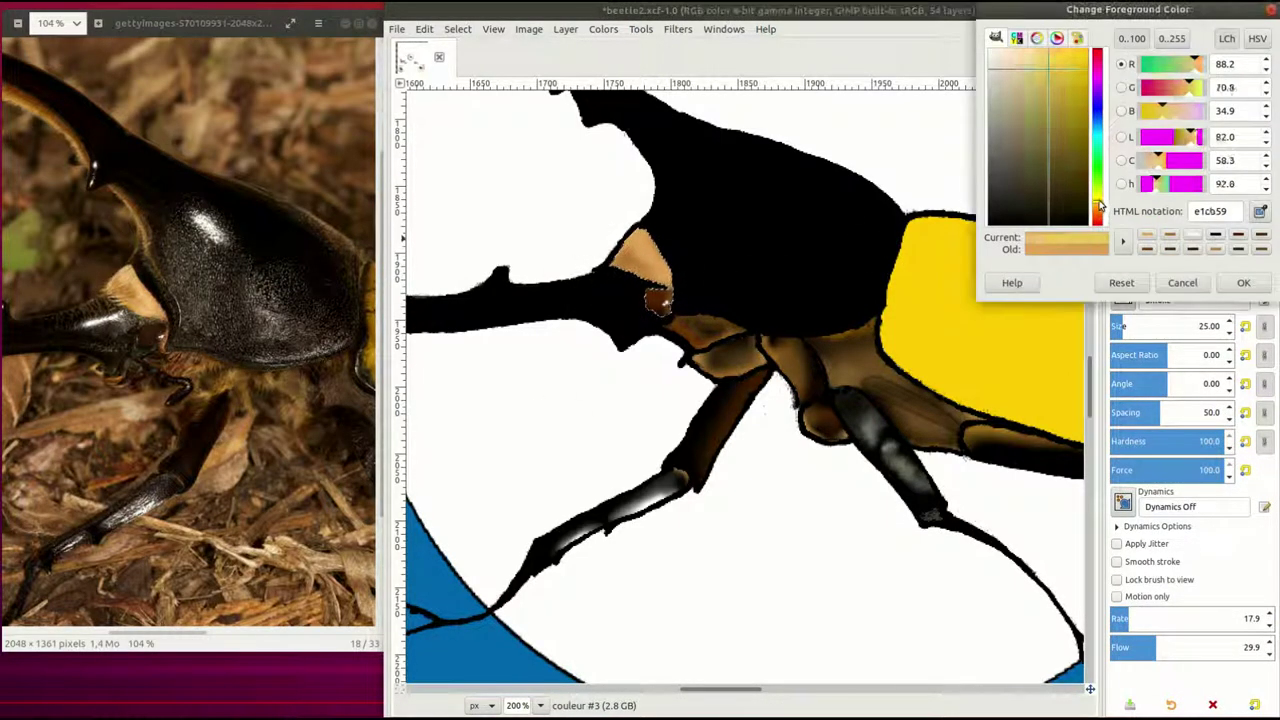
click(1057, 86)
click(1240, 280)
click(1120, 325)
click(1178, 263)
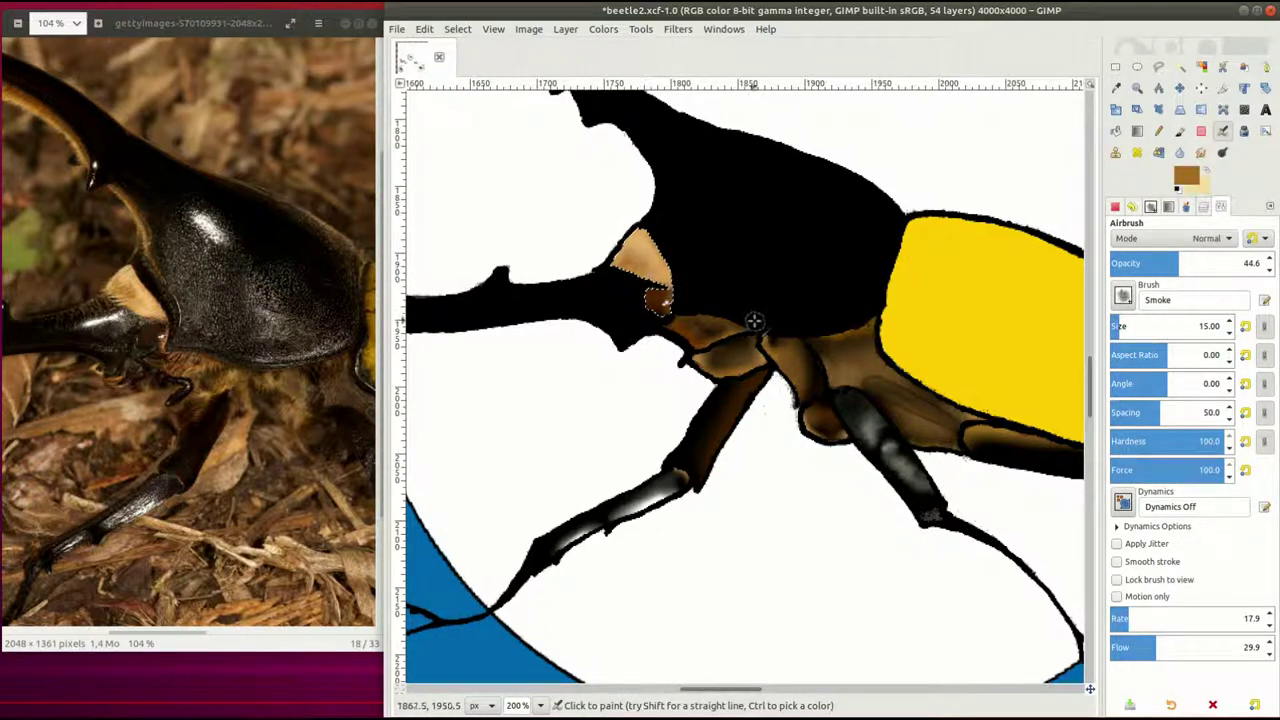
Fuzzy-select the long black horn and airbrush shading onto its base
key(u)
click(540, 300)
key(ctrl+l)
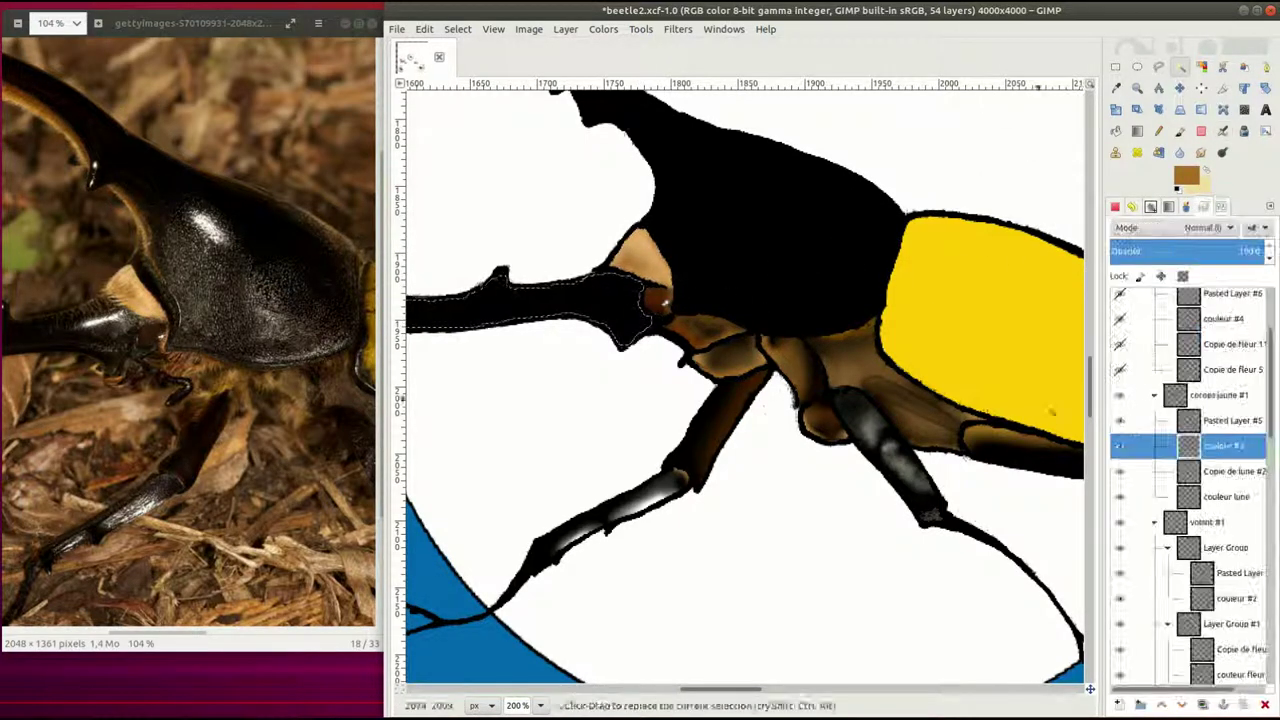
scroll(745, 380, left, 5)
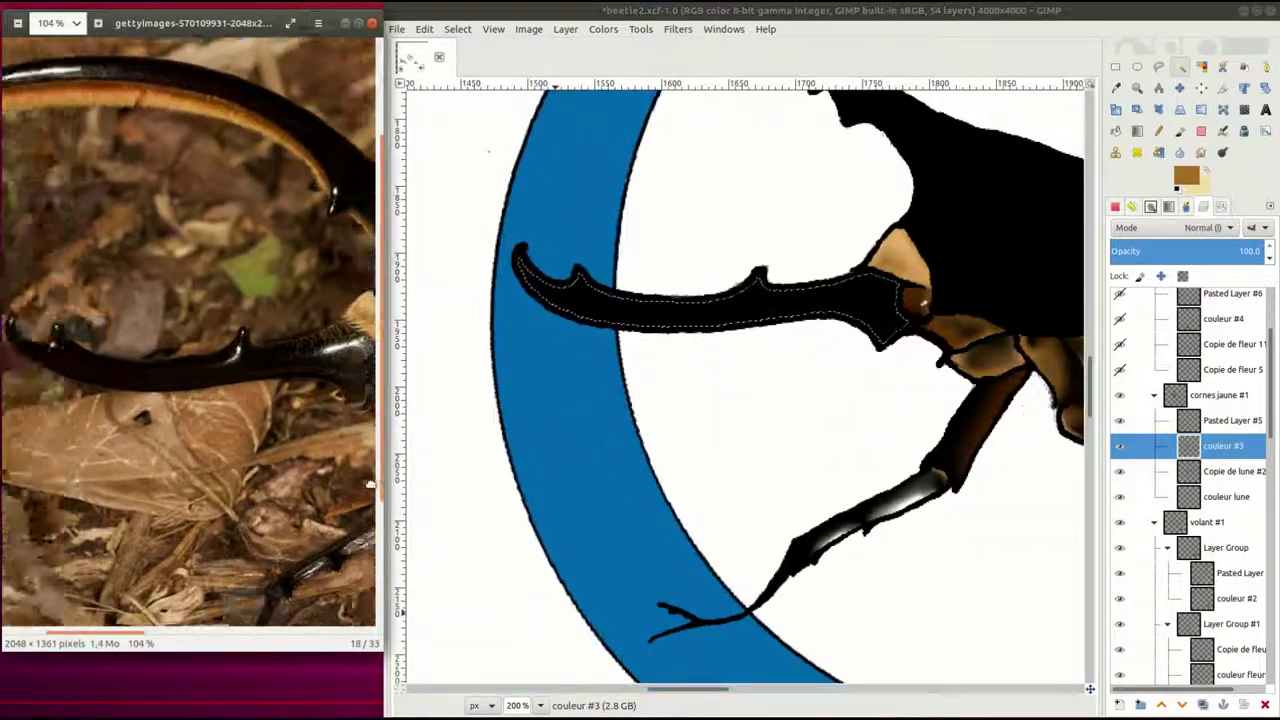
key(a)
drag(850, 285, 905, 295)
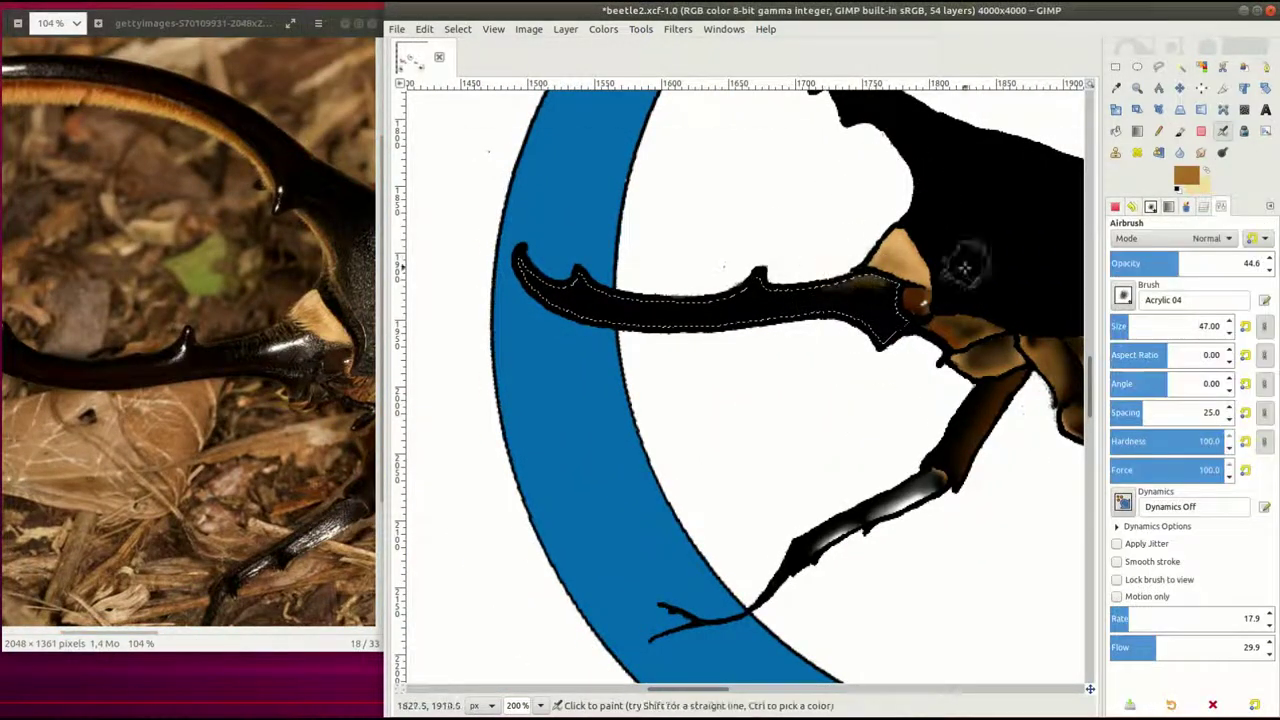
Set an orange-brown colour, brush size 19 and airbrush opacity around 20–26
click(1186, 175)
click(1208, 282)
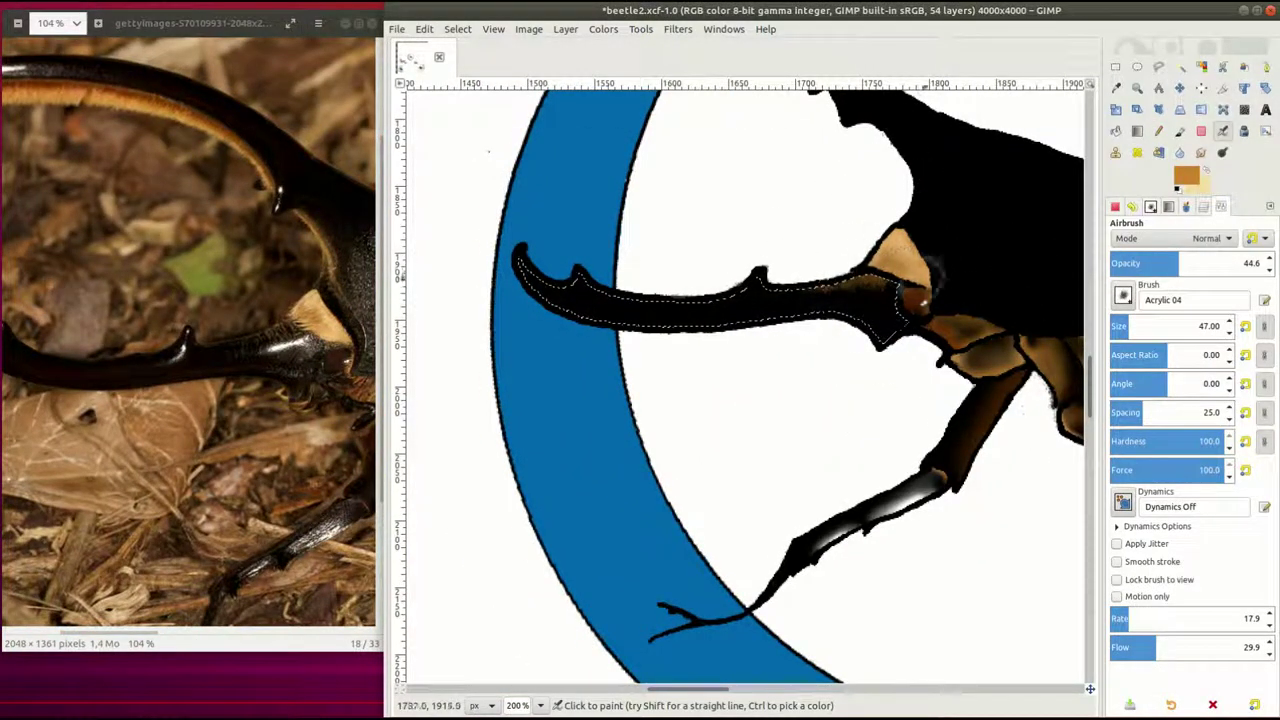
drag(1178, 263, 1141, 263)
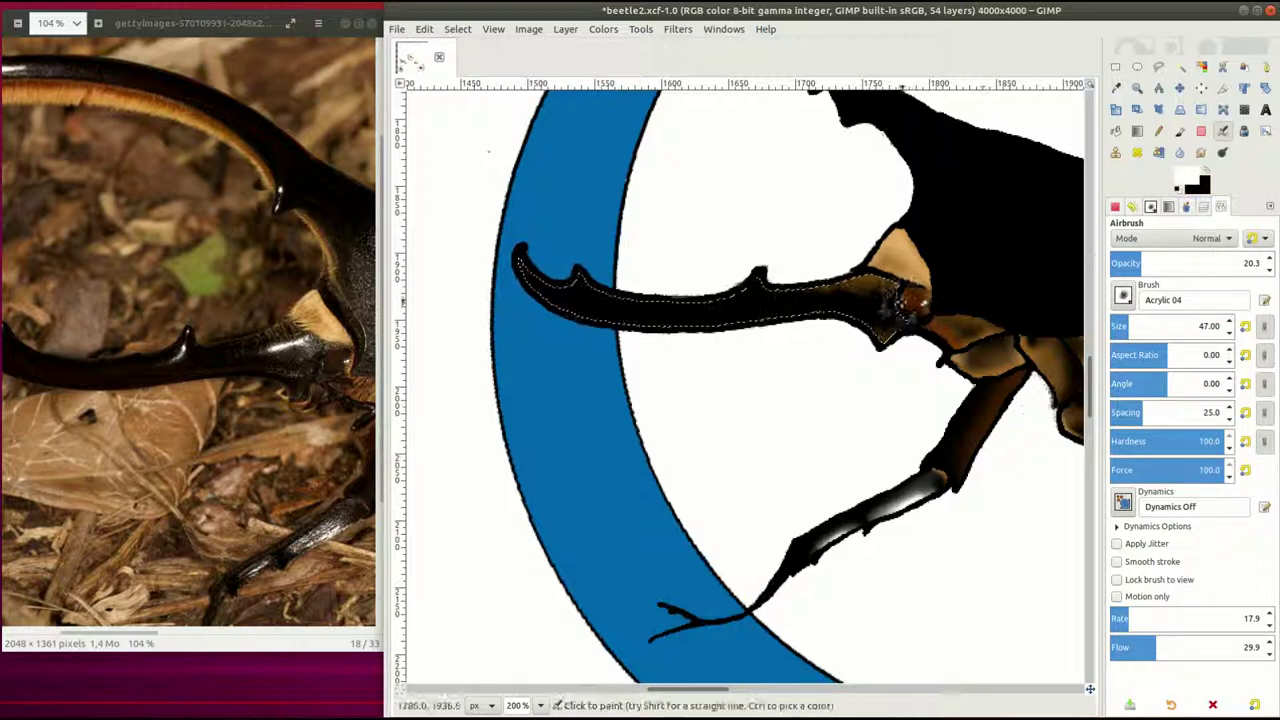
key(bracketleft)
key(bracketleft)
key(bracketleft)
key(bracketleft)
key(bracketleft)
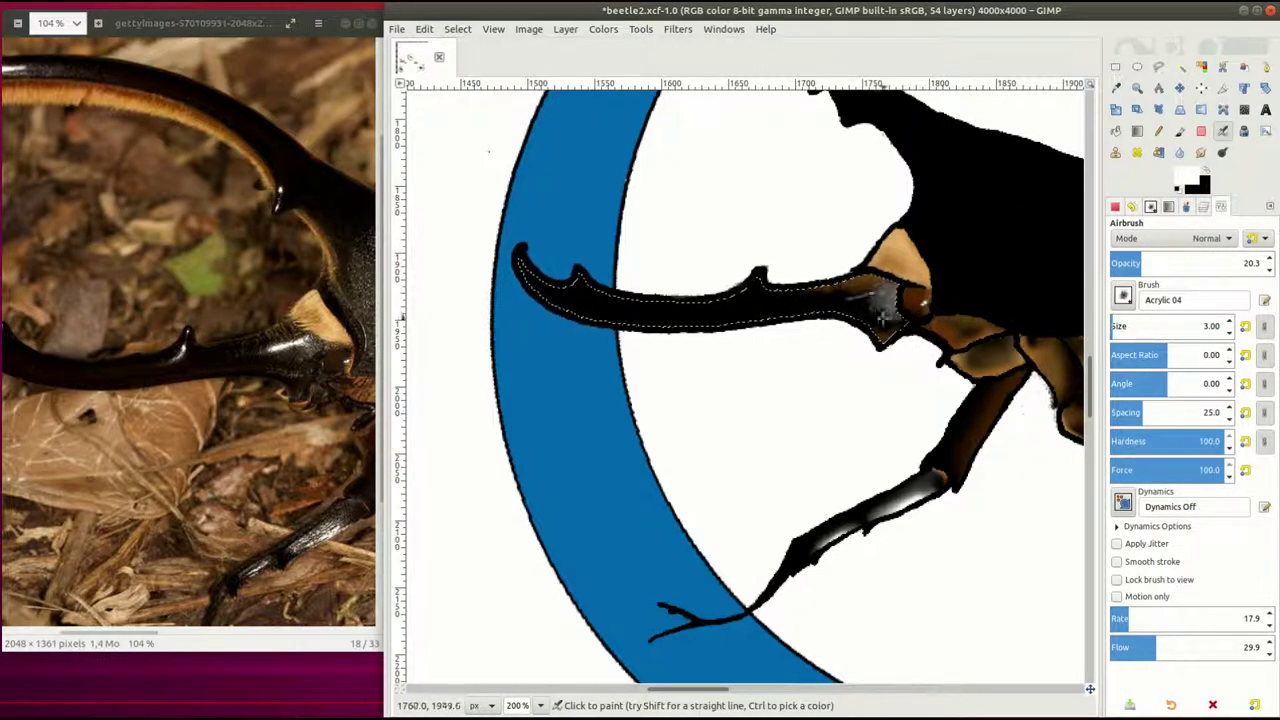
key(bracketleft)
key(bracketleft)
key(greater)
key(bracketright)
key(less)
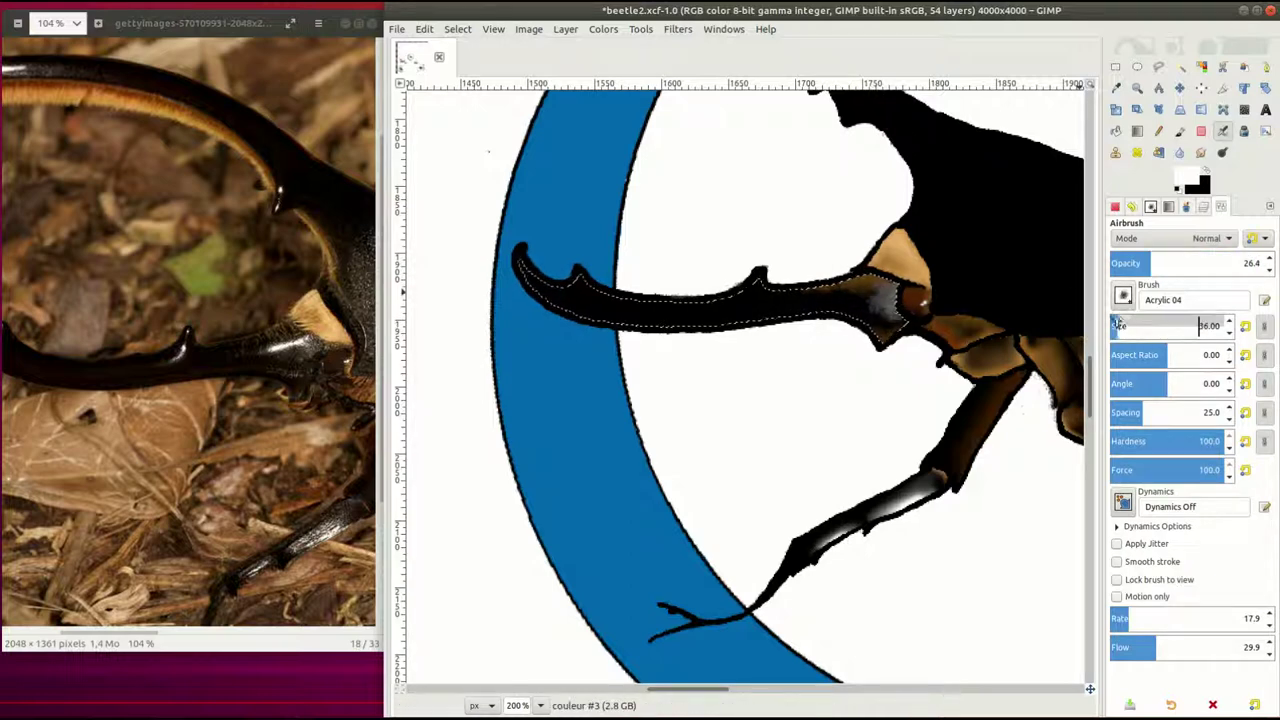
key(bracketright)
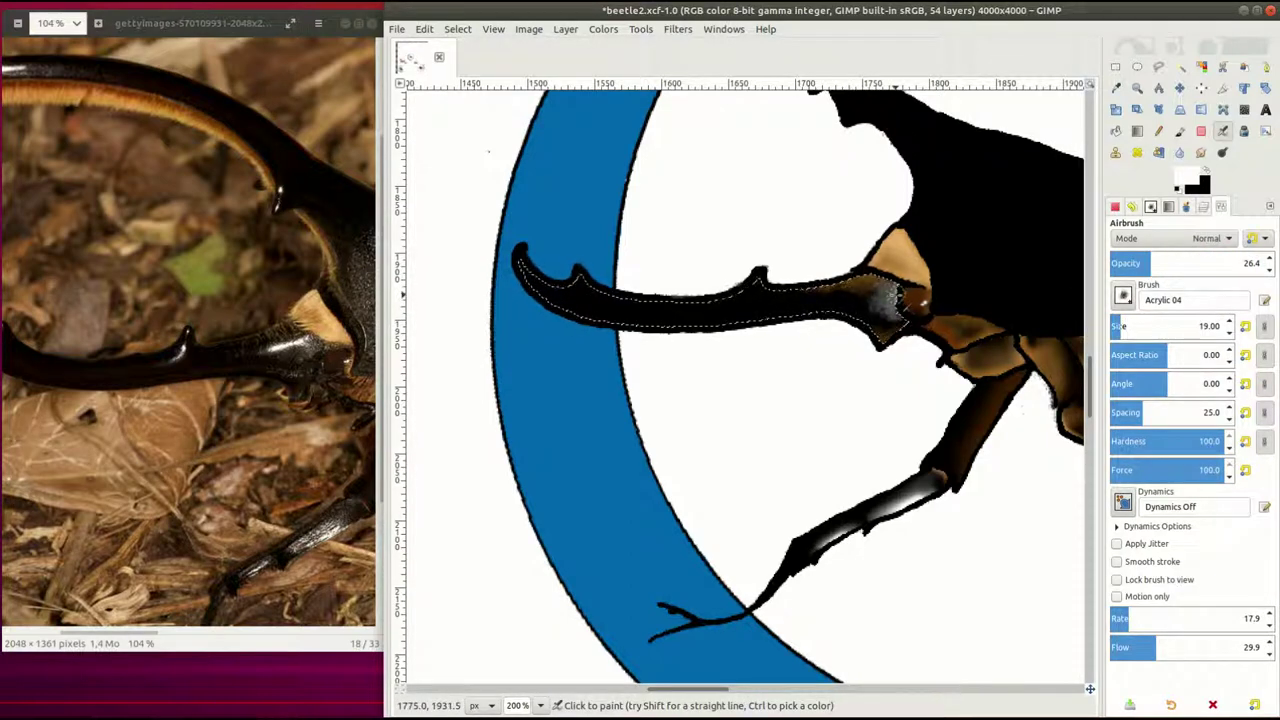
Paint a full-opacity white highlight along the horn base with the 2. Hardness 025 brush
key(comma)
key(greater)
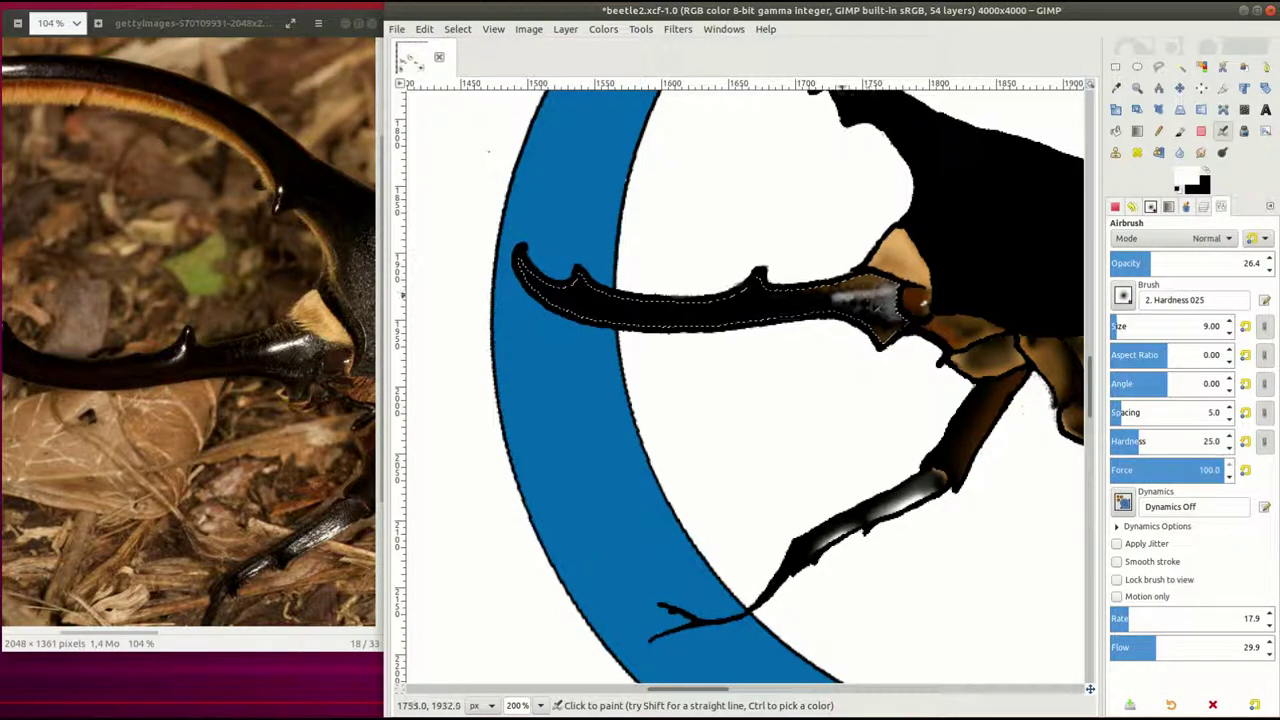
key(greater)
key(greater)
drag(848, 293, 895, 290)
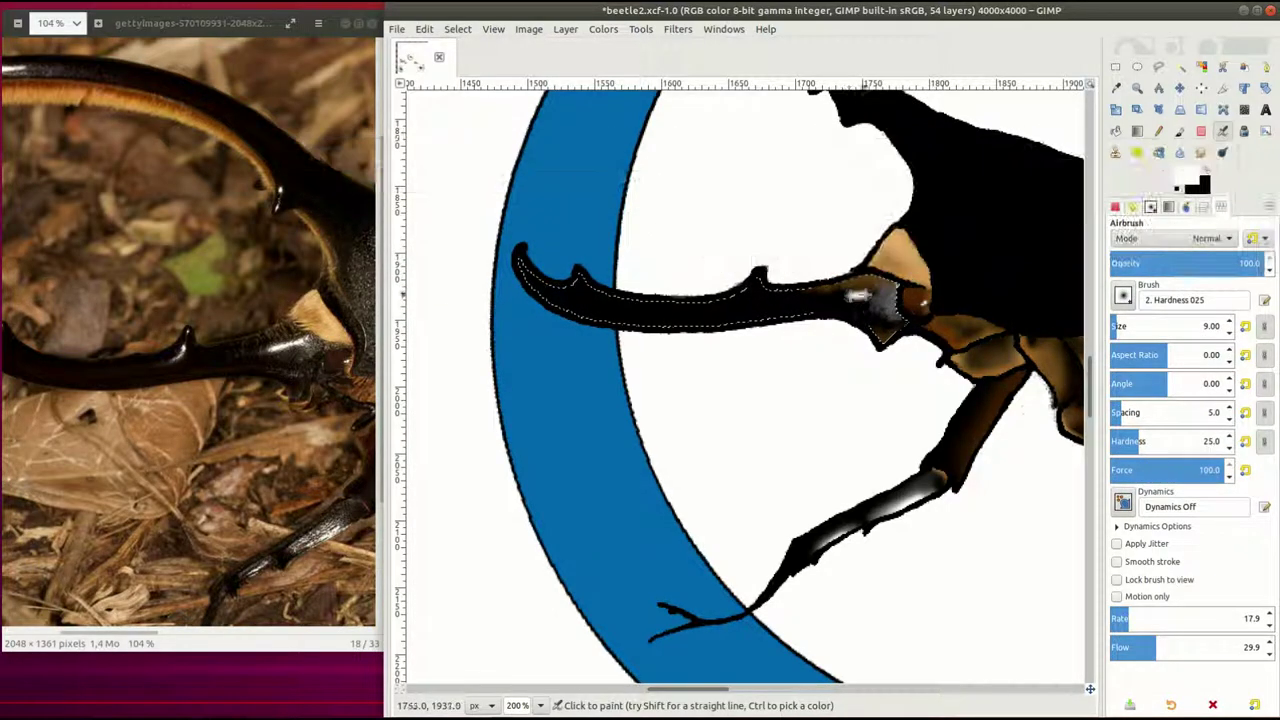
Switch to black with brush size 15 and opacity 19.5
key(less)
key(less)
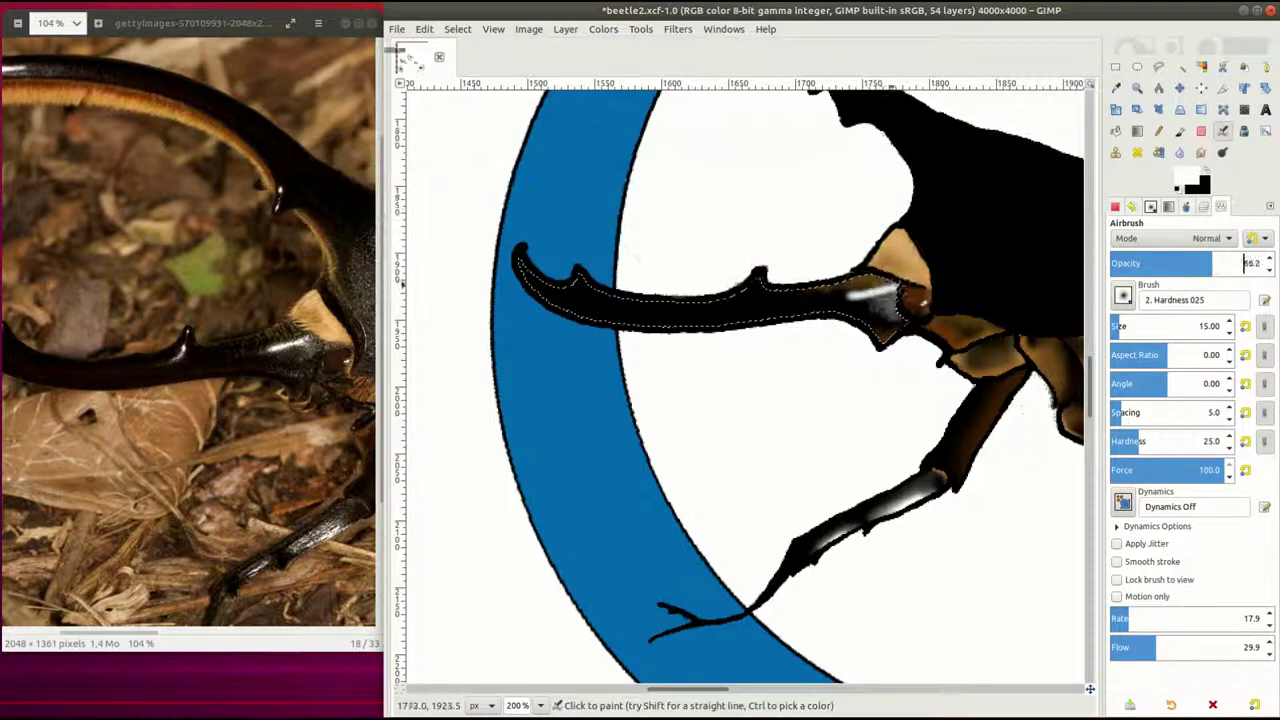
key(bracketright)
key(bracketright)
key(less)
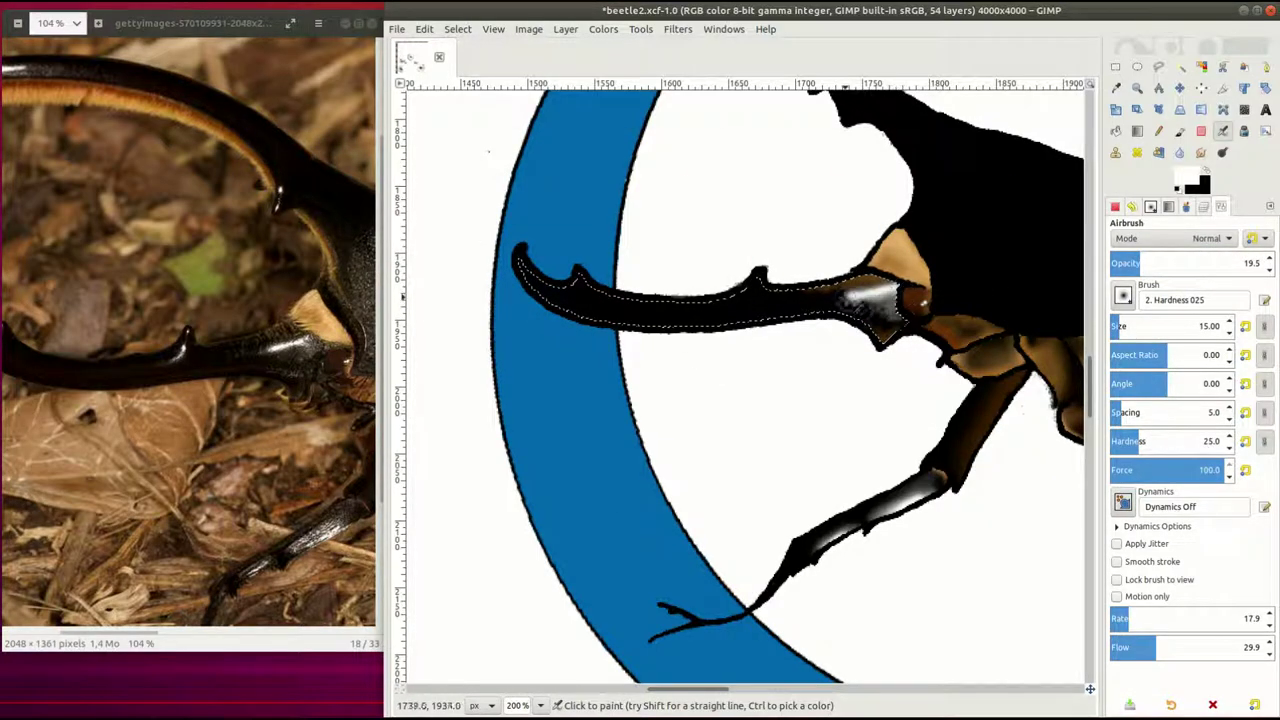
key(x)
key(less)
key(bracketright)
key(bracketright)
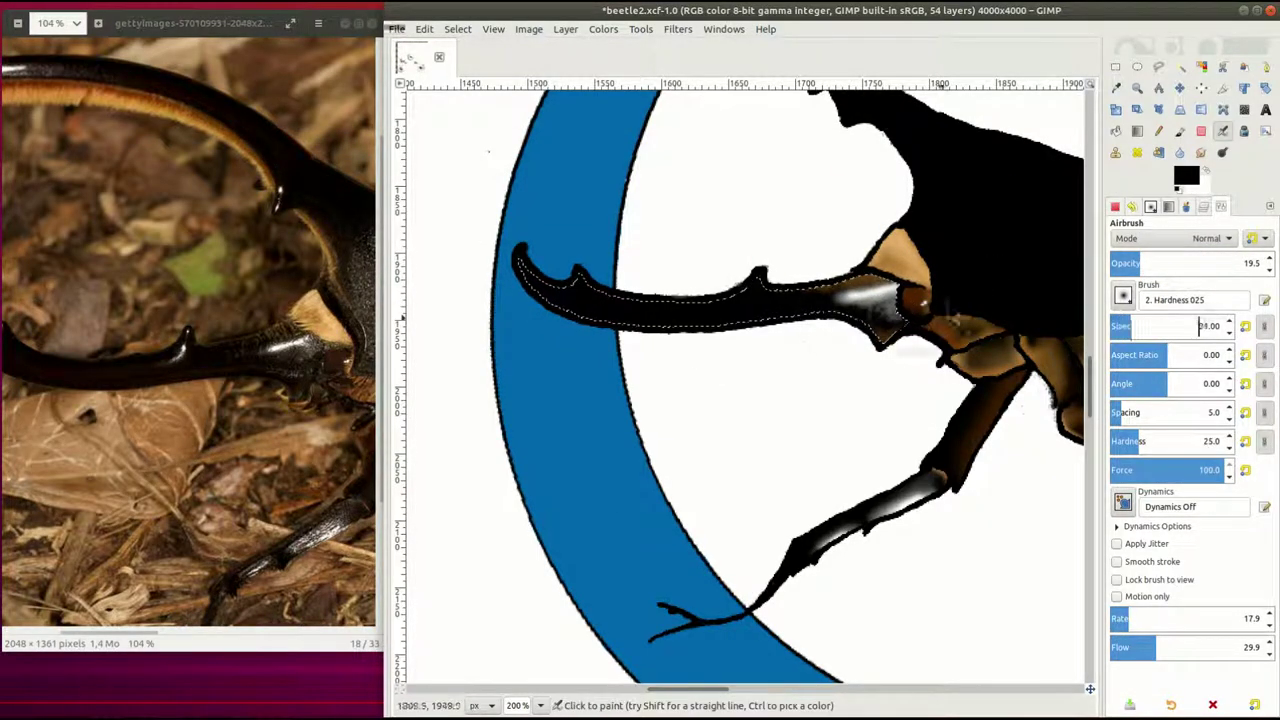
Paint white and grey horn highlights, varying opacity 40.7–71 and brush size 5–12
drag(1156, 263, 1172, 263)
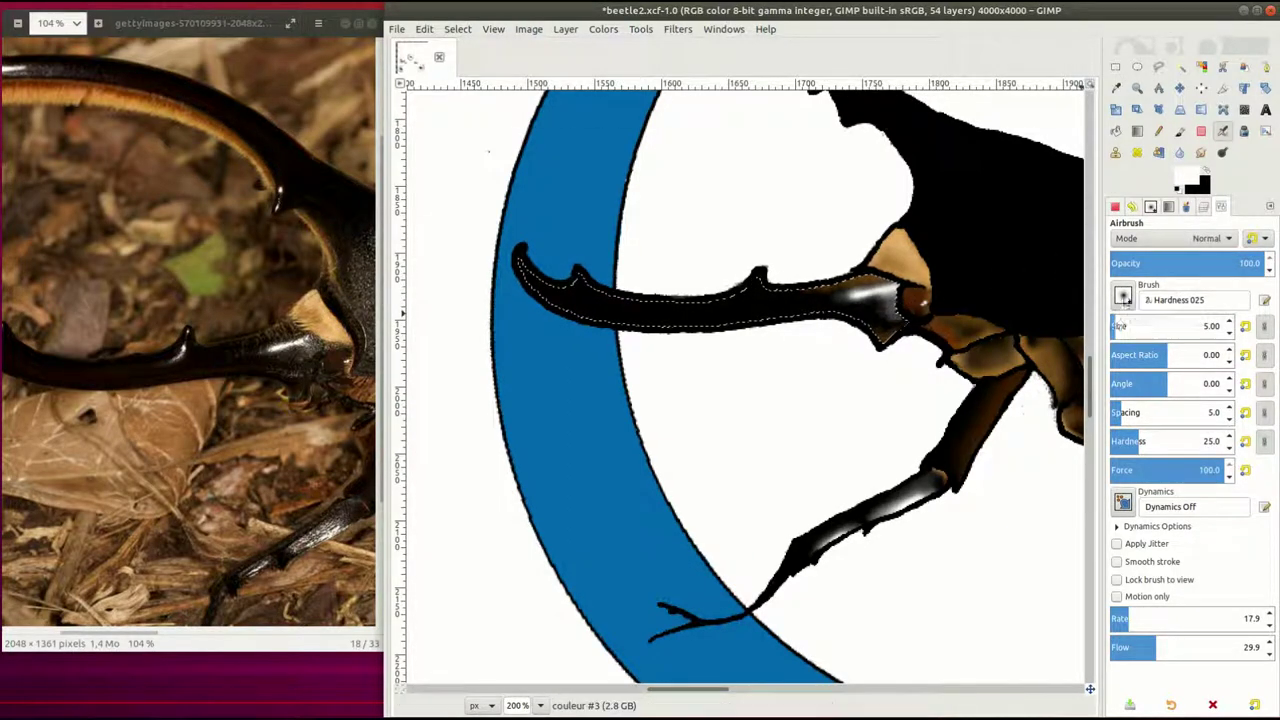
drag(1240, 263, 1150, 263)
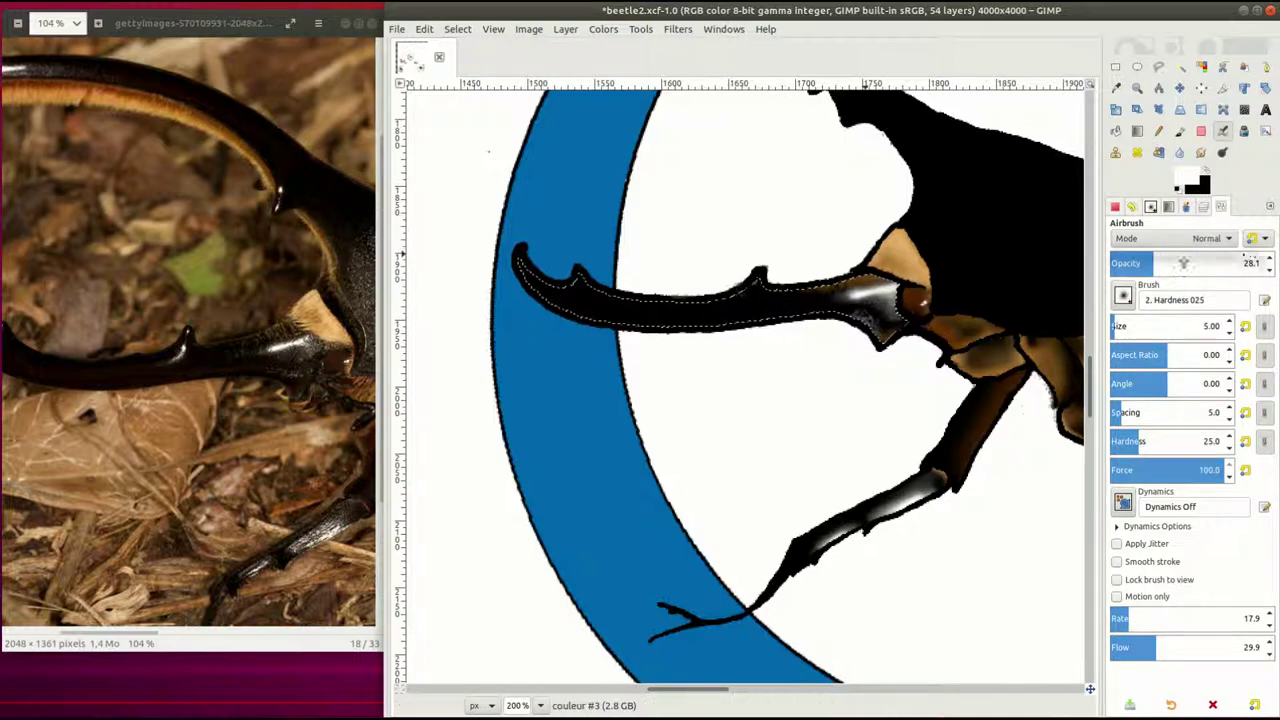
drag(1130, 263, 1190, 263)
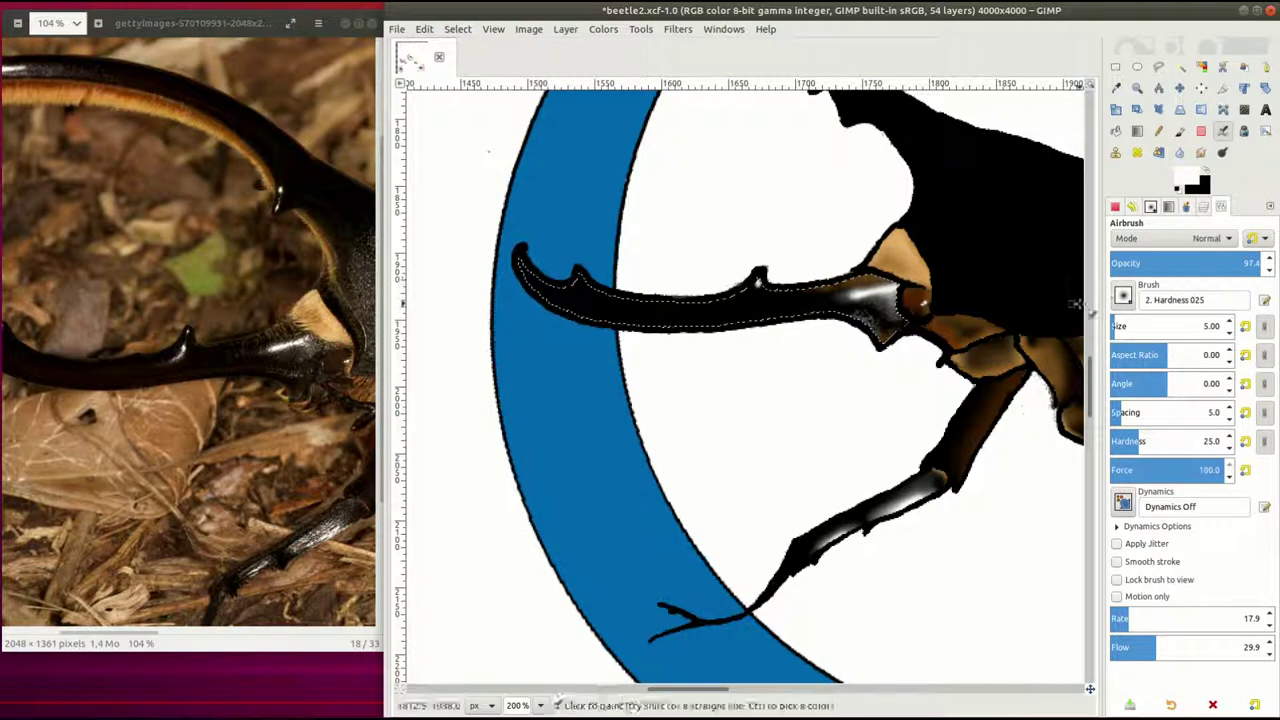
click(1218, 263)
key(bracketright)
key(bracketright)
key(bracketright)
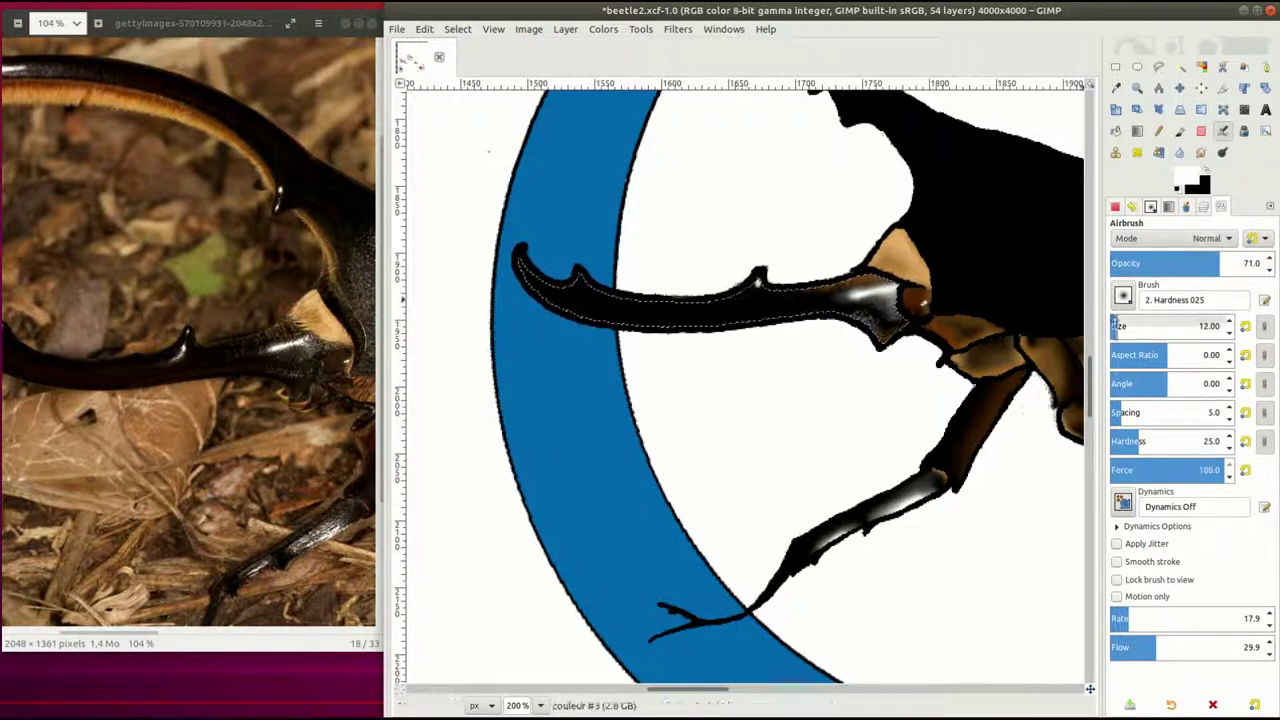
key(bracketleft)
key(bracketleft)
key(bracketleft)
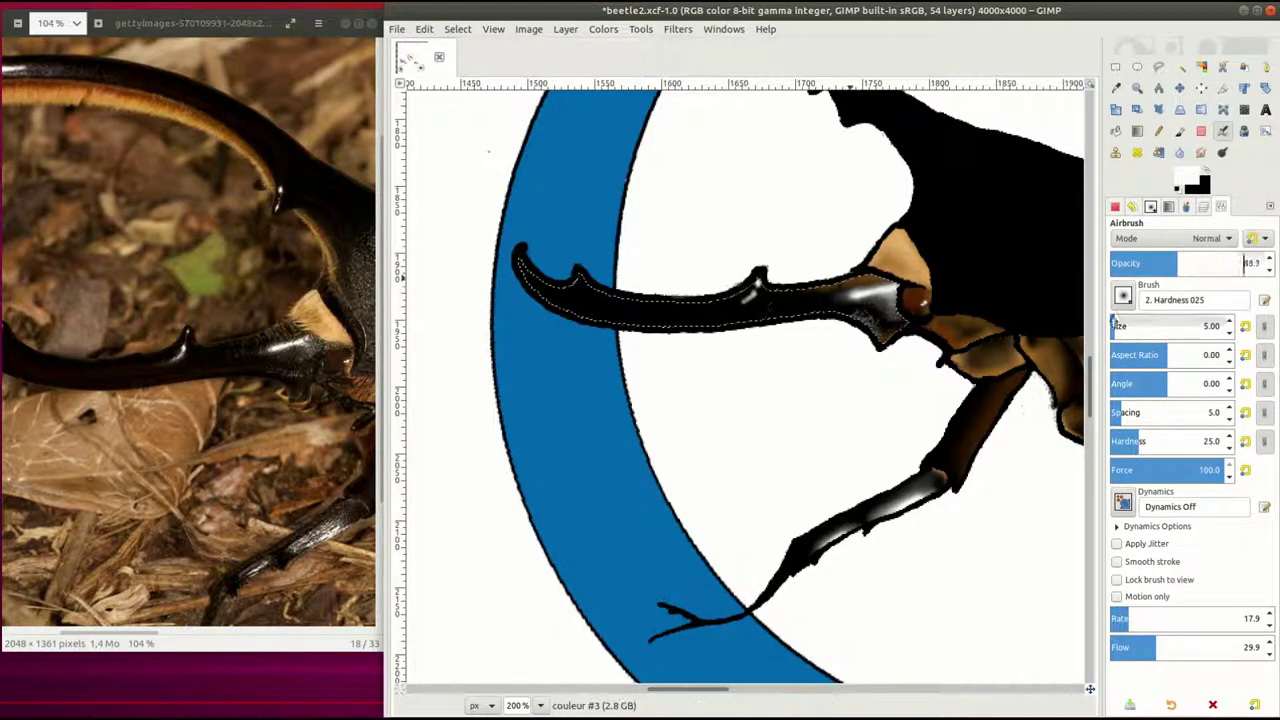
key(bracketleft)
key(bracketleft)
key(bracketleft)
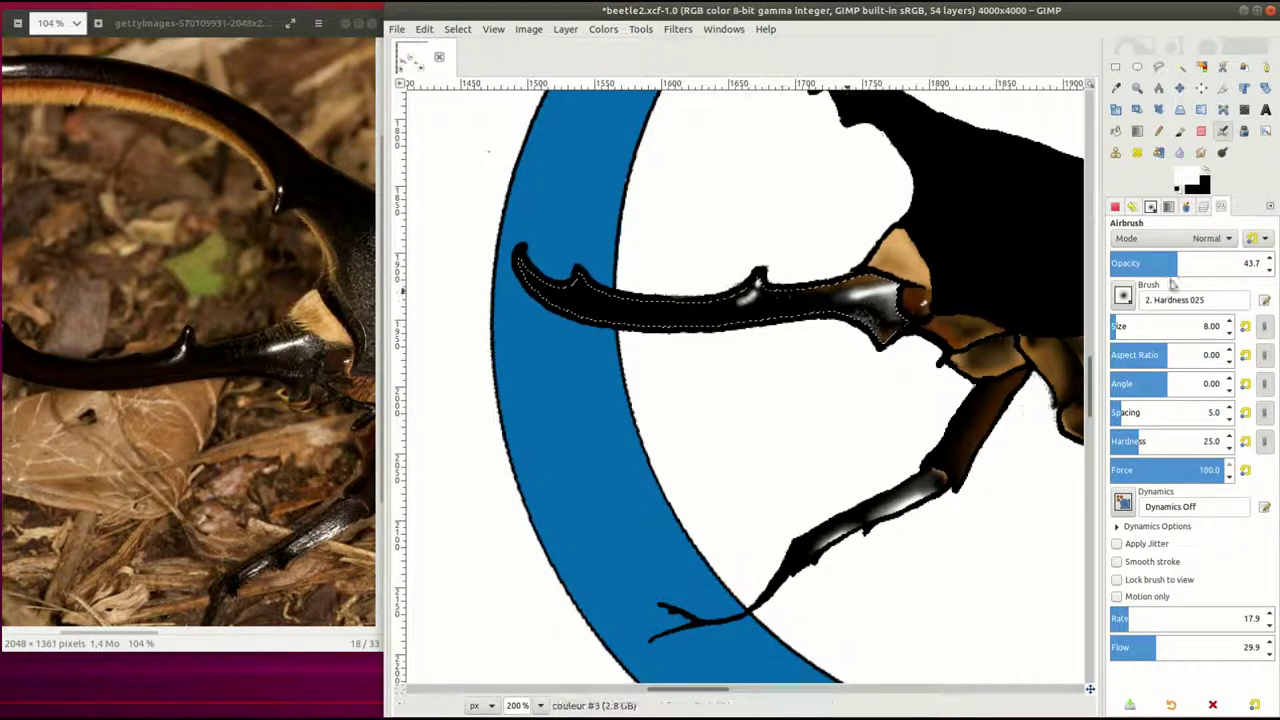
key(bracketright)
key(bracketright)
key(bracketright)
Add final white gloss touches out to the hooked tip and clear the horn selection
key(bracketright)
key(bracketright)
key(bracketright)
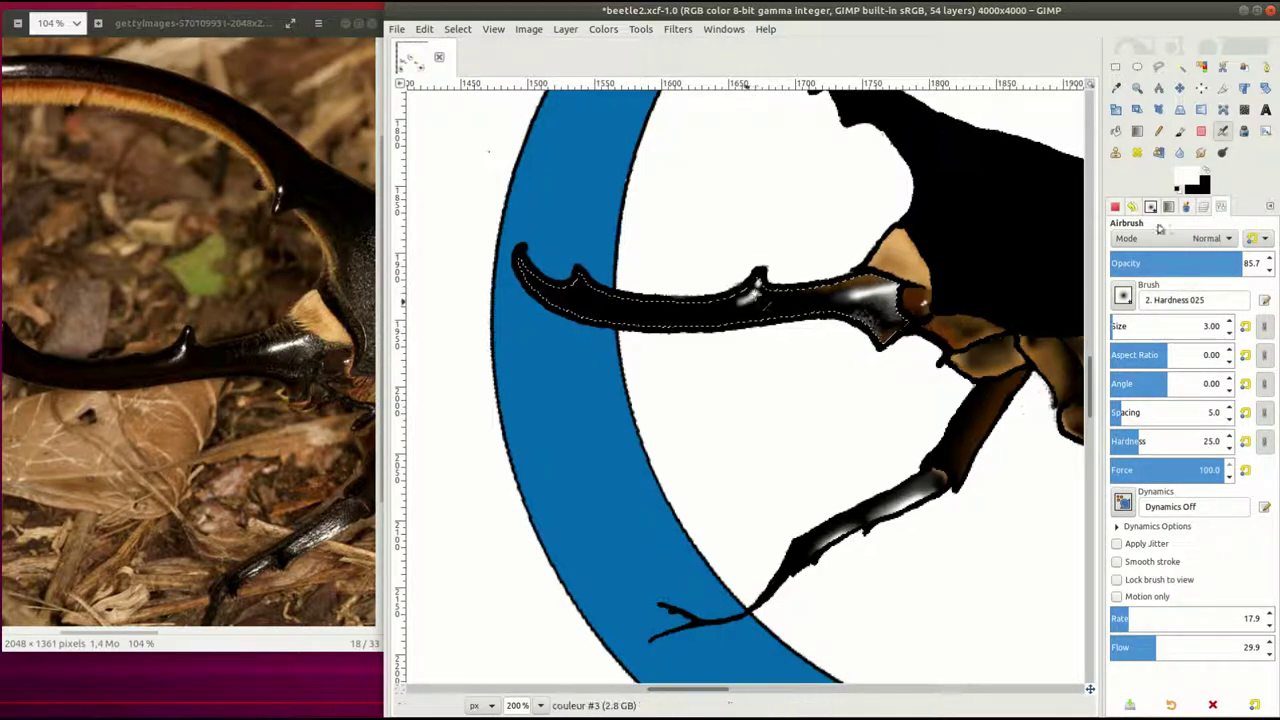
key(x)
key(bracketright)
key(bracketright)
key(bracketright)
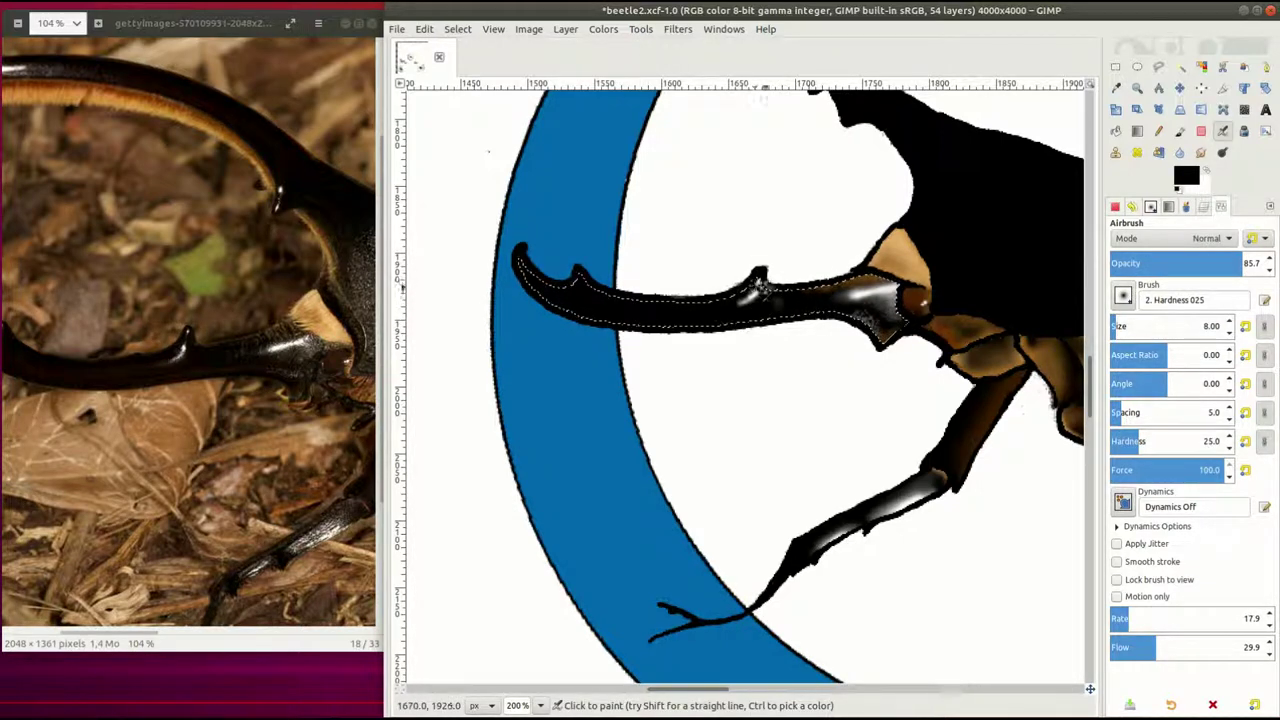
click(1180, 66)
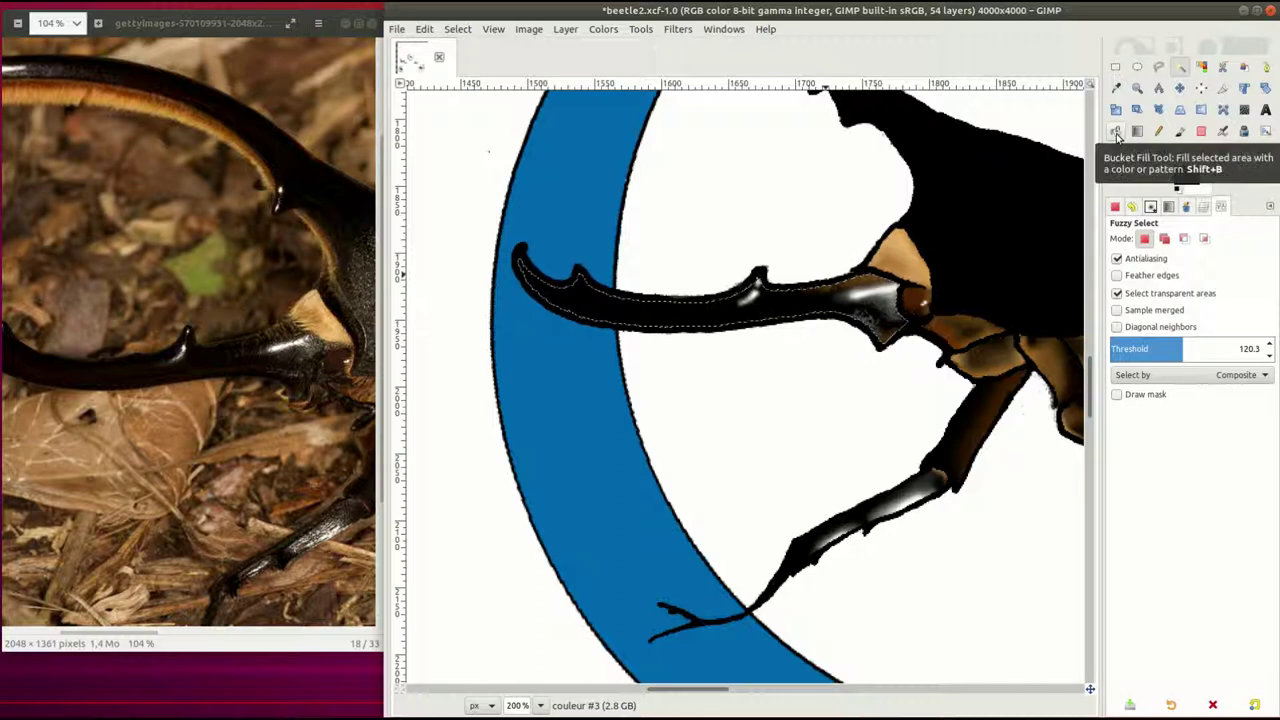
key(a)
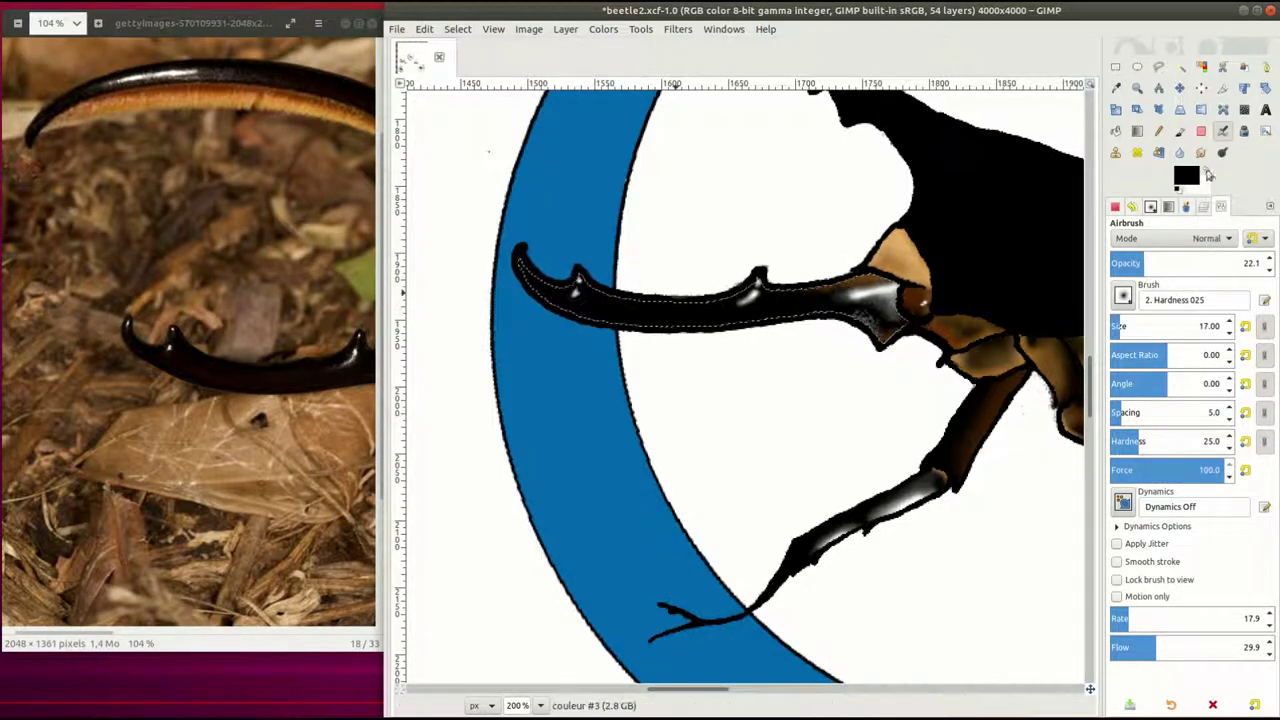
key(bracketright)
key(x)
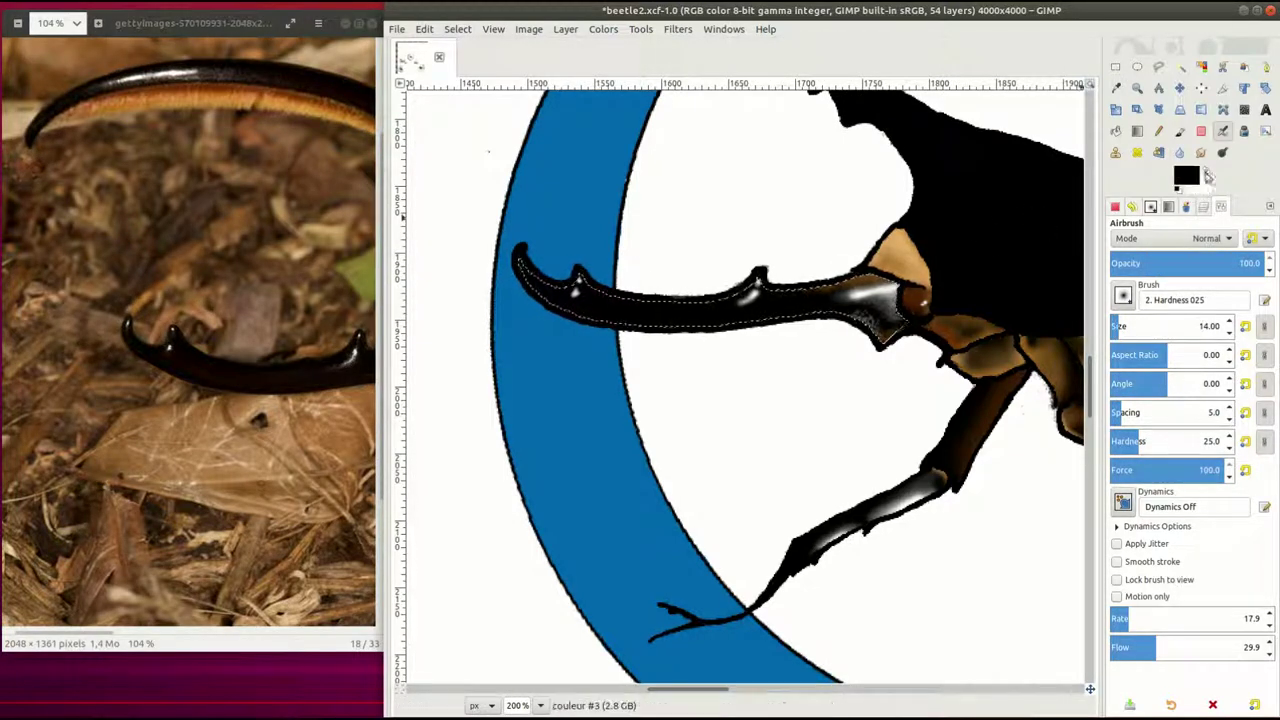
key(x)
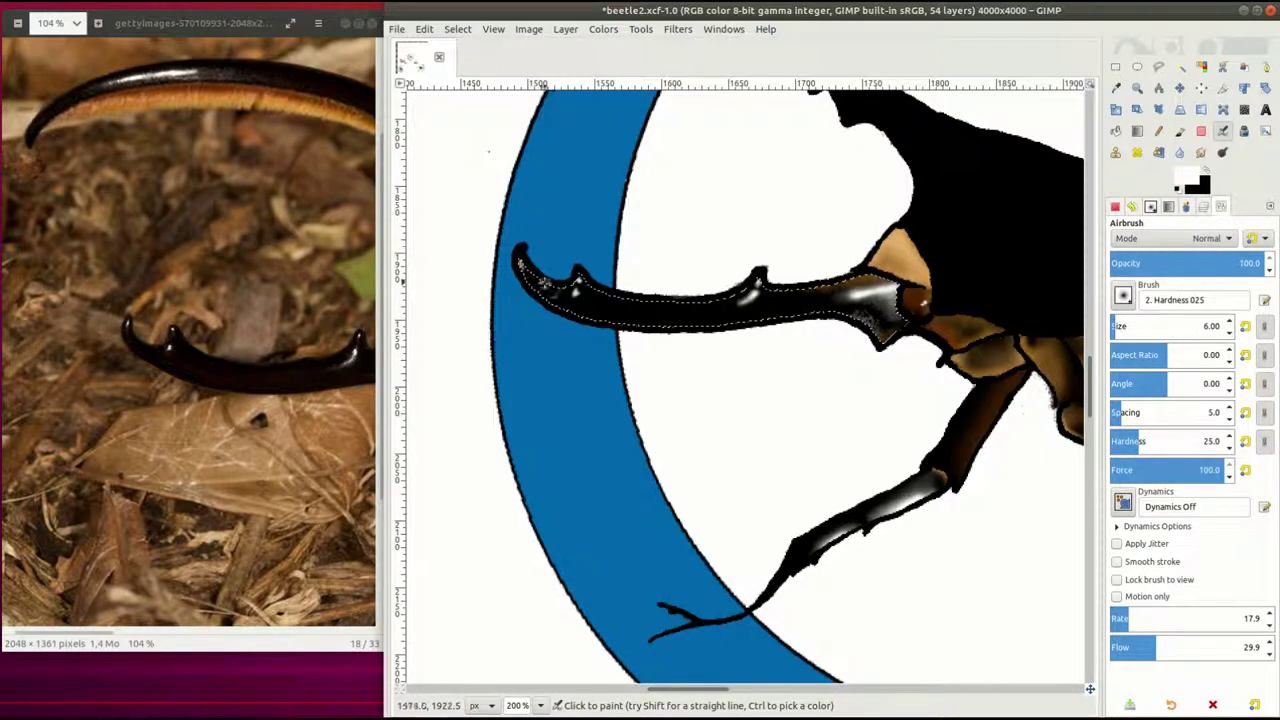
key(ctrl+shift+a)
Set the canvas zoom to 200% and return to the Airbrush tool
key(1)
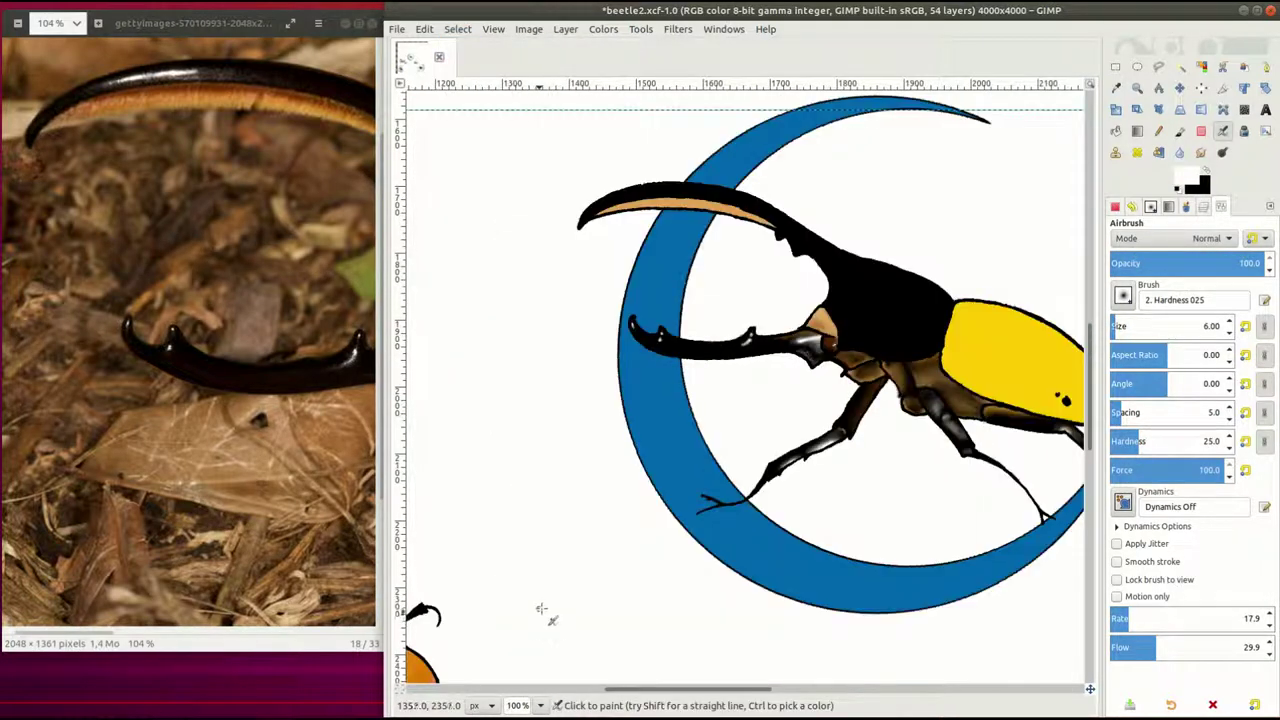
key(m)
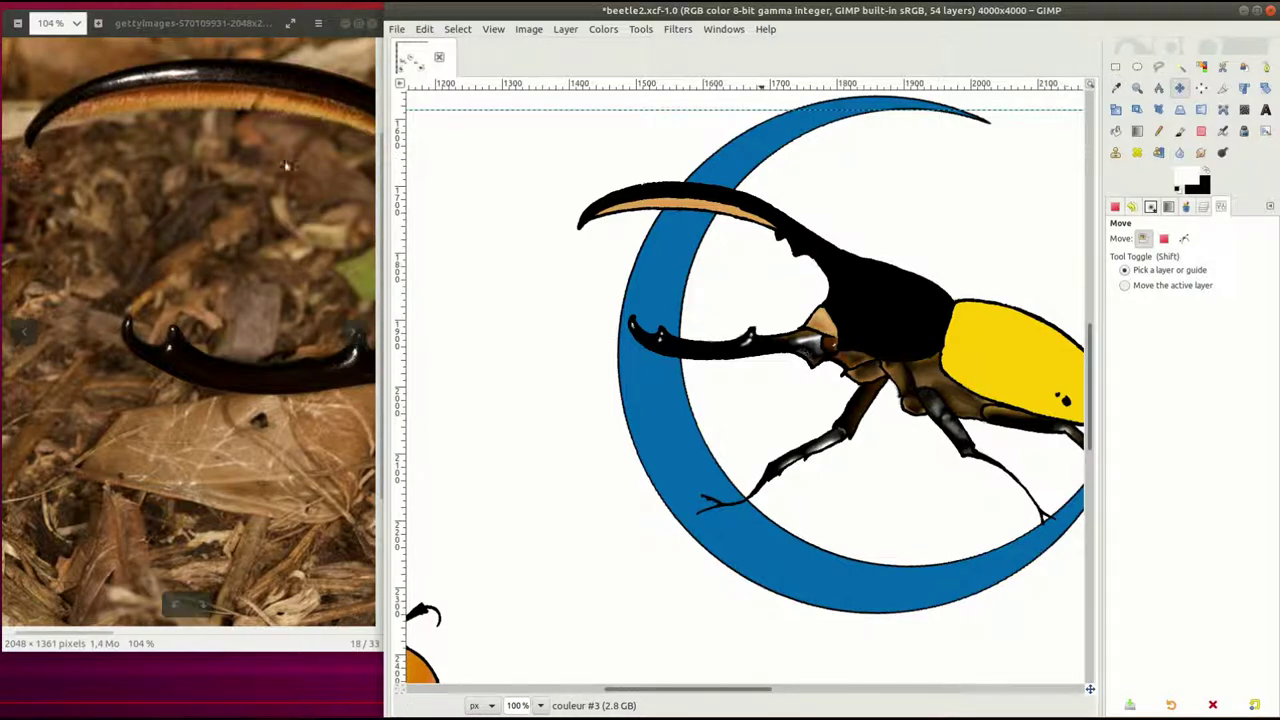
click(540, 705)
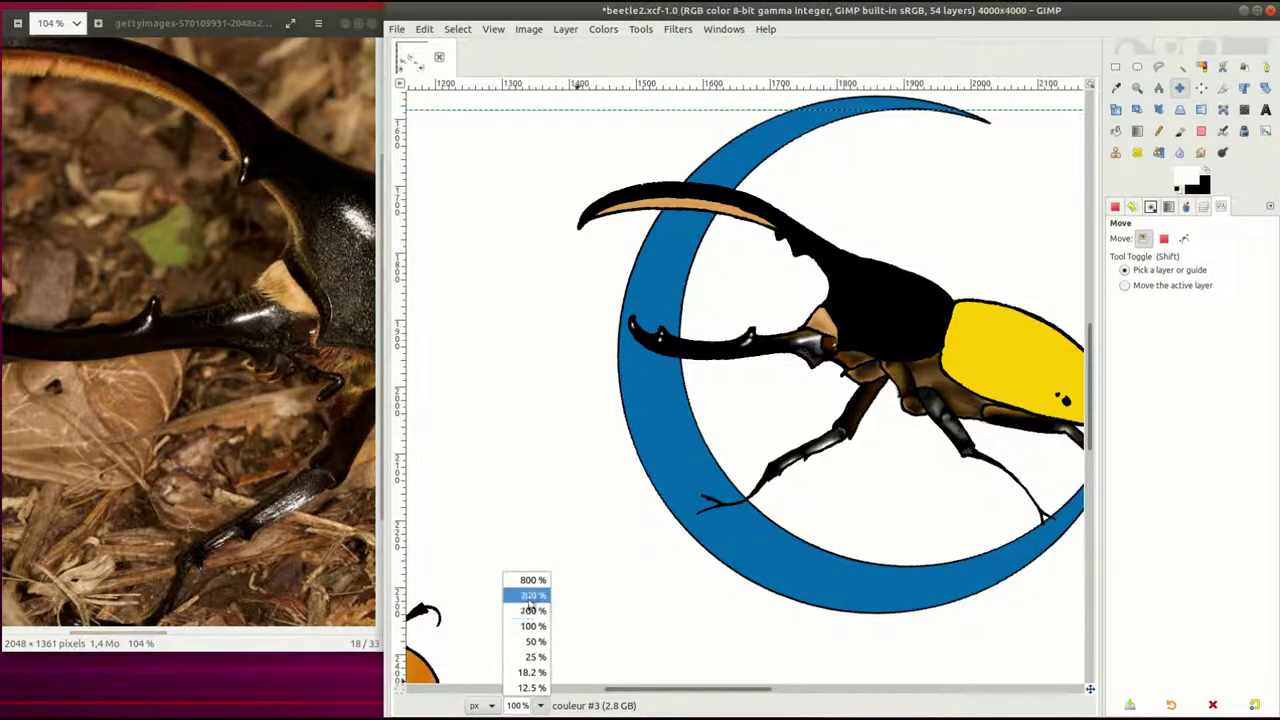
click(528, 593)
key(a)
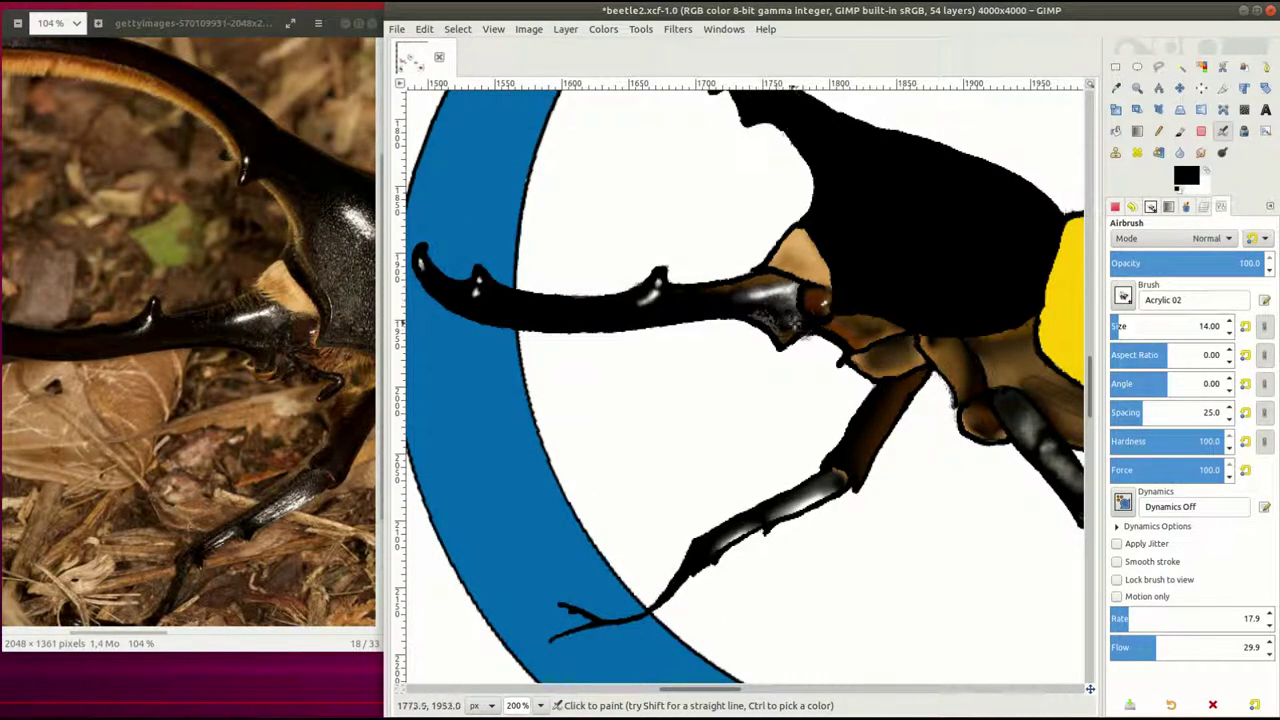
Sample the horn stripe's tan as the painting colour, then ready Fuzzy Select
key(x)
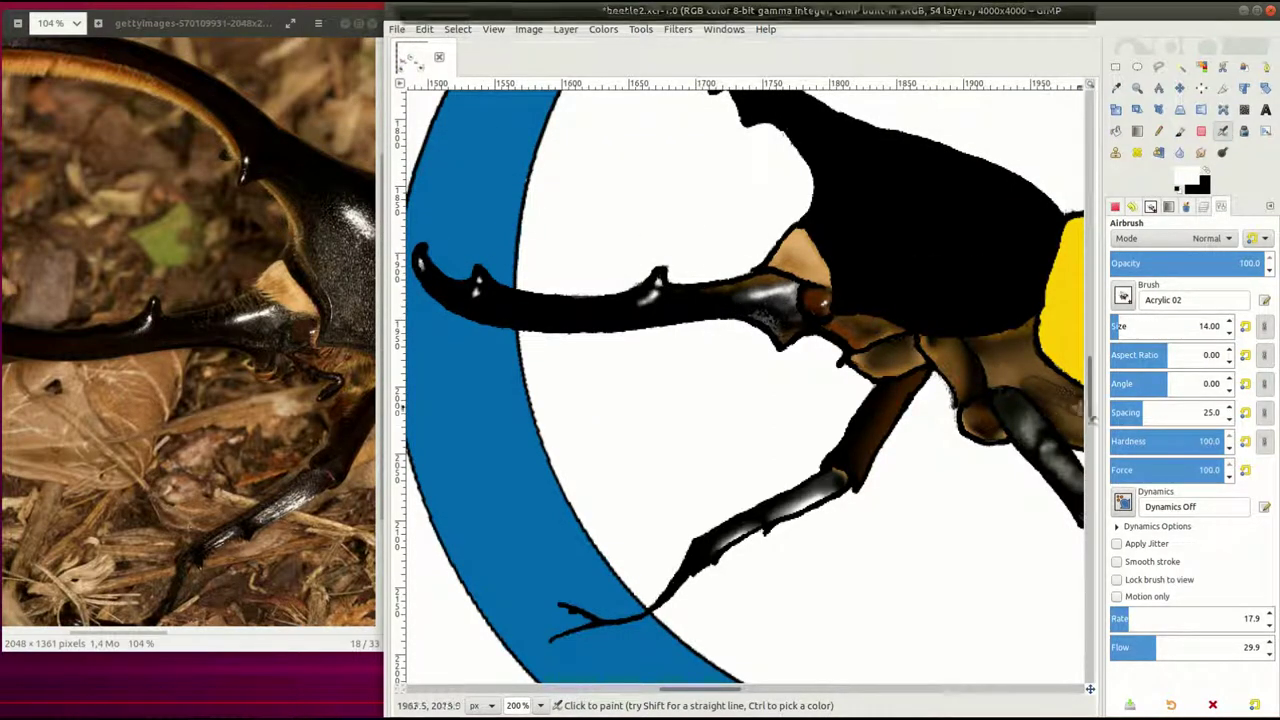
scroll(703, 293, up, 3)
ctrl+click(790, 335)
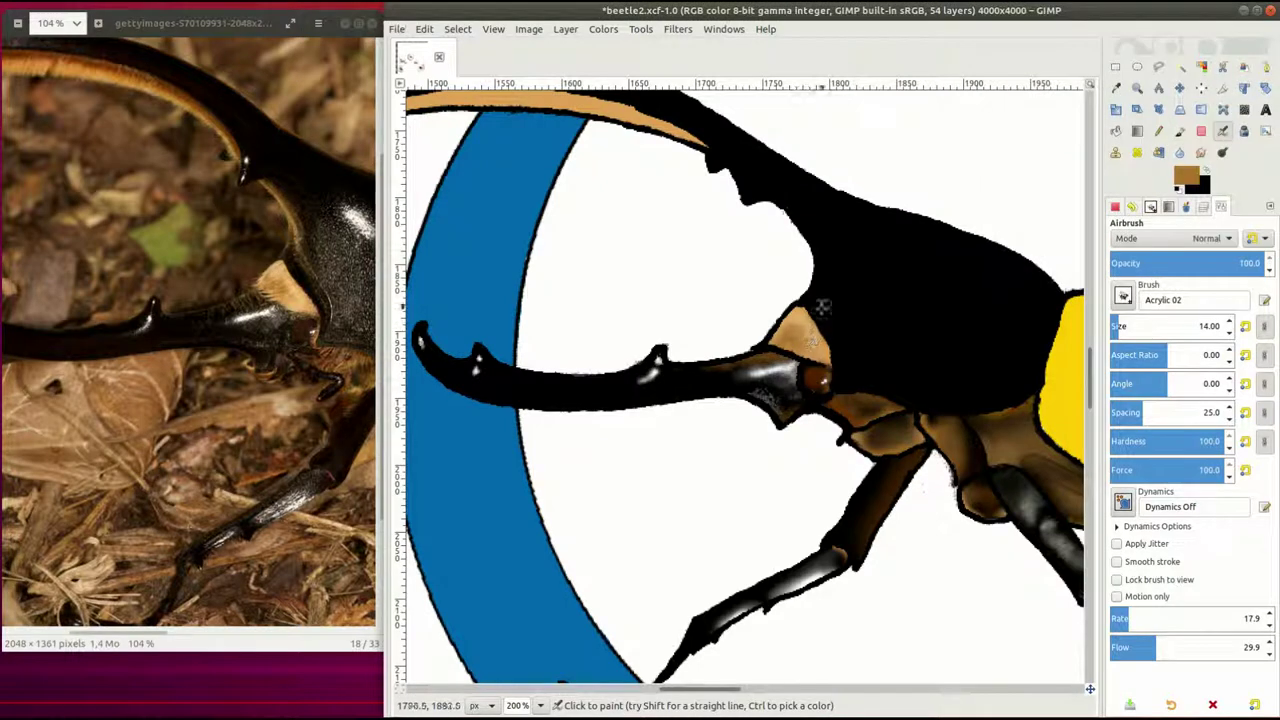
key(shift+e)
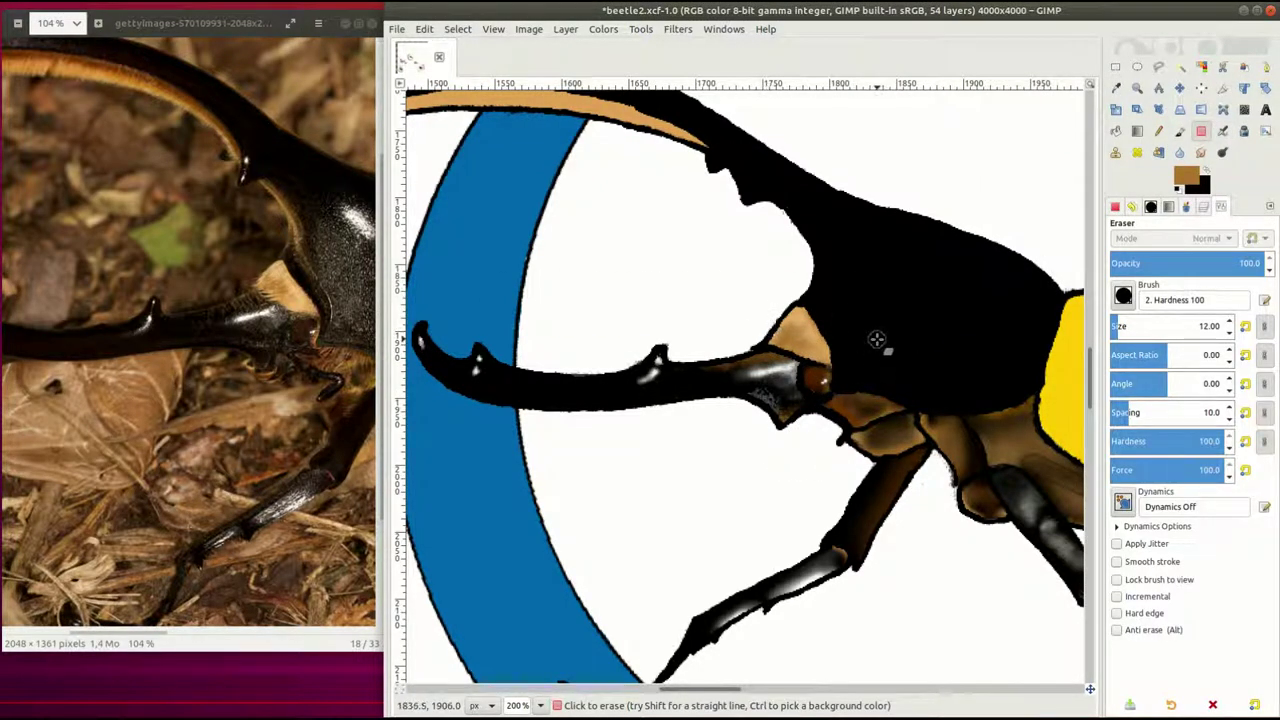
key(u)
scroll(880, 300, left, 5)
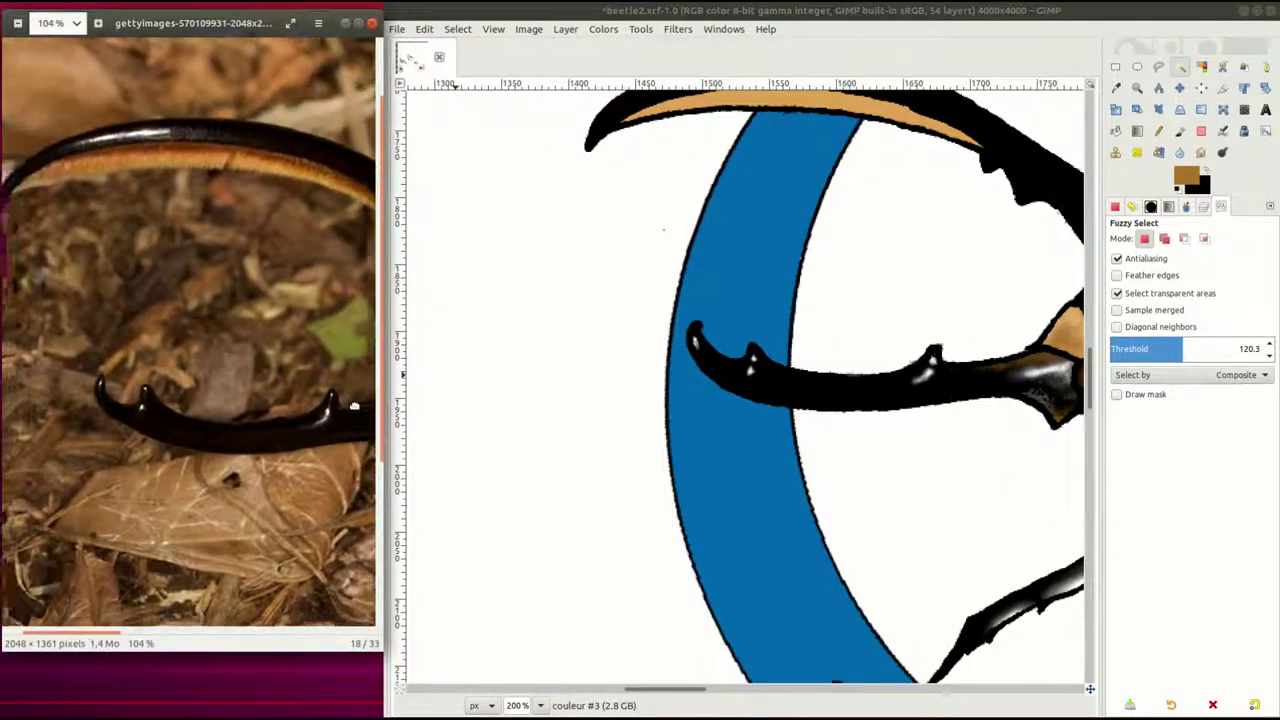
Bring the upper horn into view and restore the Airbrush settings
drag(220, 320, 303, 368)
scroll(720, 337, up, 5)
key(ctrl+l)
key(p)
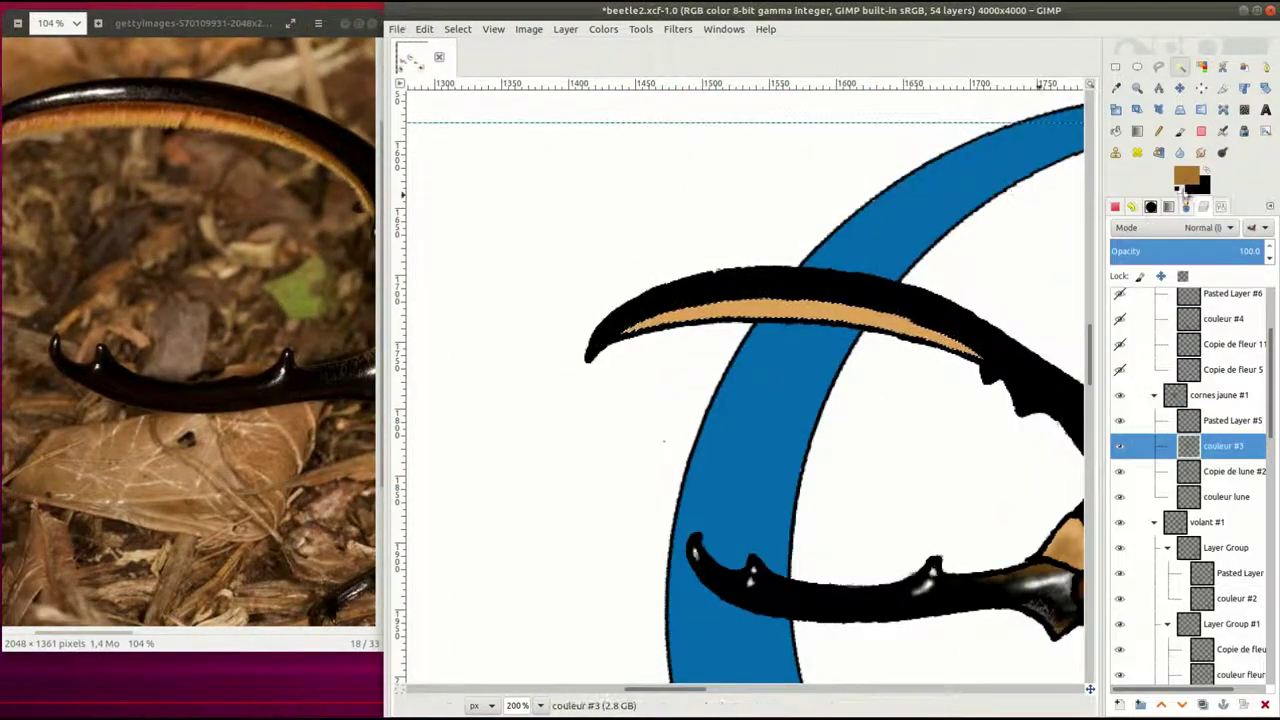
key(ctrl+shift+b)
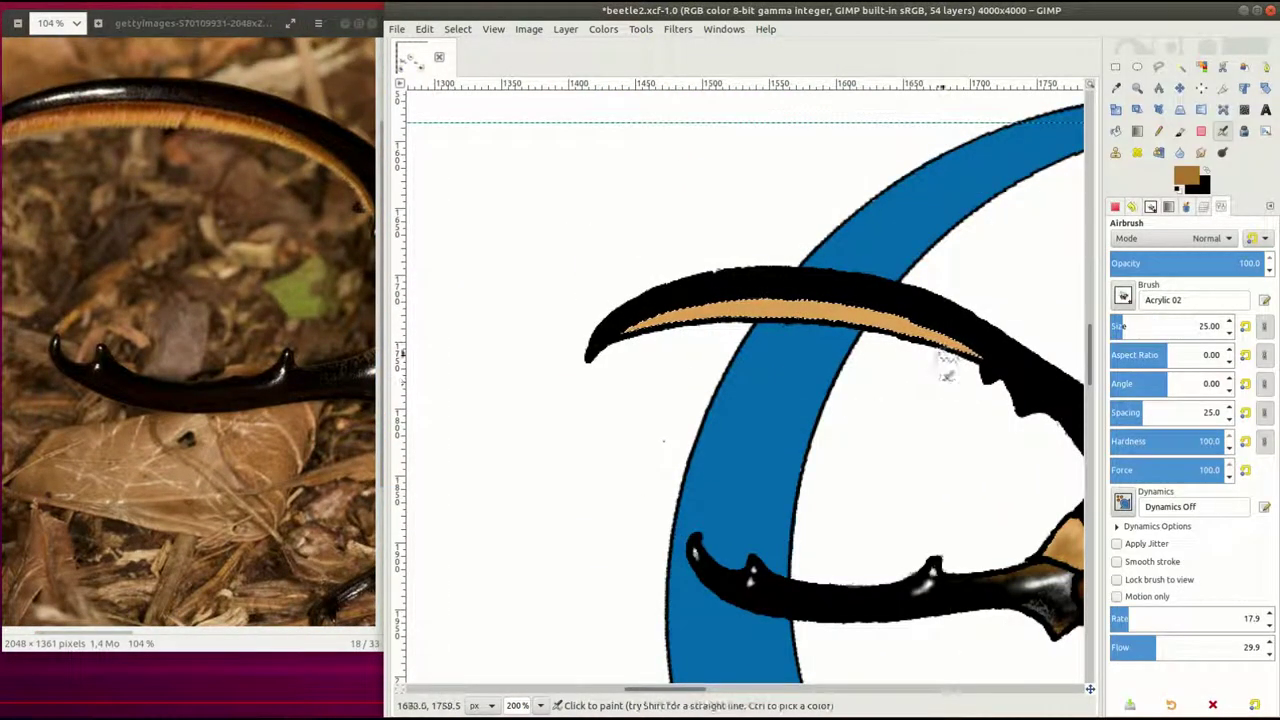
Shade the horn stripe in dark orange-brown, then view the beetle at 100%
click(1186, 177)
drag(1072, 150, 1080, 165)
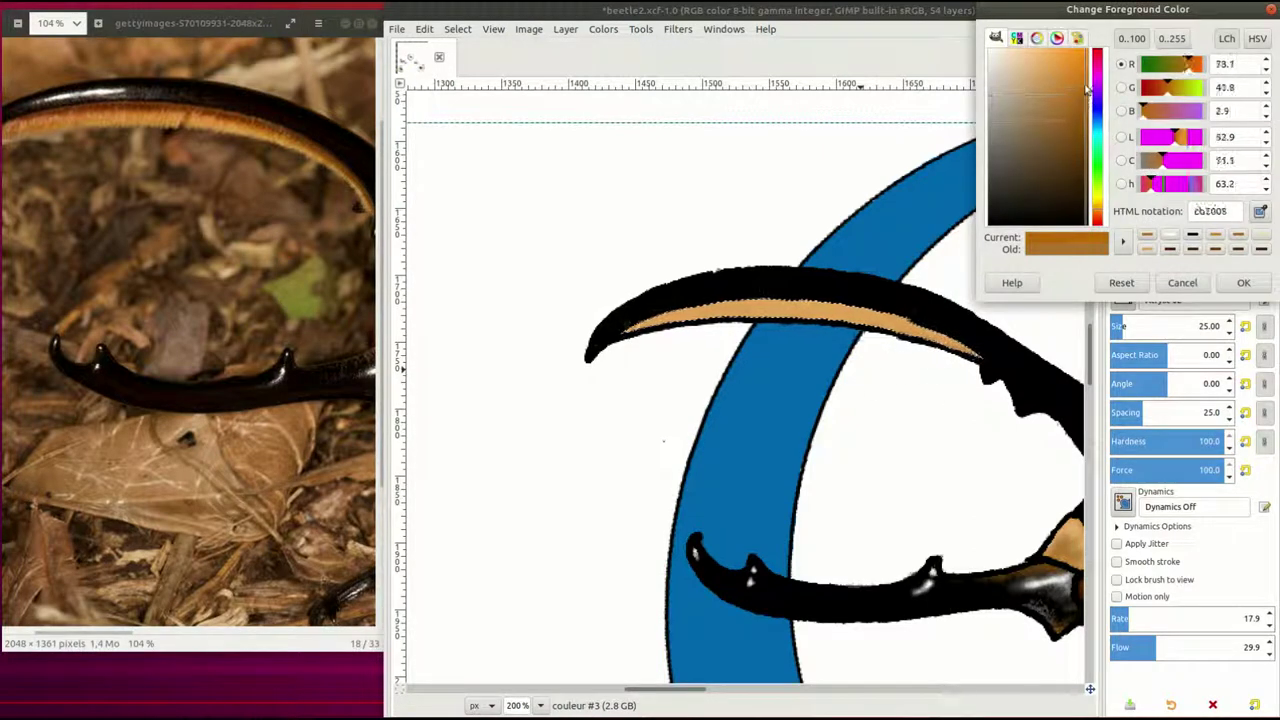
click(1194, 280)
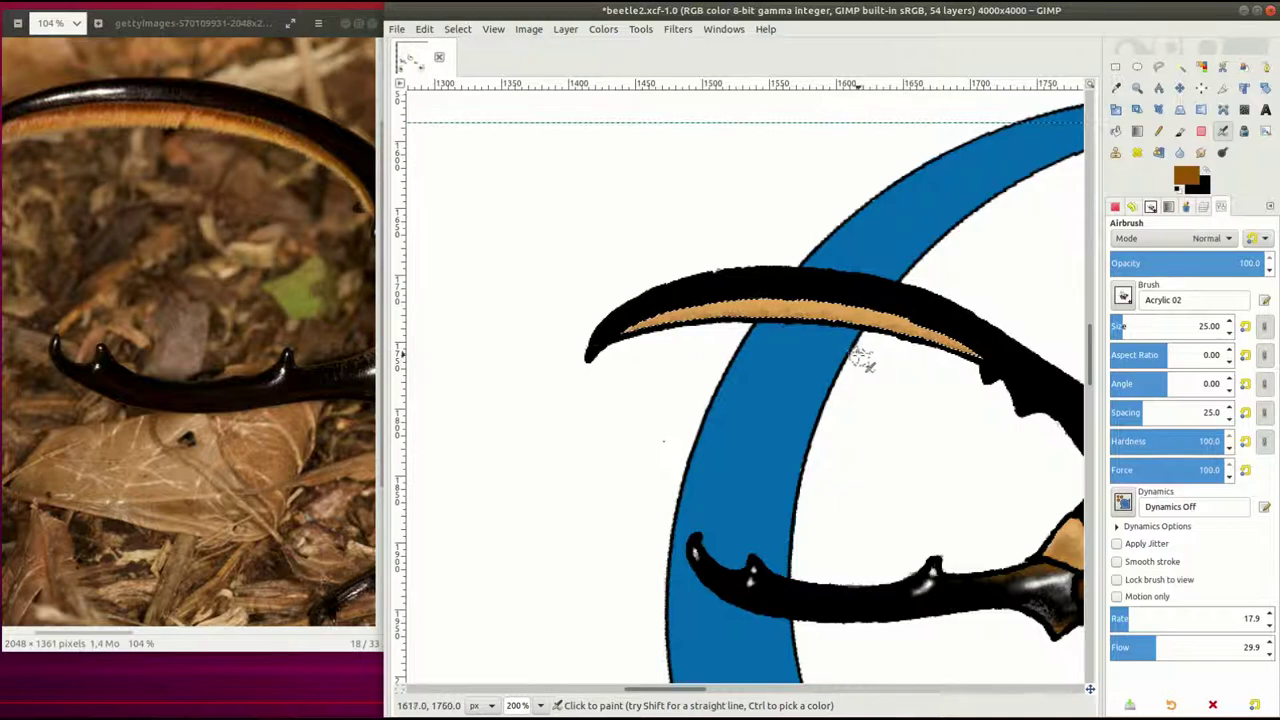
click(1186, 177)
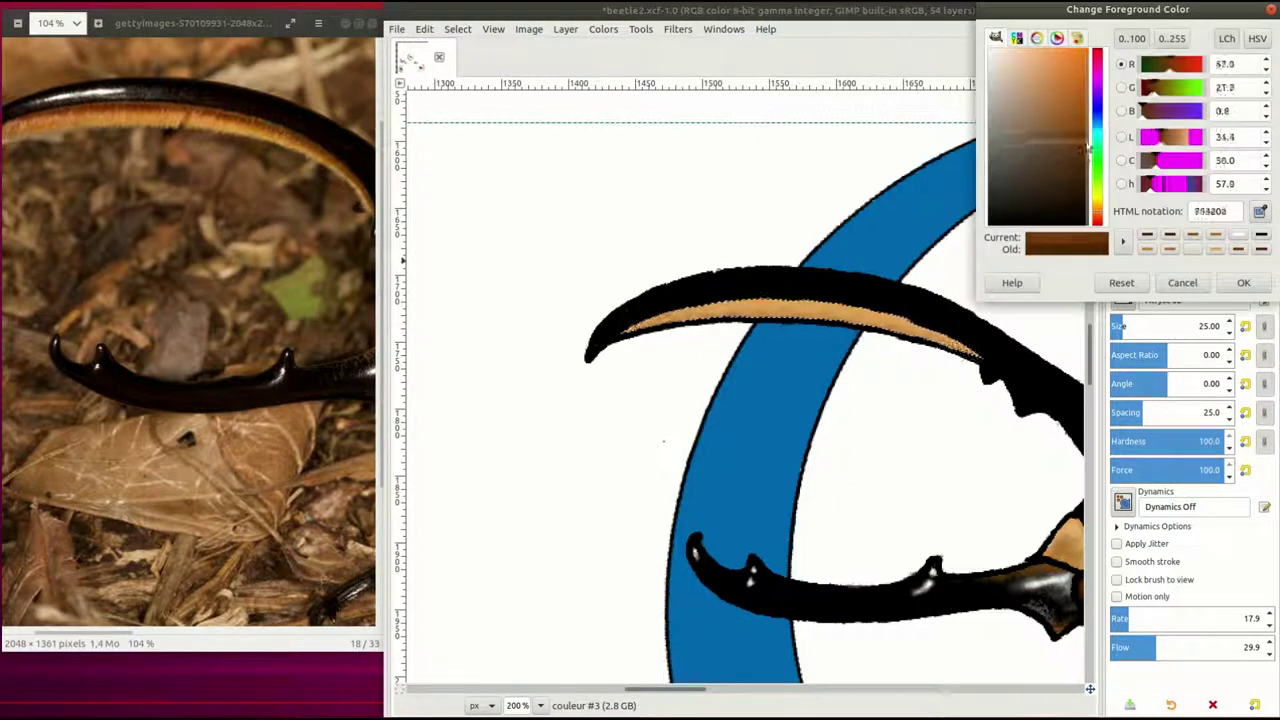
click(1242, 283)
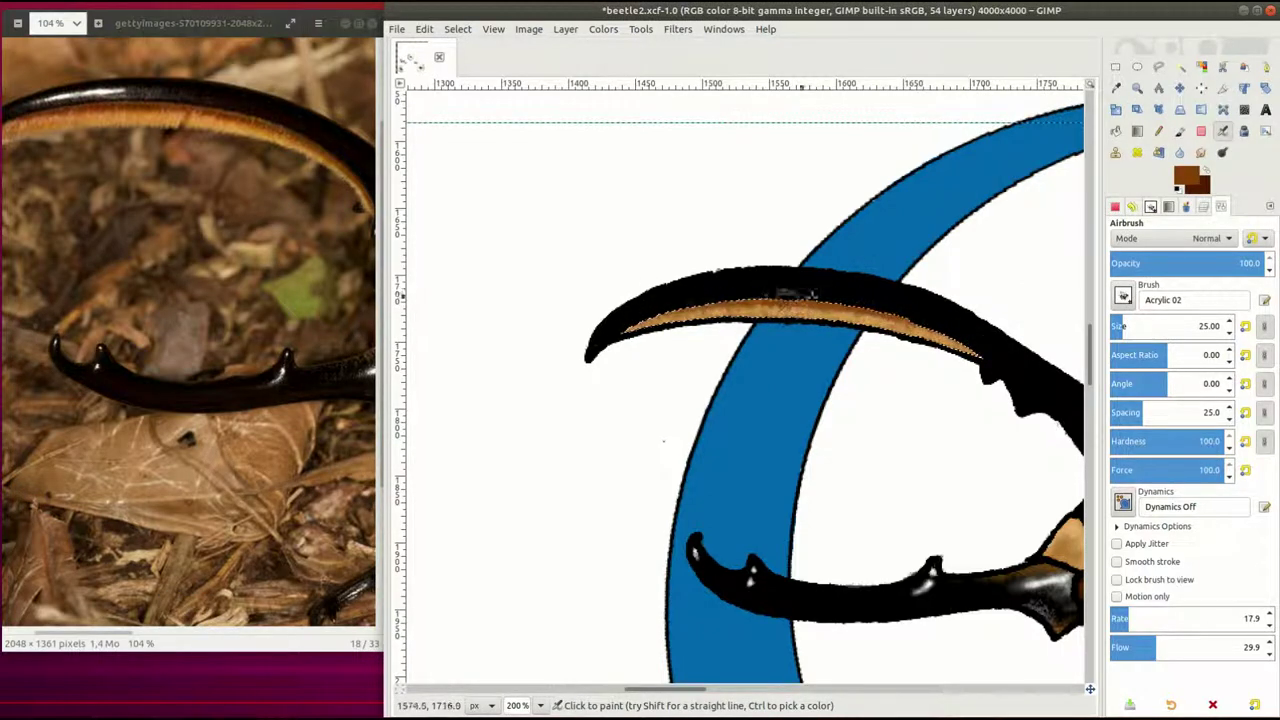
ctrl+click(780, 308)
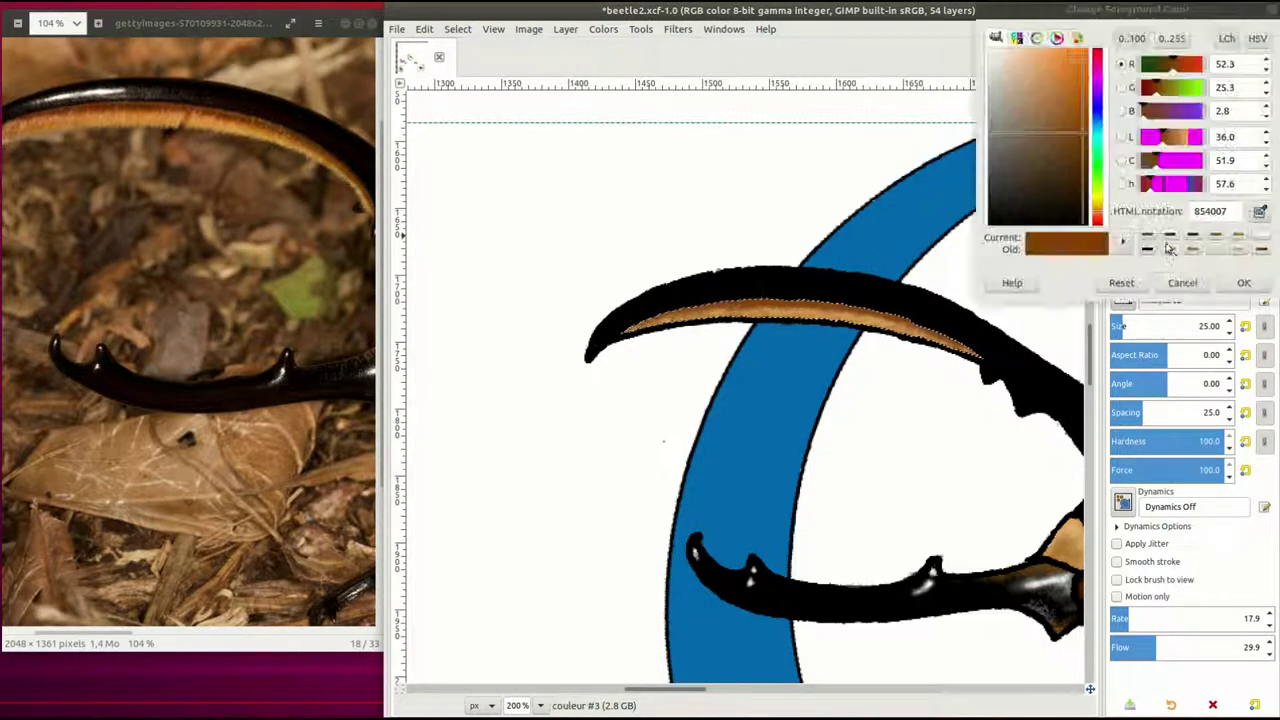
ctrl+click(745, 308)
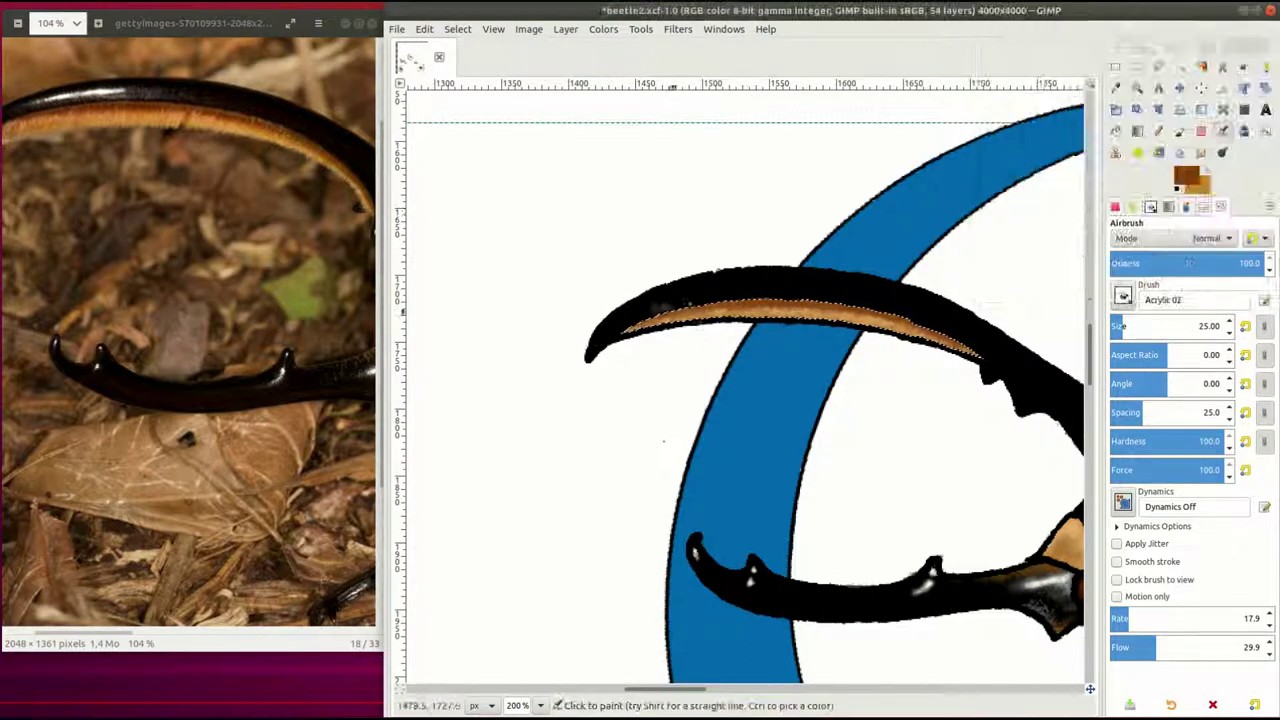
click(540, 705)
click(529, 674)
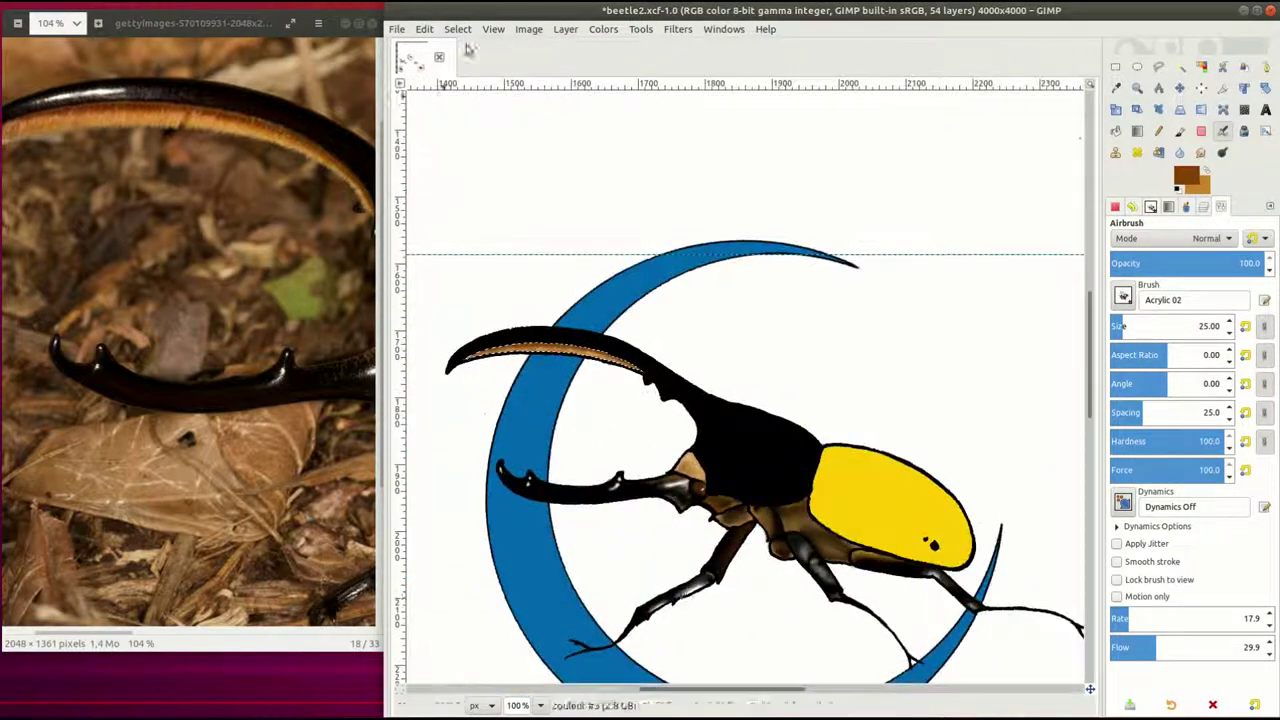
Make couleur #3 the active layer and select the black thorax region by colour
key(ctrl+l)
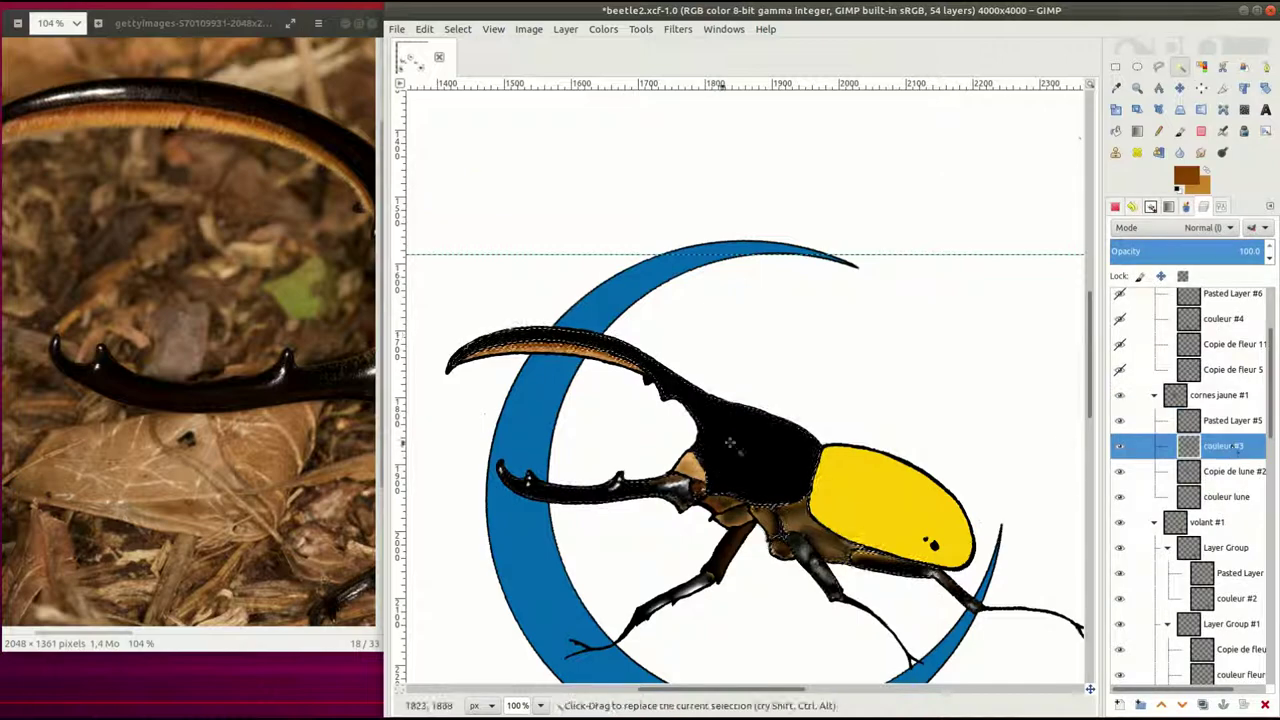
key(u)
key(2)
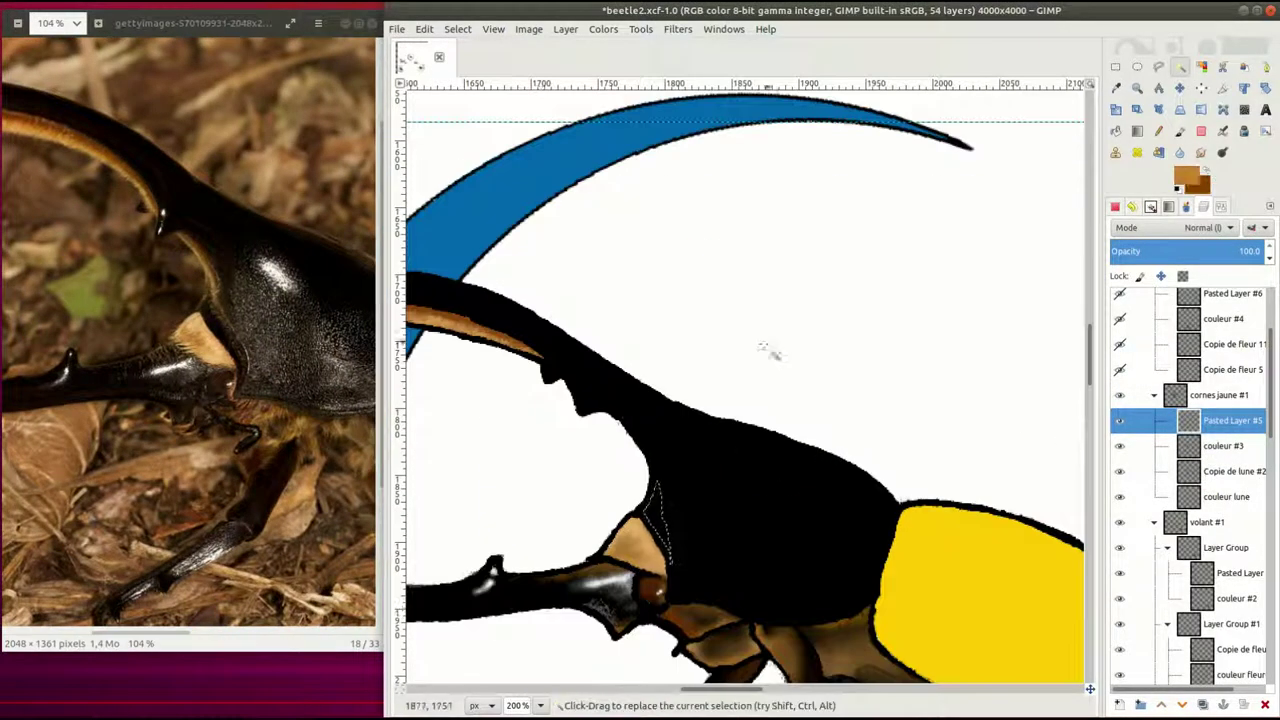
click(1203, 207)
key(ctrl+l)
key(p)
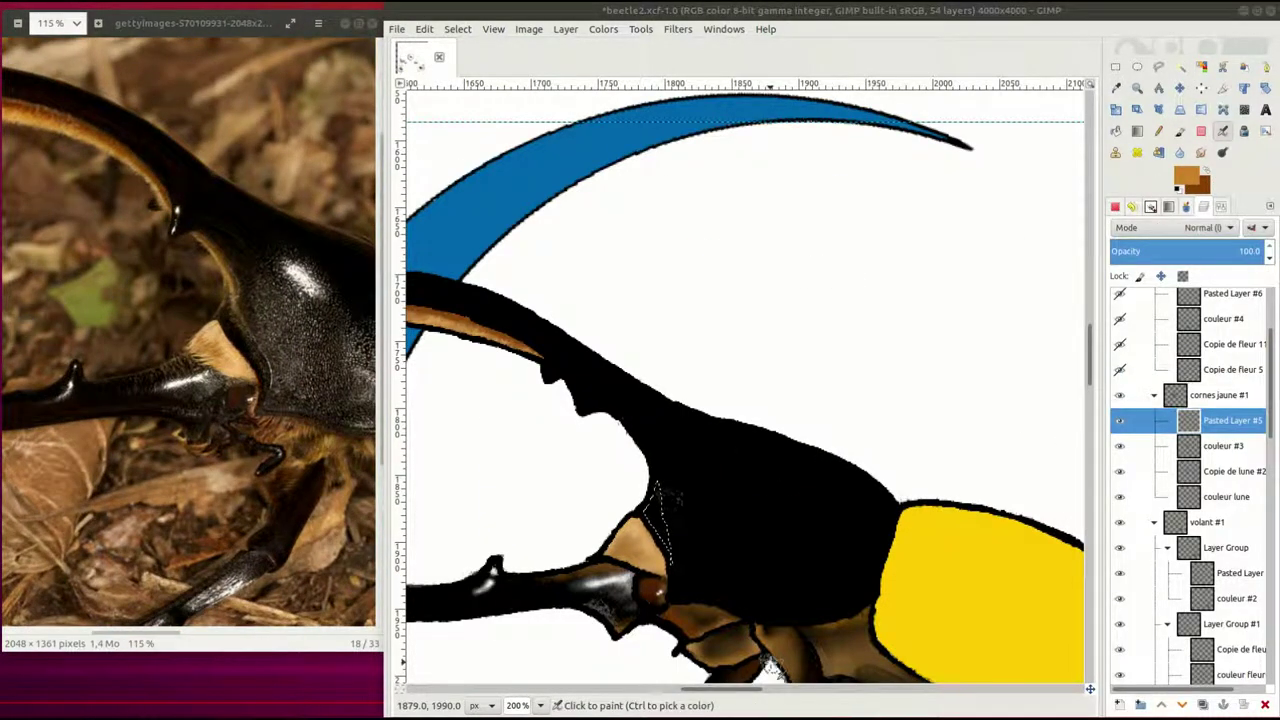
key(a)
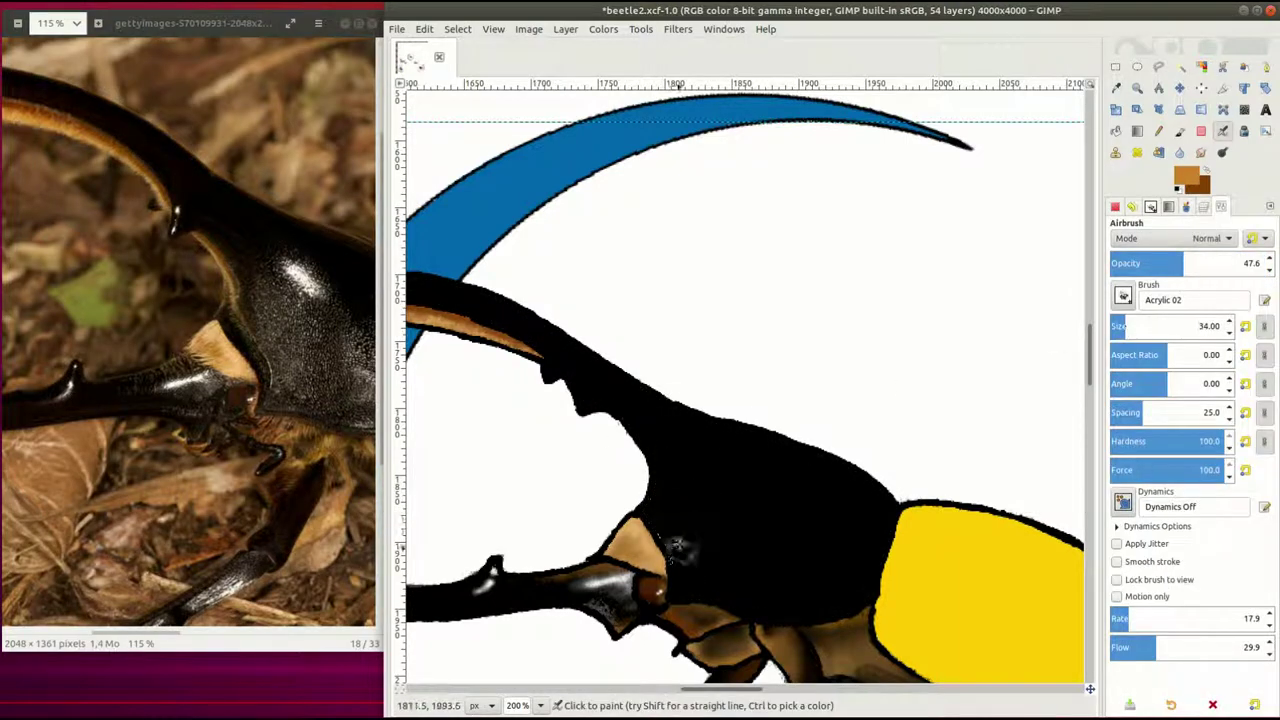
click(1186, 206)
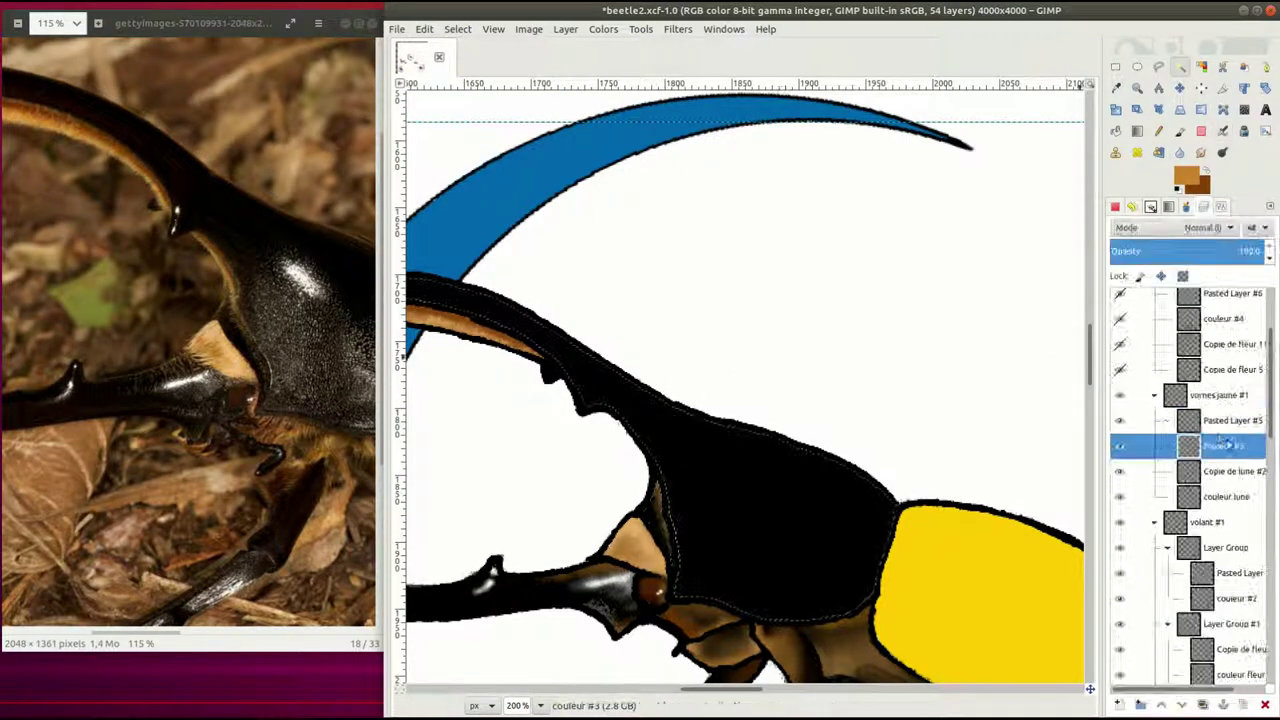
alt+click(1188, 445)
click(1150, 206)
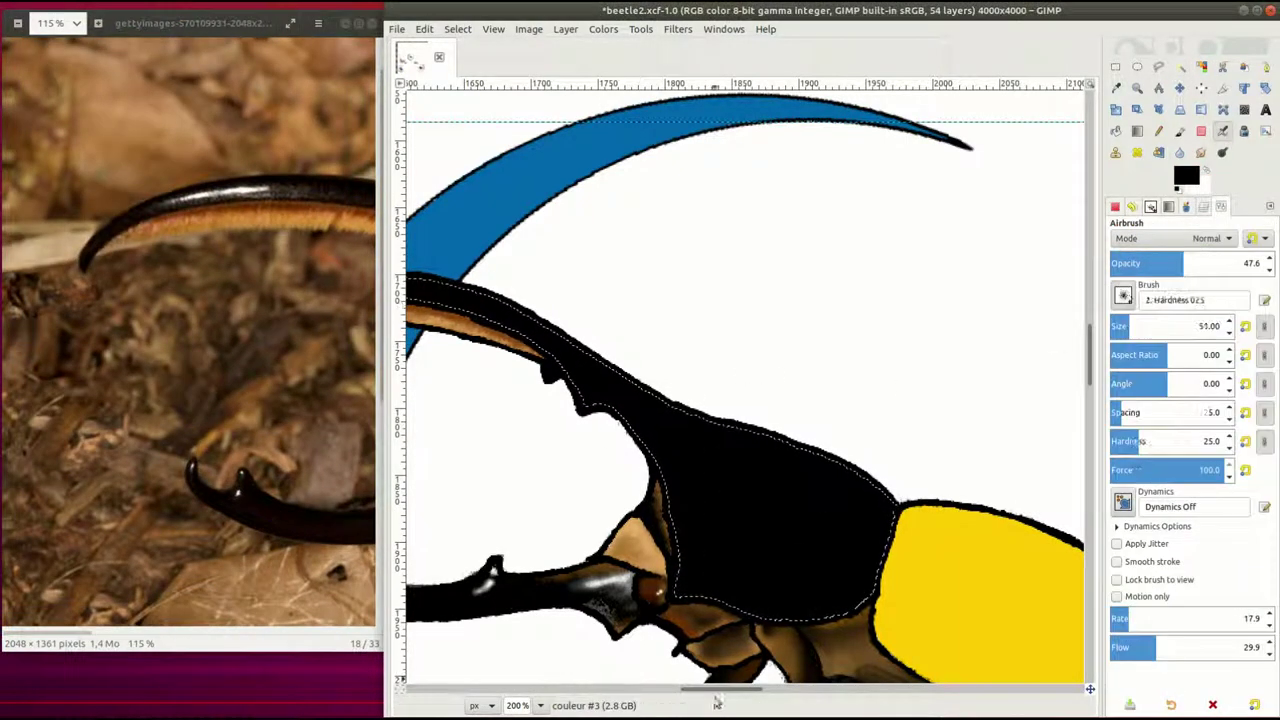
Airbrush a white highlight along the upper horn and set the brush size to 12
scroll(711, 440, left, 10)
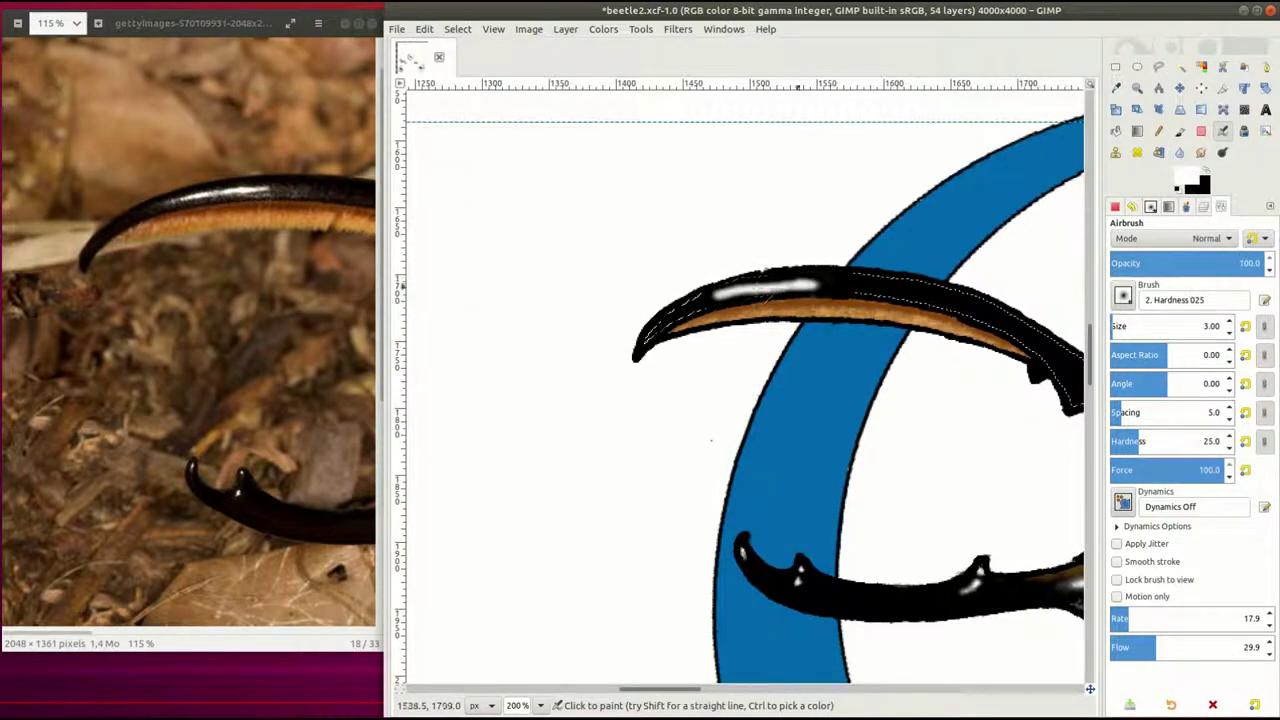
key(bracketleft)
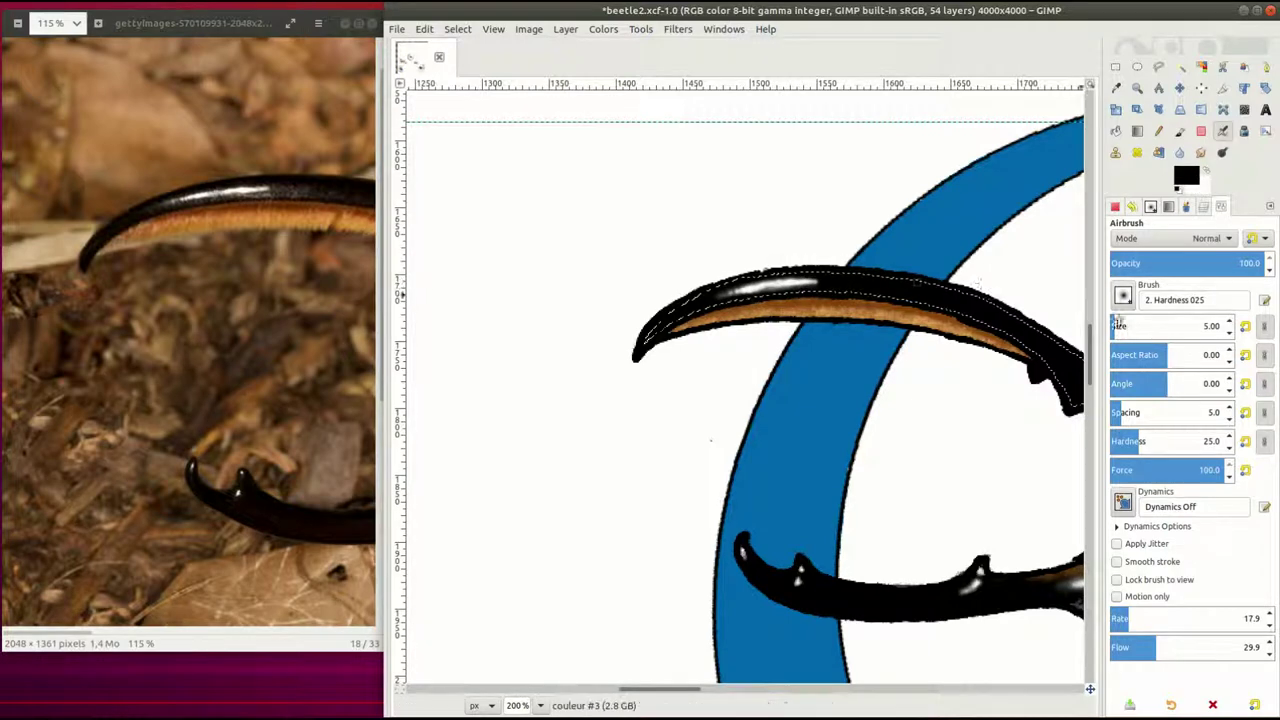
key(x)
drag(778, 292, 868, 293)
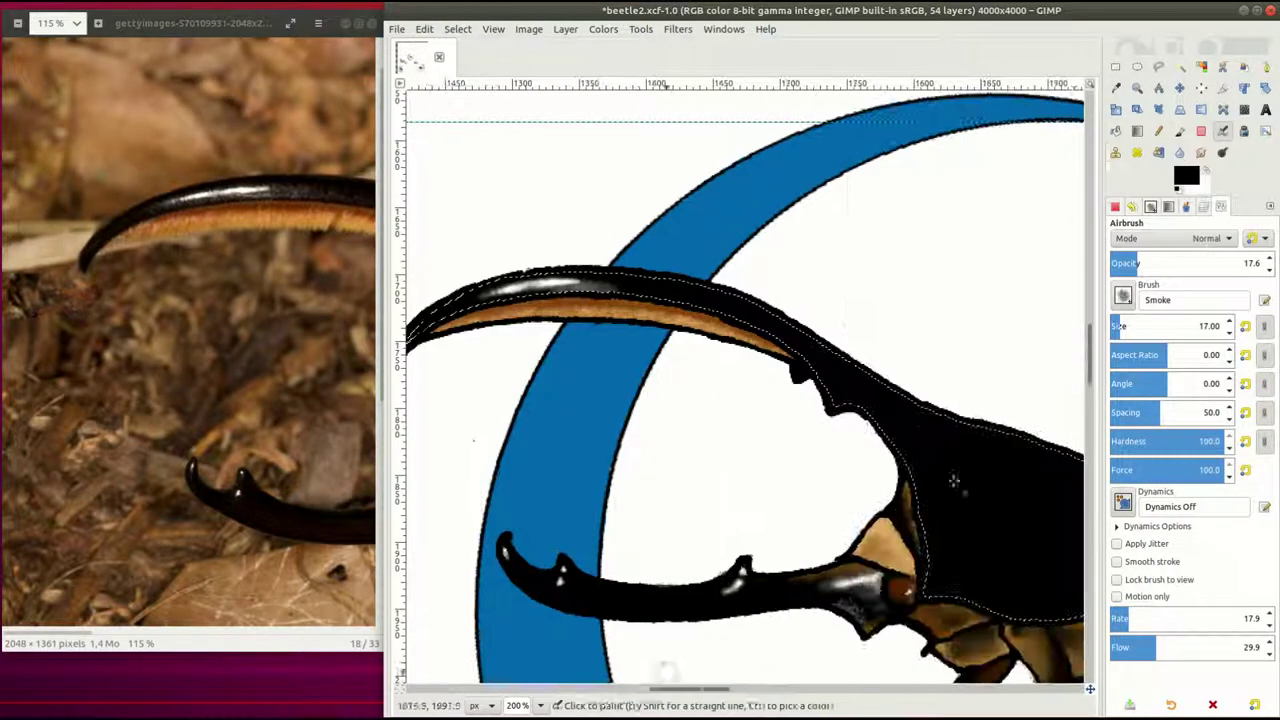
scroll(700, 470, right, 5)
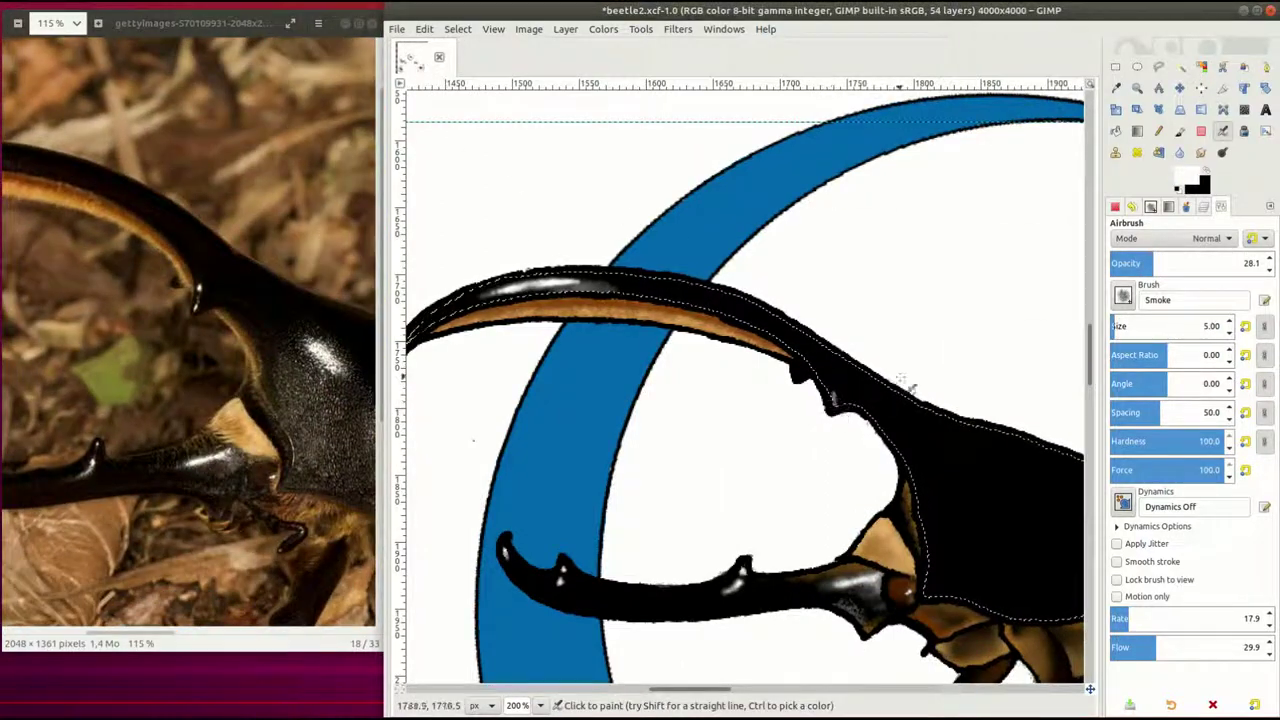
key(ctrl)
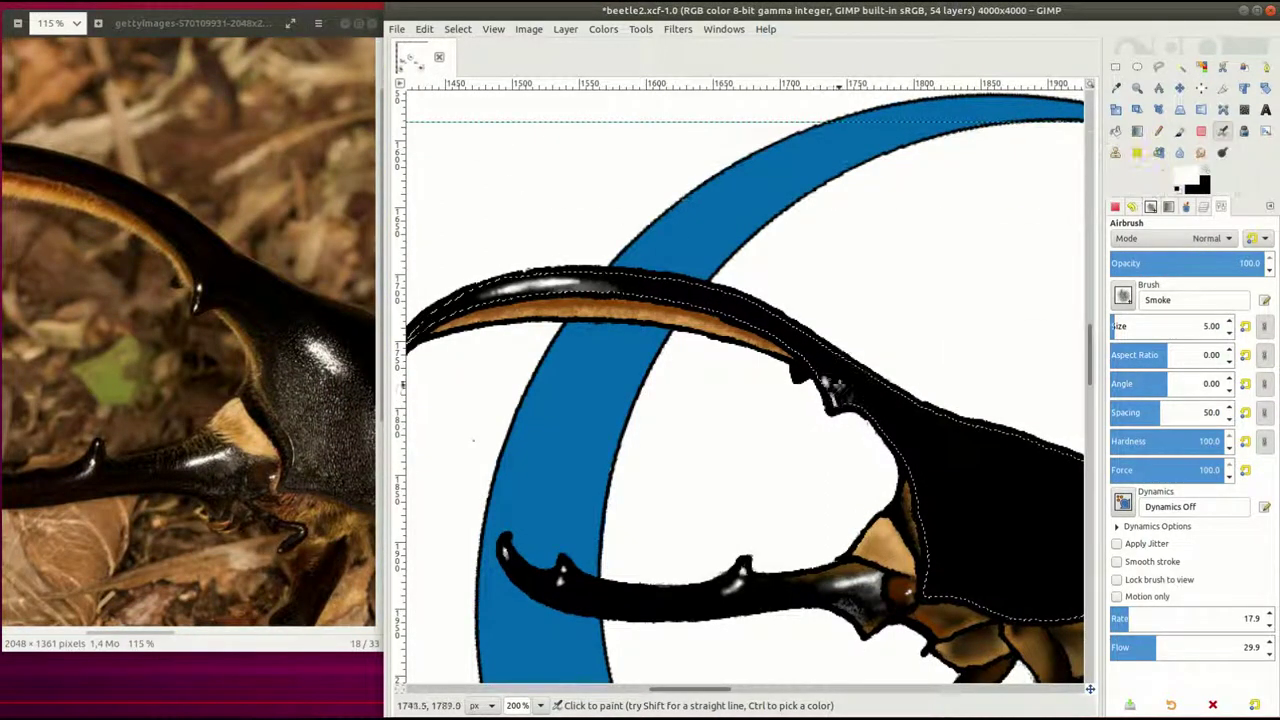
text(12)
key(Return)
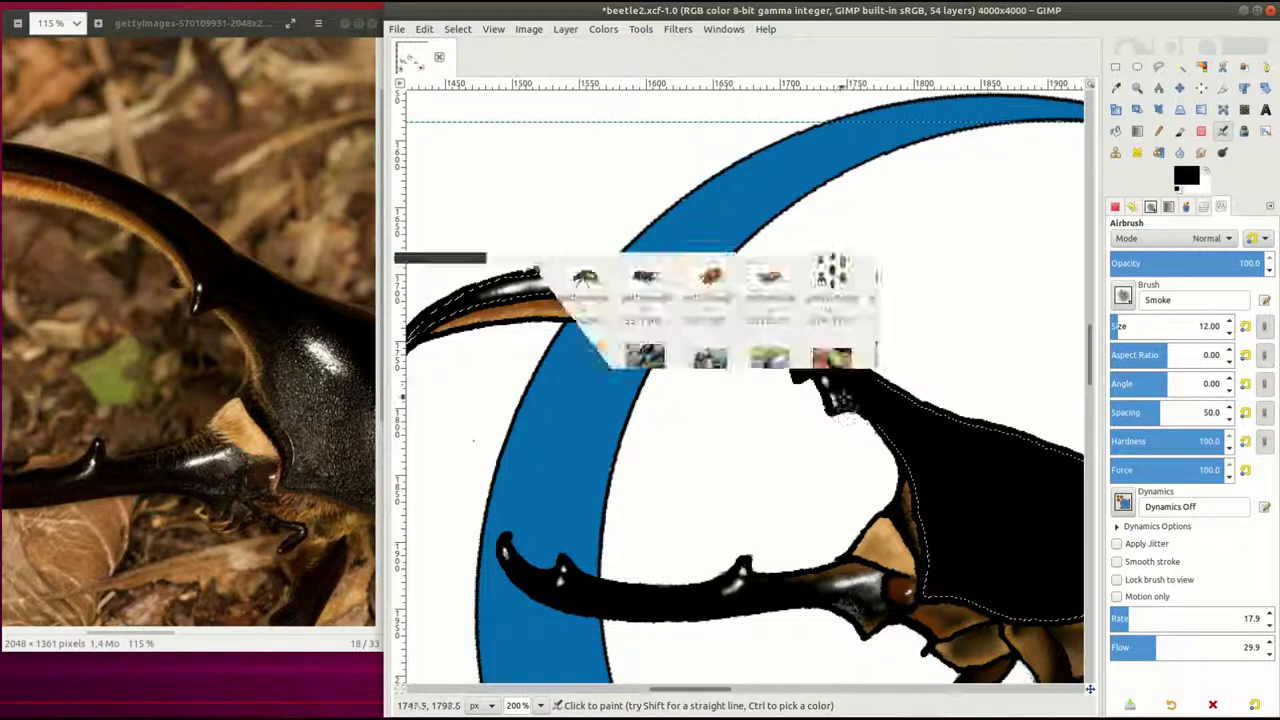
Airbrush brown along the thorax rim with a soft brush and pick a brown colour
click(828, 370)
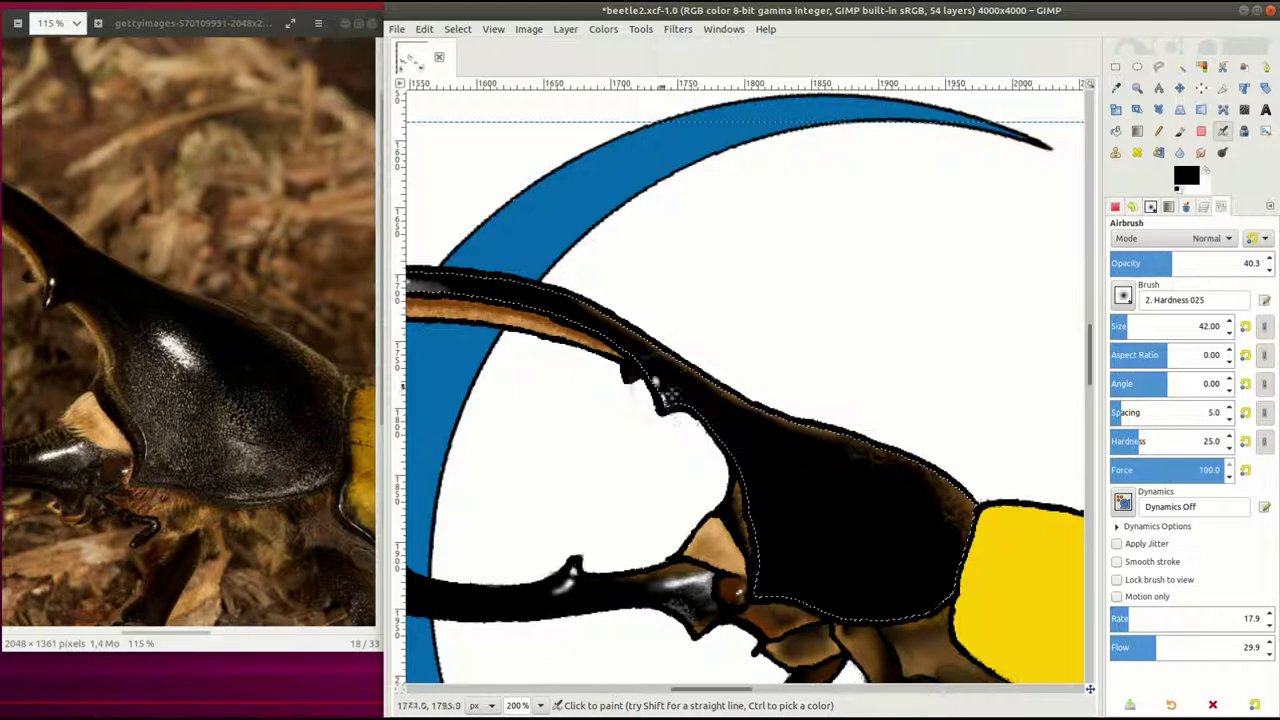
click(1187, 176)
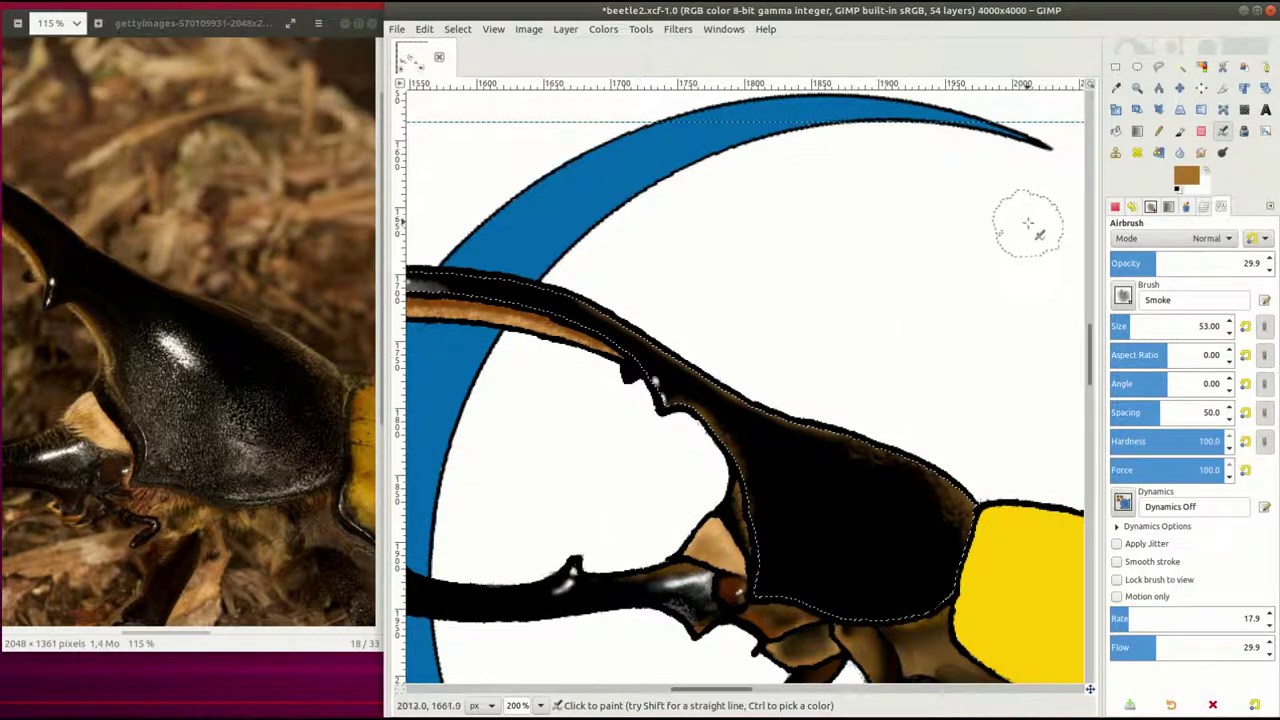
Test Acrylic 04 and other textured brushes on the thorax, then undo the test strokes
click(1122, 295)
click(1160, 400)
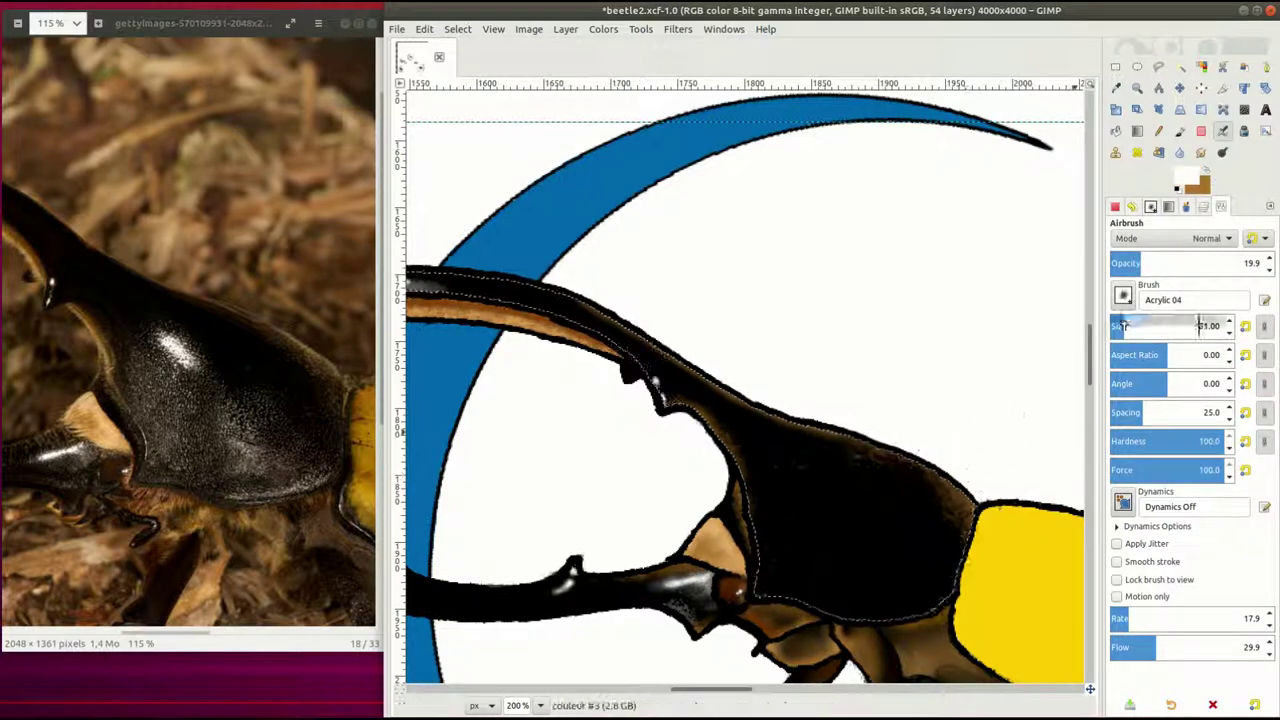
click(1122, 295)
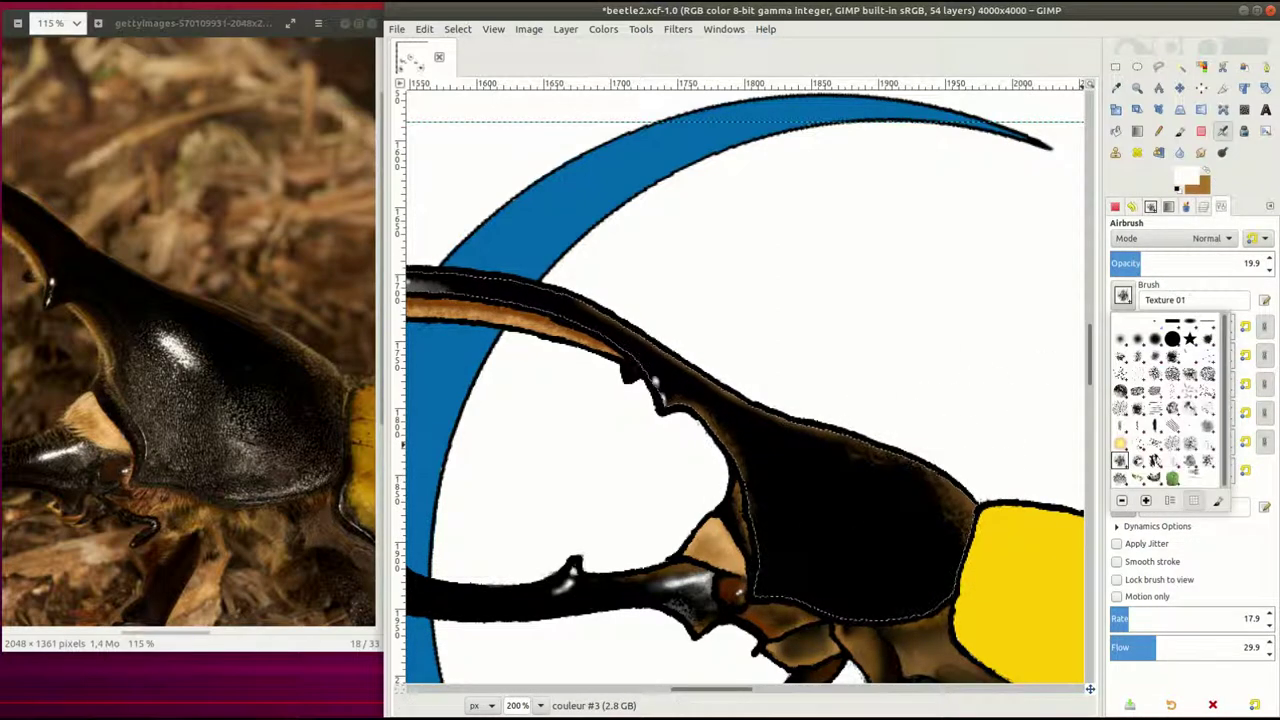
click(1157, 397)
click(1122, 295)
click(1157, 397)
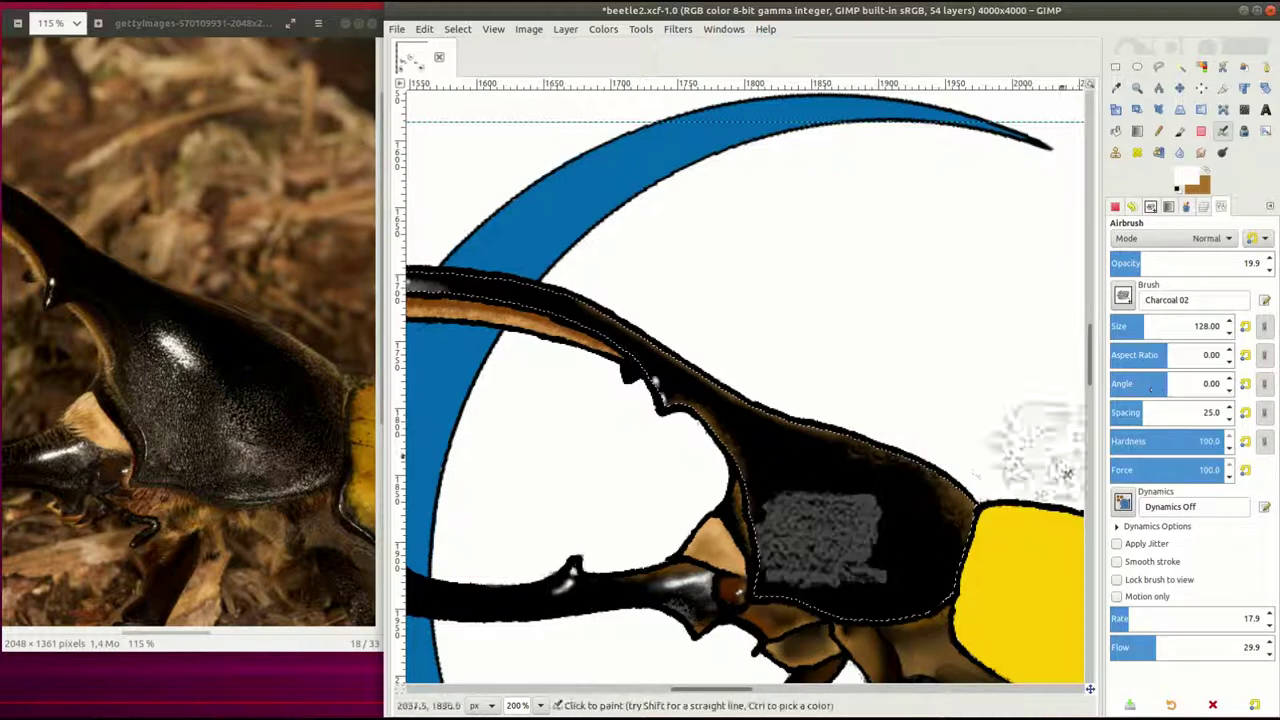
key(ctrl+z)
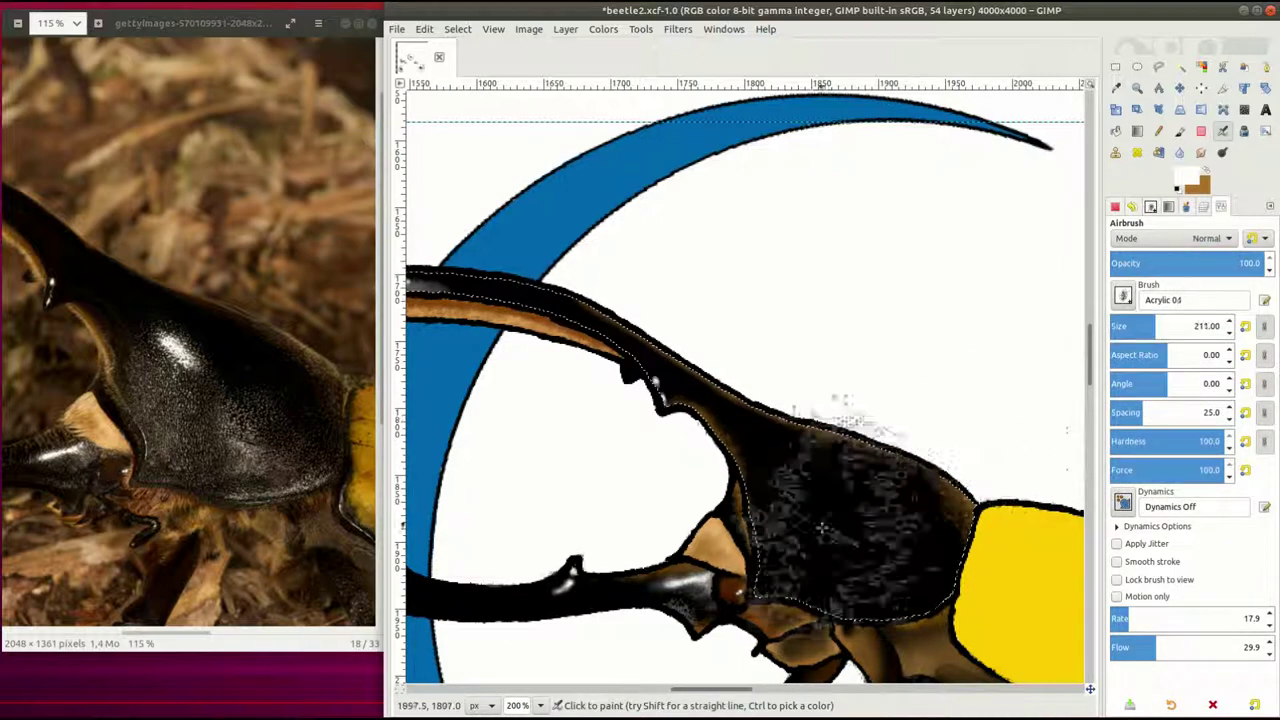
key(ctrl+z)
key(ctrl+z)
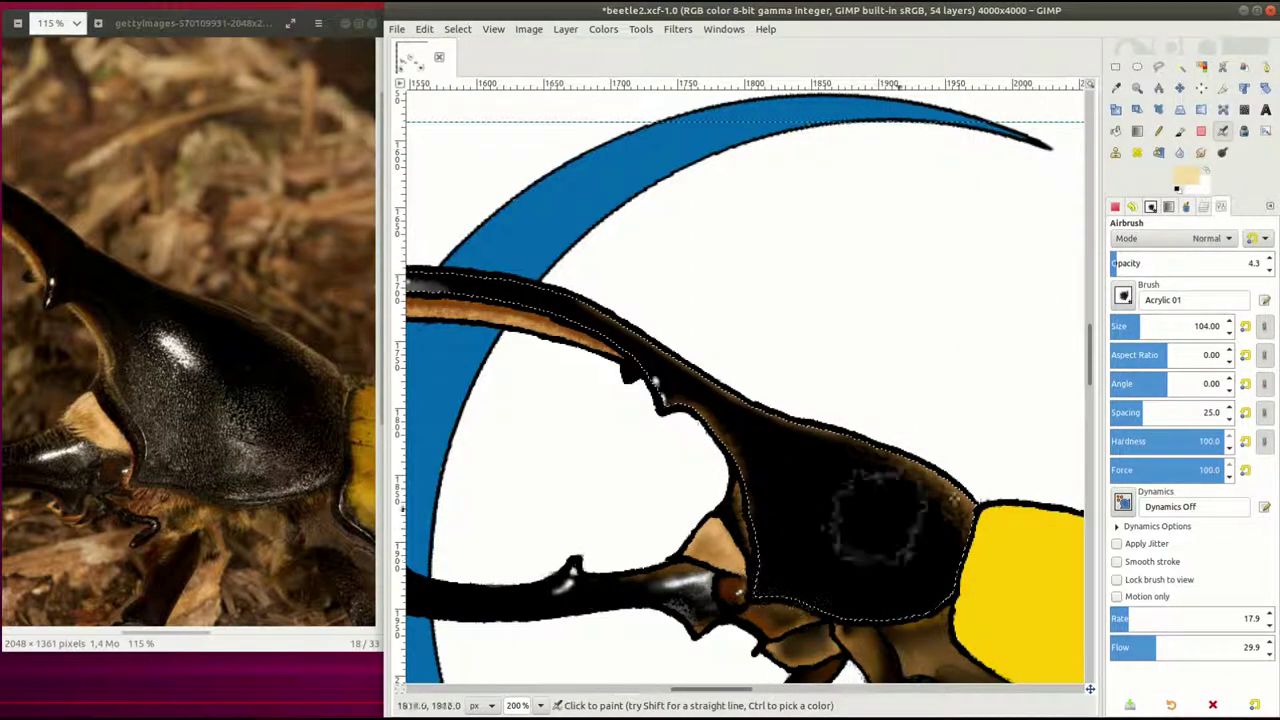
Set a near-white colour with lower opacity and a smaller, rotated, reshaped brush tip
drag(778, 528, 866, 578)
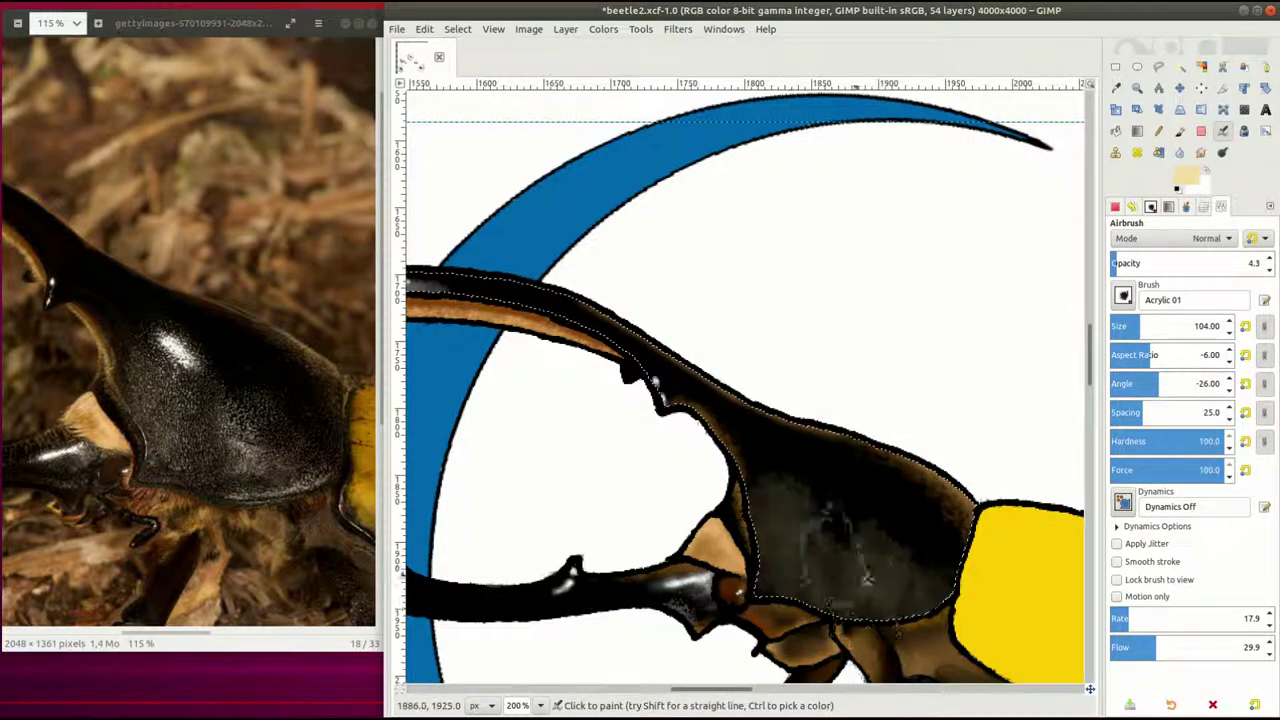
ctrl+click(942, 397)
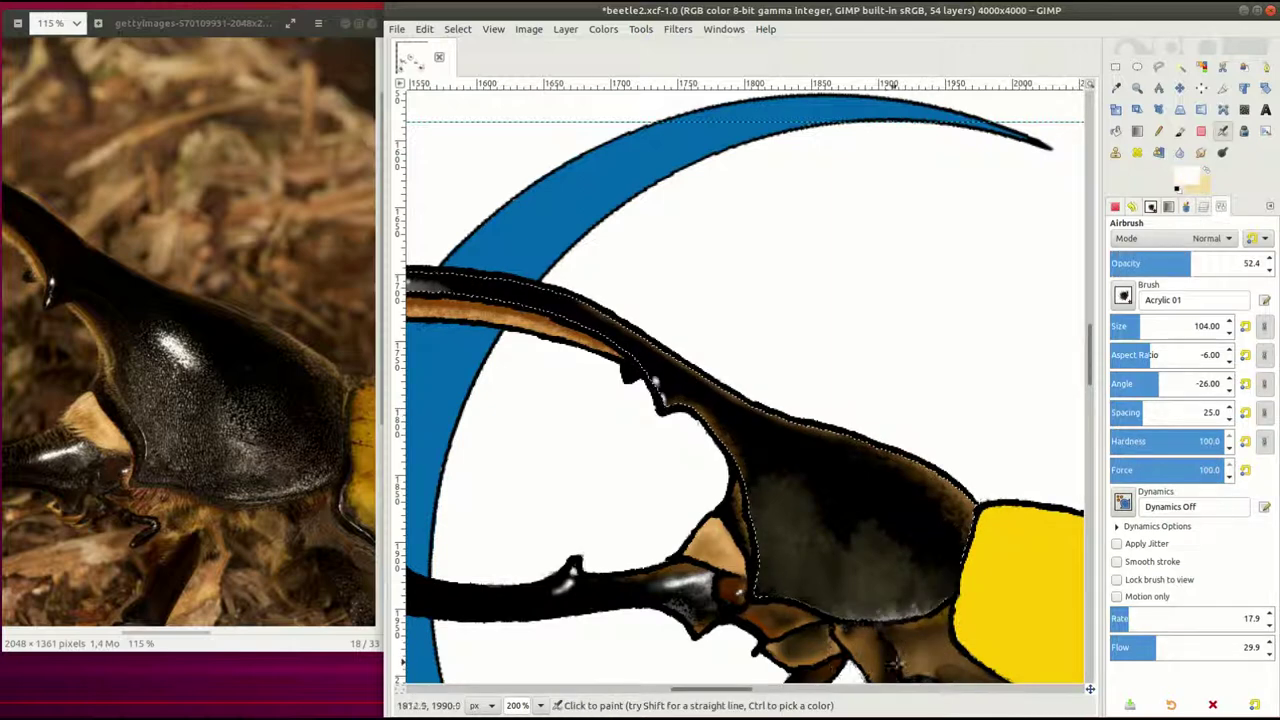
click(1182, 383)
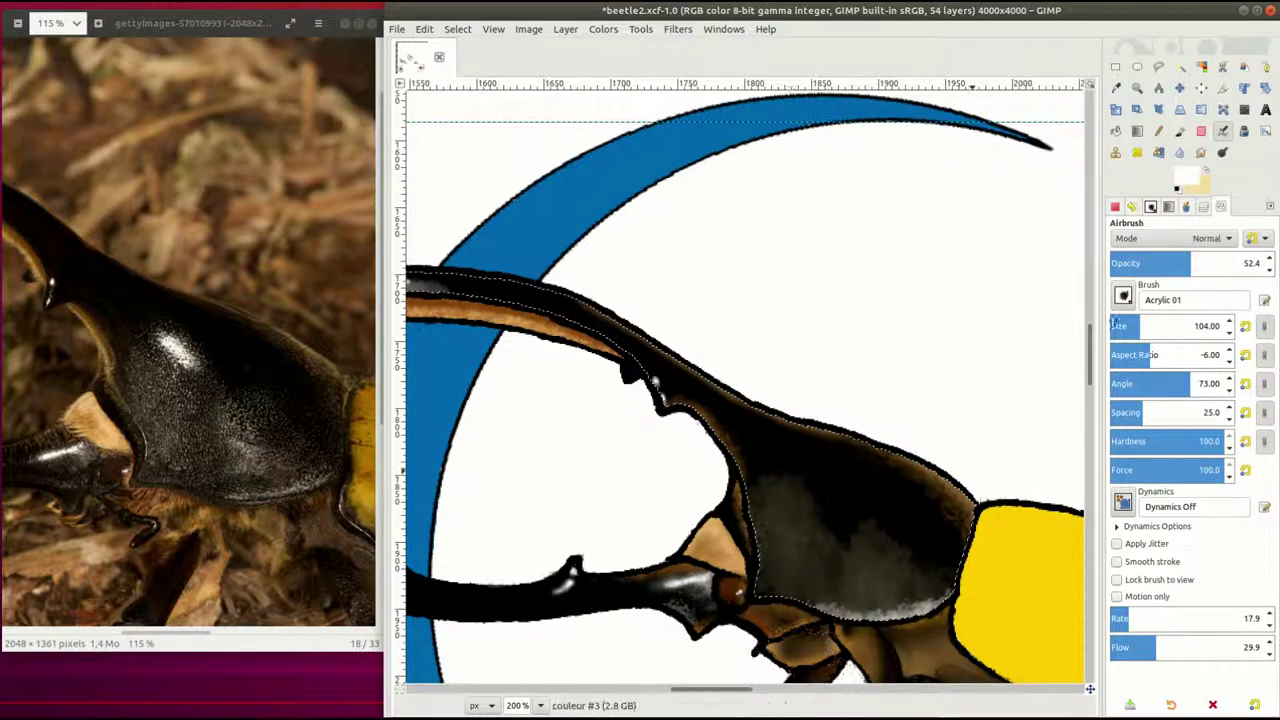
click(1117, 263)
click(1182, 354)
click(1116, 383)
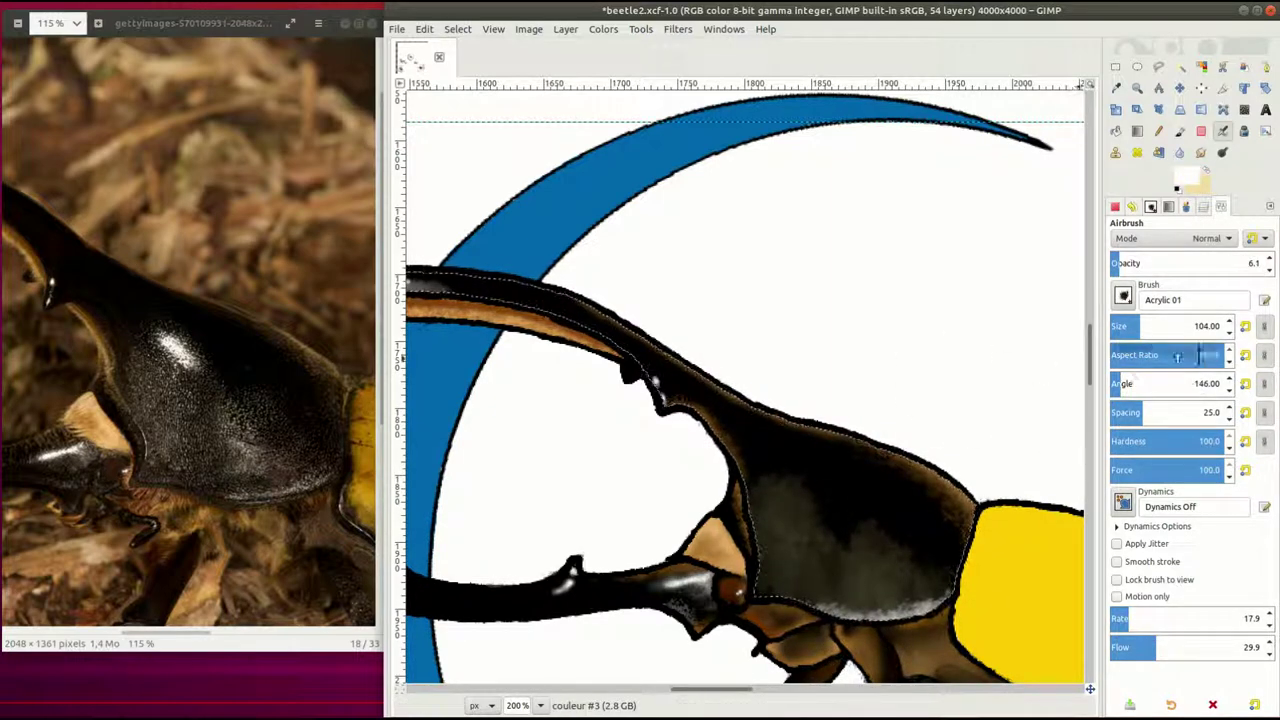
mouse_move(1177, 356)
mouse_down()
mouse_move(1140, 356)
mouse_move(1137, 384)
mouse_up()
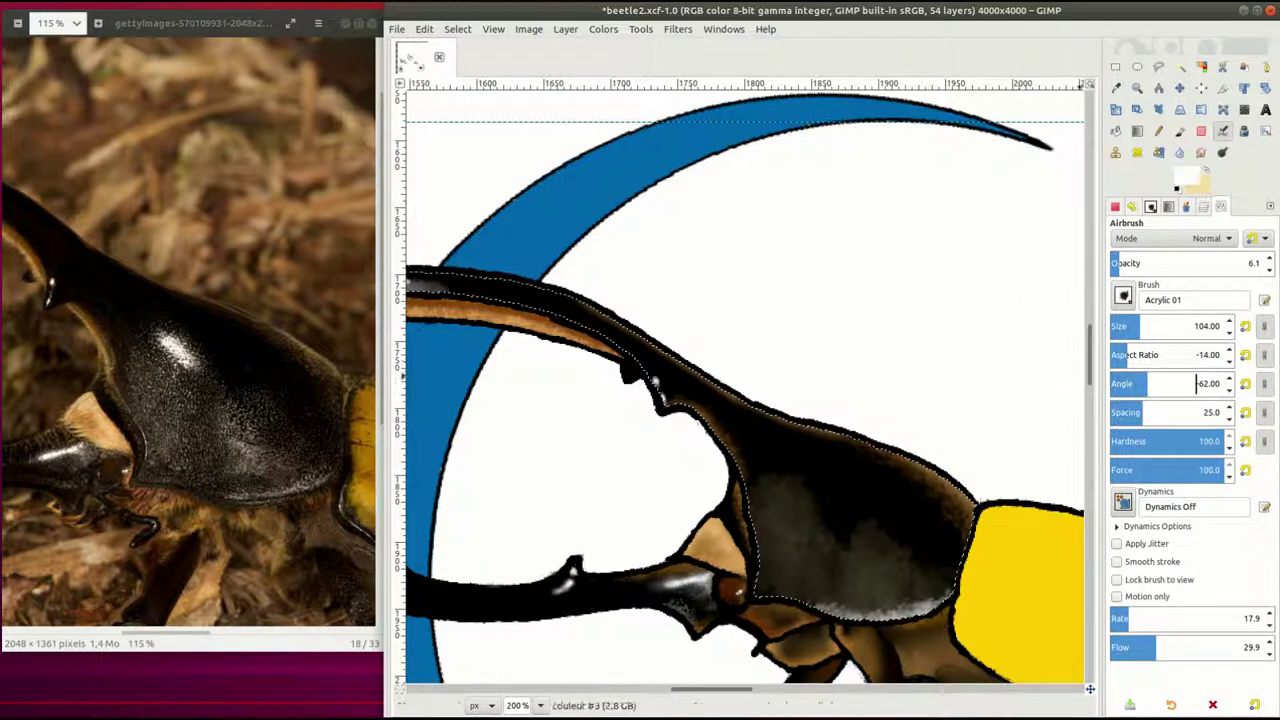
key(Return)
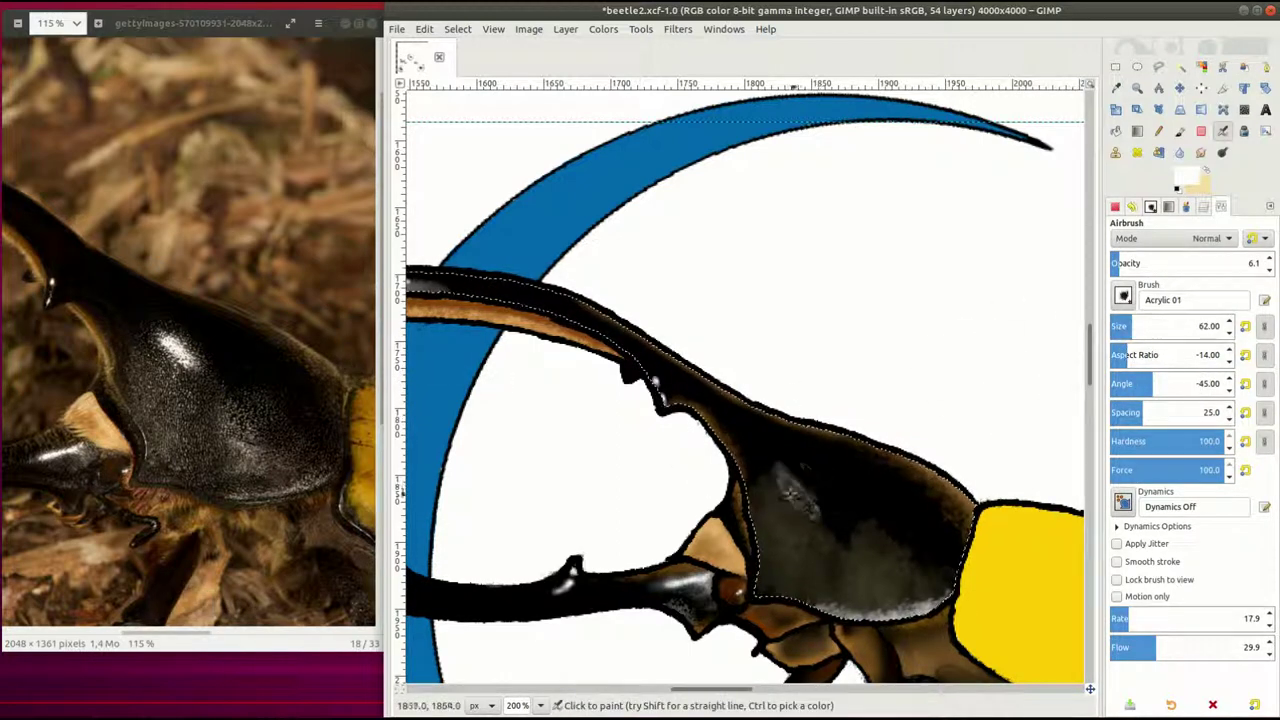
drag(1146, 262, 1242, 263)
key(bracketleft)
key(bracketleft)
key(bracketleft)
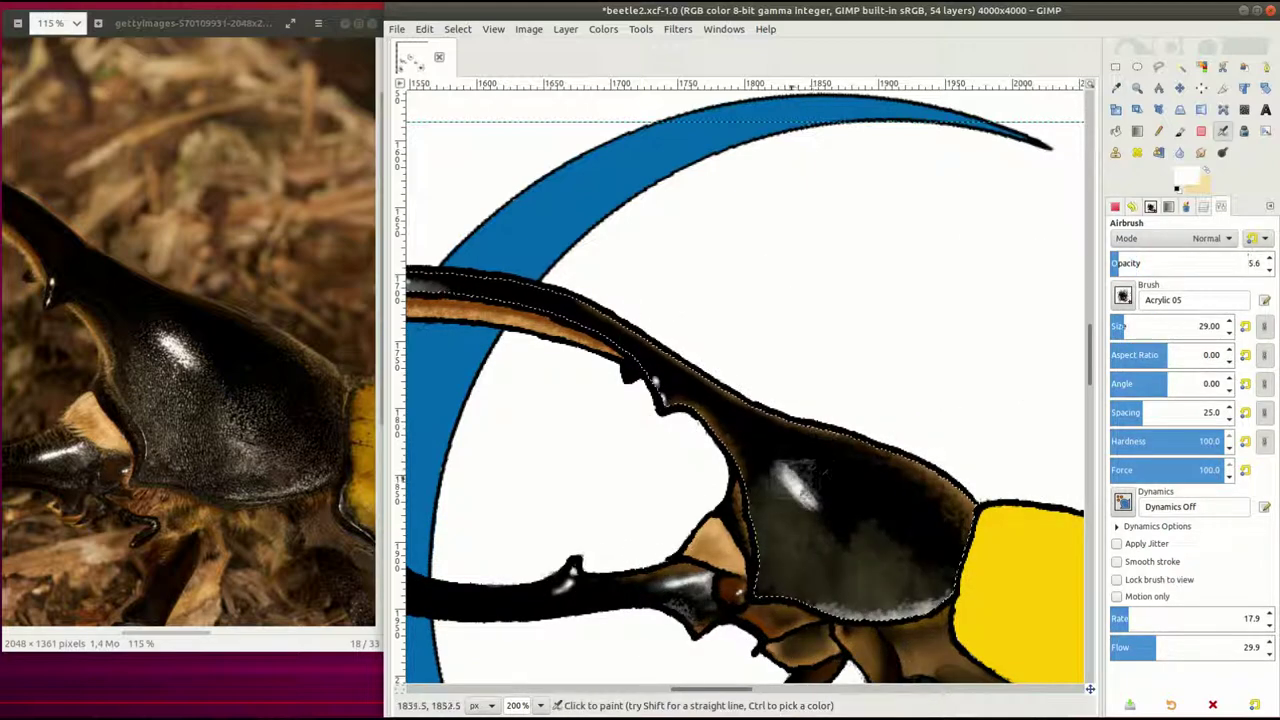
Paint a white highlight and light grey sheen across the thorax
mouse_move(827, 480)
mouse_down()
mouse_move(790, 500)
mouse_move(760, 468)
mouse_up()
drag(790, 520, 920, 570)
mouse_move(760, 560)
mouse_down()
mouse_move(900, 540)
mouse_move(860, 600)
mouse_move(820, 590)
mouse_up()
Deepen the dark shading on the lower thorax with black paint
key(x)
click(1226, 262)
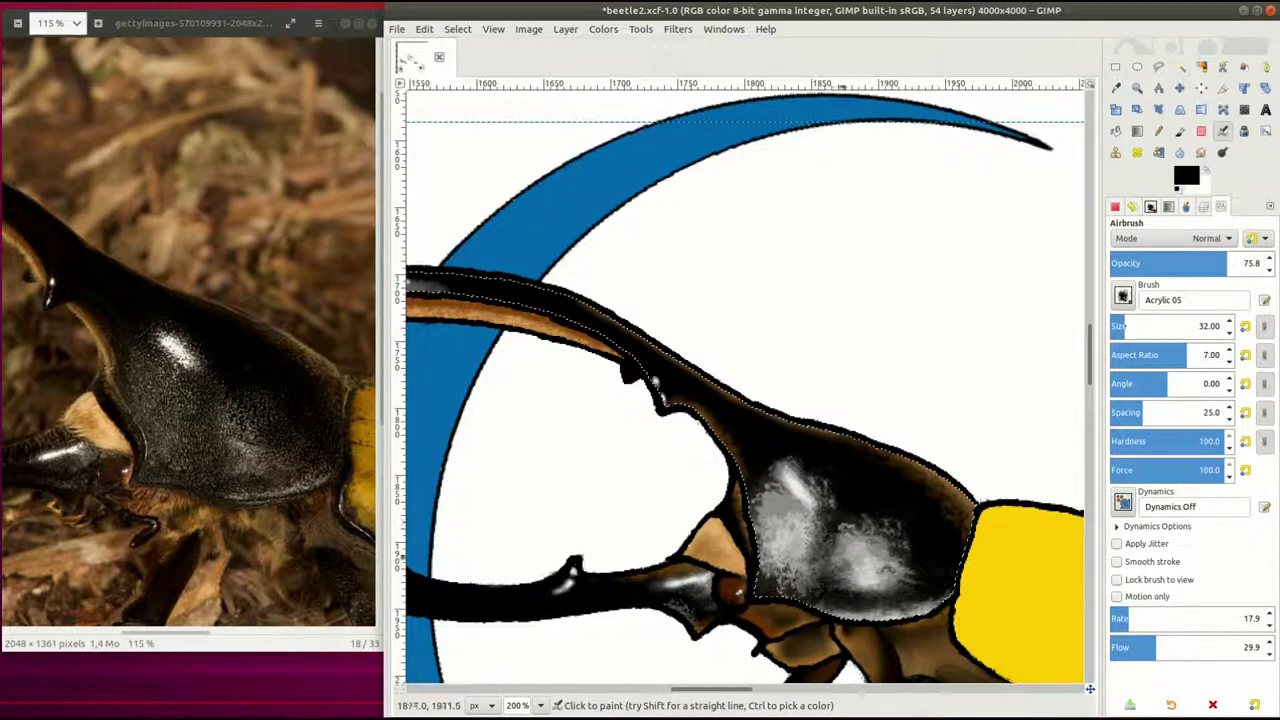
drag(784, 512, 800, 560)
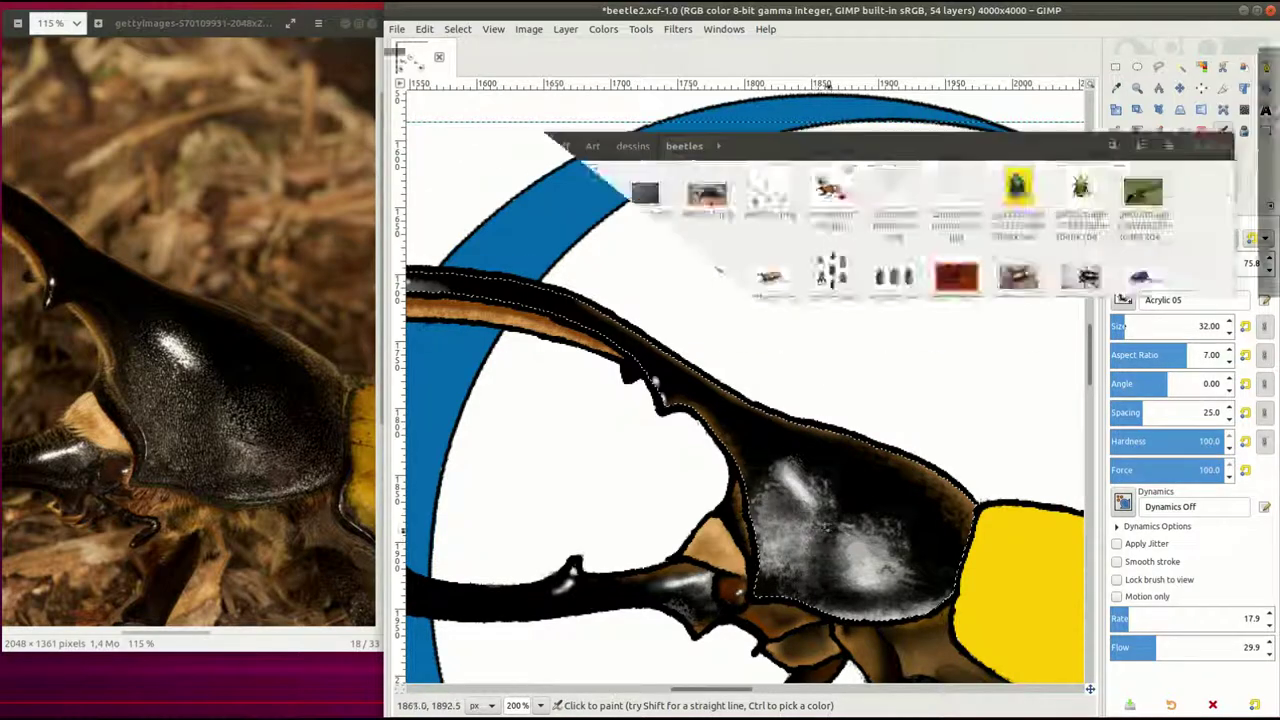
drag(795, 515, 815, 570)
drag(845, 525, 885, 605)
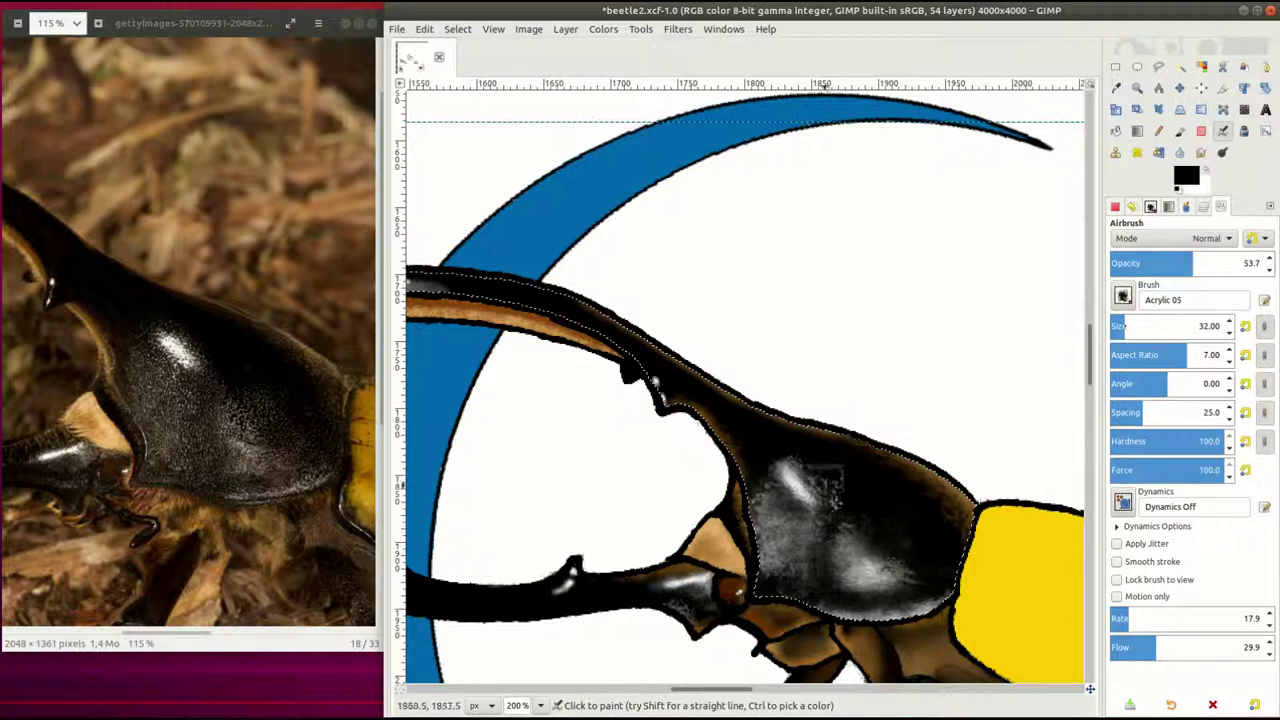
drag(822, 478, 846, 470)
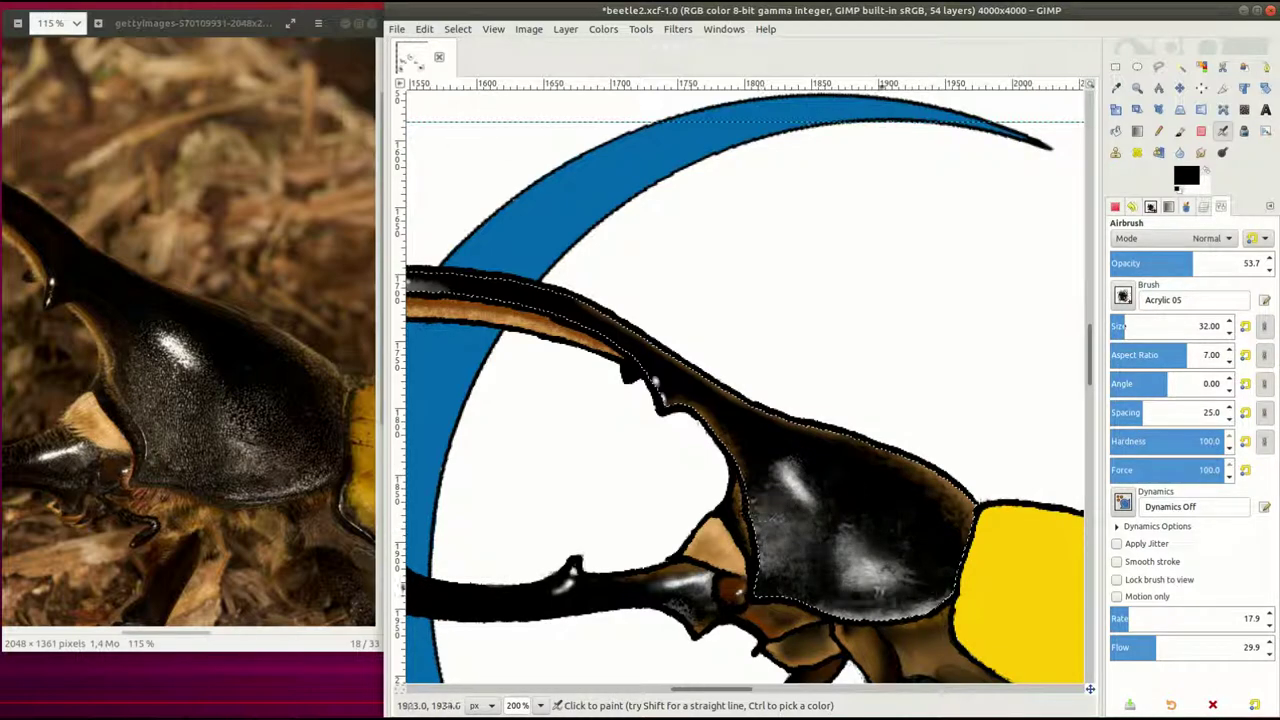
Add whitish speckled highlights on the thorax with light paint at size 189 and lower opacity
key(x)
click(1250, 263)
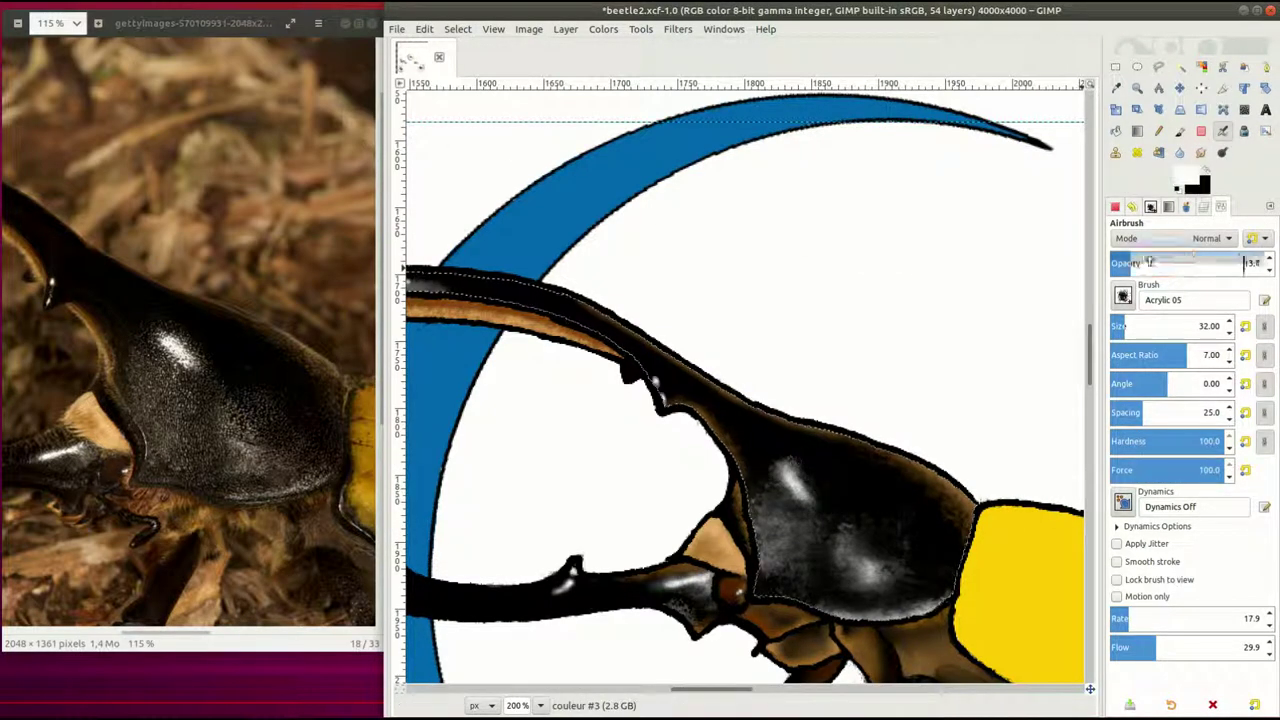
triple_click(1210, 326)
text(14)
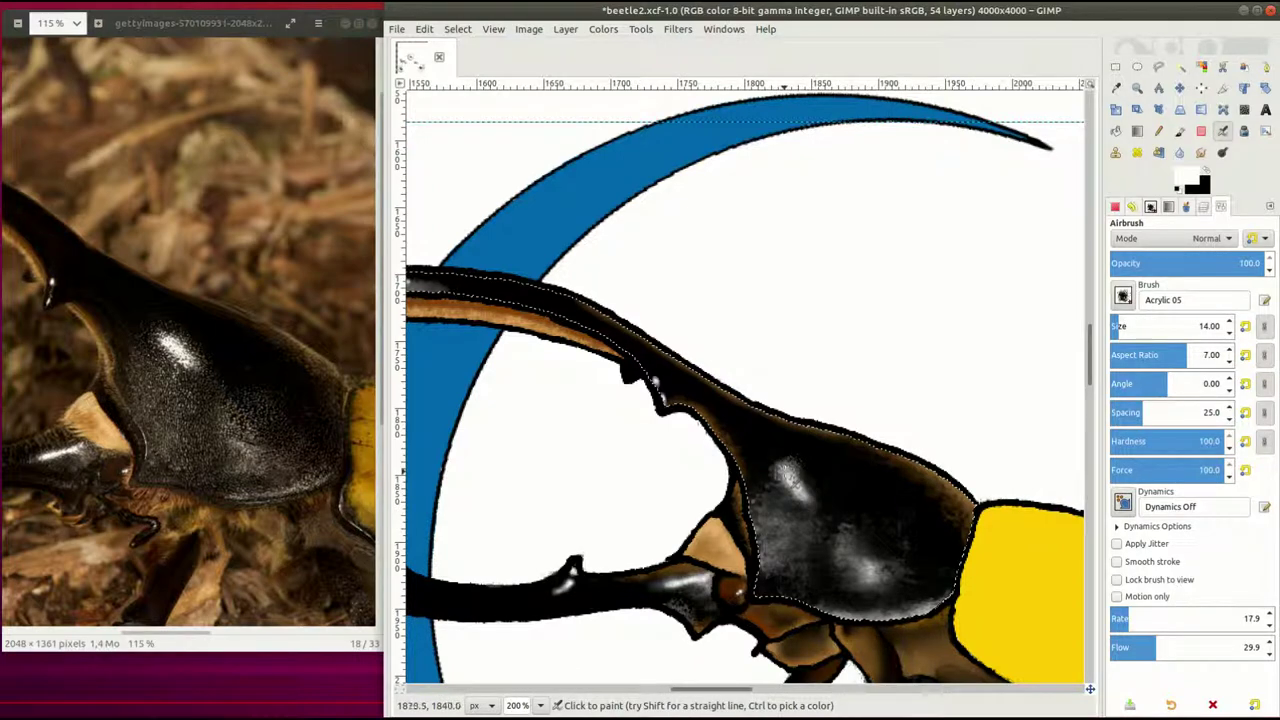
text(x)
click(1152, 263)
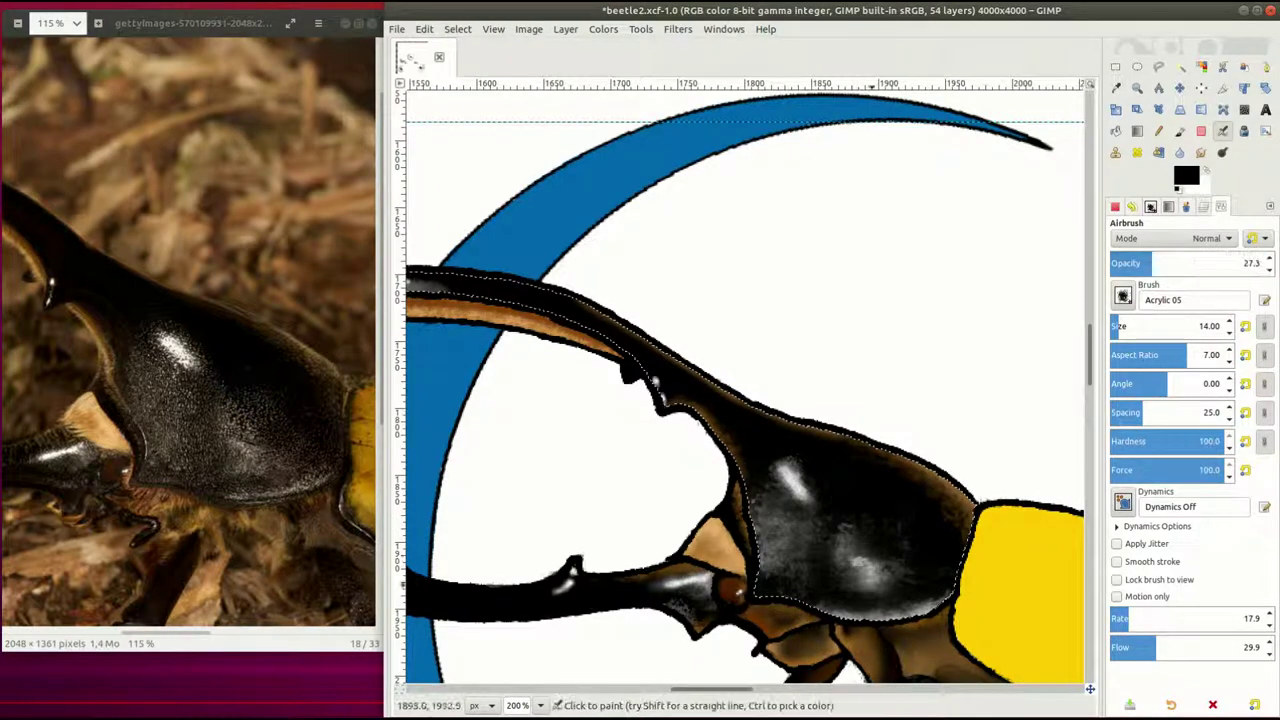
triple_click(1205, 326)
text(189)
drag(853, 545, 915, 537)
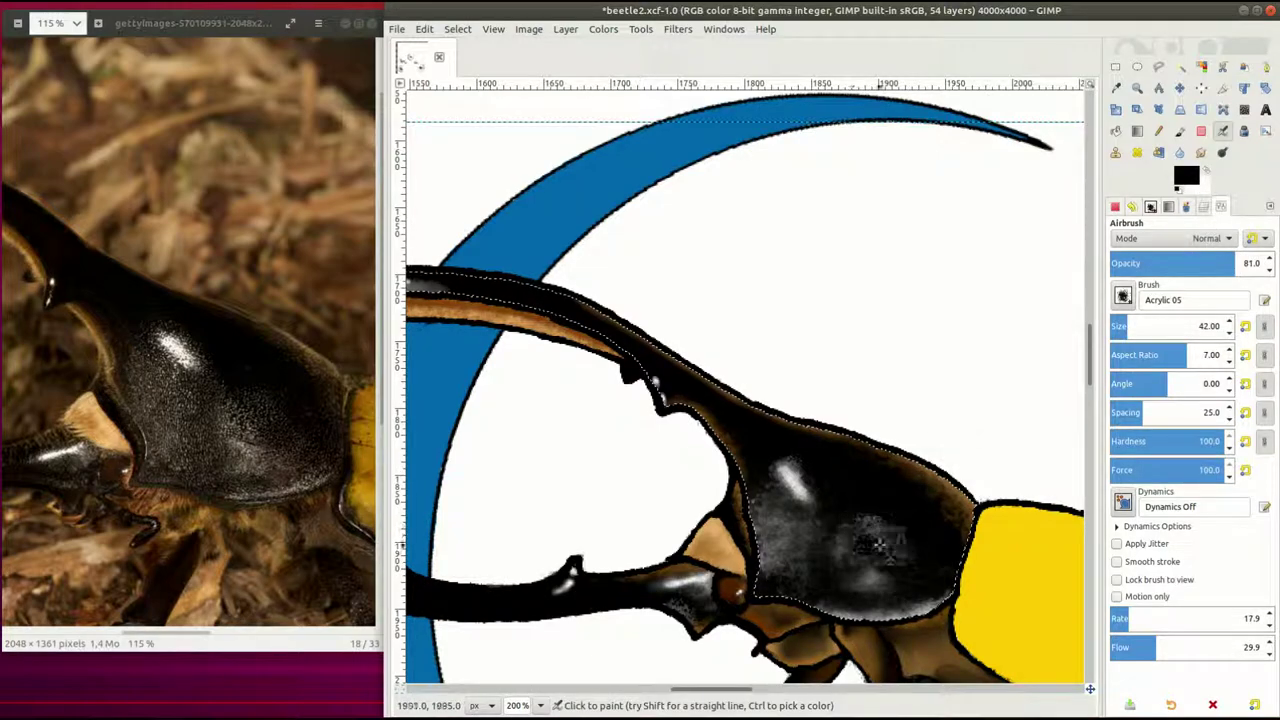
Darken the thorax with small soft black strokes, then zoom out to the whole beetle
click(1186, 176)
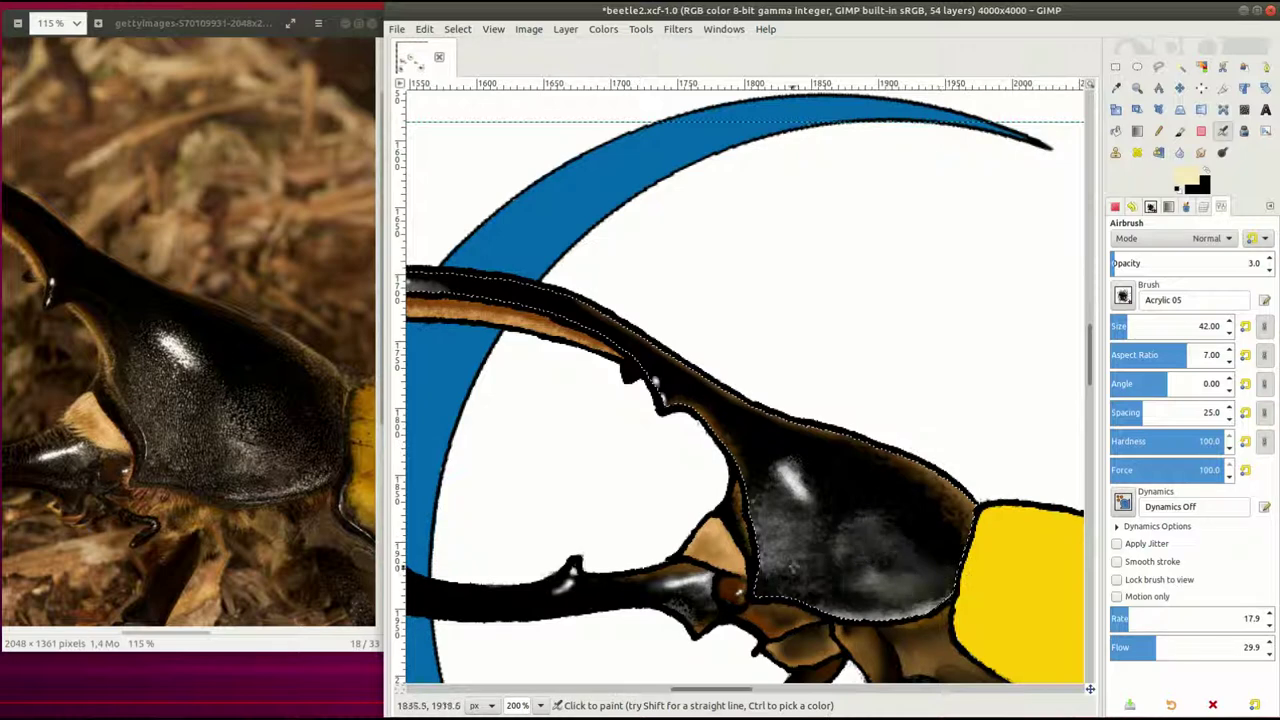
key(x)
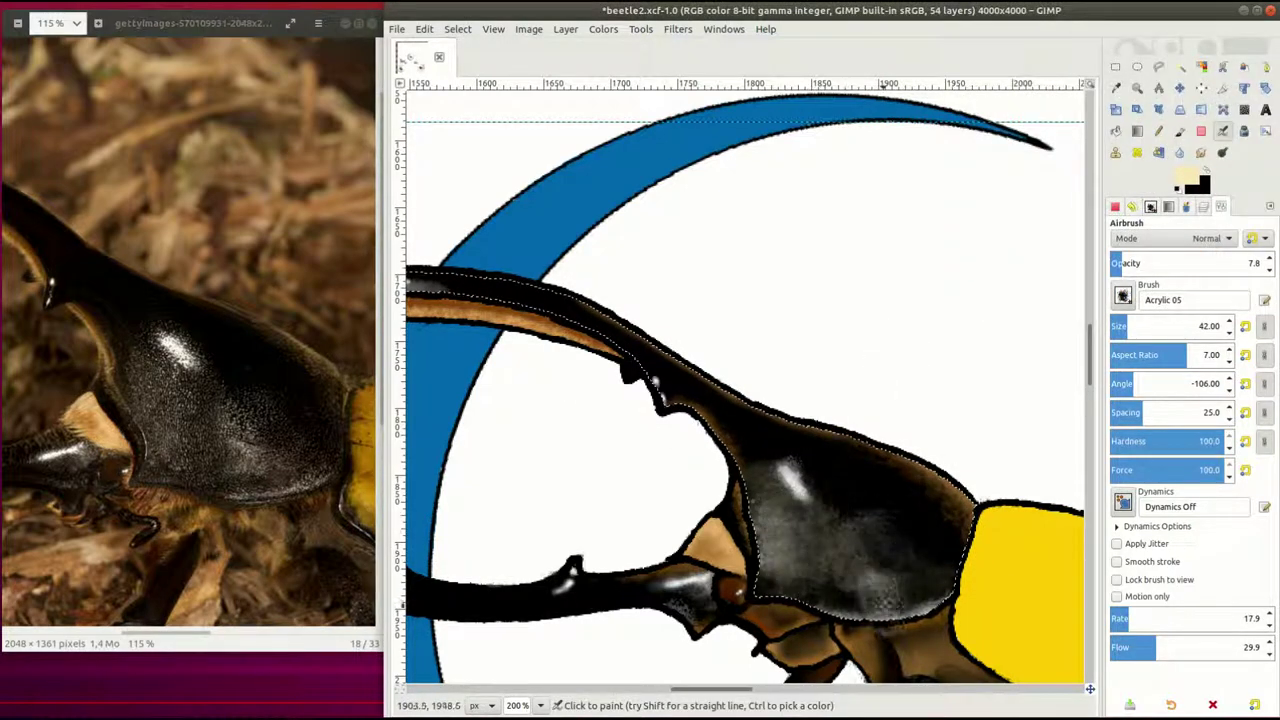
click(1204, 263)
click(1118, 326)
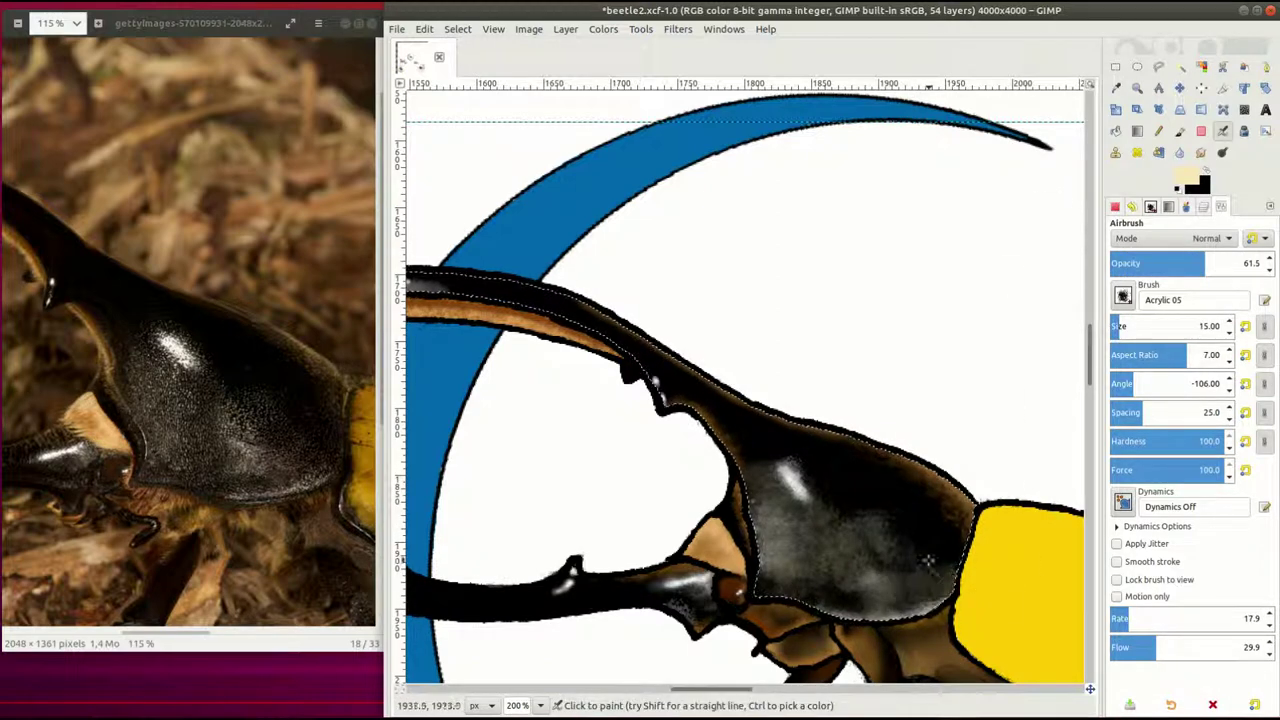
key(x)
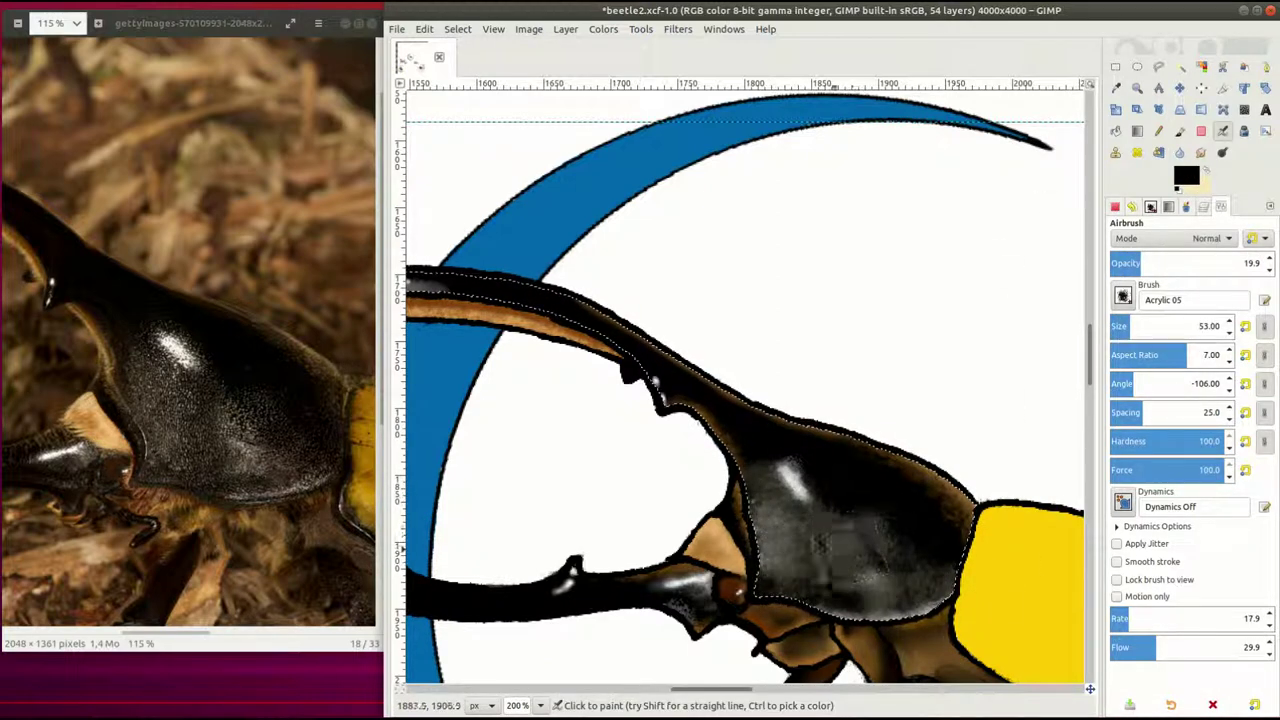
drag(886, 547, 940, 600)
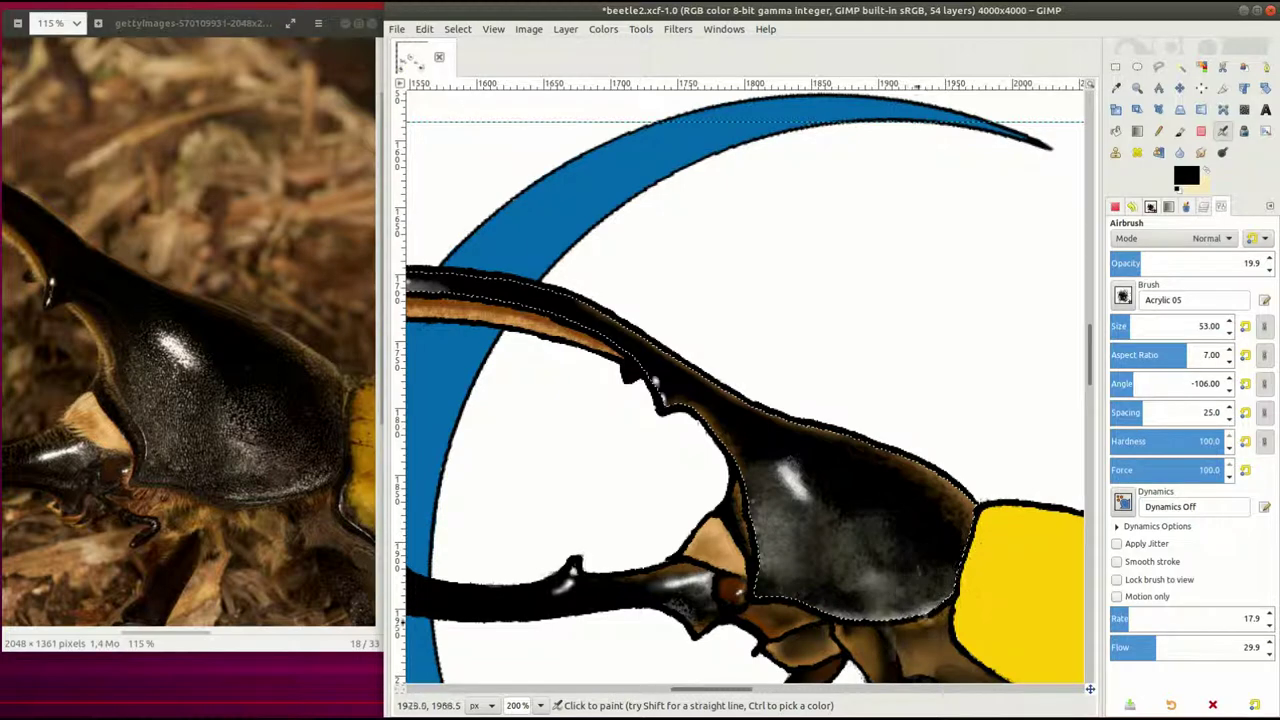
key(1)
drag(995, 400, 855, 495)
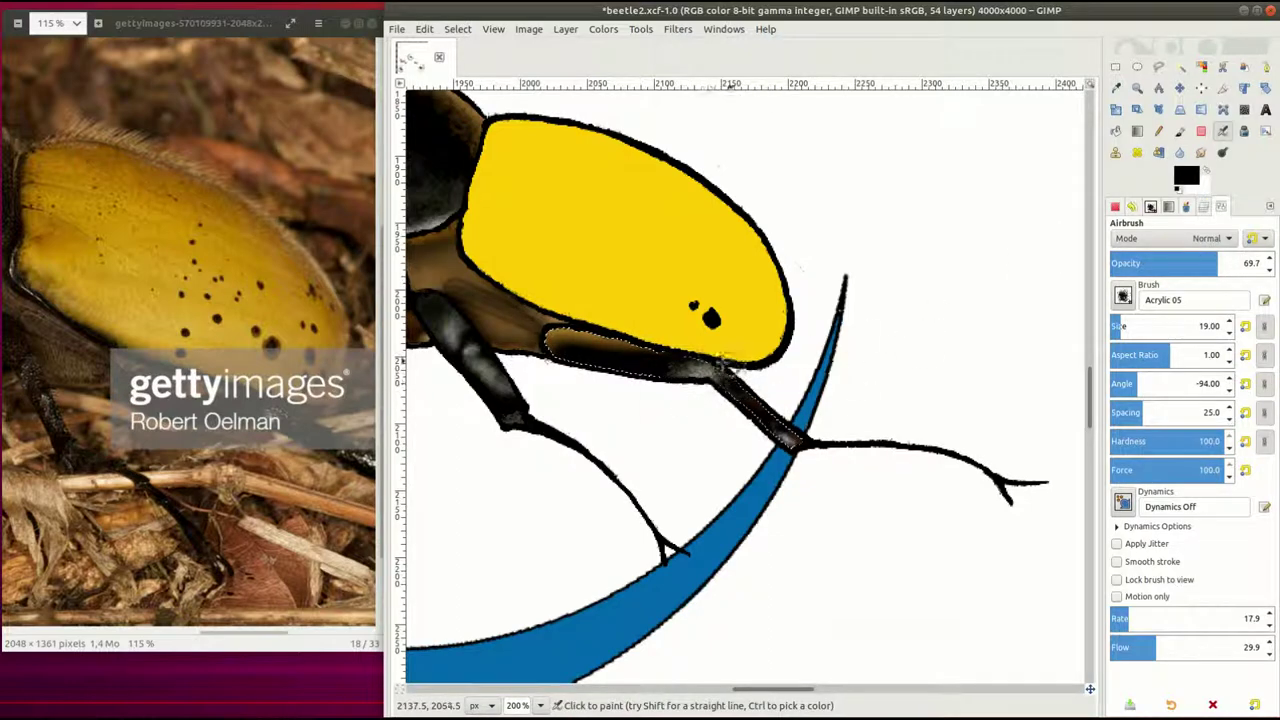
Choose an orange paint colour and set the airbrush to size 42
key(x)
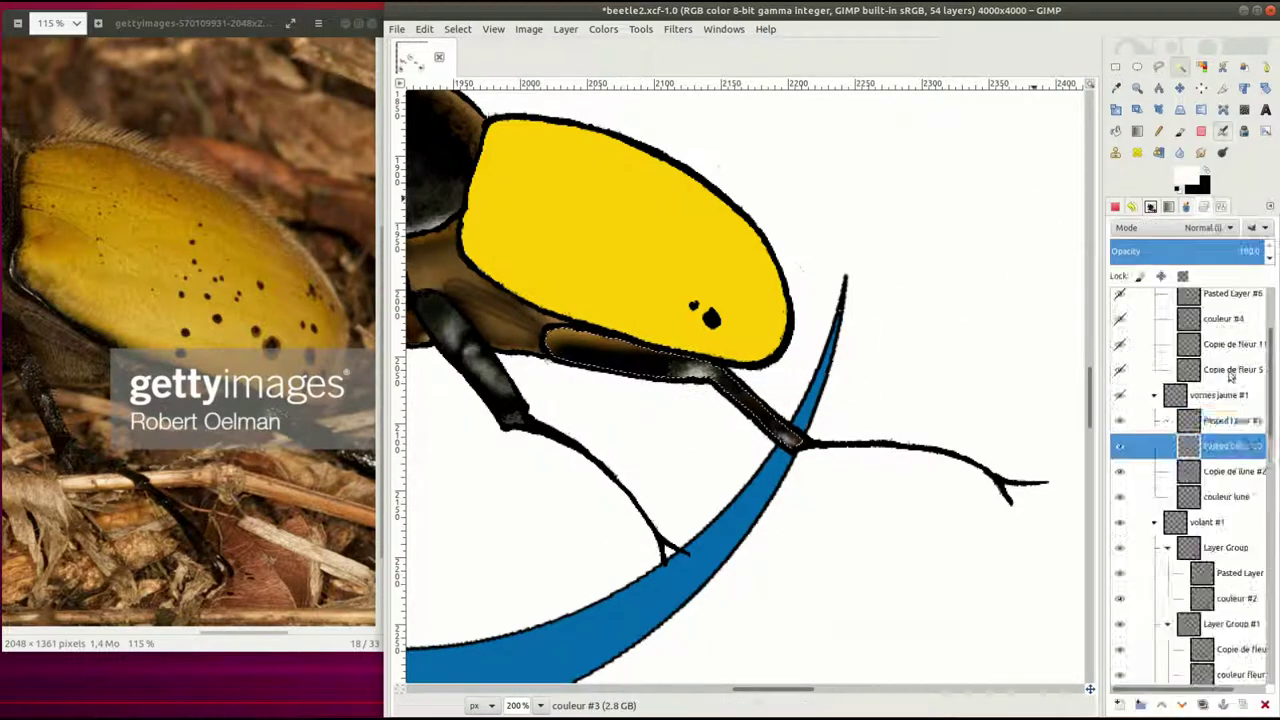
drag(1100, 210, 1098, 216)
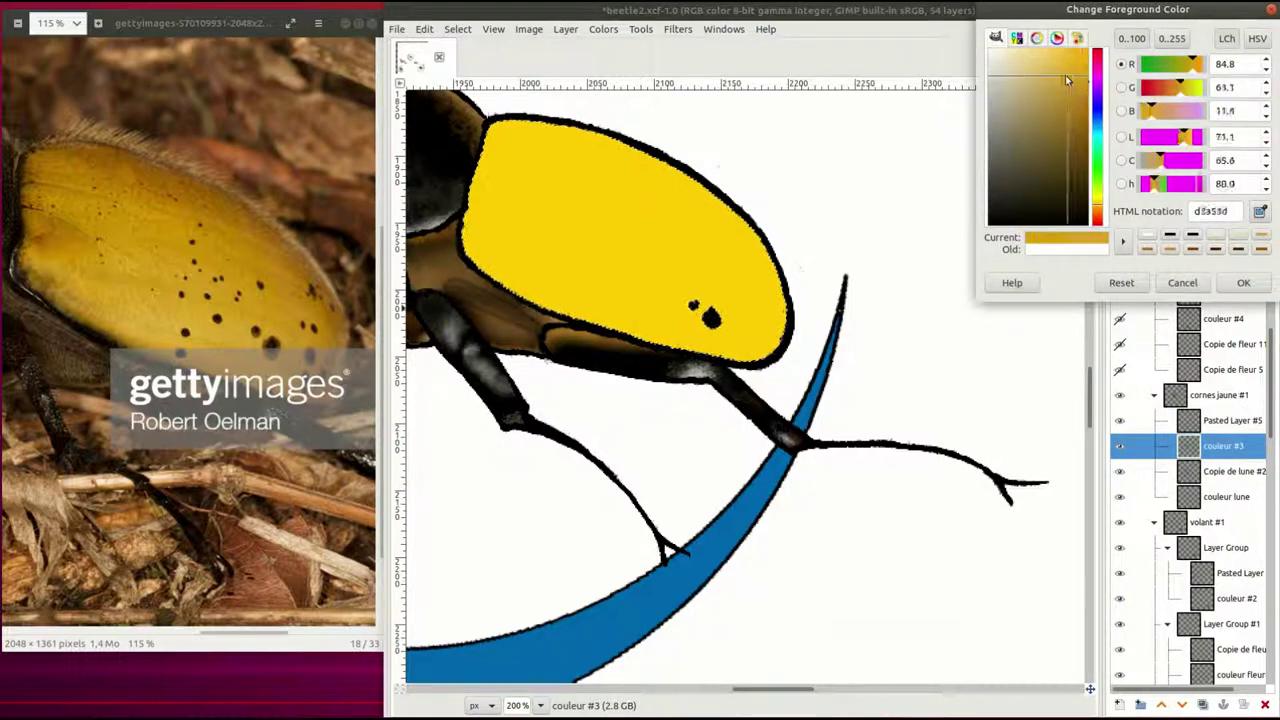
click(1243, 283)
double_click(1224, 131)
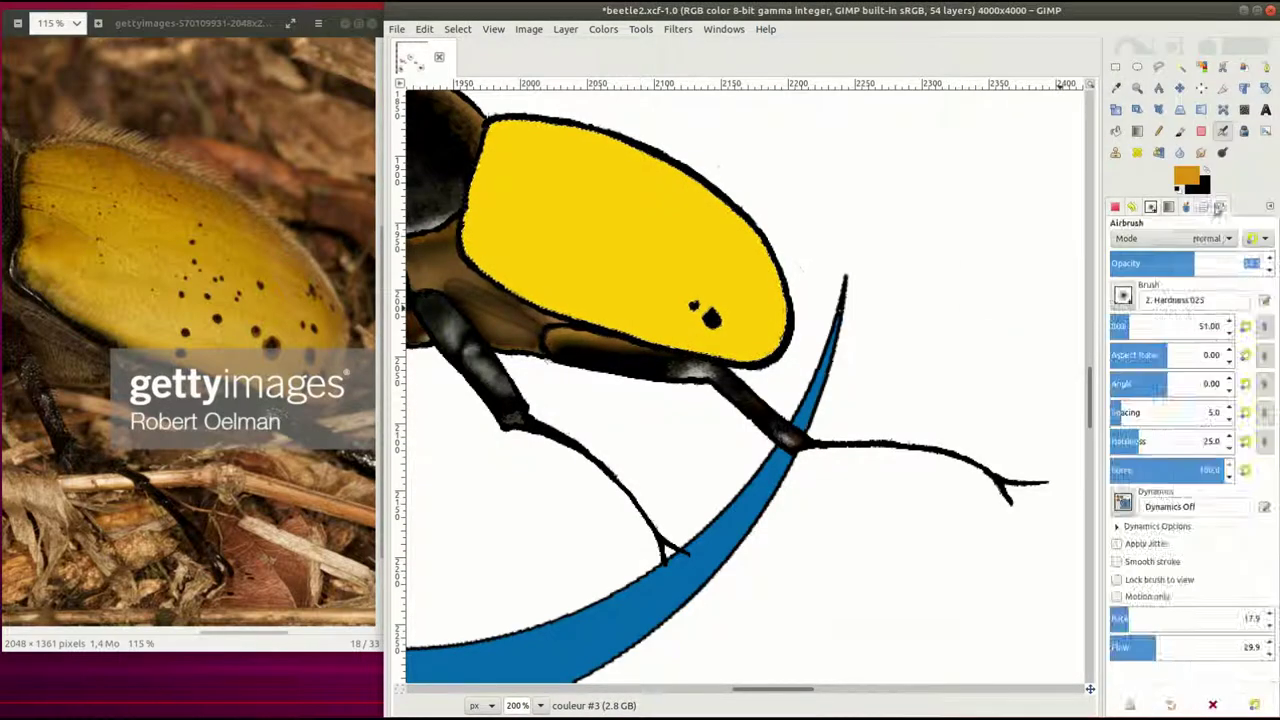
scroll(709, 300, up, 2)
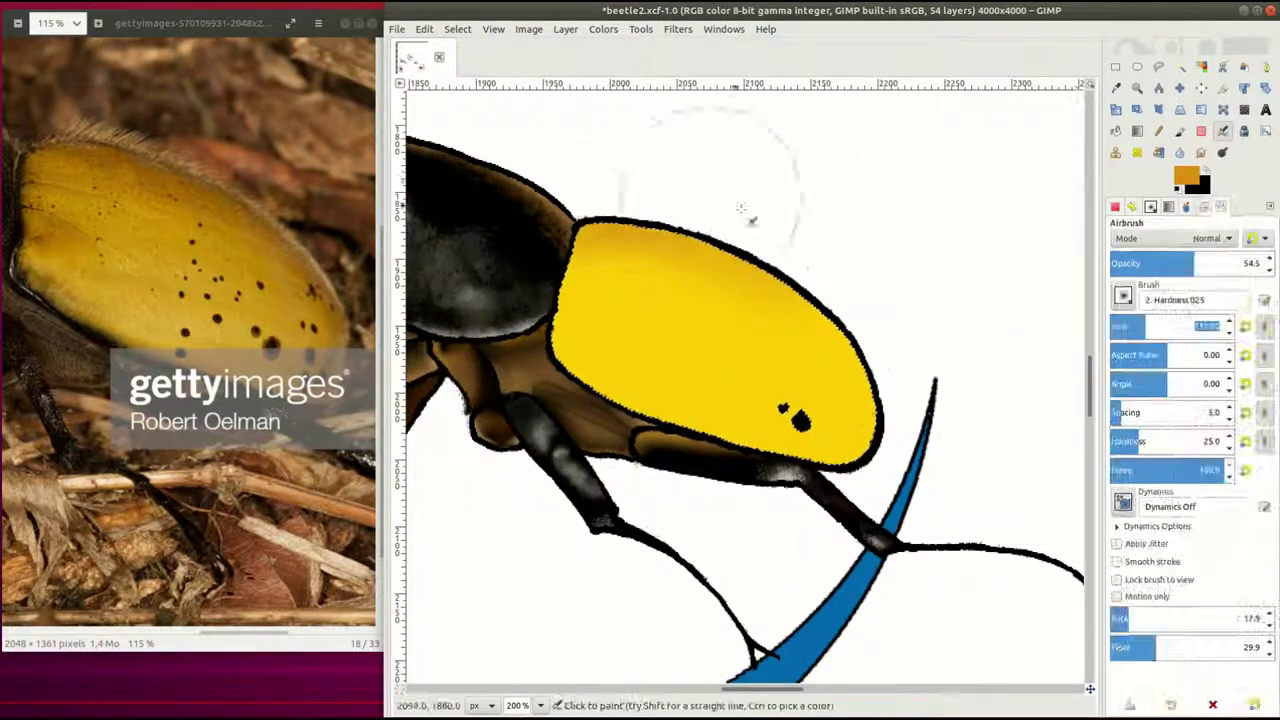
key(bracketright)
key(bracketright)
key(bracketright)
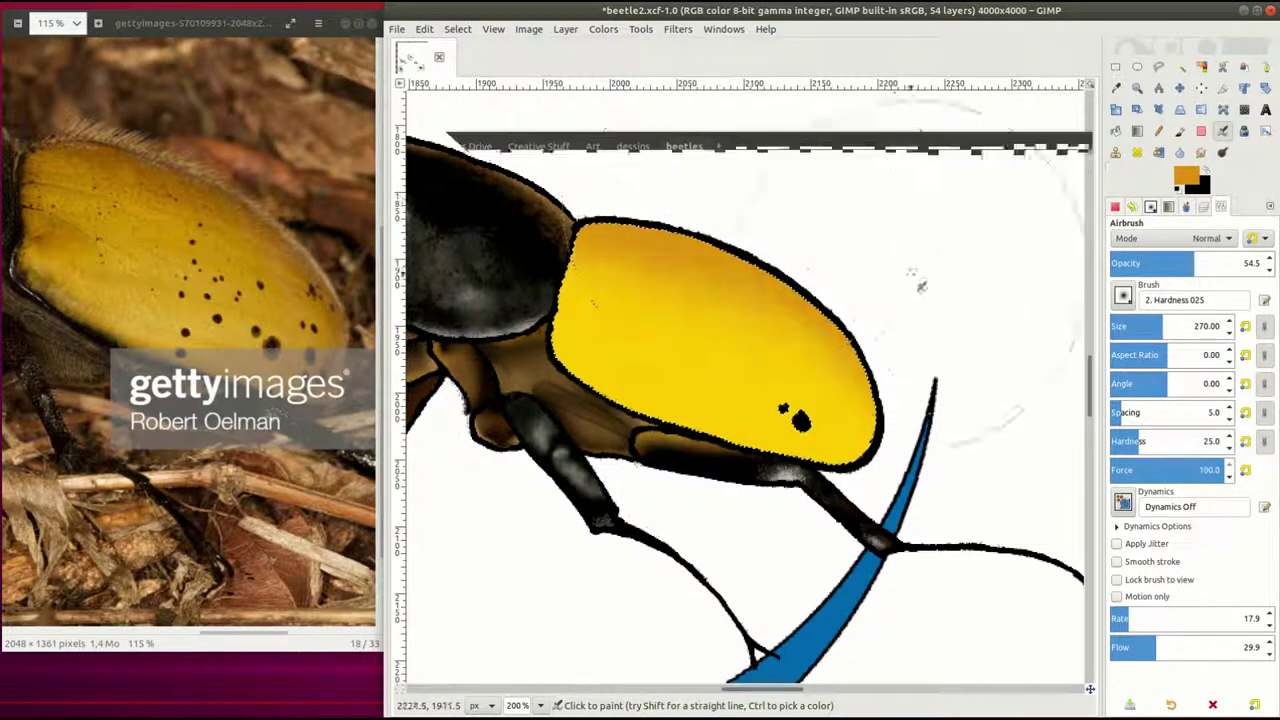
key(bracketleft)
key(bracketleft)
key(bracketleft)
Spray orange shading on the upper wing cover and blend it with yellow at size 56
mouse_move(578, 328)
mouse_down()
mouse_move(623, 362)
mouse_move(615, 354)
mouse_up()
ctrl+click(600, 310)
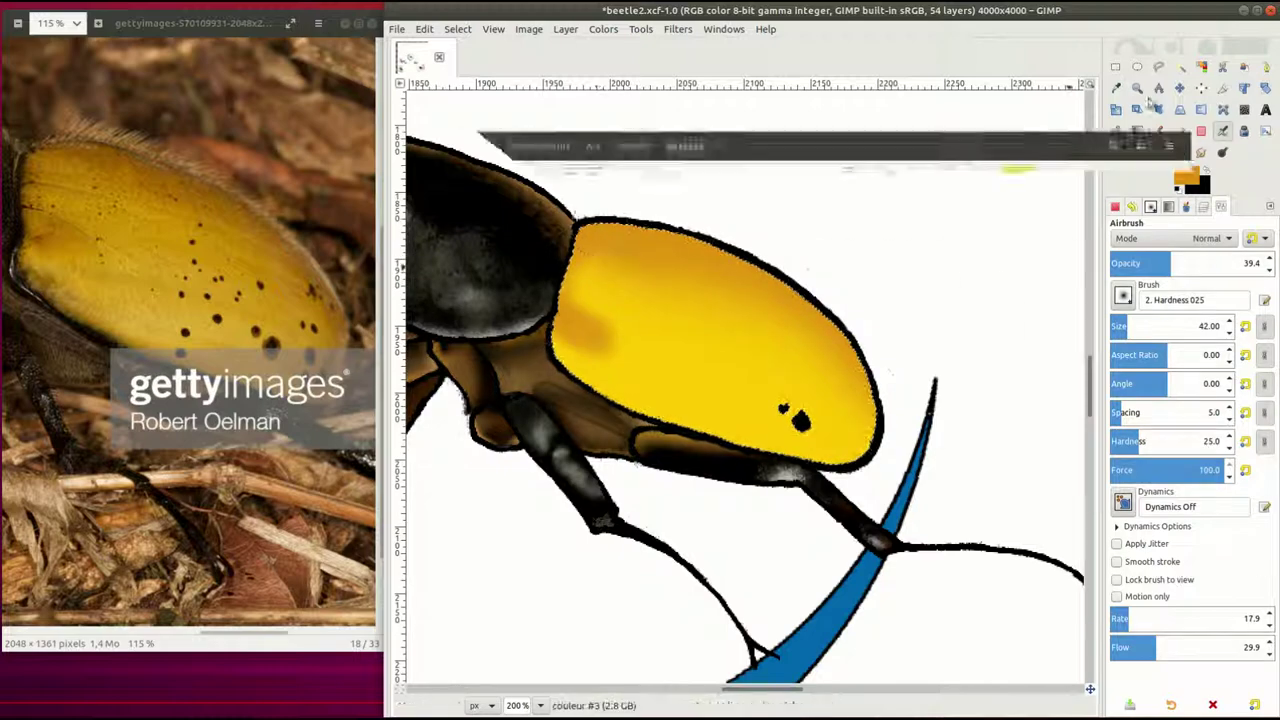
key(bracketright)
mouse_move(585, 330)
mouse_down()
mouse_move(606, 307)
mouse_move(630, 340)
mouse_up()
ctrl+click(606, 307)
ctrl+click(685, 345)
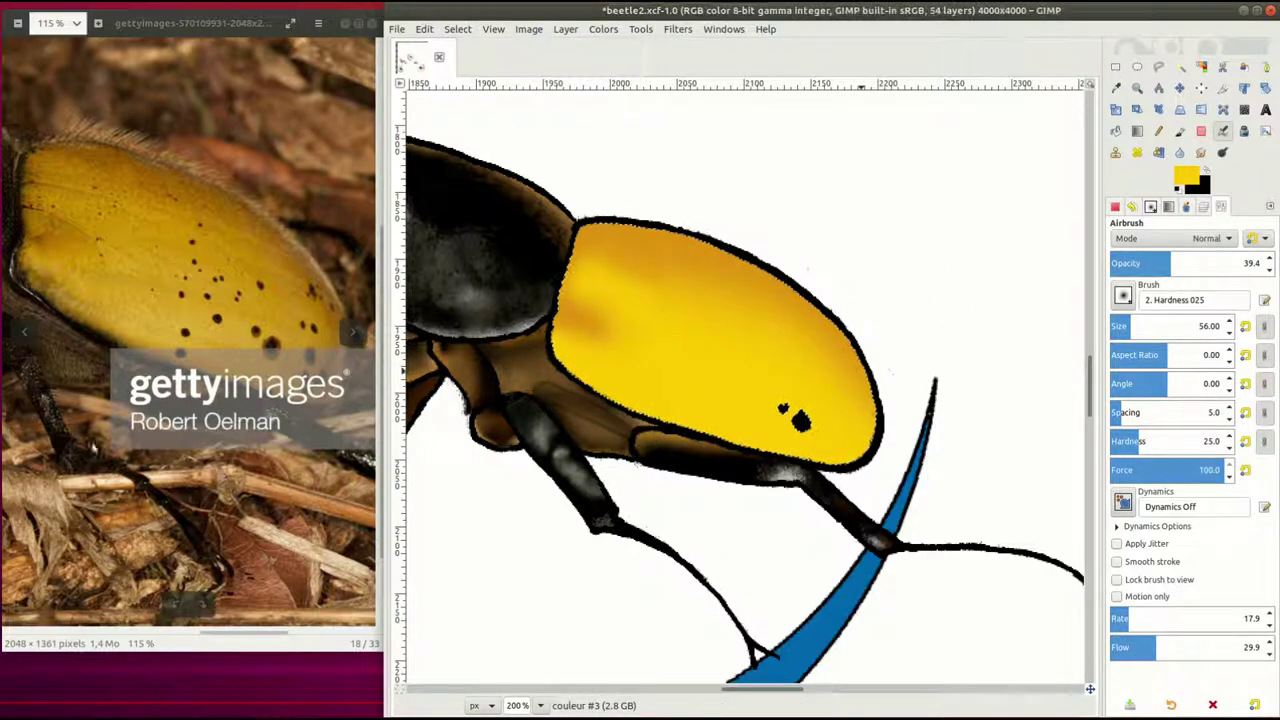
Set the brown airbrush to size 117 and opacity 60.2
scroll(350, 330, down, 3)
click(1133, 263)
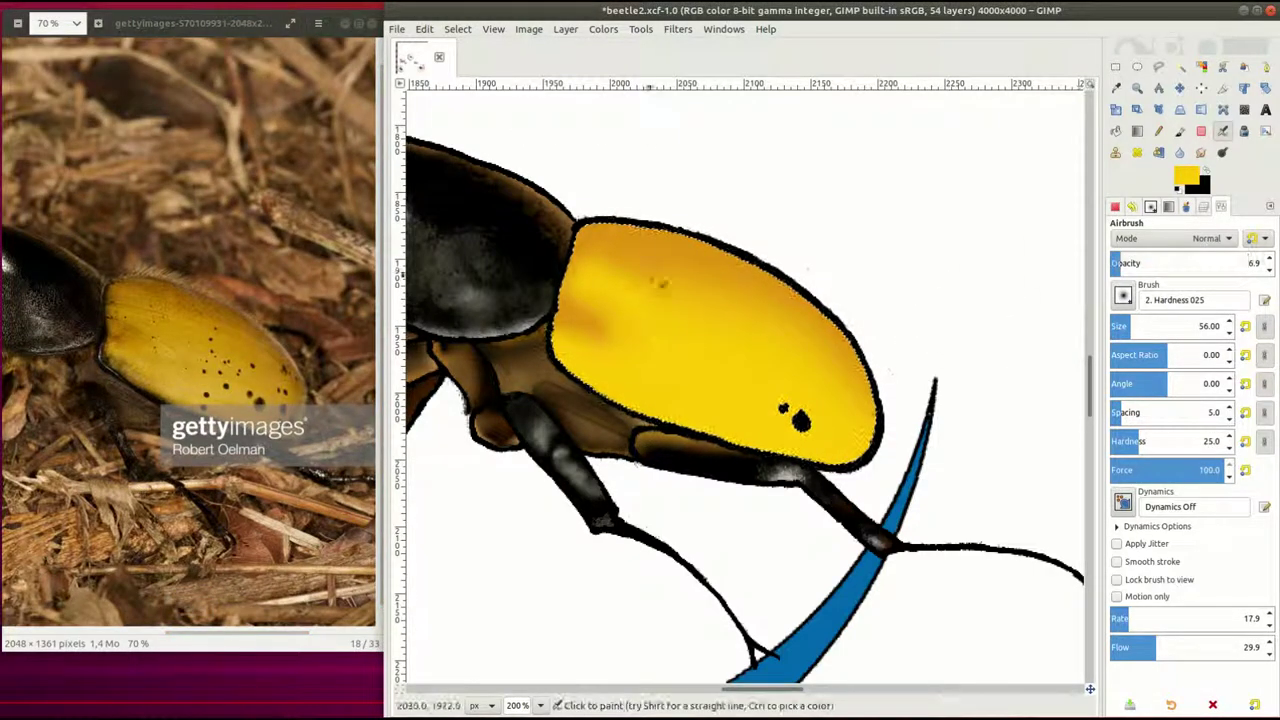
click(1207, 181)
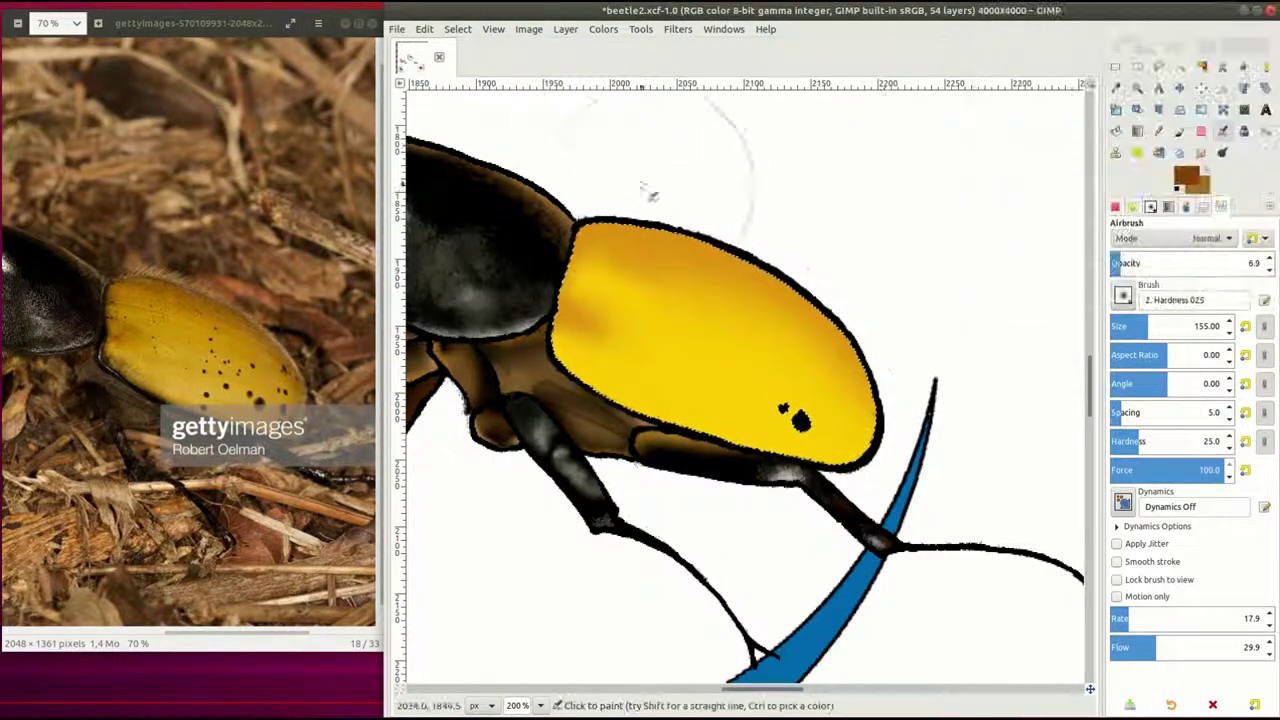
click(1168, 263)
text(15)
key(Return)
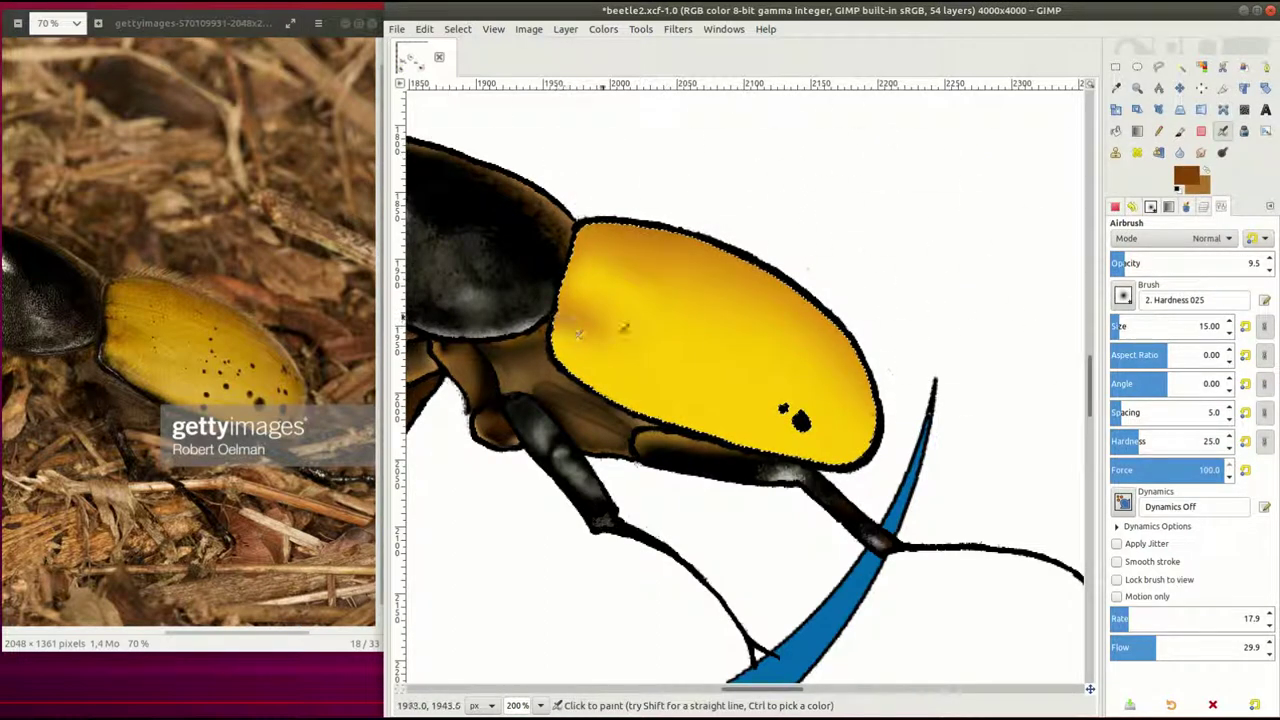
text(d)
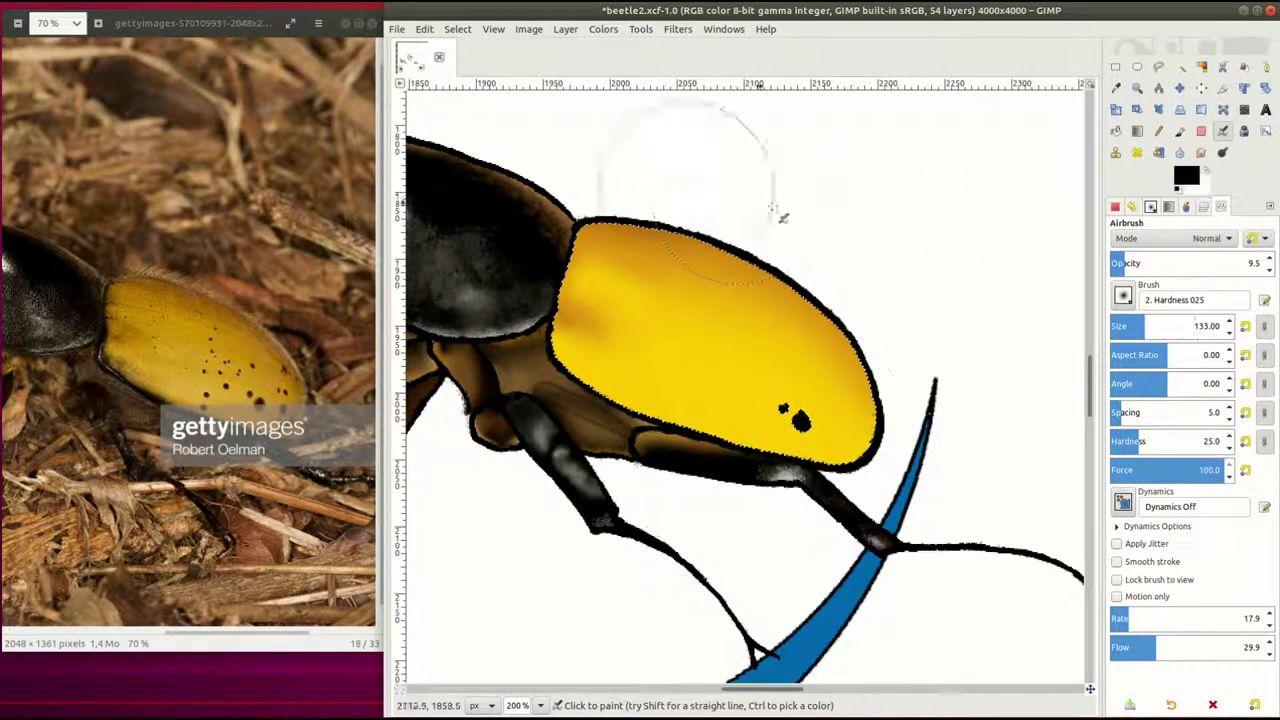
text(23.4)
key(Return)
text(47)
key(Return)
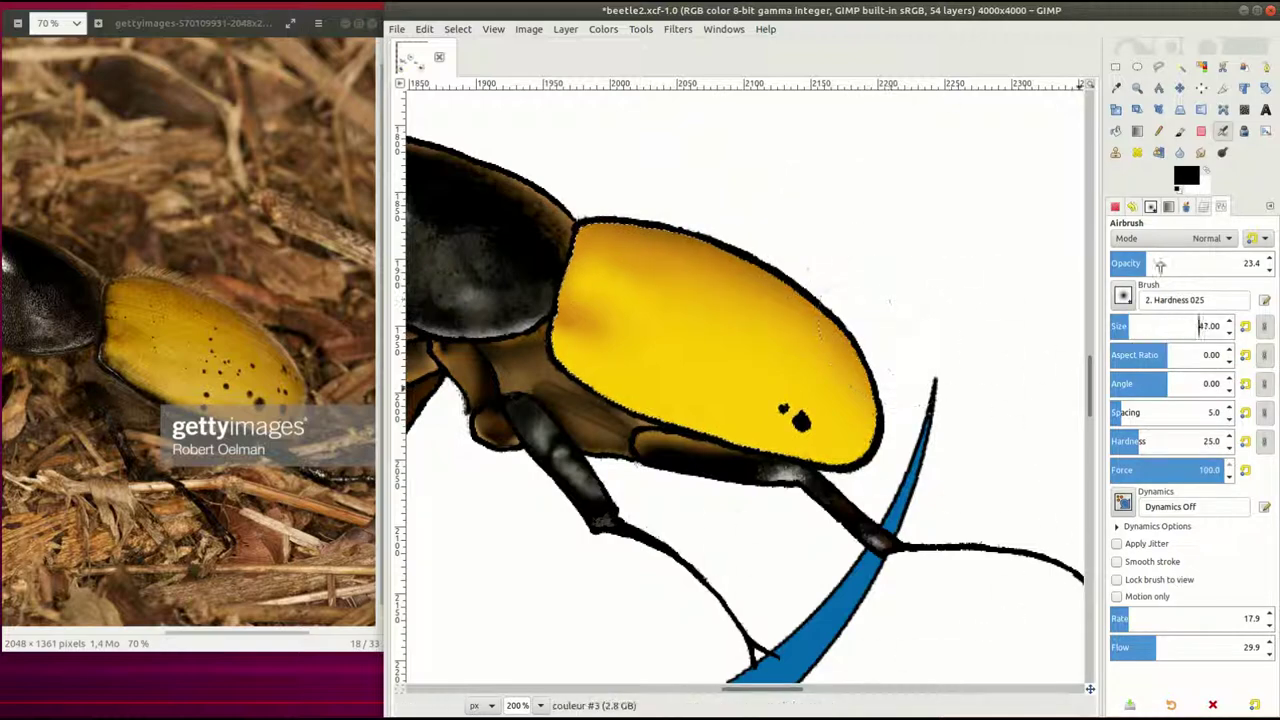
text(117)
key(Return)
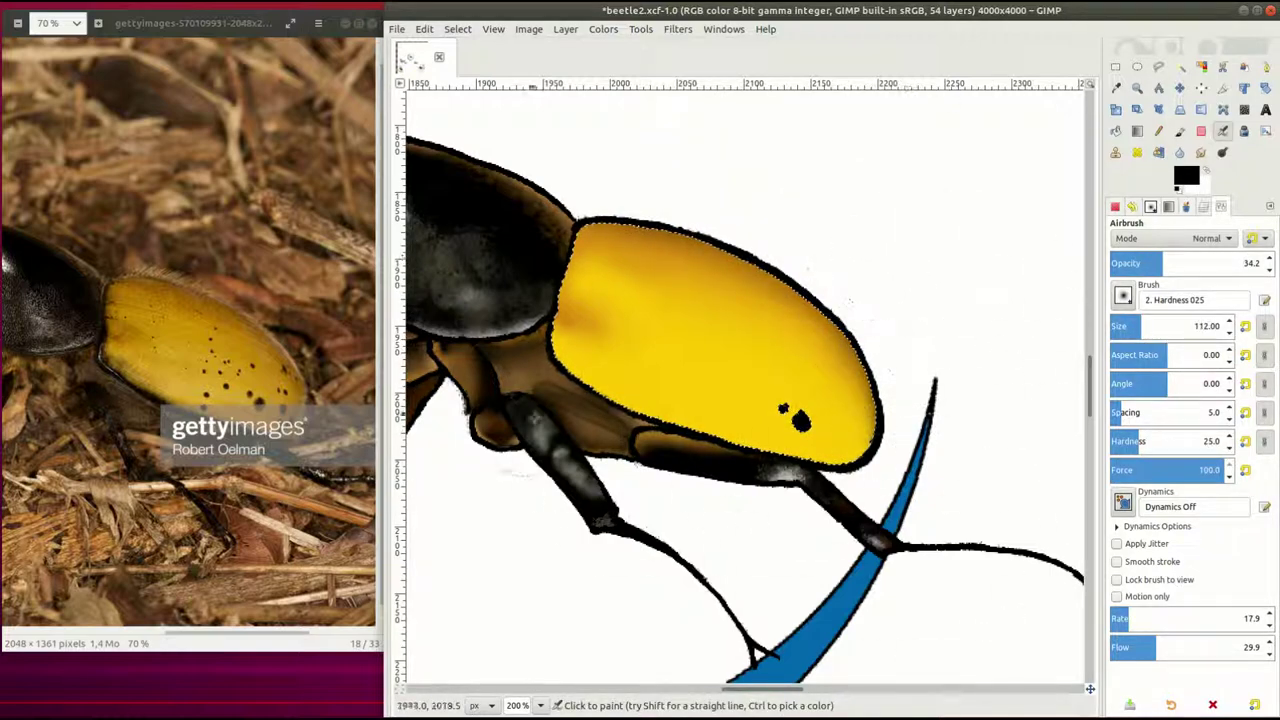
text(60.2)
key(Return)
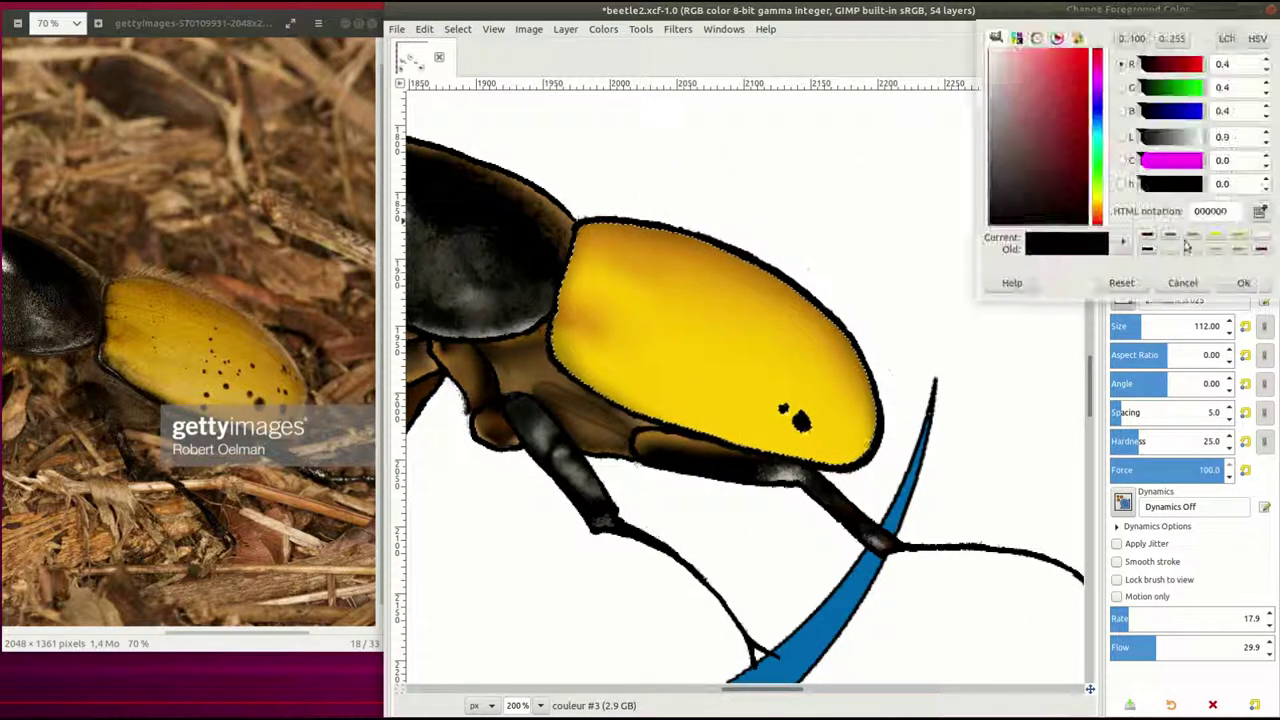
Pick dark brown and olive-gold colours and load the 2. Hardness 025 brush at full opacity
ctrl+click(540, 384)
ctrl+click(660, 390)
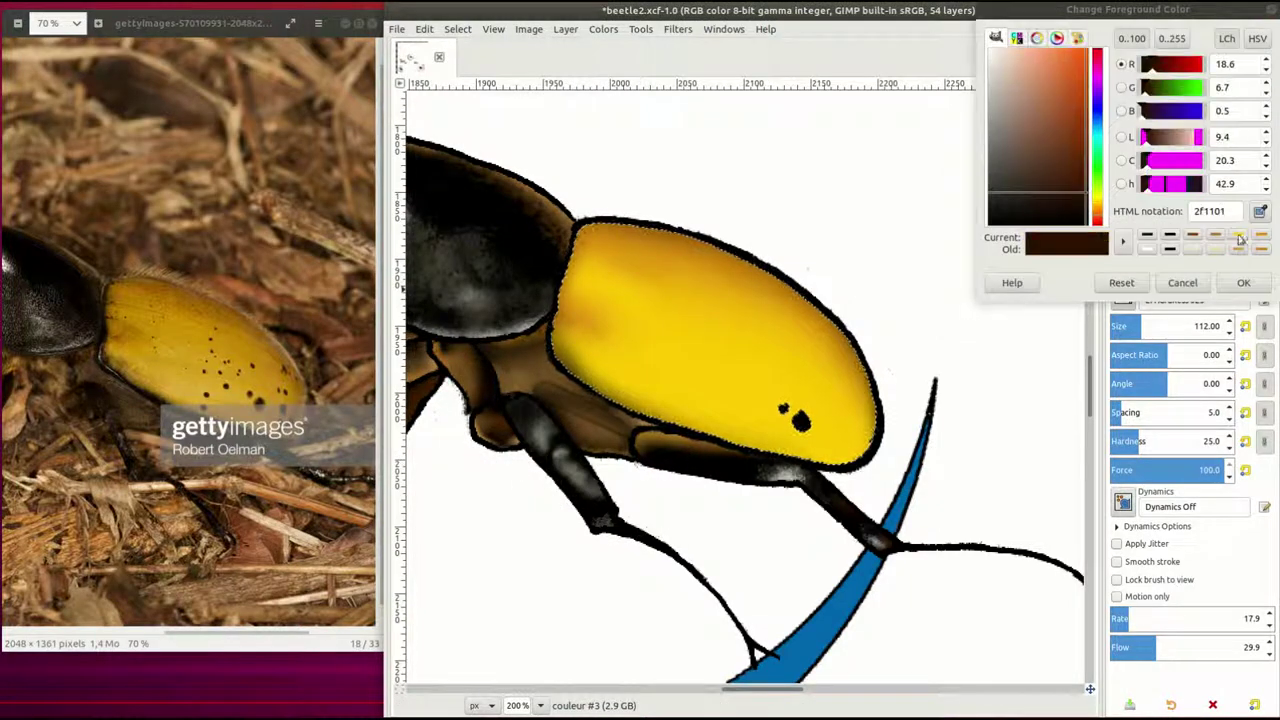
ctrl+click(535, 420)
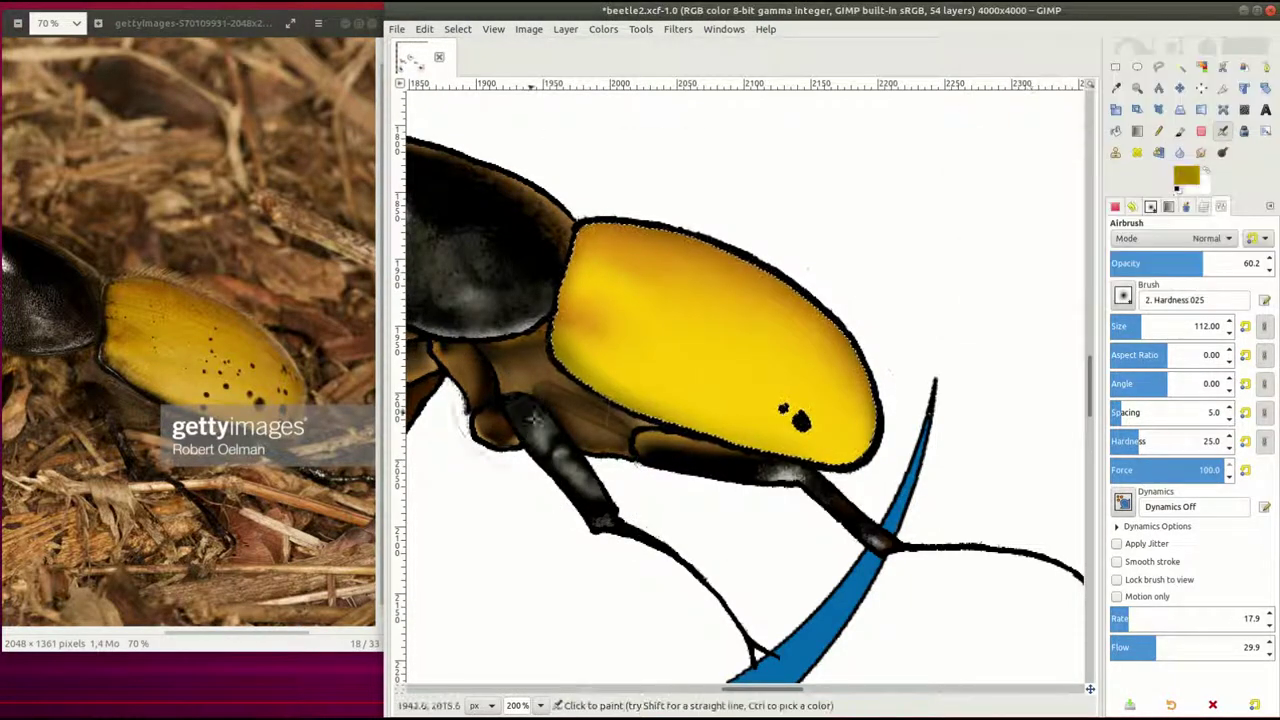
click(1125, 263)
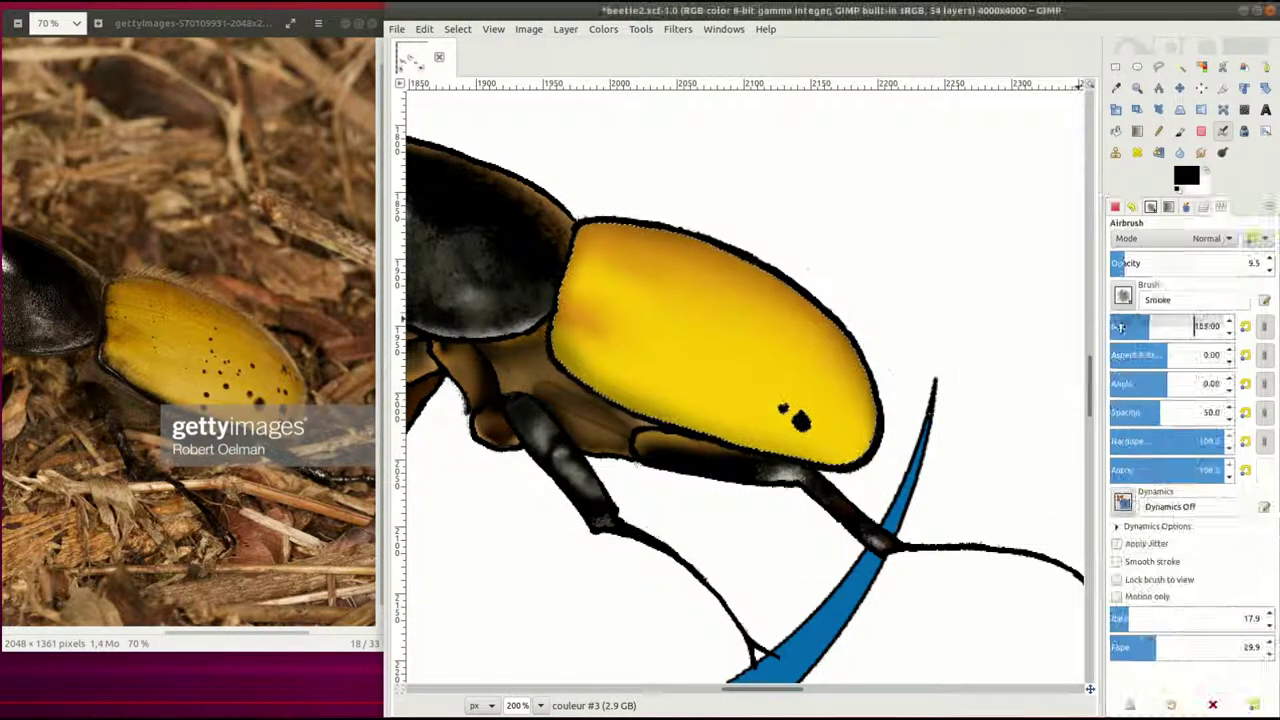
text(71)
key(Return)
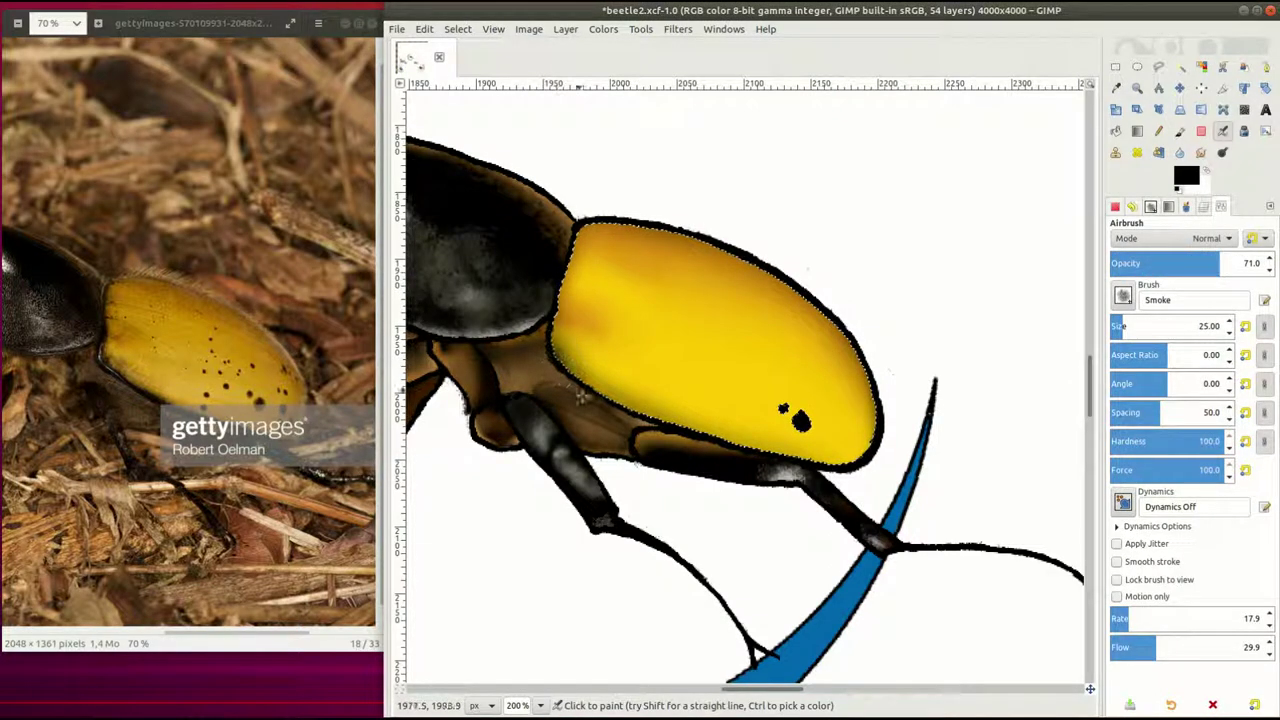
click(1244, 263)
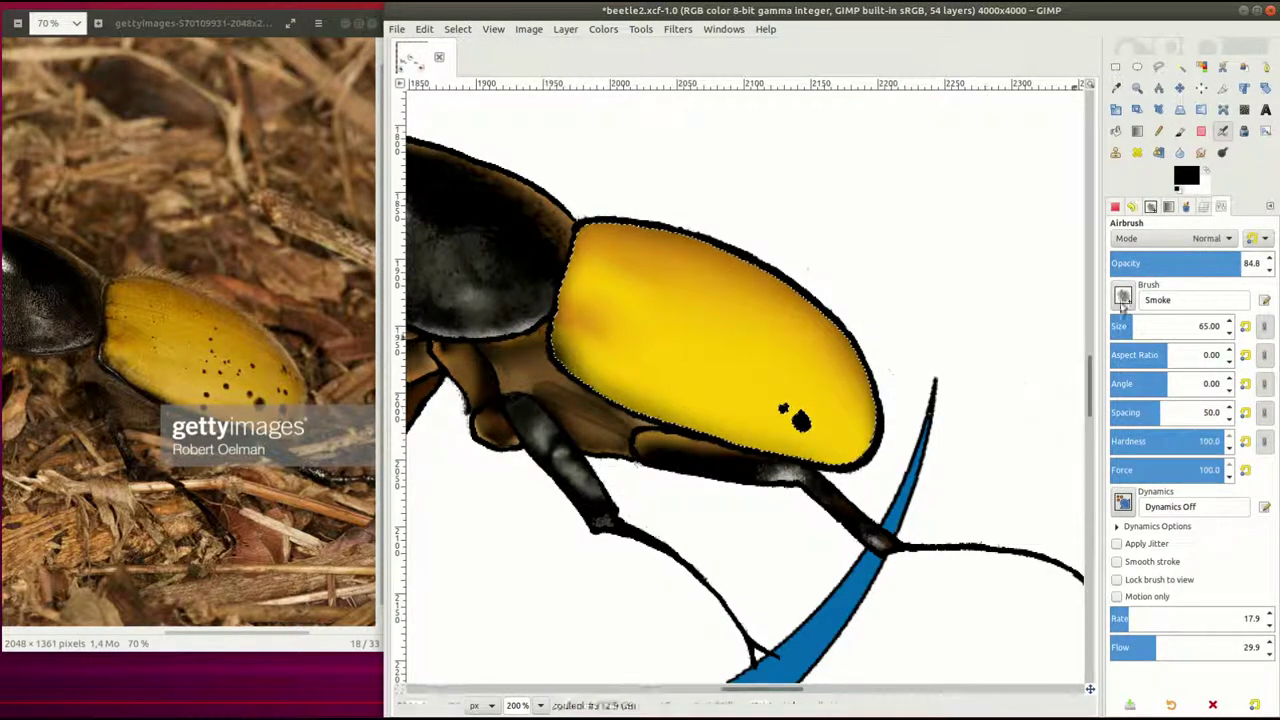
click(1146, 263)
drag(1180, 263, 1268, 263)
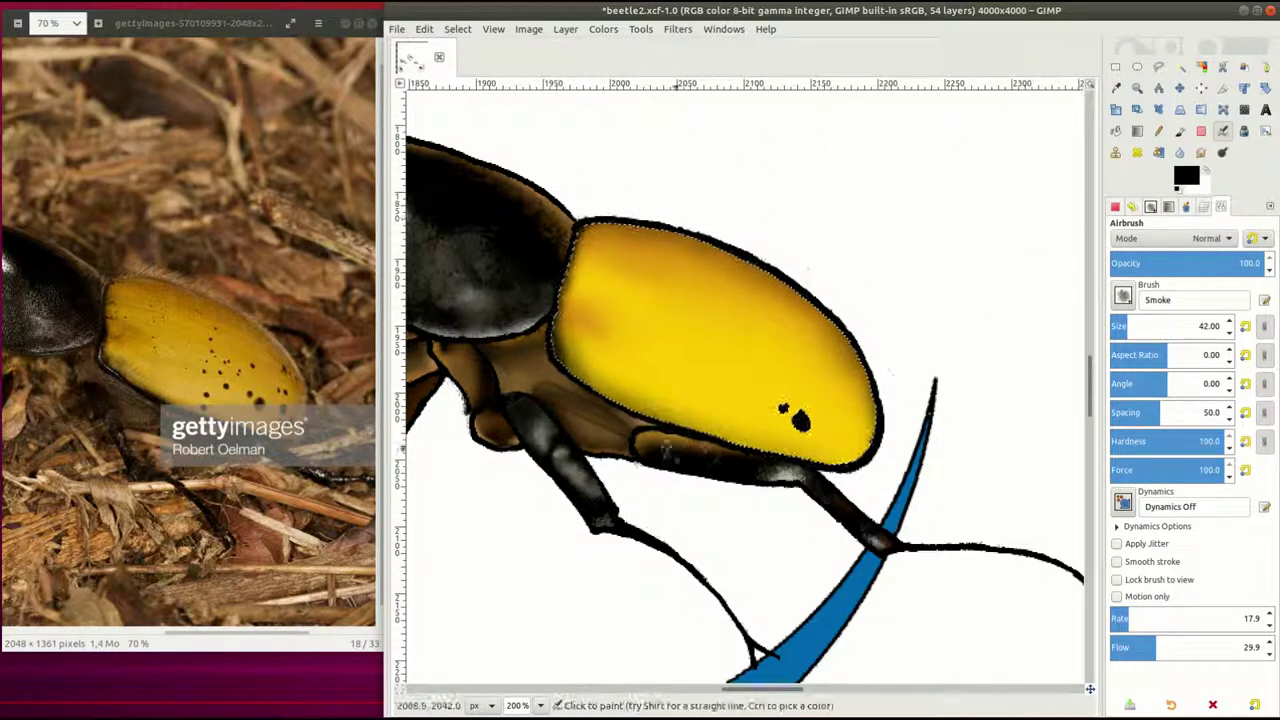
key(period)
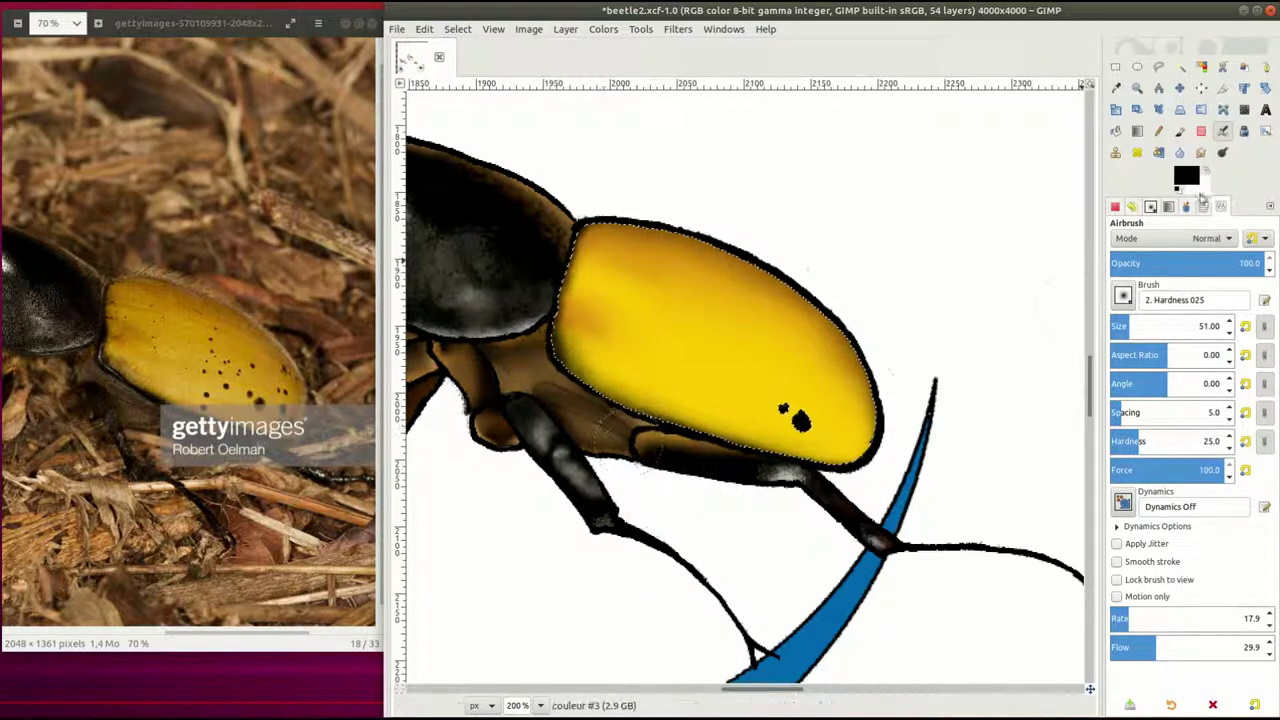
Spray pale yellow highlights on the wing cover, then choose a dark brown colour
click(1186, 176)
click(1243, 280)
drag(1113, 313, 1160, 326)
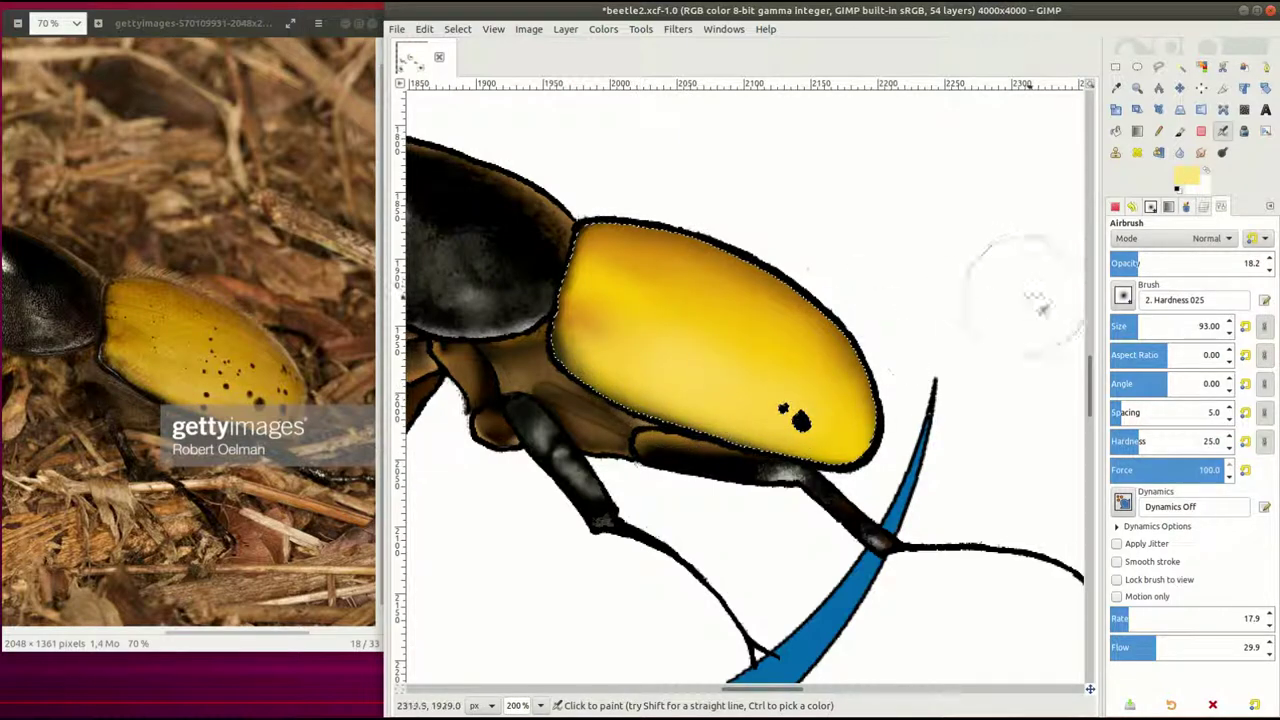
click(1186, 176)
click(1237, 283)
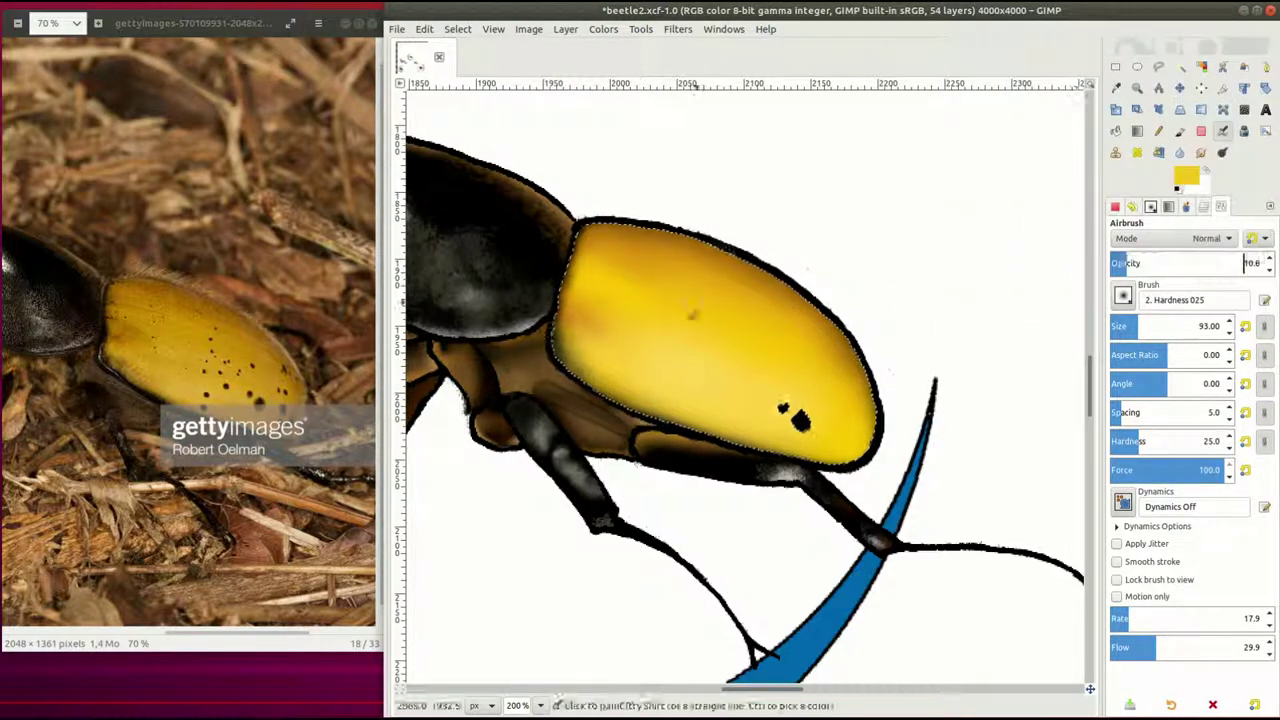
click(1186, 176)
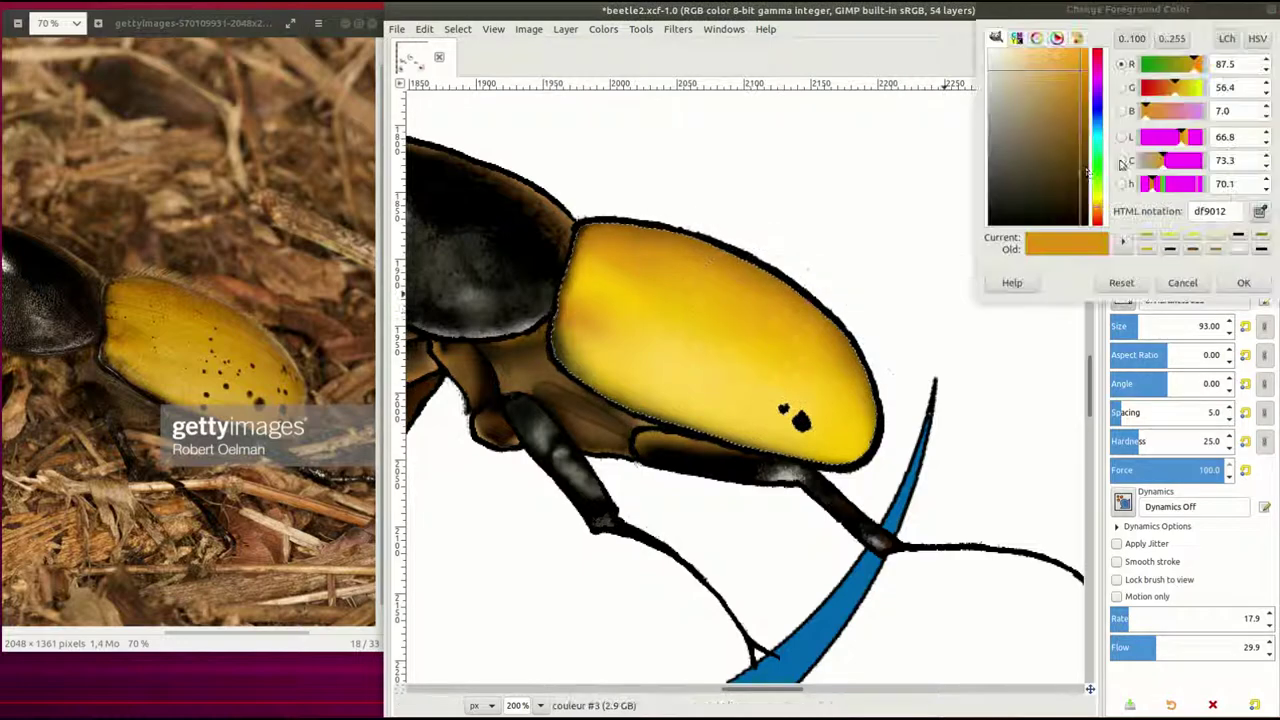
click(1243, 283)
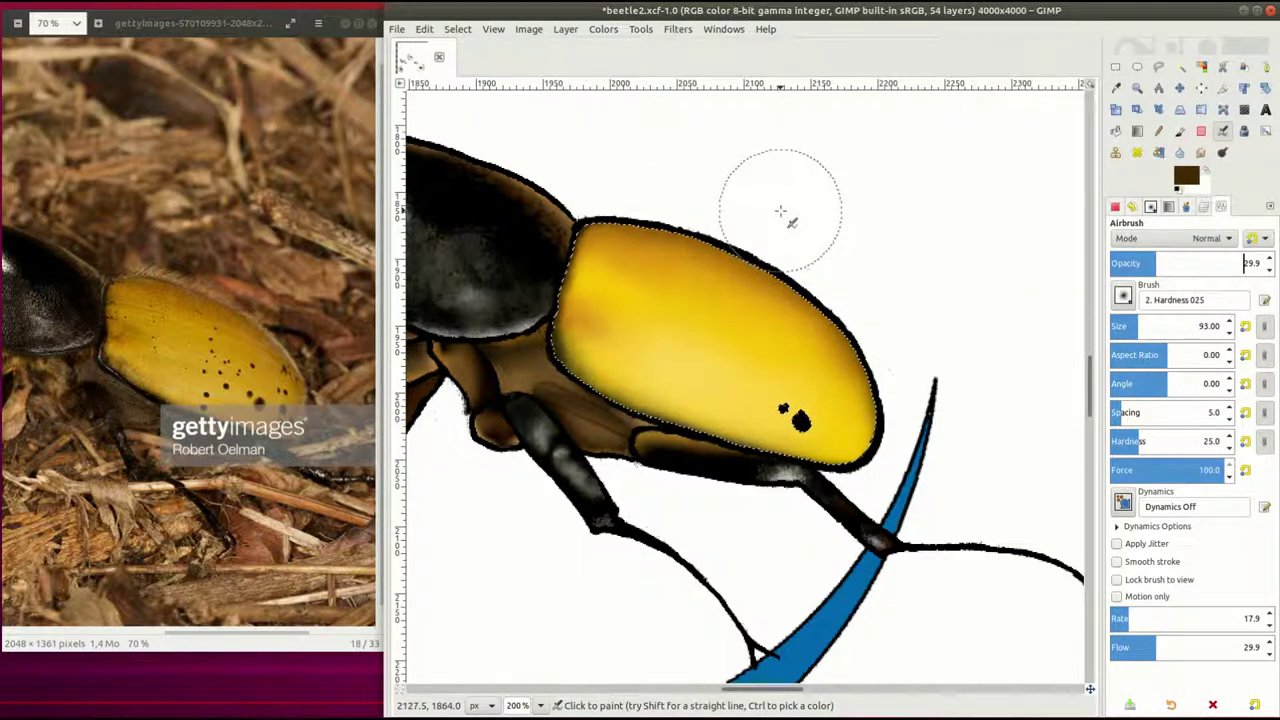
With the Paintbrush, dab small dark speckles beside the black spots and reset colours to black
click(1123, 295)
click(1120, 372)
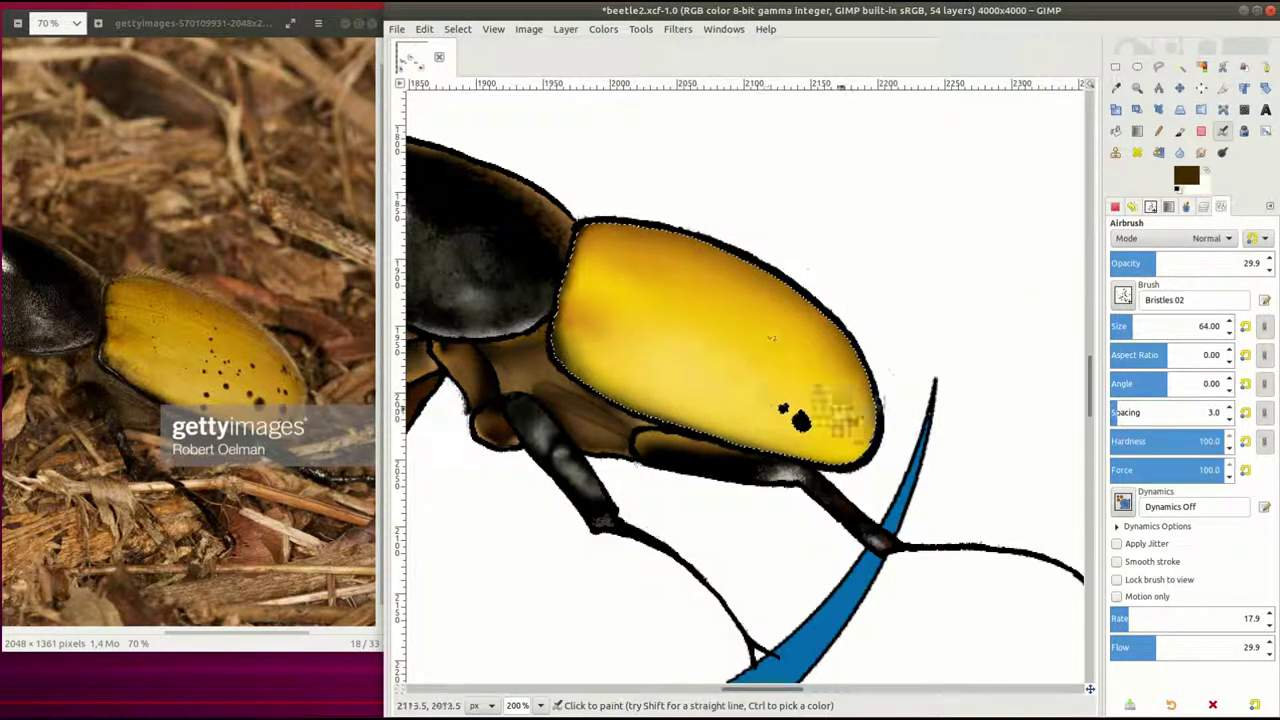
click(1123, 295)
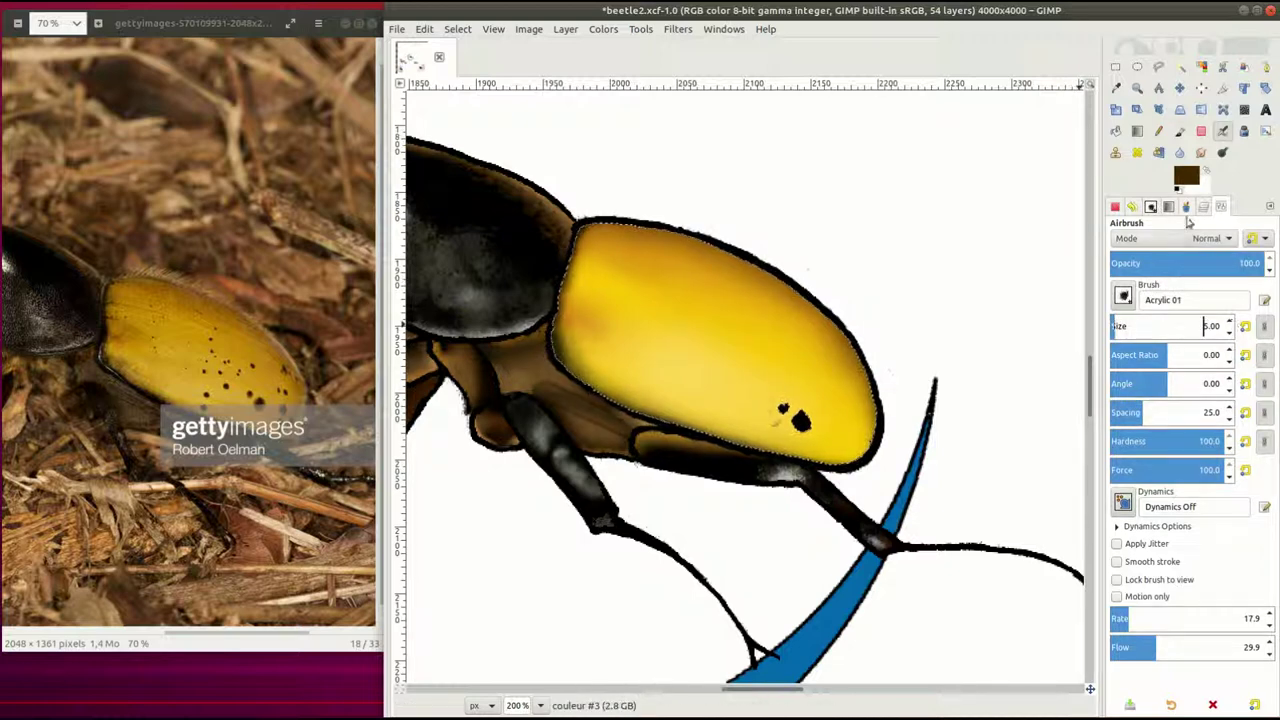
click(1180, 133)
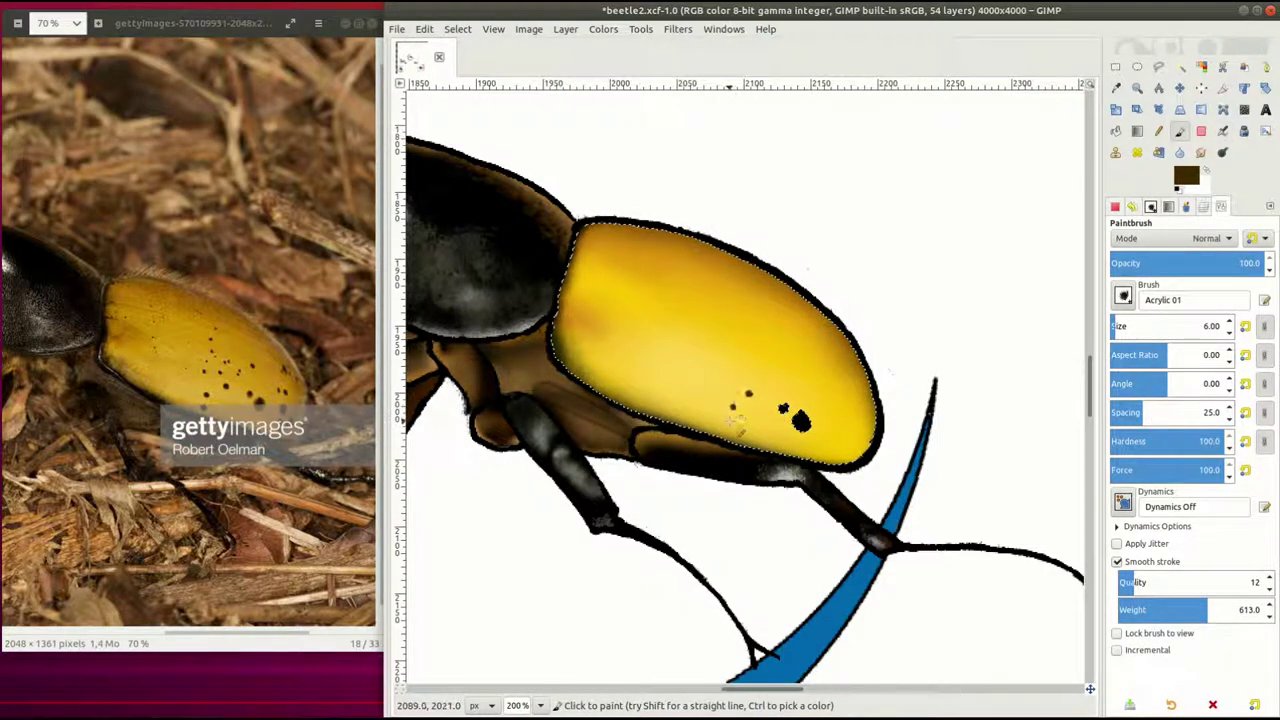
click(727, 425)
click(730, 410)
key(d)
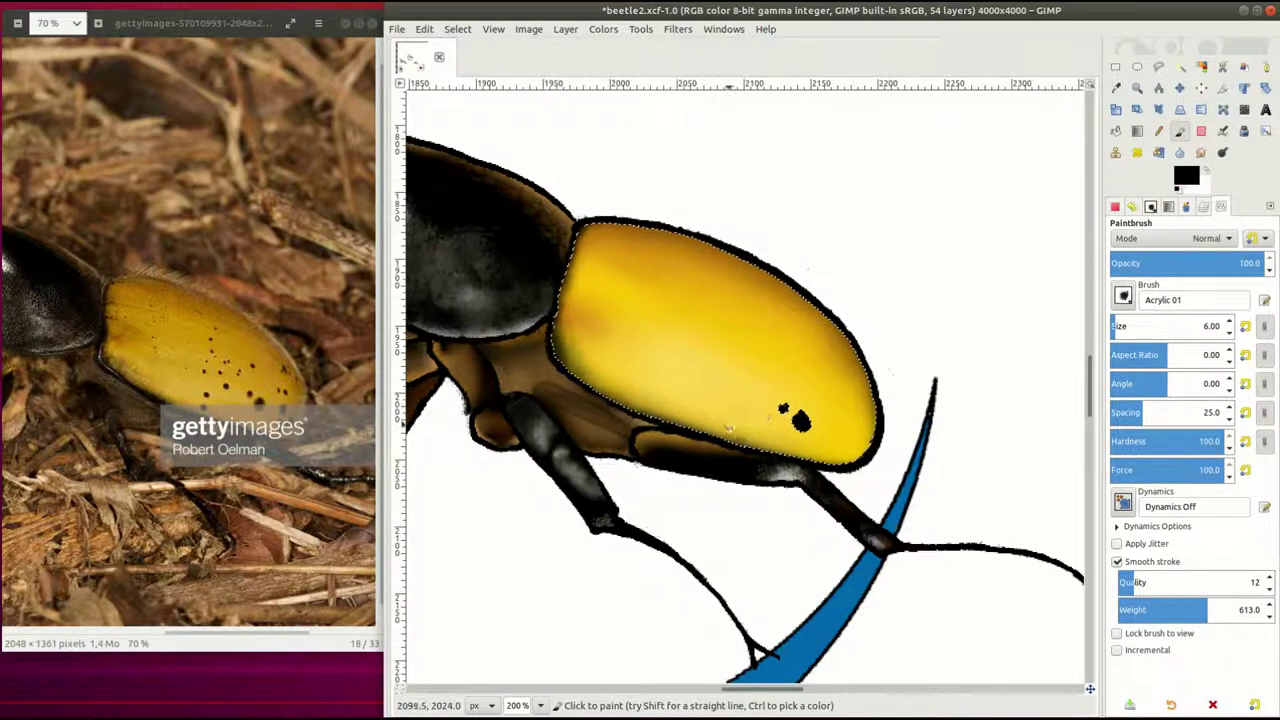
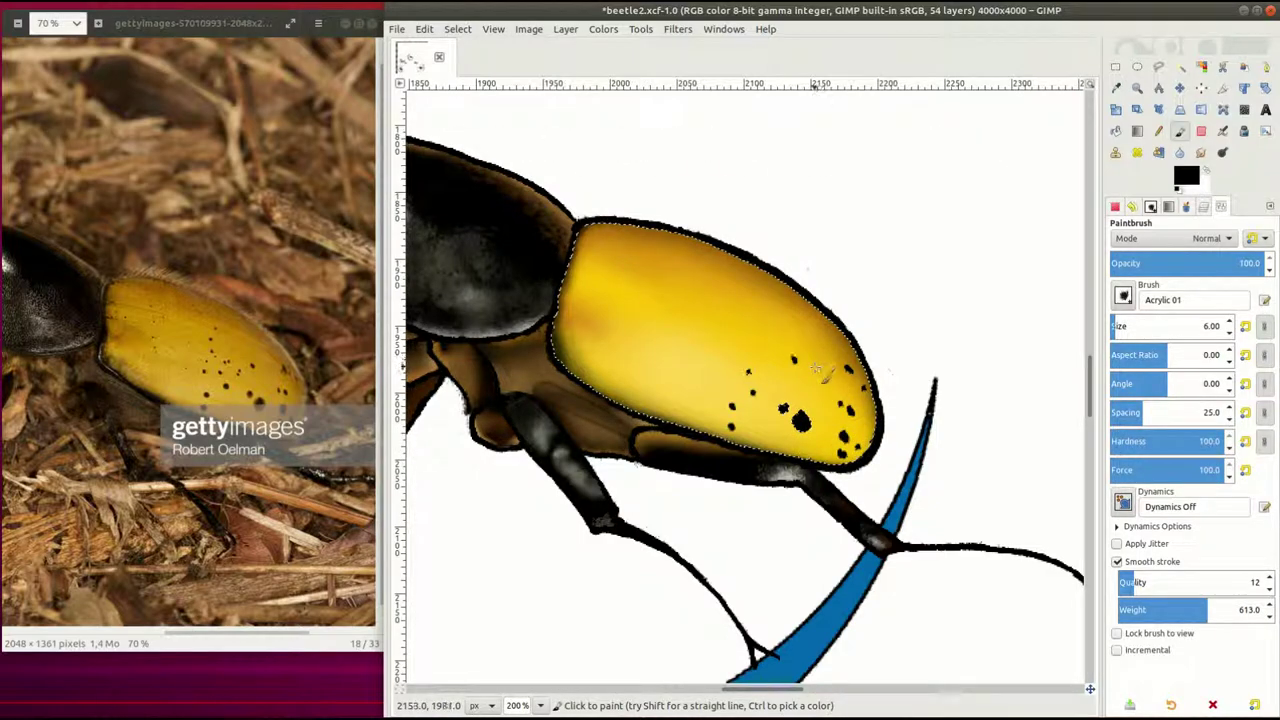
Shrink the paintbrush to size 14 and choose dark and lighter brown paint colours
key(bracketleft)
key(bracketleft)
key(bracketleft)
click(1186, 175)
click(1080, 170)
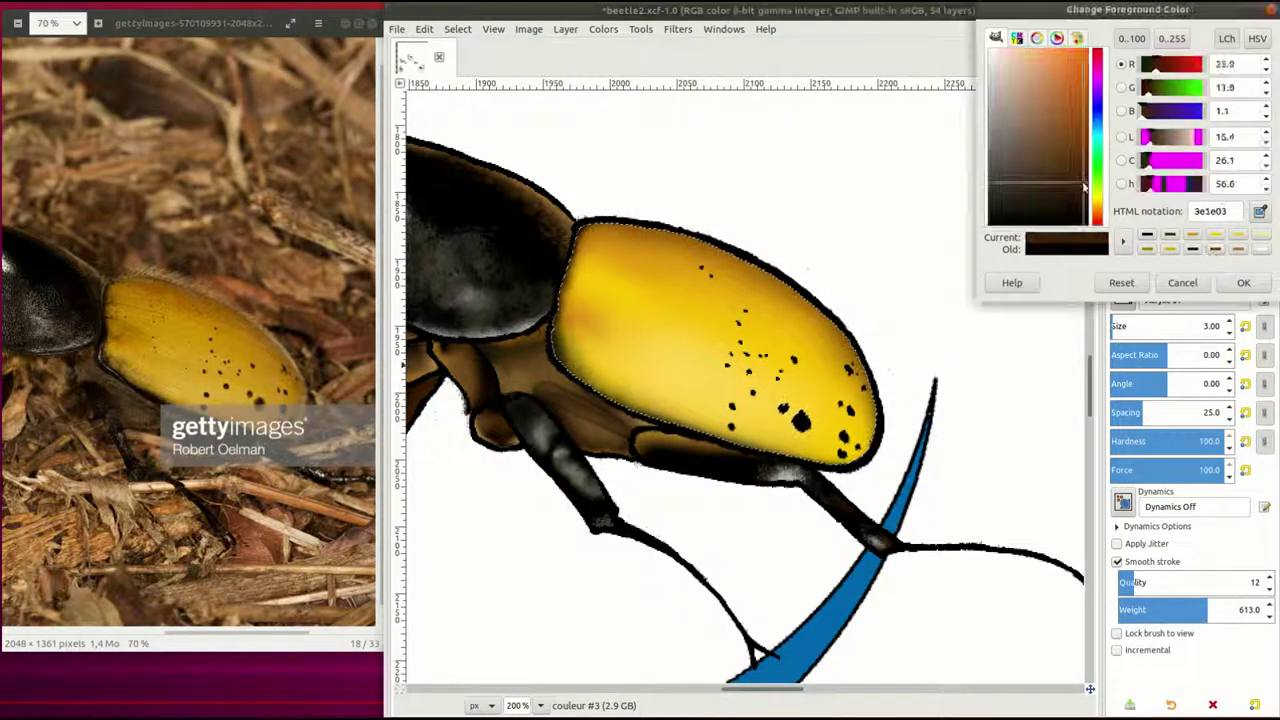
click(1243, 280)
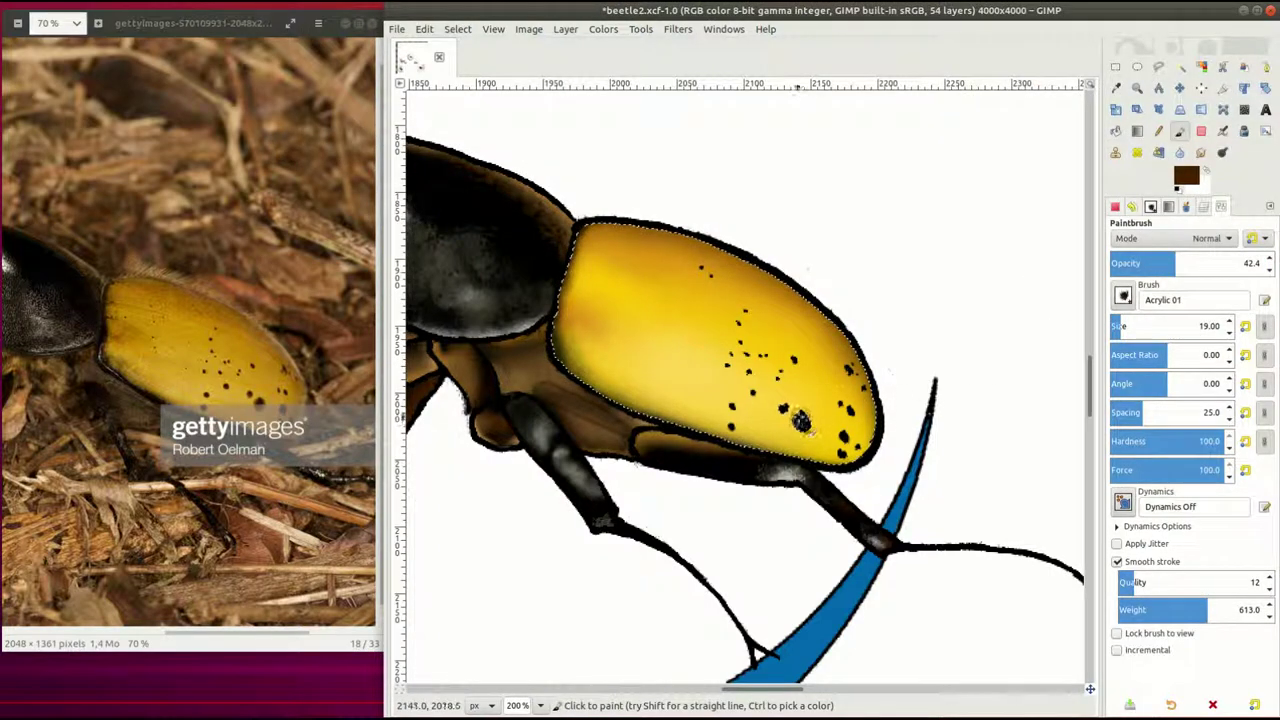
ctrl+click(806, 408)
key(bracketleft)
key(bracketleft)
key(bracketleft)
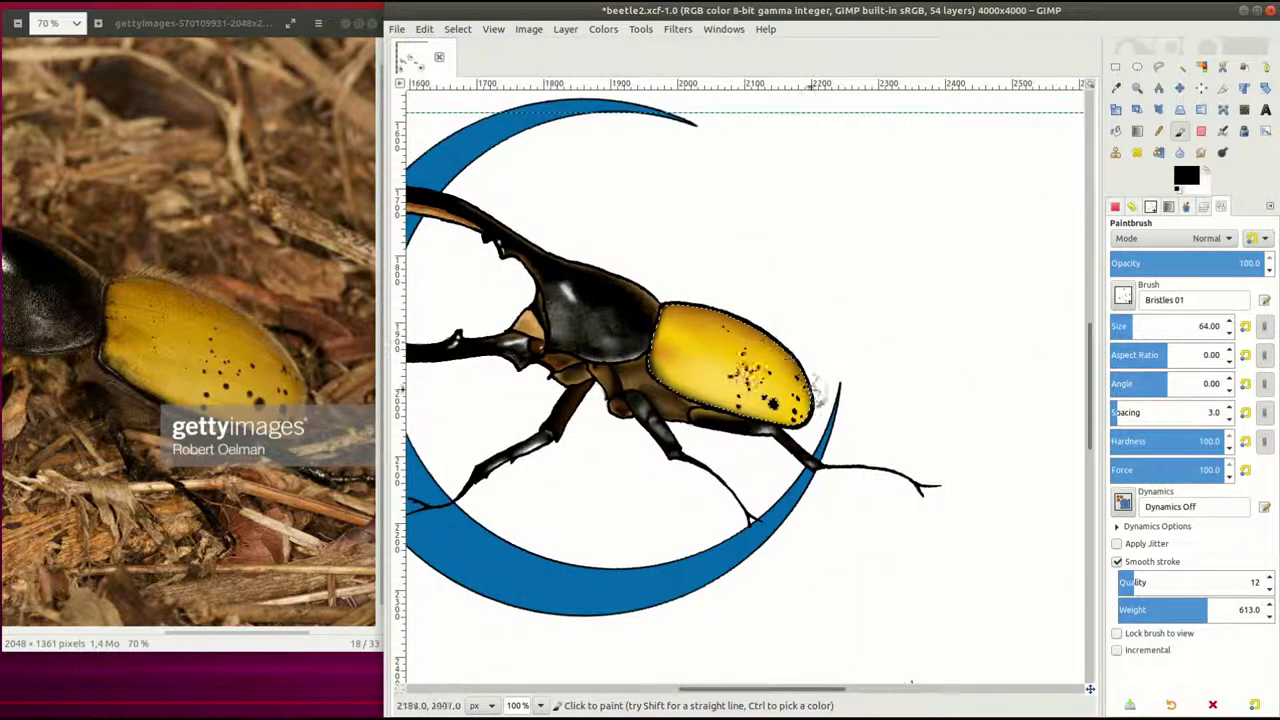
Zoom to 200% and paint over speckles using yellow and deeper orange sampled from the shell
click(517, 705)
click(530, 594)
key(o)
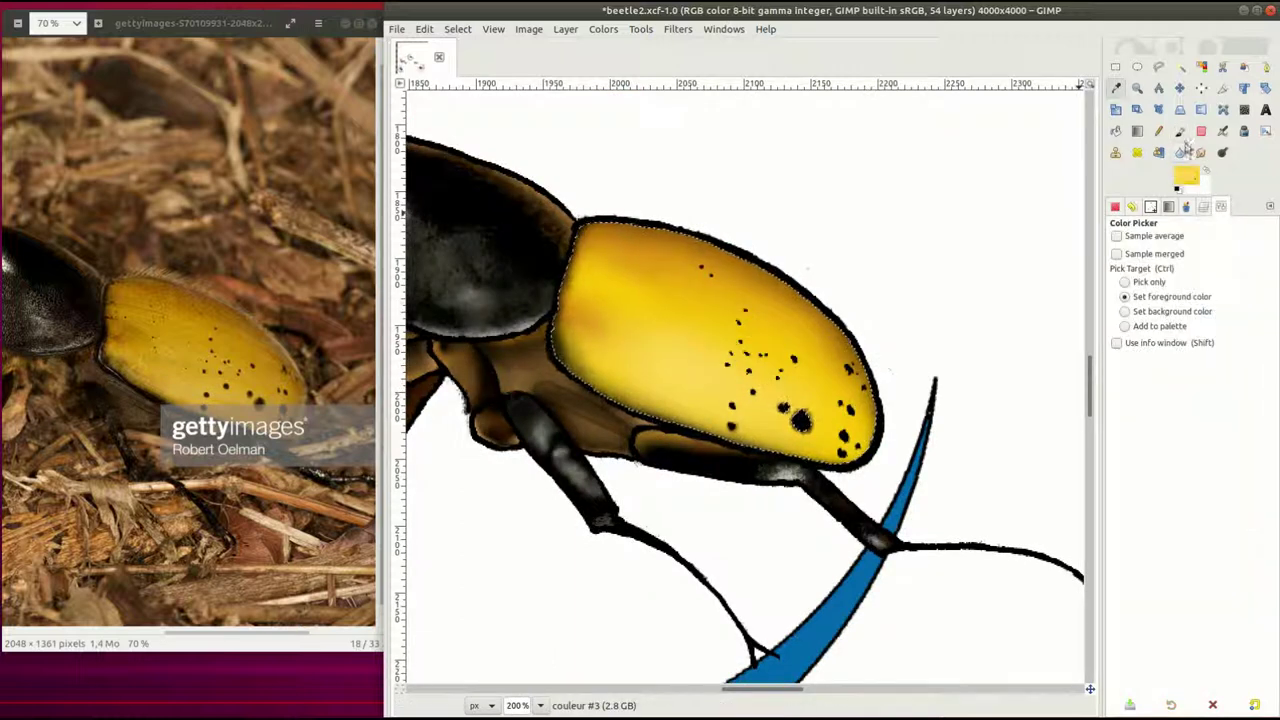
click(700, 320)
key(a)
key(shift+o)
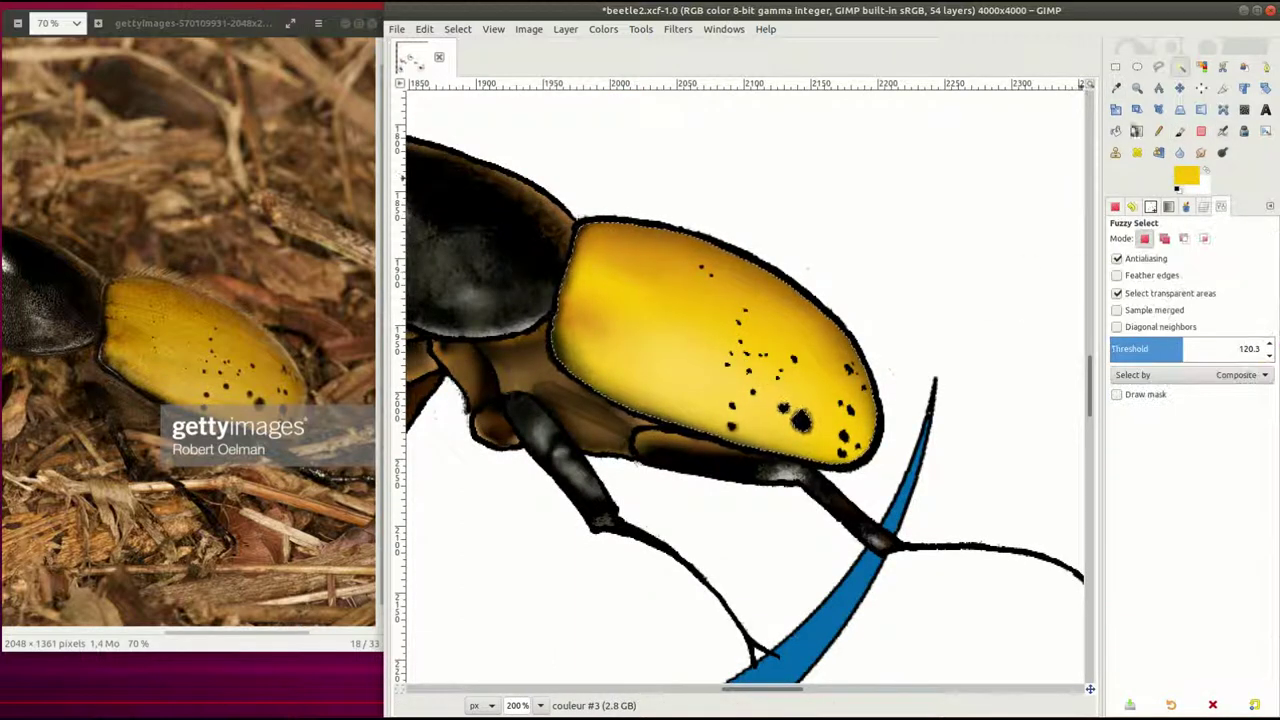
key(o)
click(615, 395)
key(p)
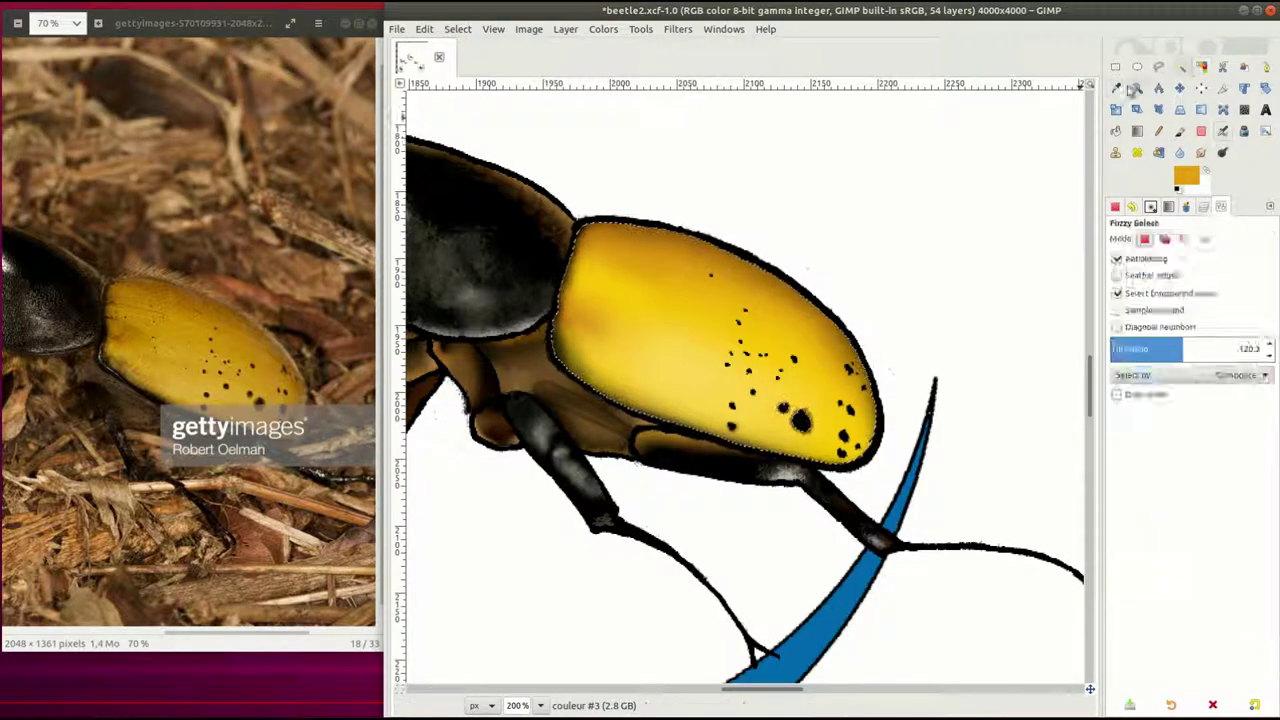
key(o)
key(p)
Clear the selection and cover more black speckles with bright yellow sampled from the shell
click(458, 29)
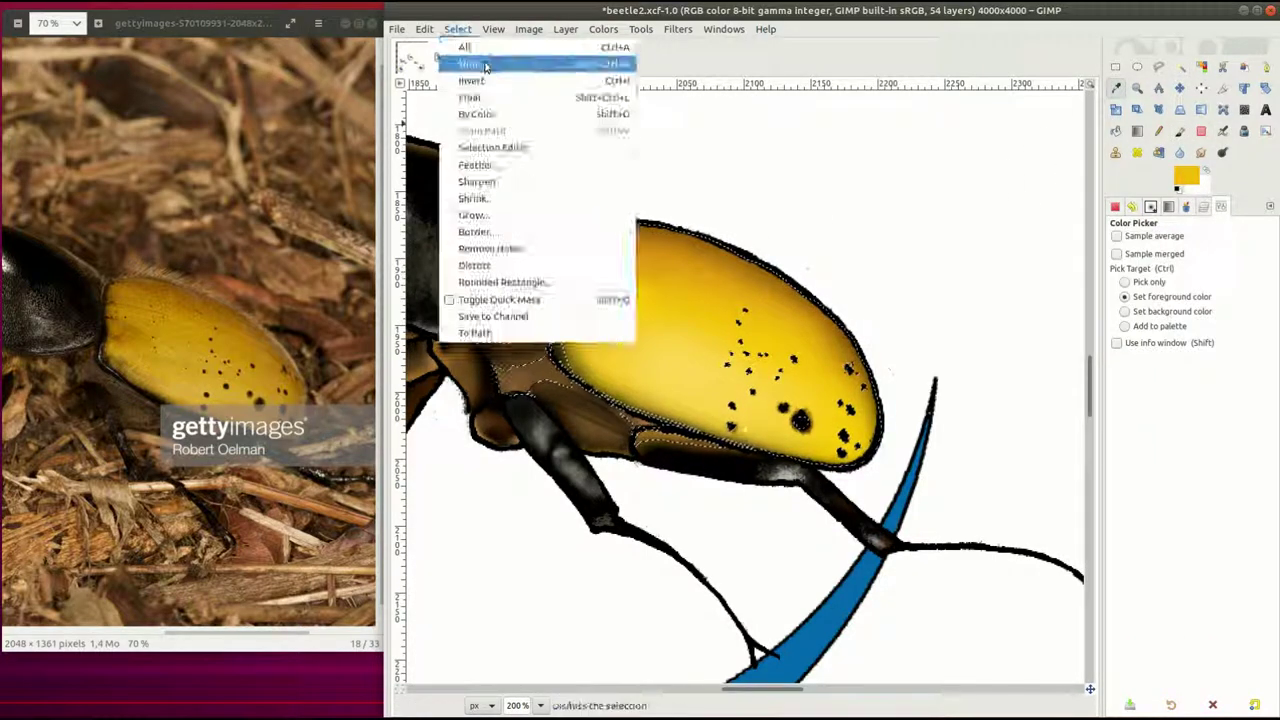
click(485, 60)
key(o)
click(745, 322)
key(p)
key(o)
key(p)
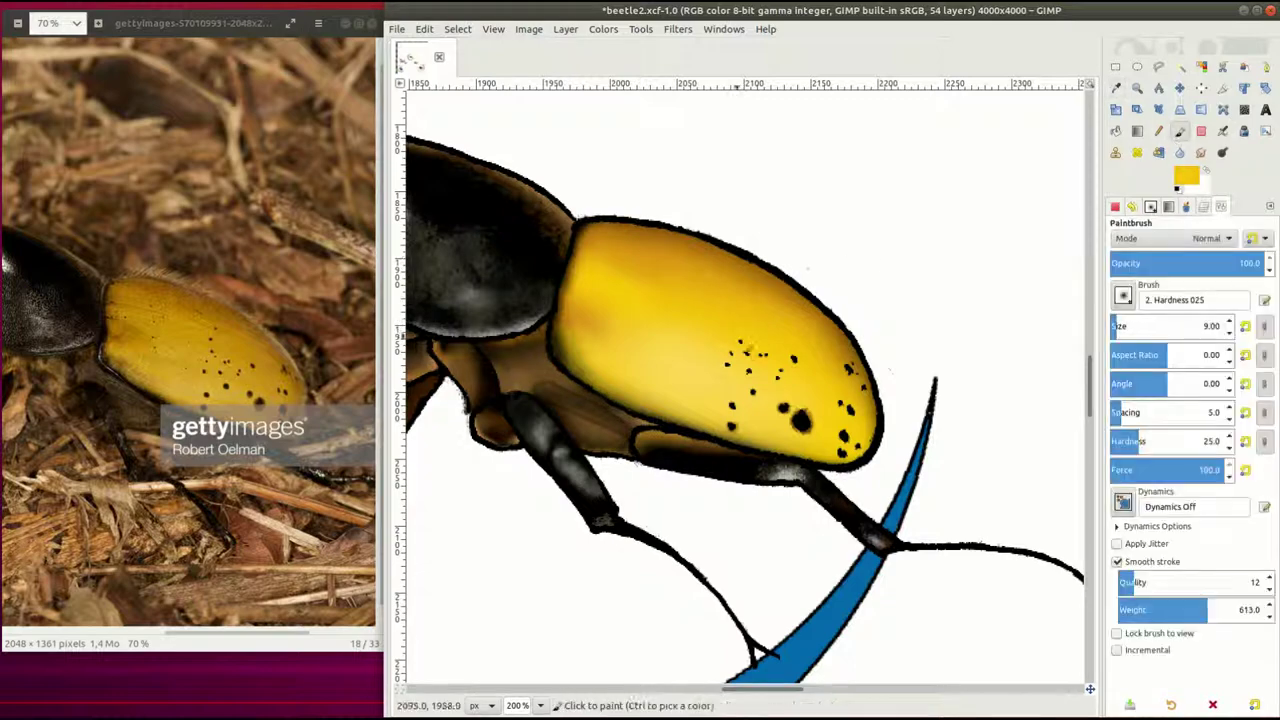
key(o)
key(p)
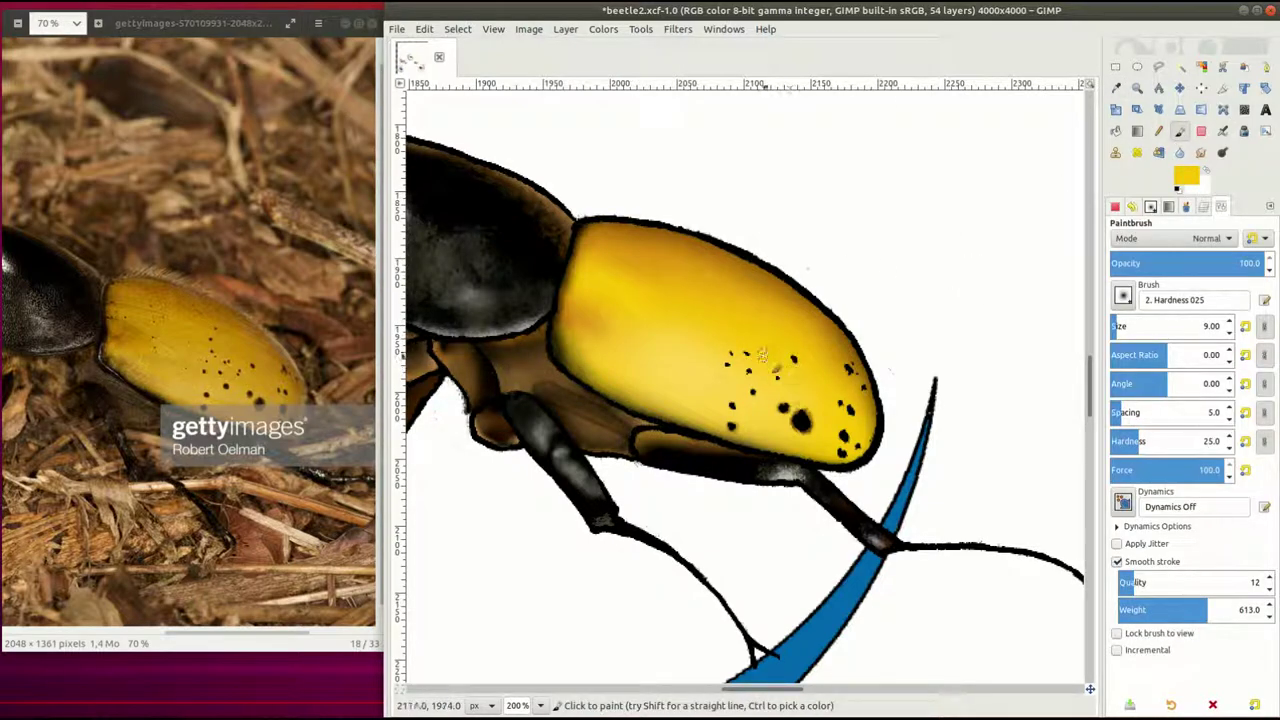
key(o)
key(p)
key(o)
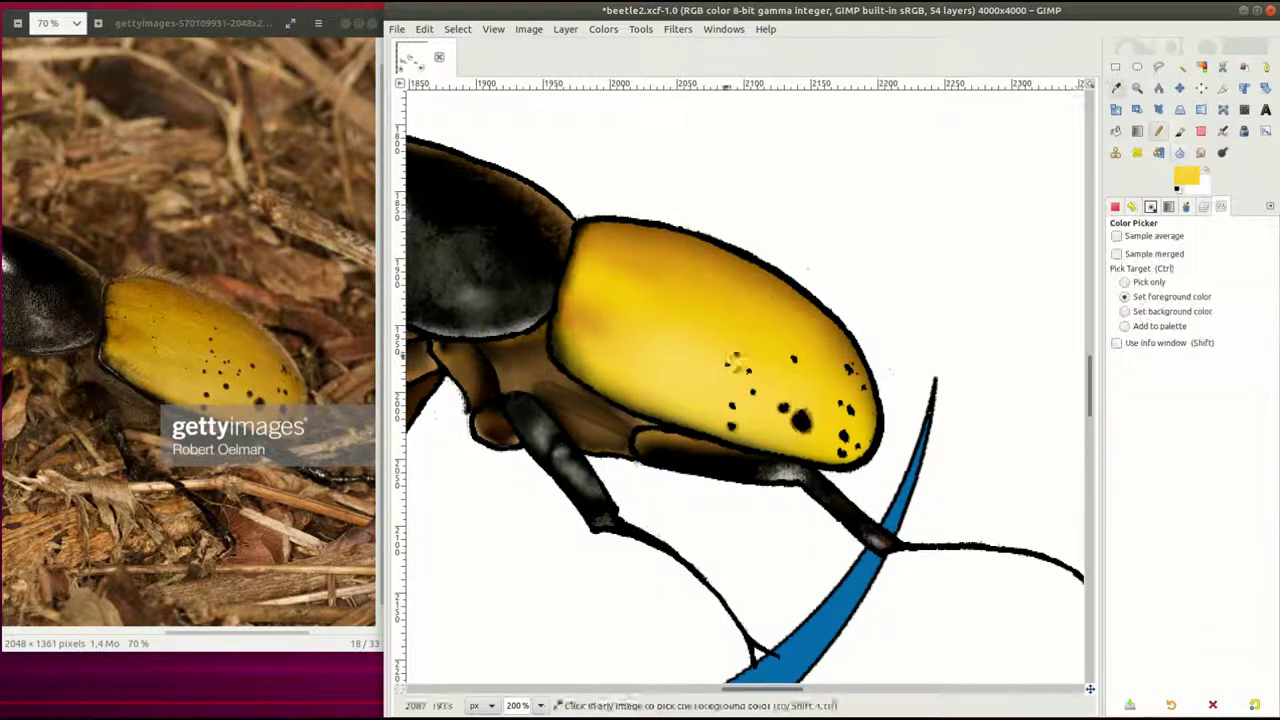
key(p)
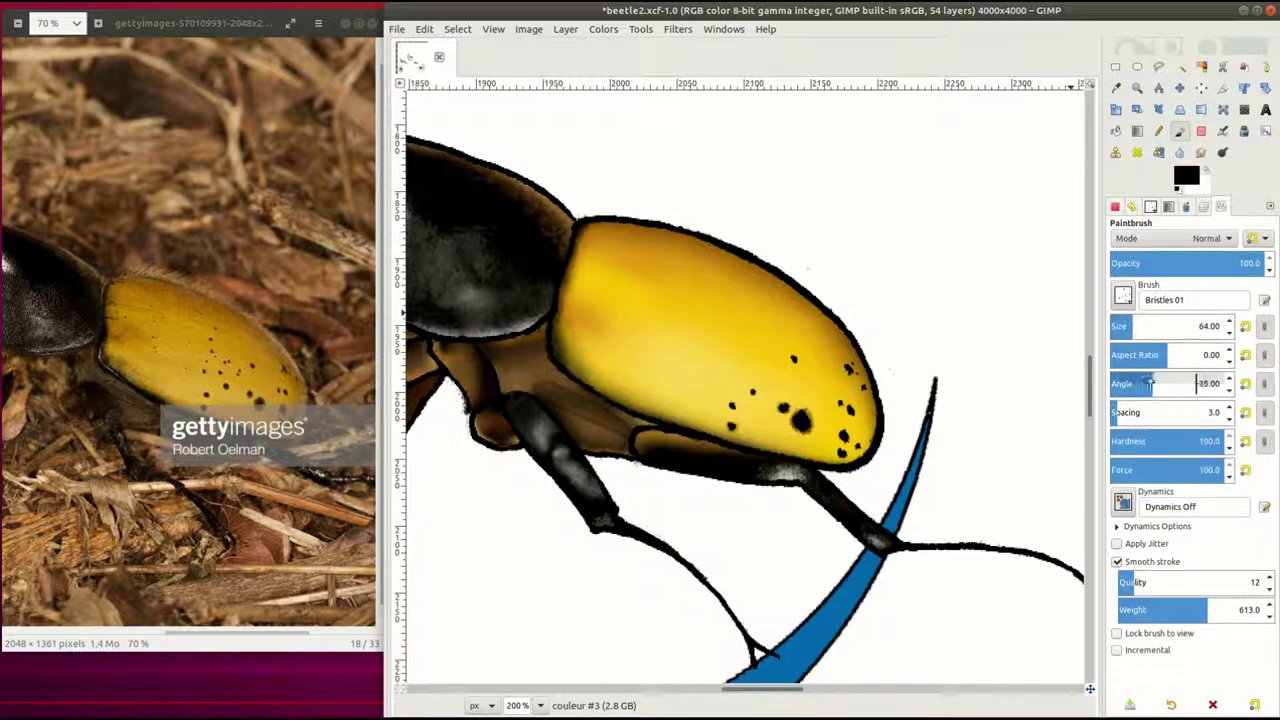
Set the paintbrush to aspect -0.10 and spacing 13, then use Acrylic 01 at size 4
click(1229, 359)
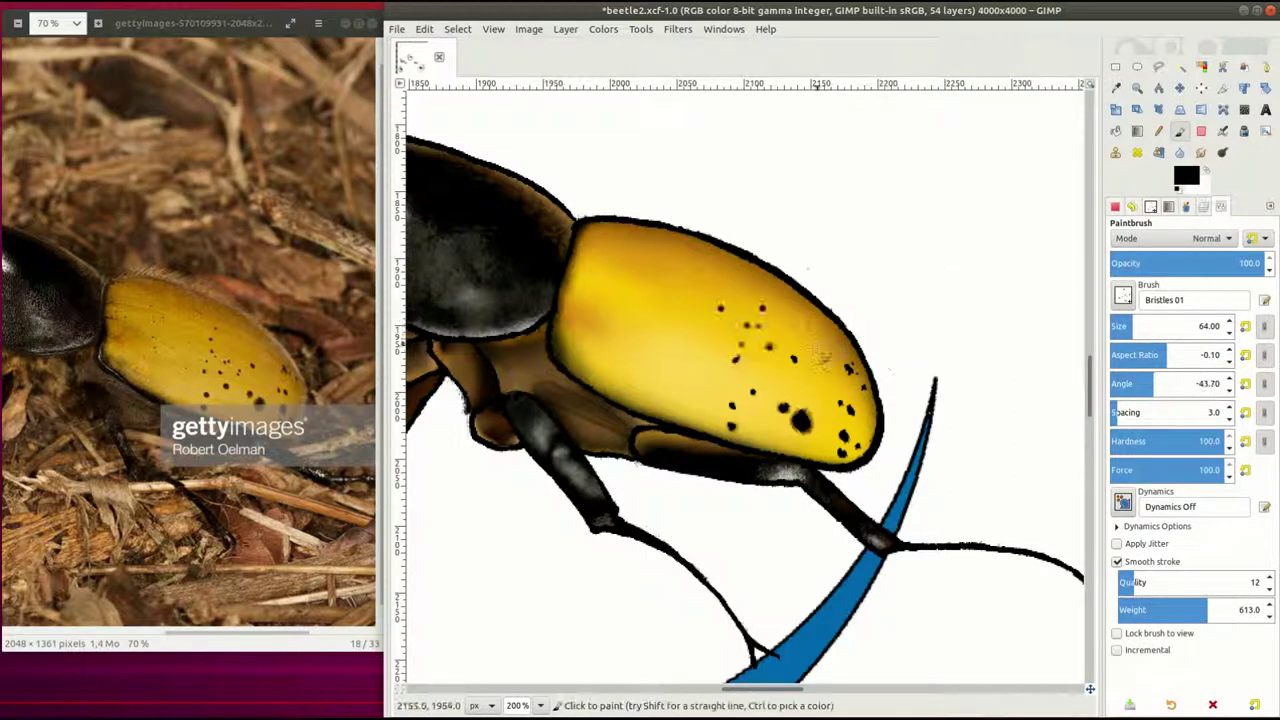
click(1200, 326)
click(1125, 412)
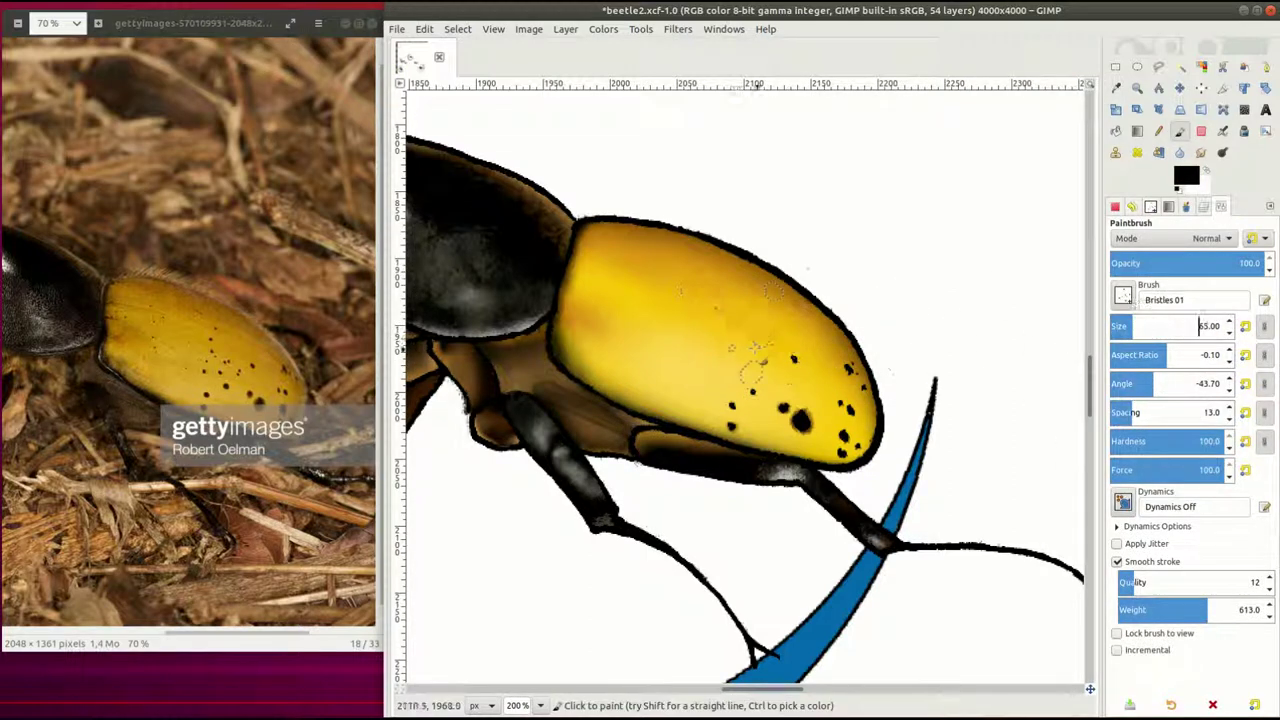
key(Page_Up)
key(Page_Up)
key(Up)
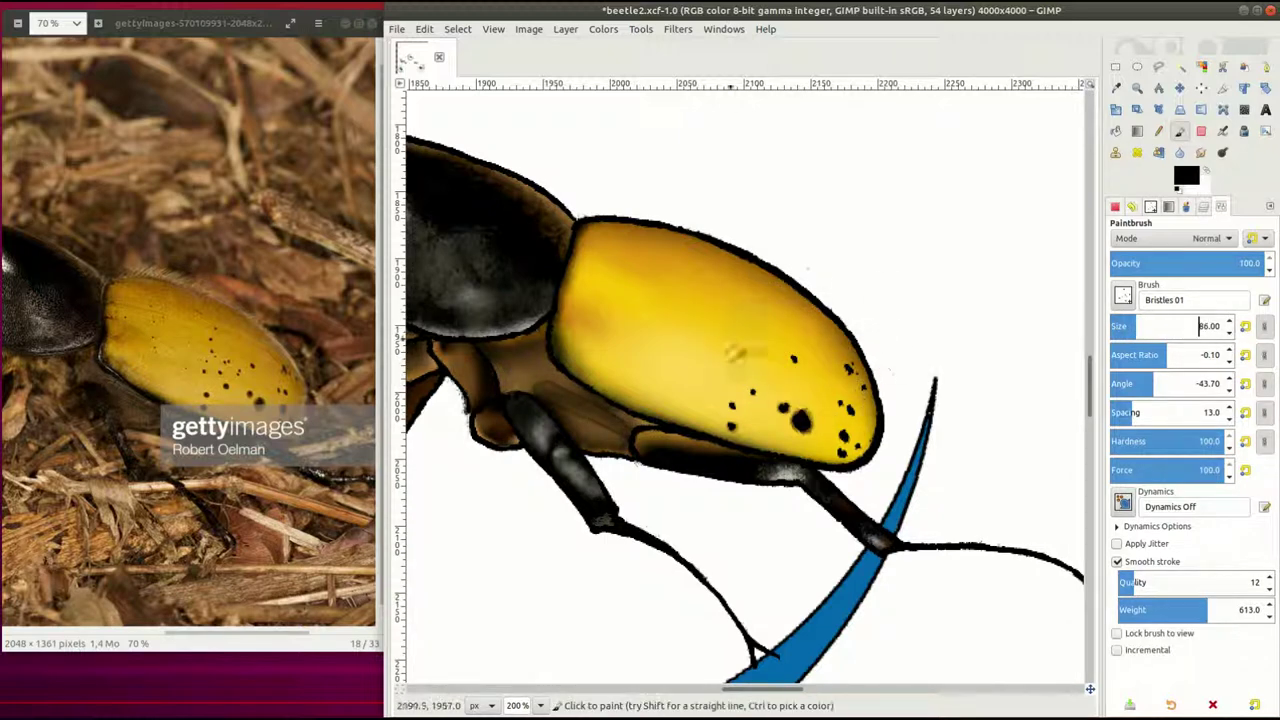
click(1123, 295)
double_click(1197, 352)
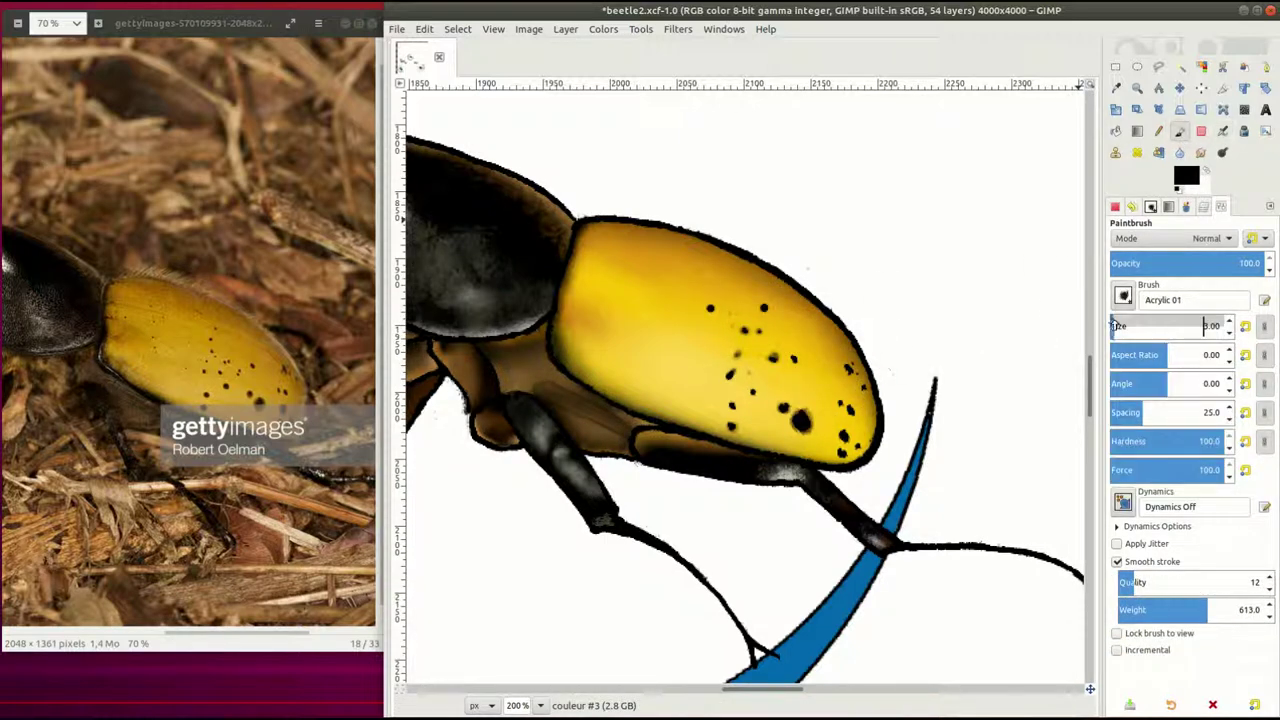
key(Up)
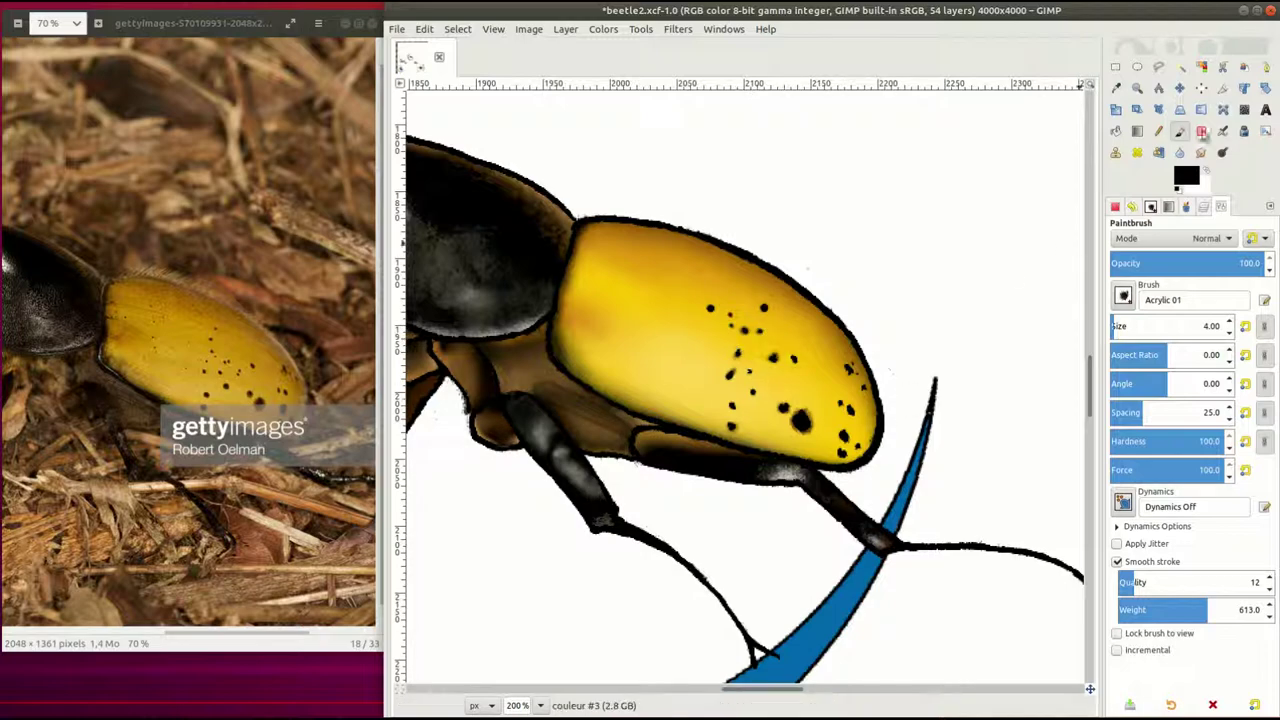
Switch to the Airbrush at about 36 opacity with black paint, viewed at 50% zoom
click(1201, 131)
click(1186, 176)
click(1249, 283)
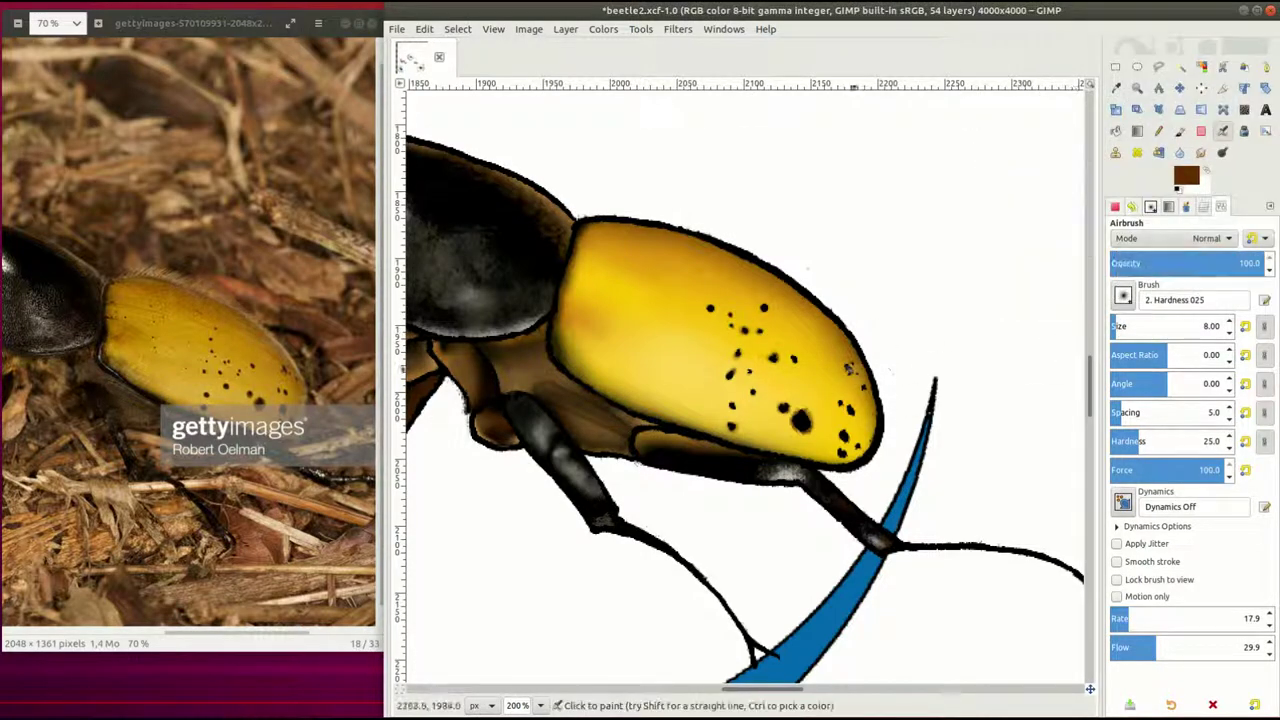
click(1165, 266)
key(d)
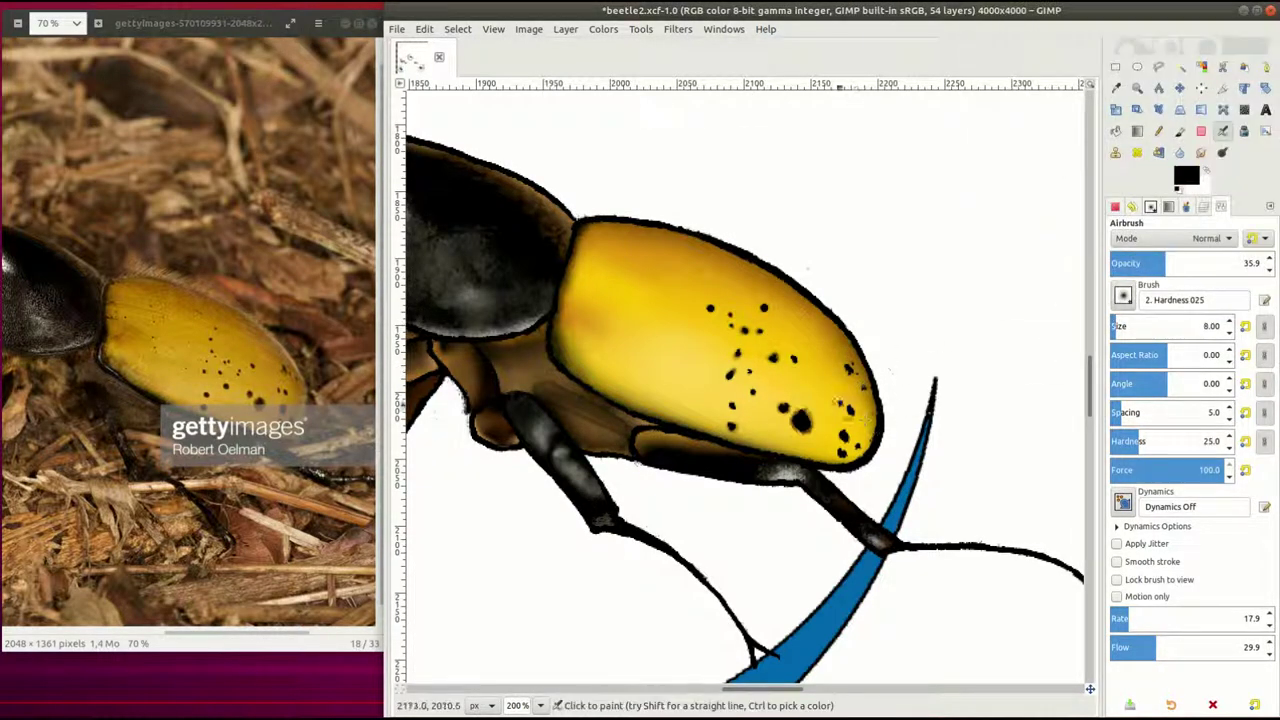
key(shift+2)
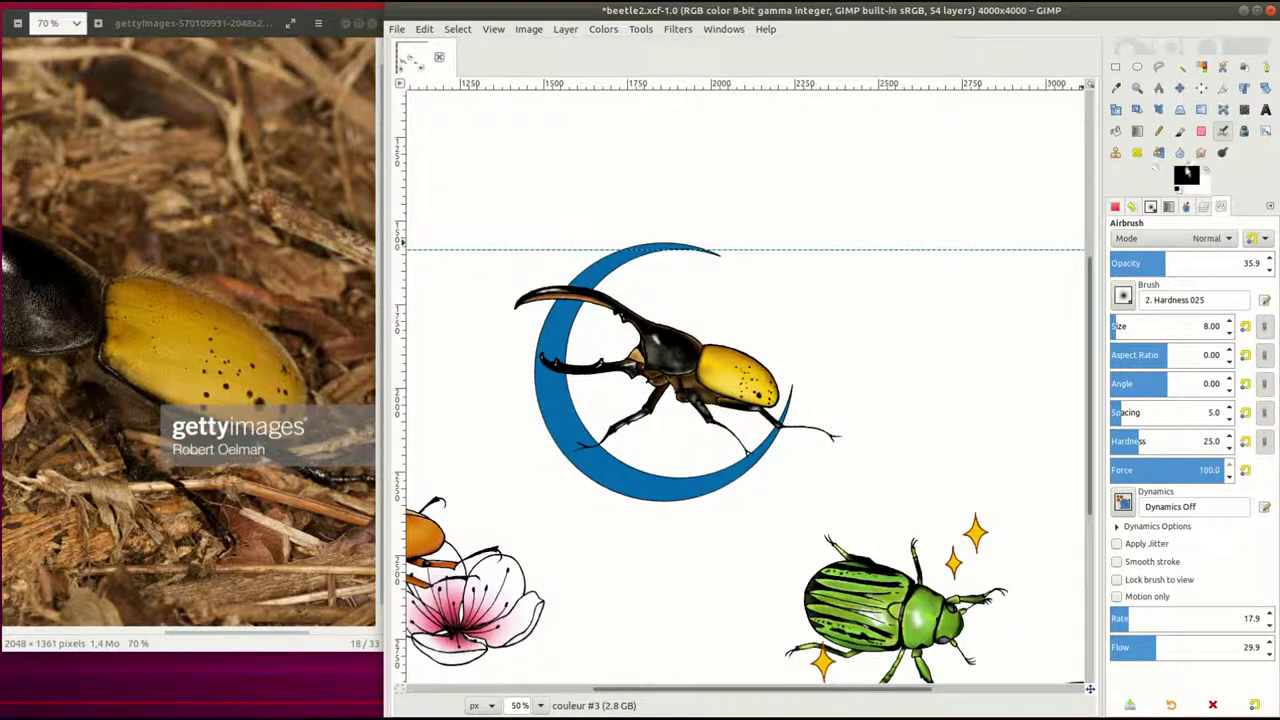
Try a Levels adjustment on the shell layer, then cancel it
key(ctrl+l)
key(alt+c)
key(l)
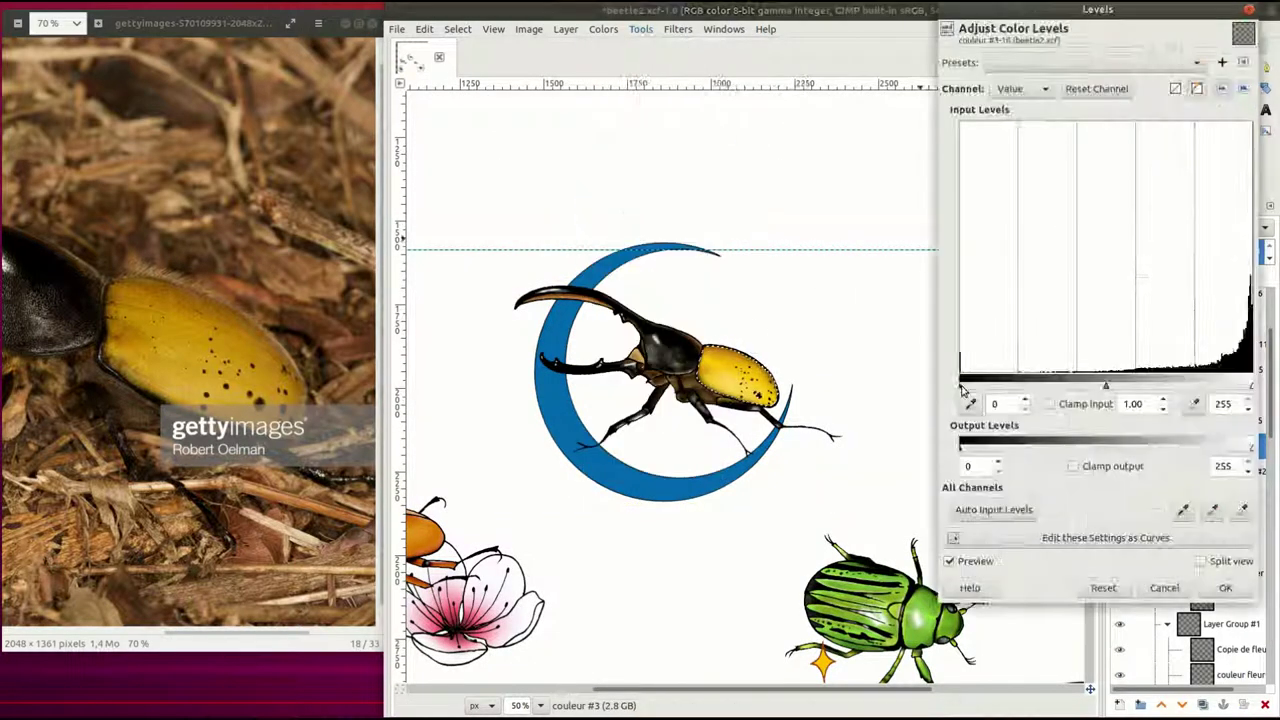
drag(960, 387, 1007, 387)
drag(1250, 387, 1238, 387)
drag(1122, 387, 1117, 387)
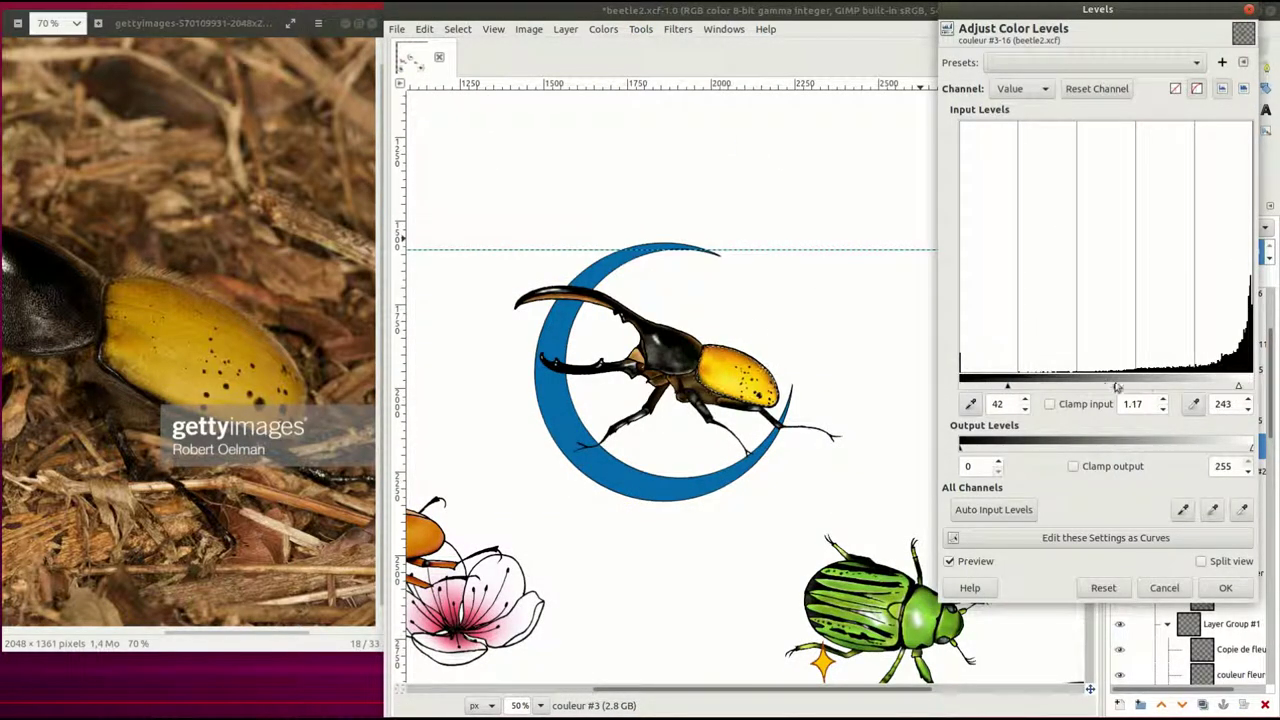
click(1164, 588)
Apply Hue-Chroma with Hue 3.12 and Chroma 15.88 to the shell, then start Levels again
drag(100, 121, 211, 121)
click(196, 91)
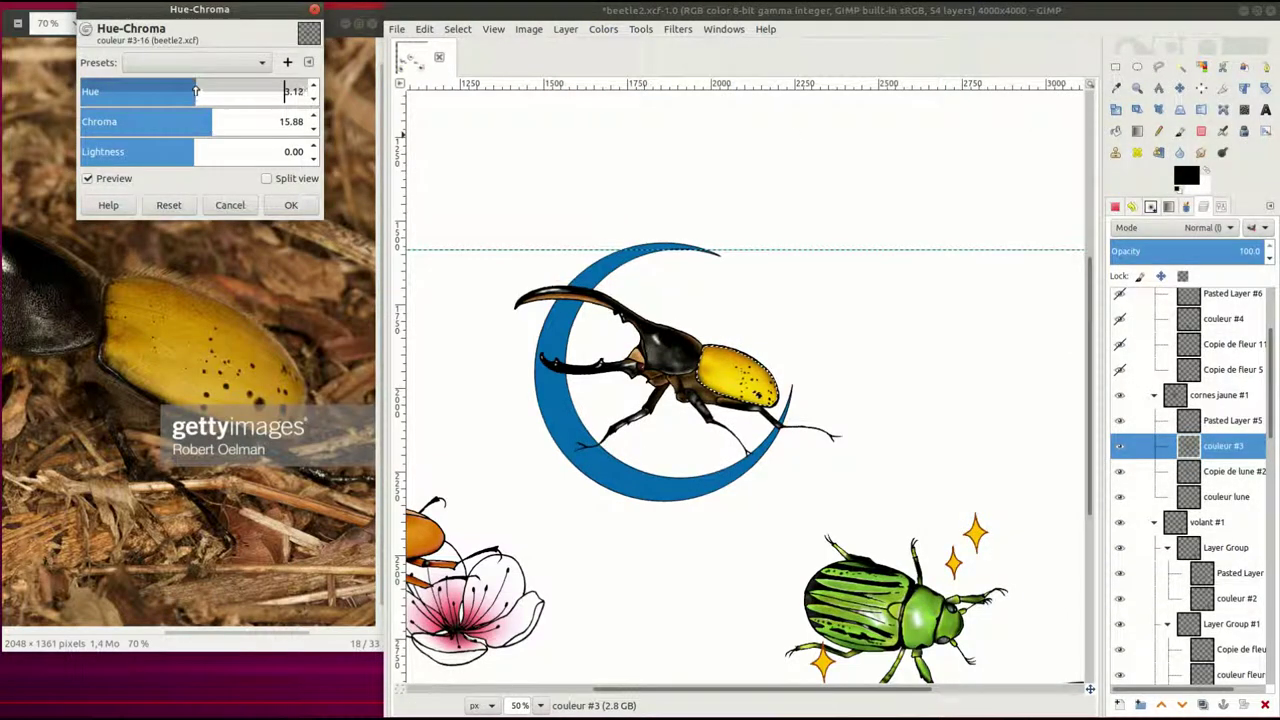
click(291, 205)
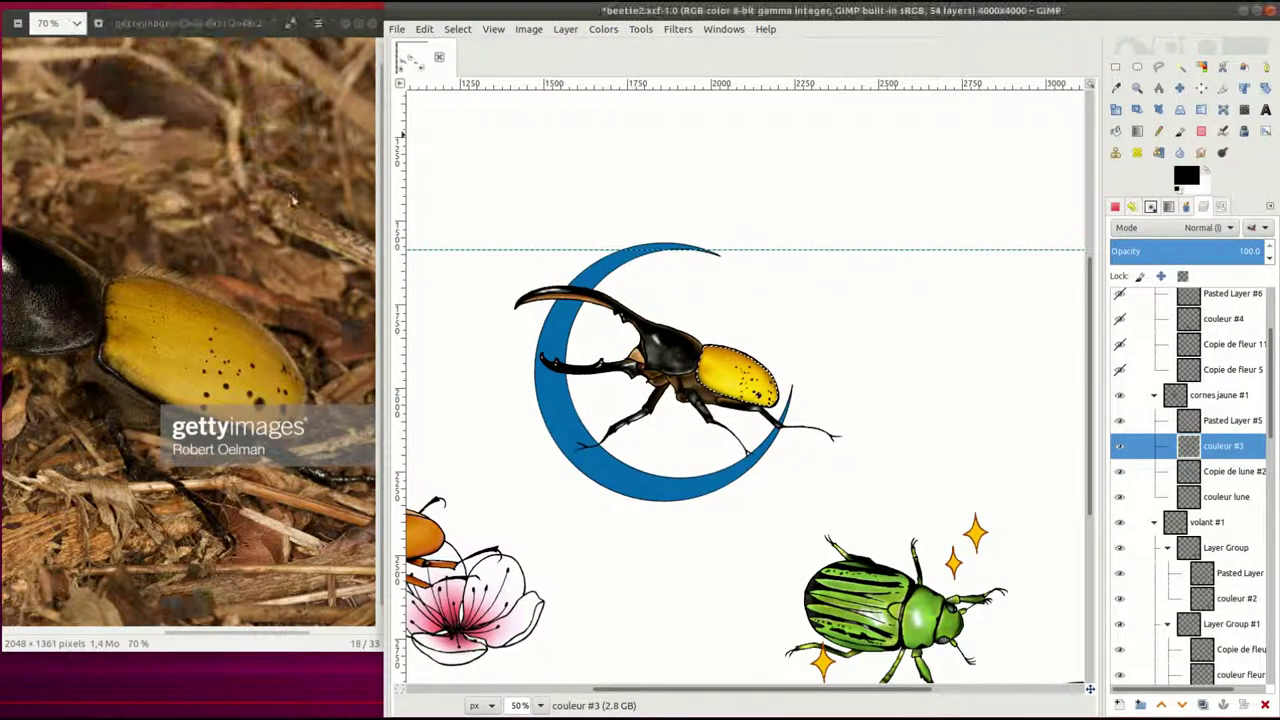
click(603, 29)
click(622, 180)
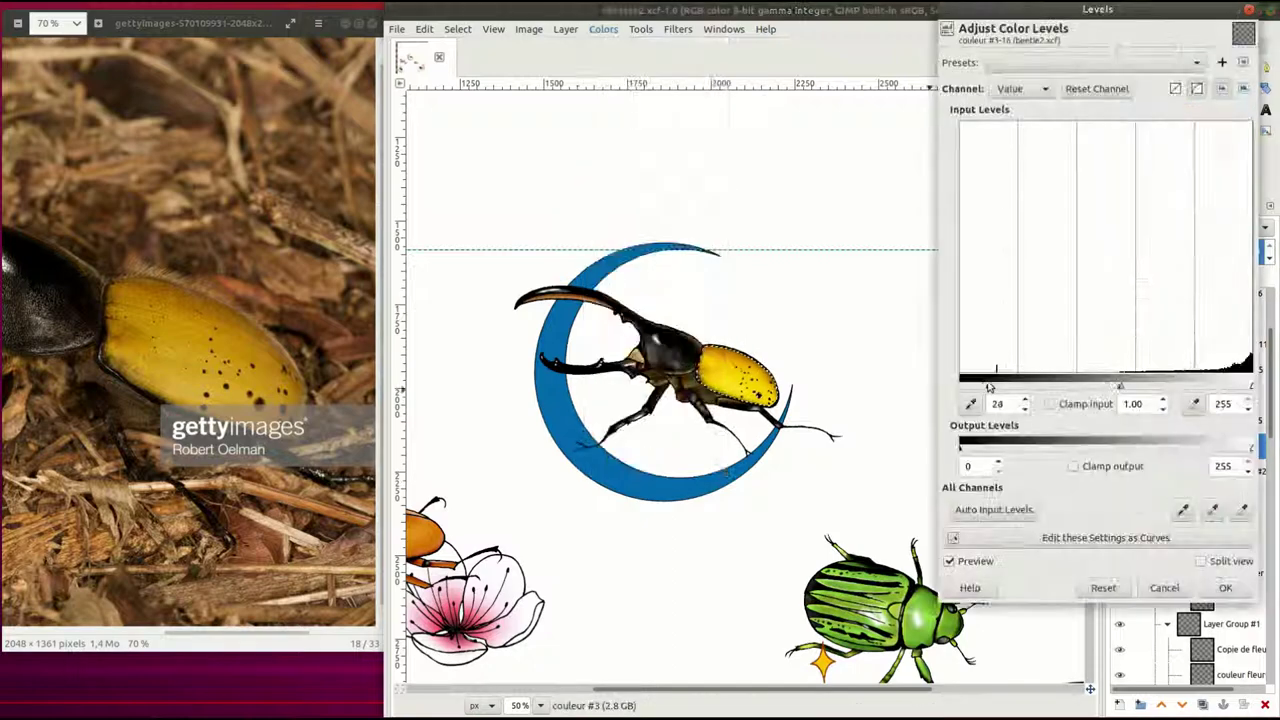
Apply the Levels adjustment, clear the selection, and zoom to 200% with the Airbrush
click(1225, 588)
click(457, 29)
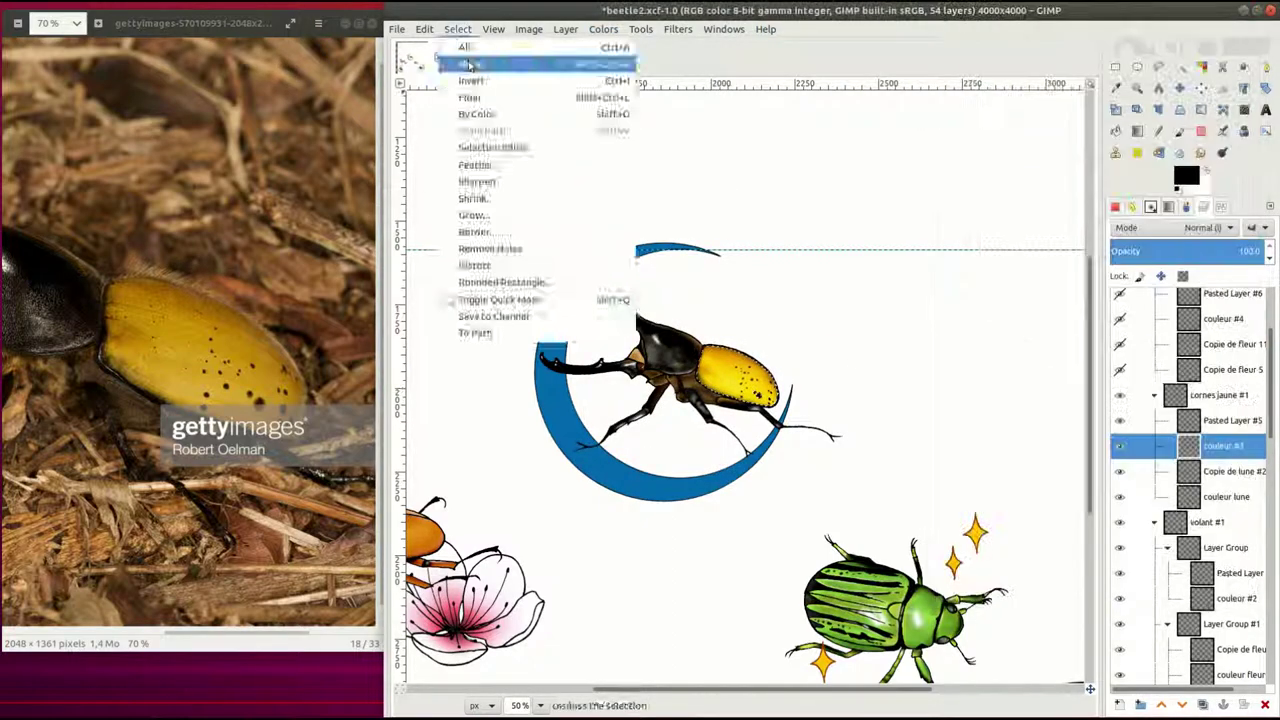
click(470, 57)
key(a)
click(520, 705)
click(530, 624)
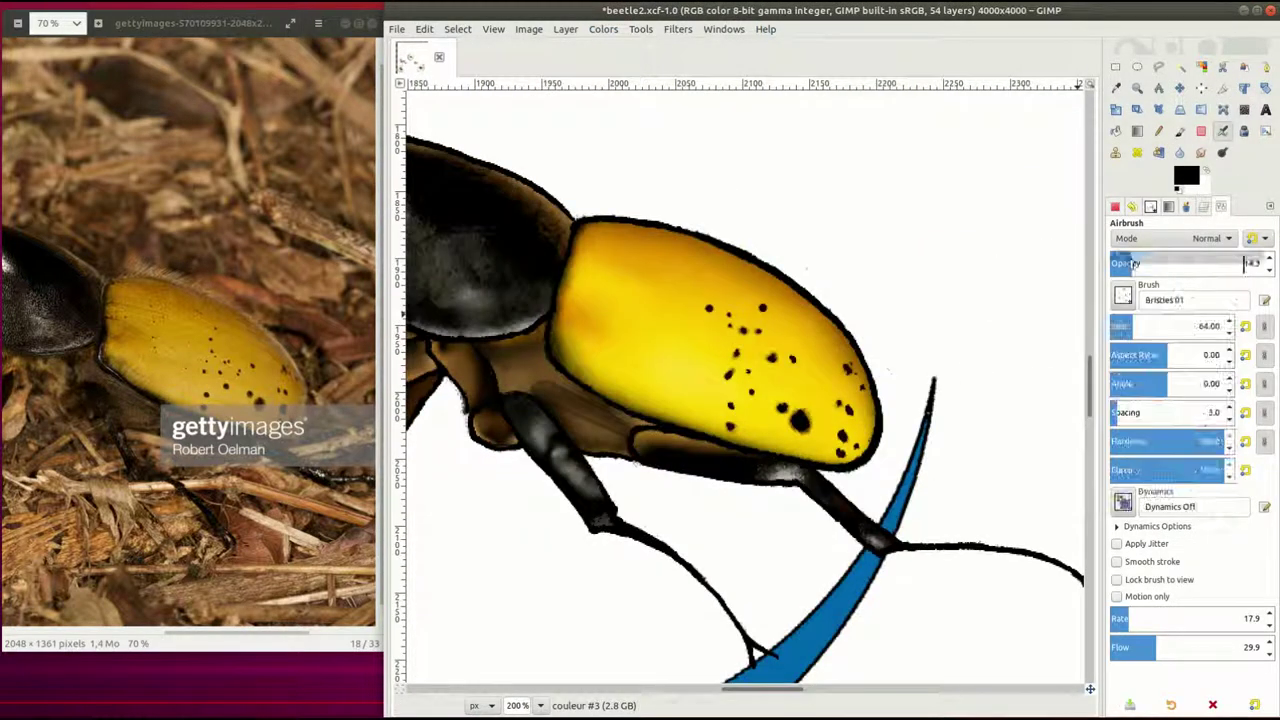
Set the brush to Acrylic 04, about 42 size and 58% opacity, with sampled shell yellow
key(period)
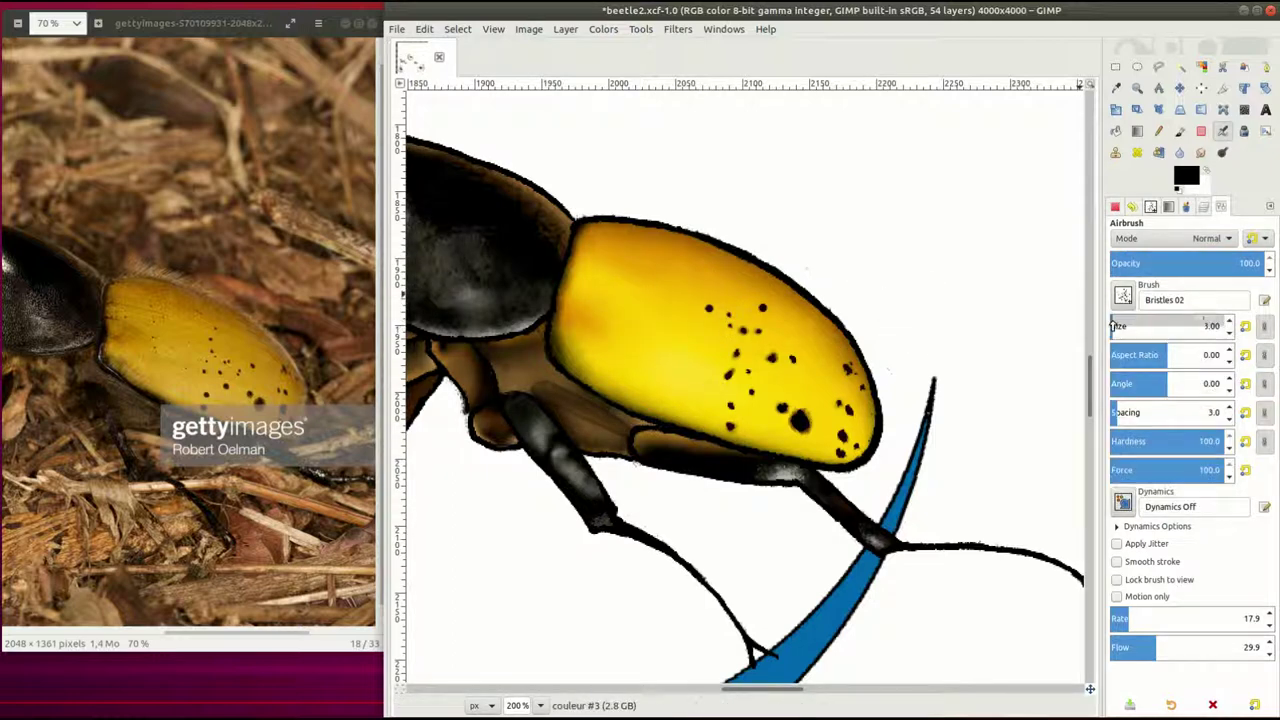
key(p)
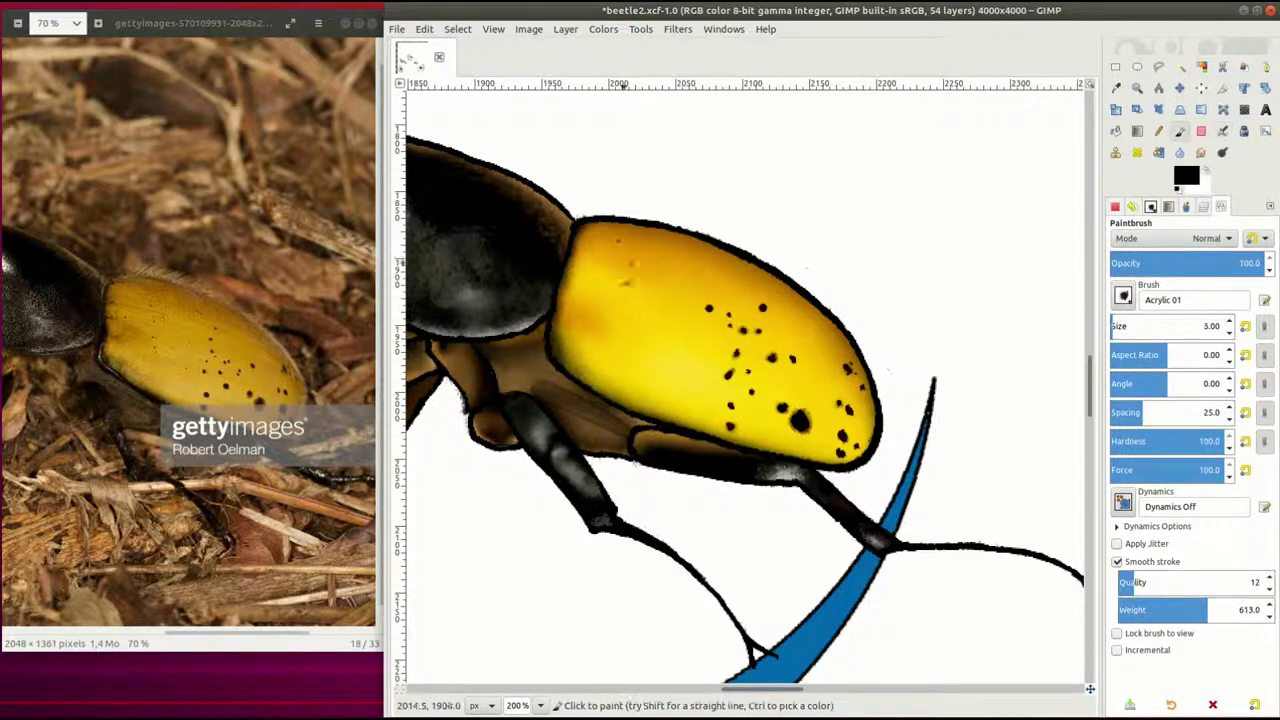
key(bracketleft)
drag(1265, 263, 1203, 263)
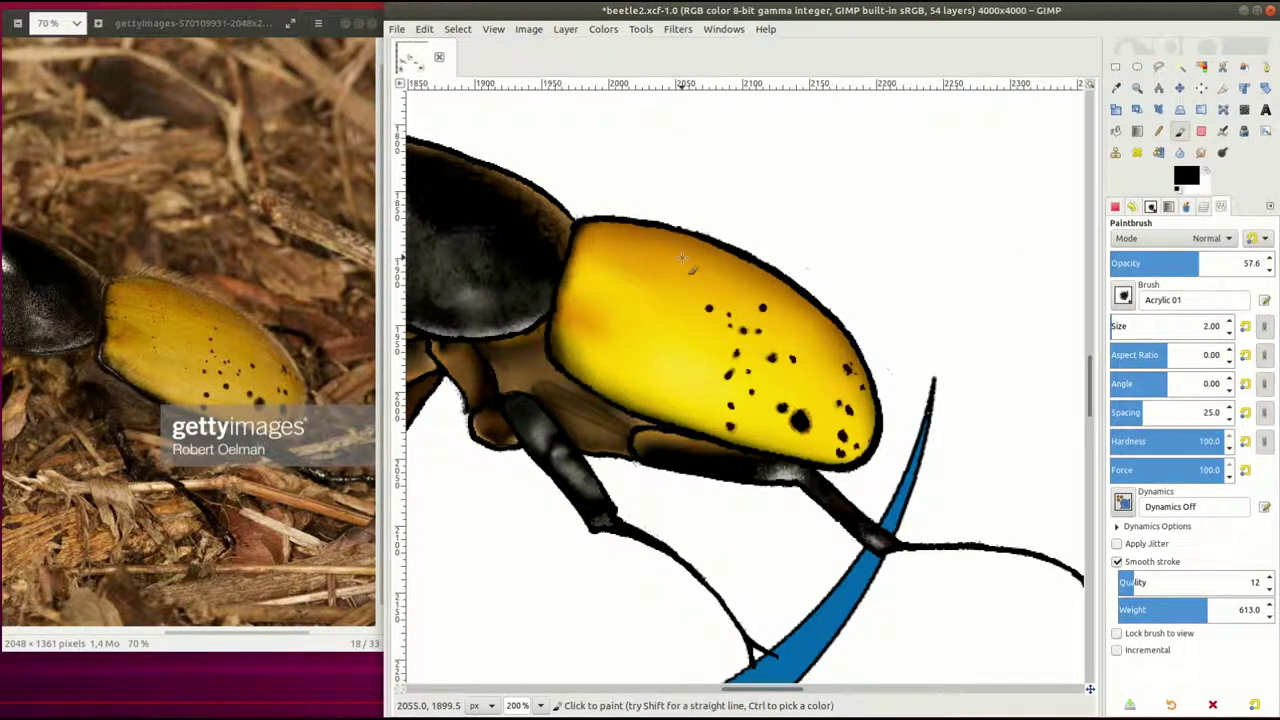
click(1123, 296)
click(1172, 364)
ctrl+click(730, 322)
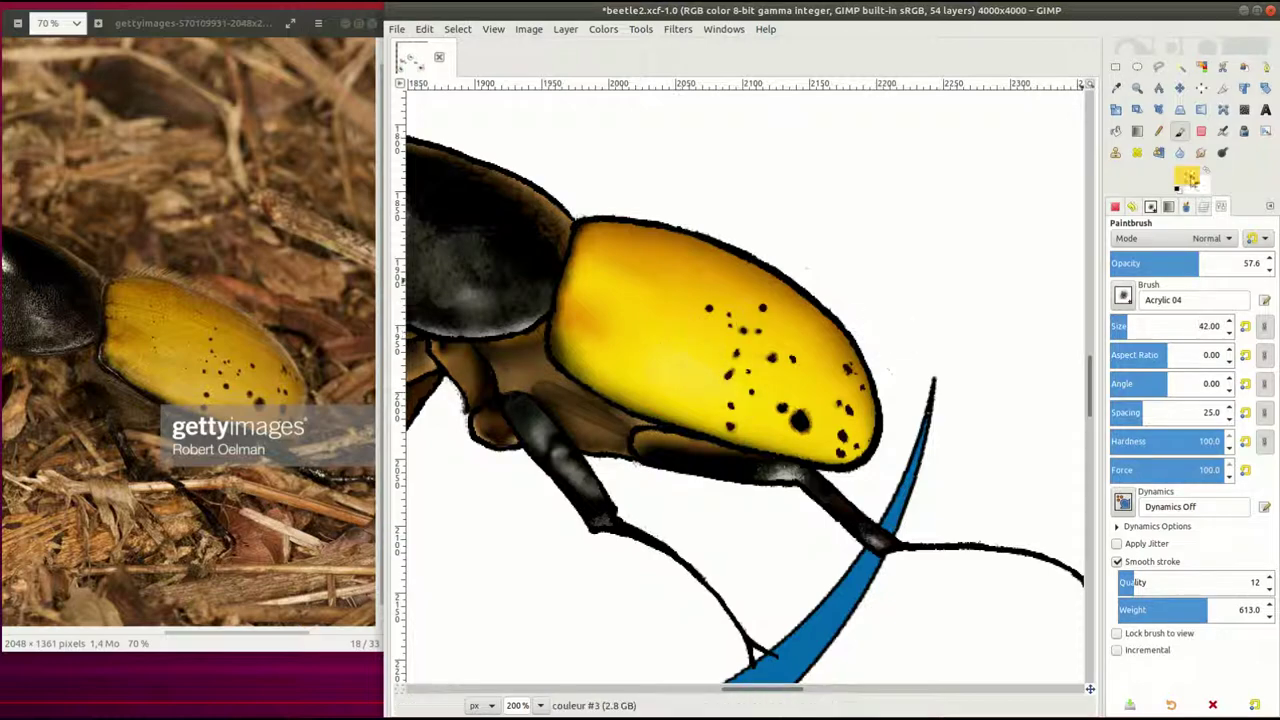
key(a)
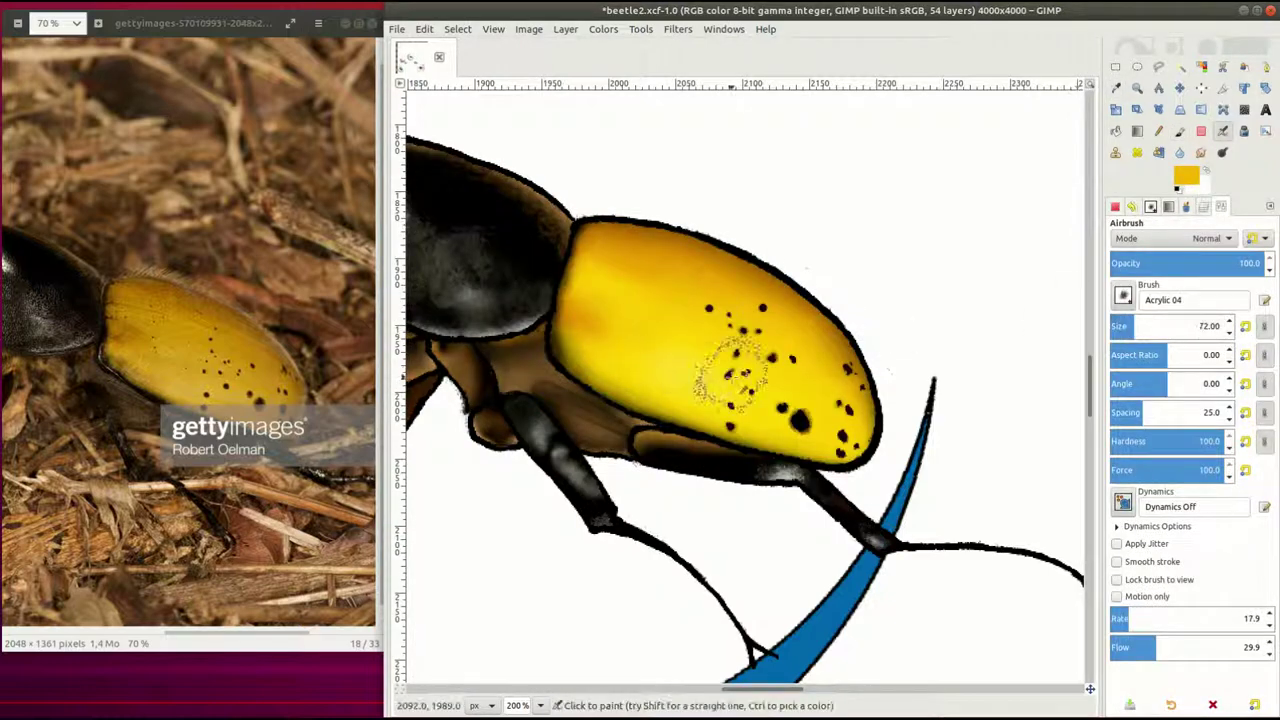
Select the wing case from the couleur #3 layer and pick a yellow-orange paint colour
key(ctrl+l)
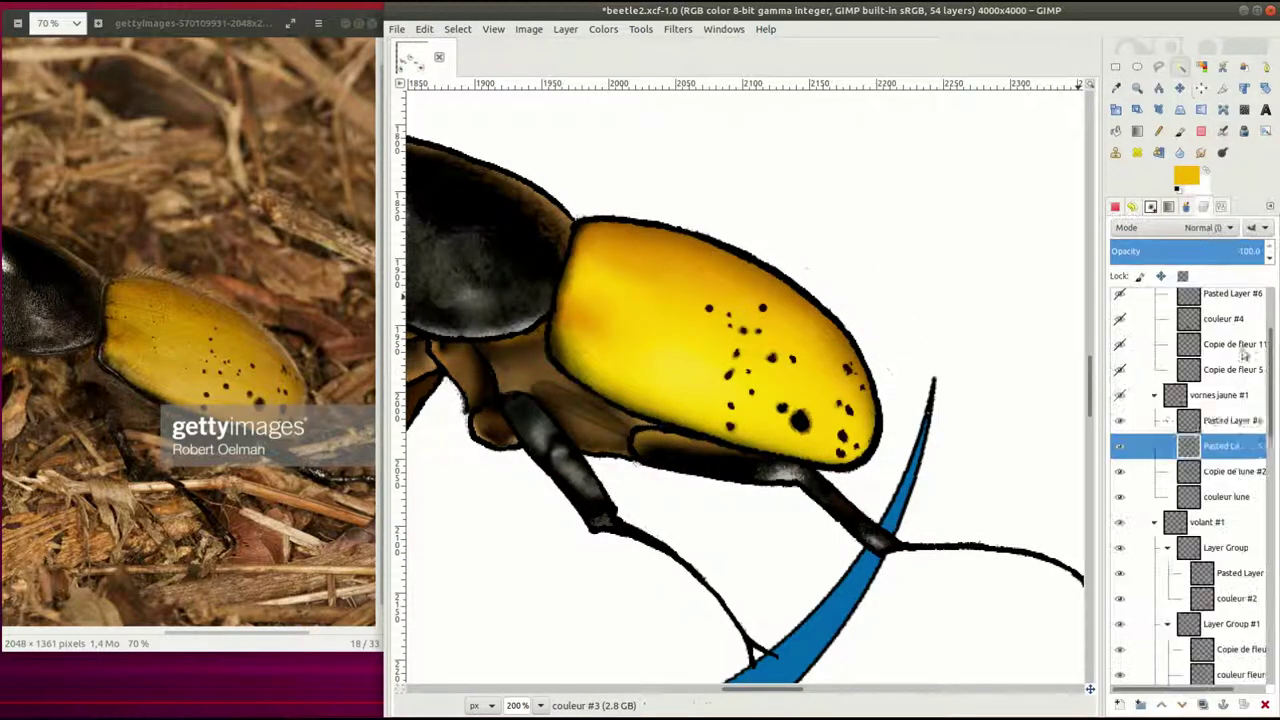
alt+click(1188, 446)
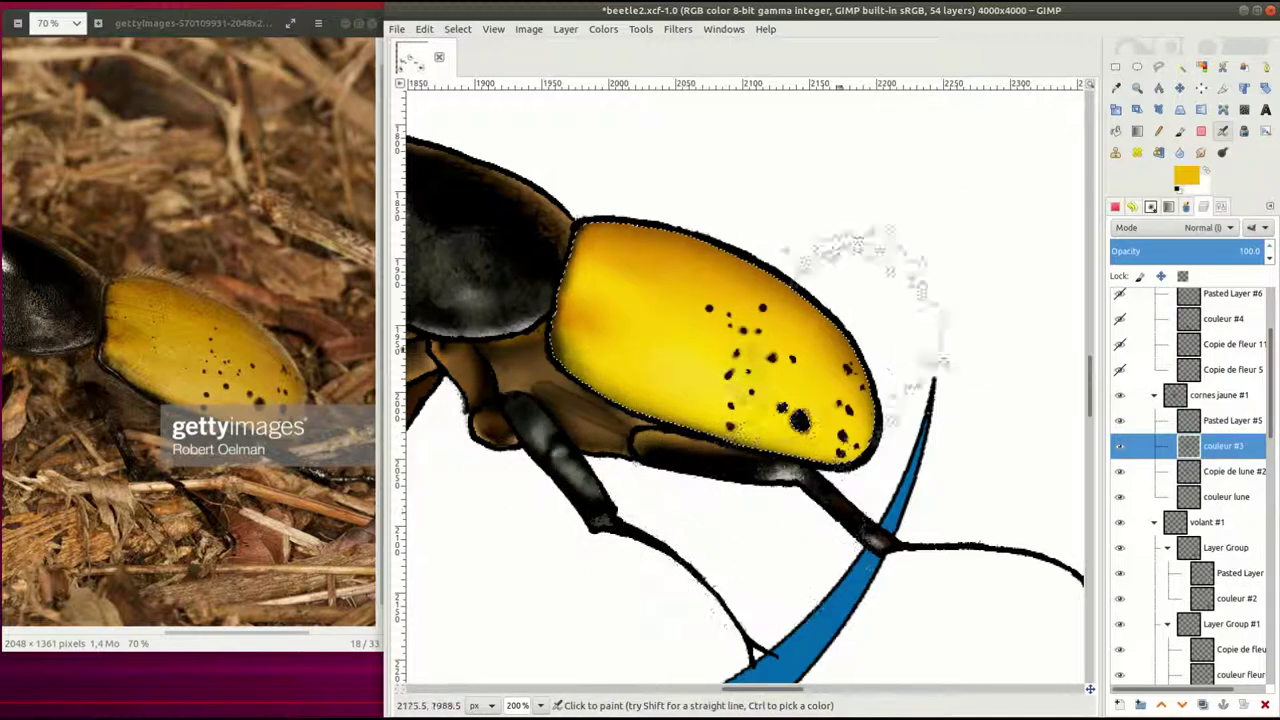
ctrl+click(800, 420)
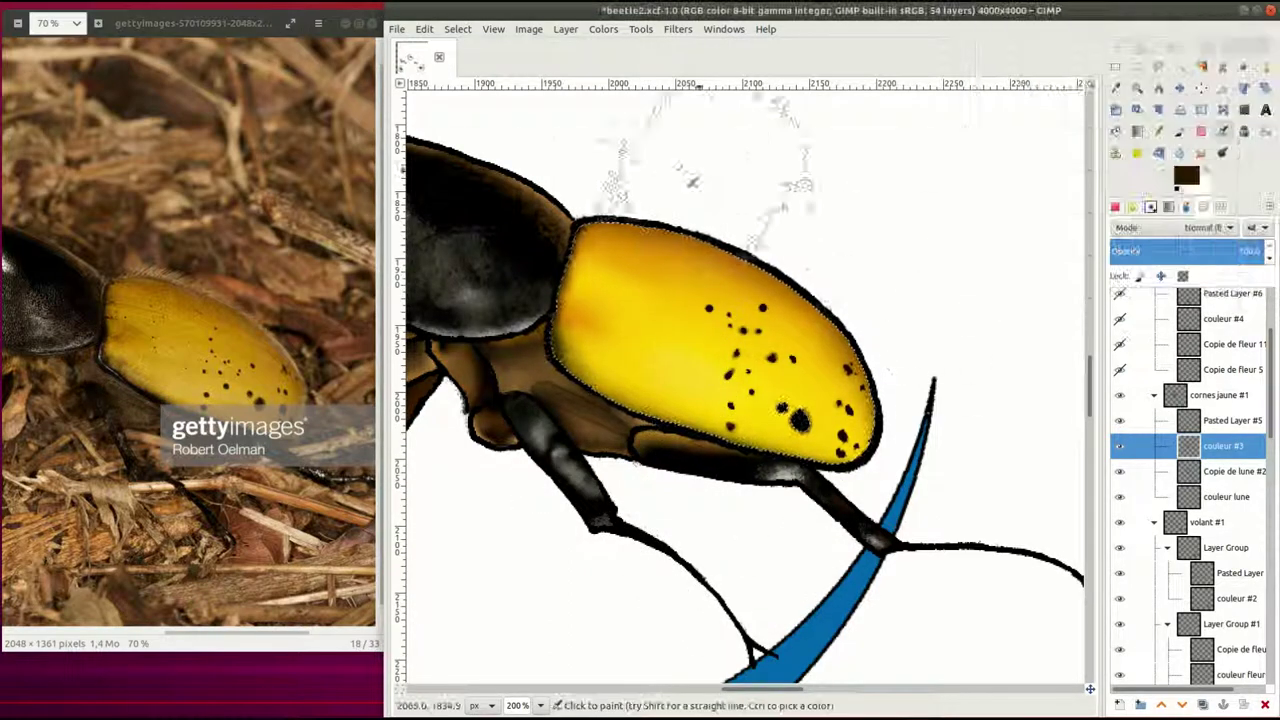
click(1186, 176)
click(1030, 90)
click(1242, 280)
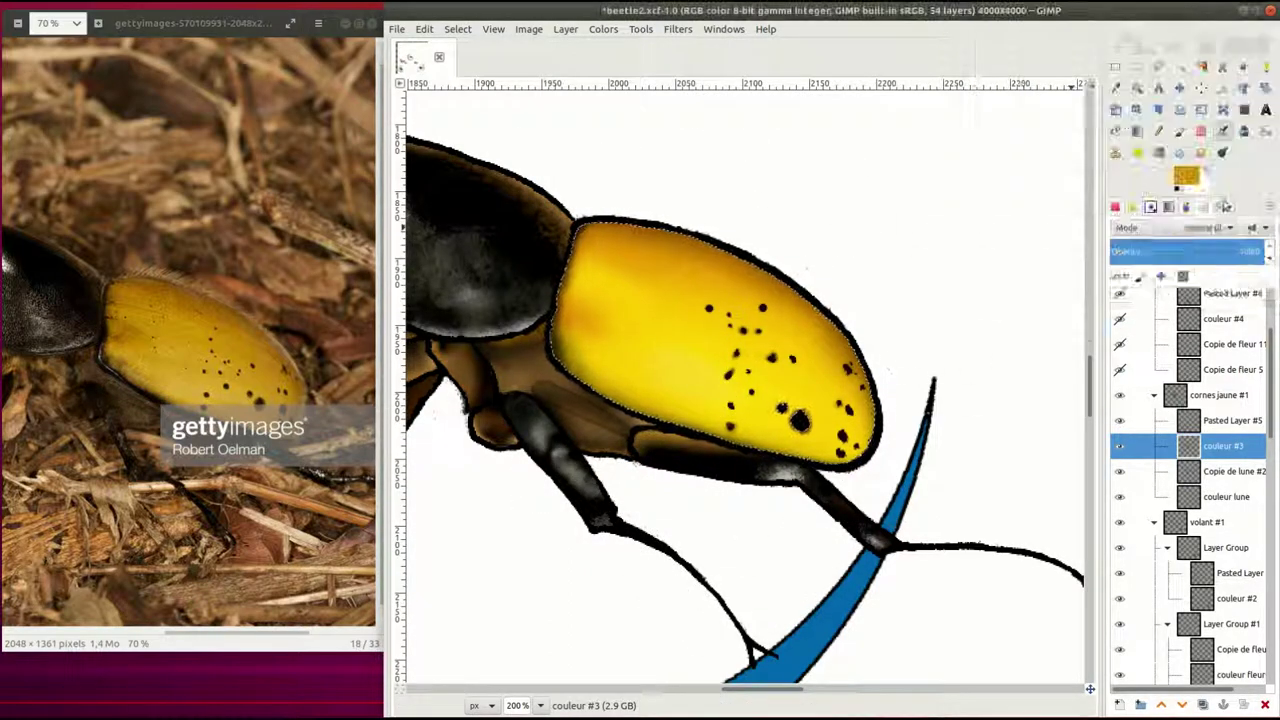
click(1223, 206)
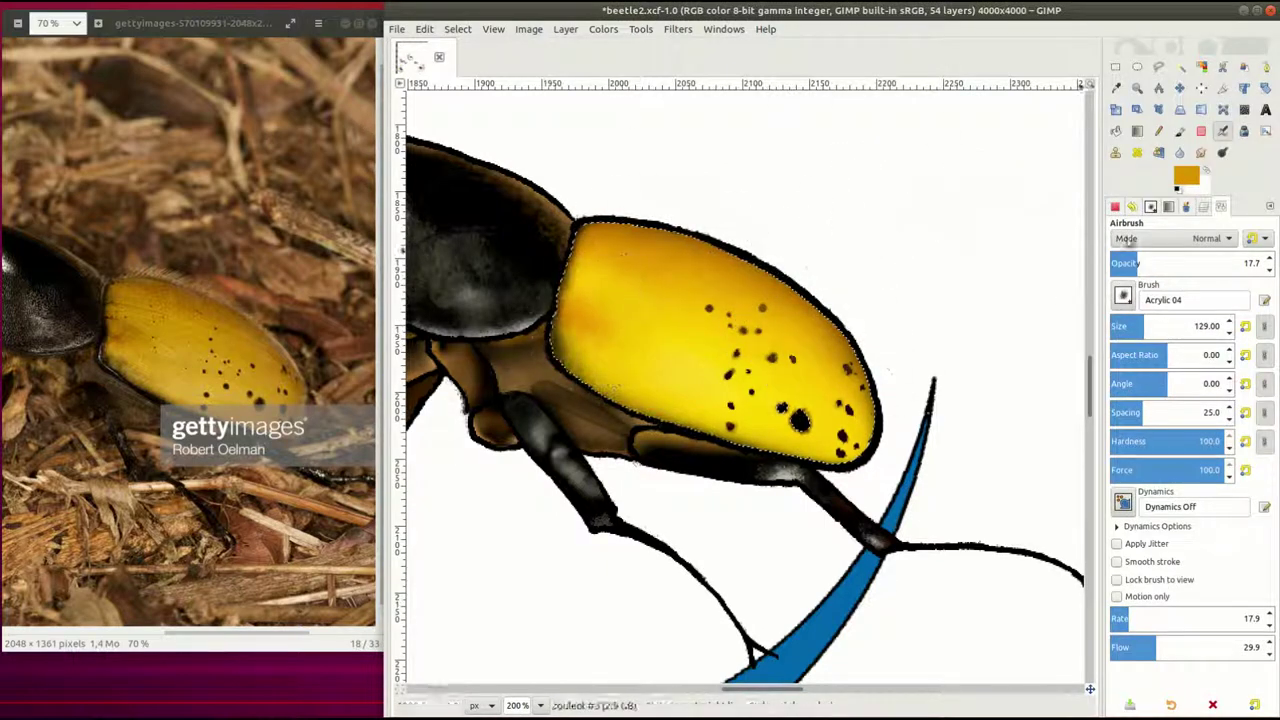
click(1186, 176)
click(1242, 280)
Clear the selection, reset to black, and set the spray to size 17 at about 6% opacity
click(457, 29)
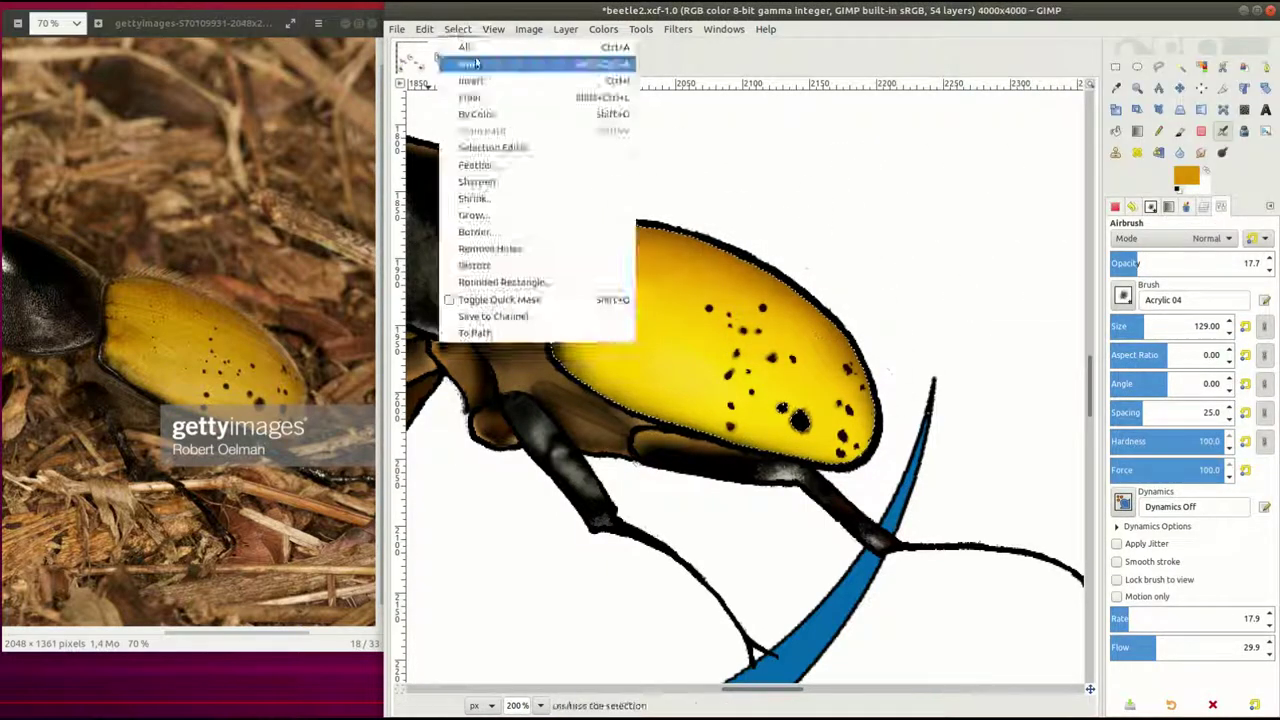
click(476, 64)
key(d)
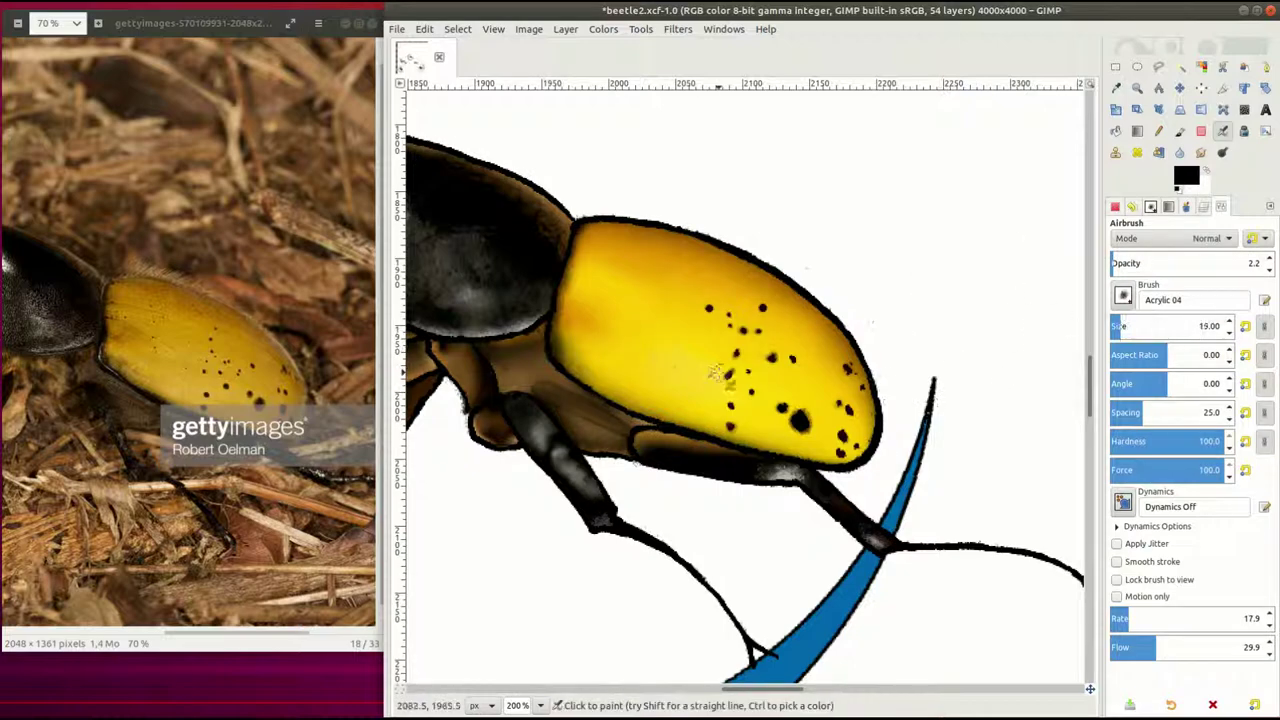
click(1158, 263)
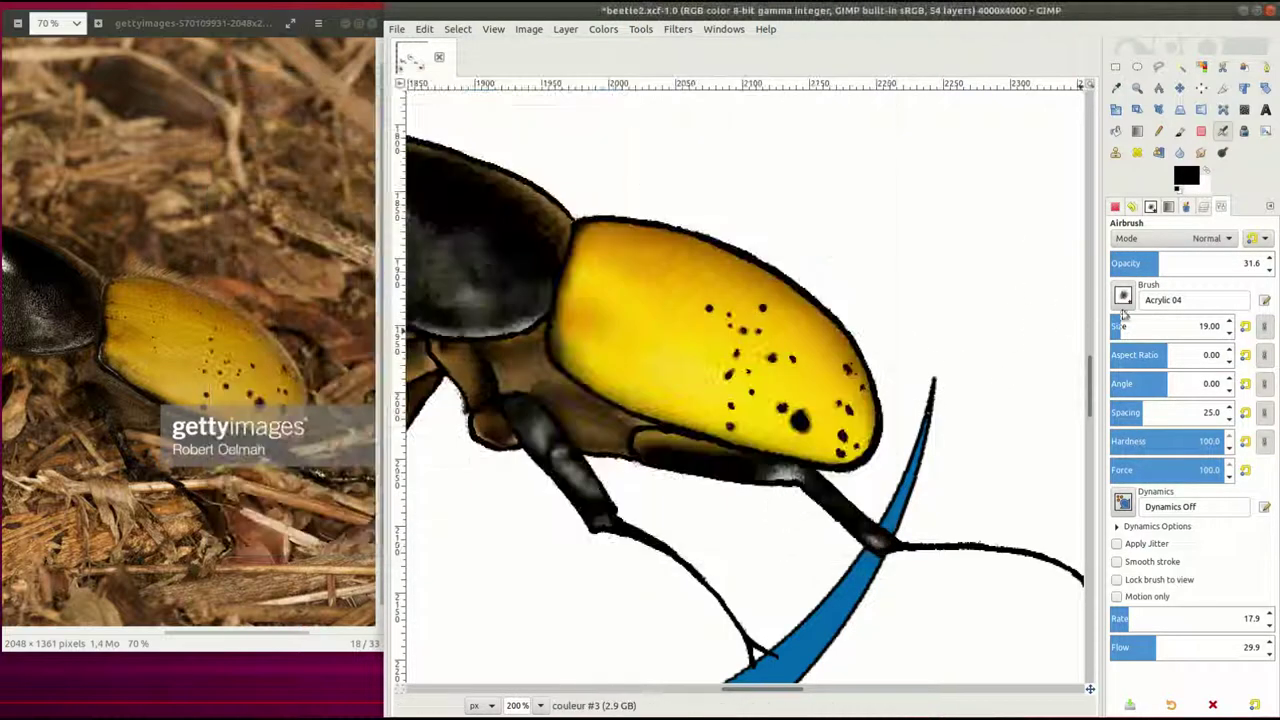
click(1123, 326)
click(1131, 263)
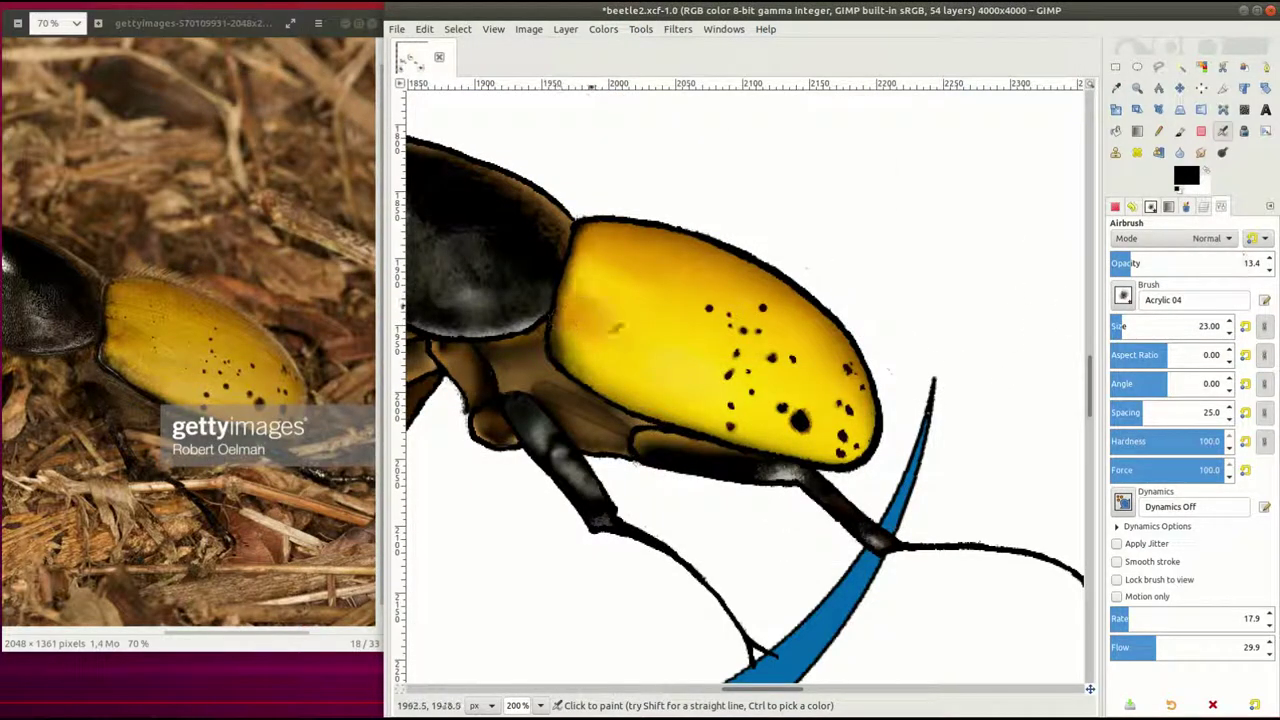
key(bracketright)
key(bracketright)
key(bracketright)
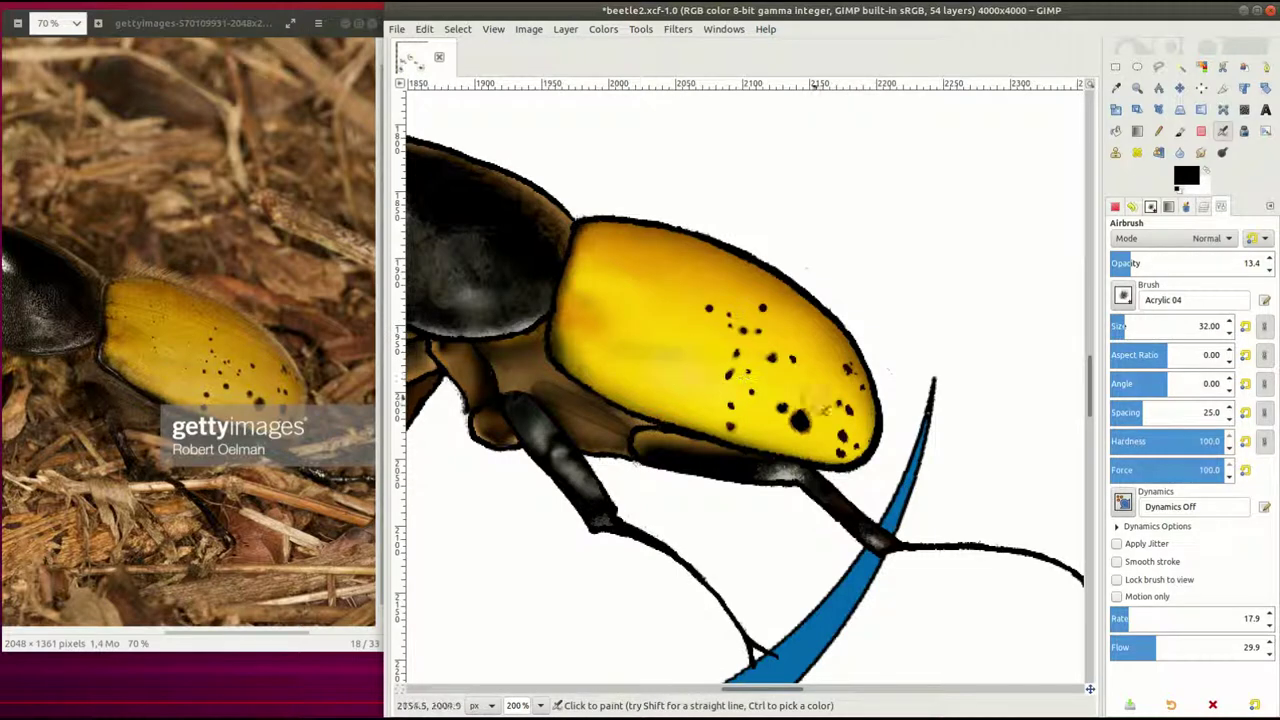
key(less)
key(less)
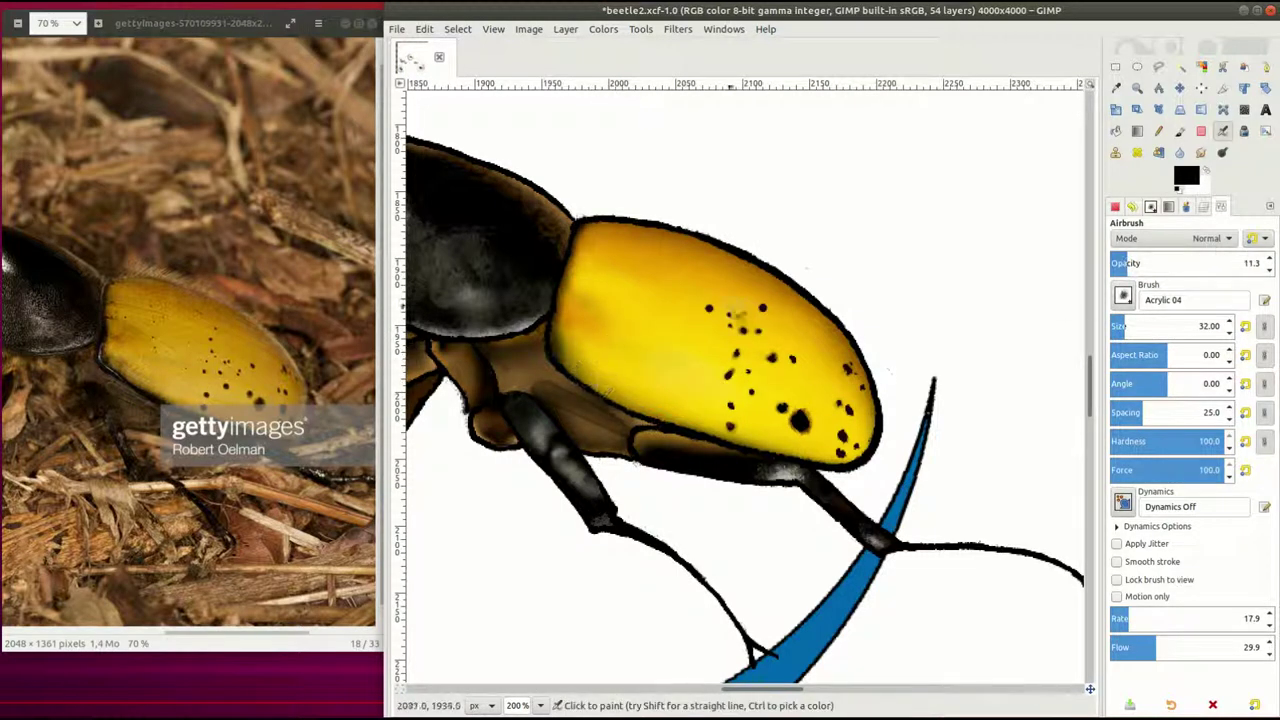
key(bracketleft)
key(bracketleft)
key(bracketleft)
key(less)
key(less)
key(less)
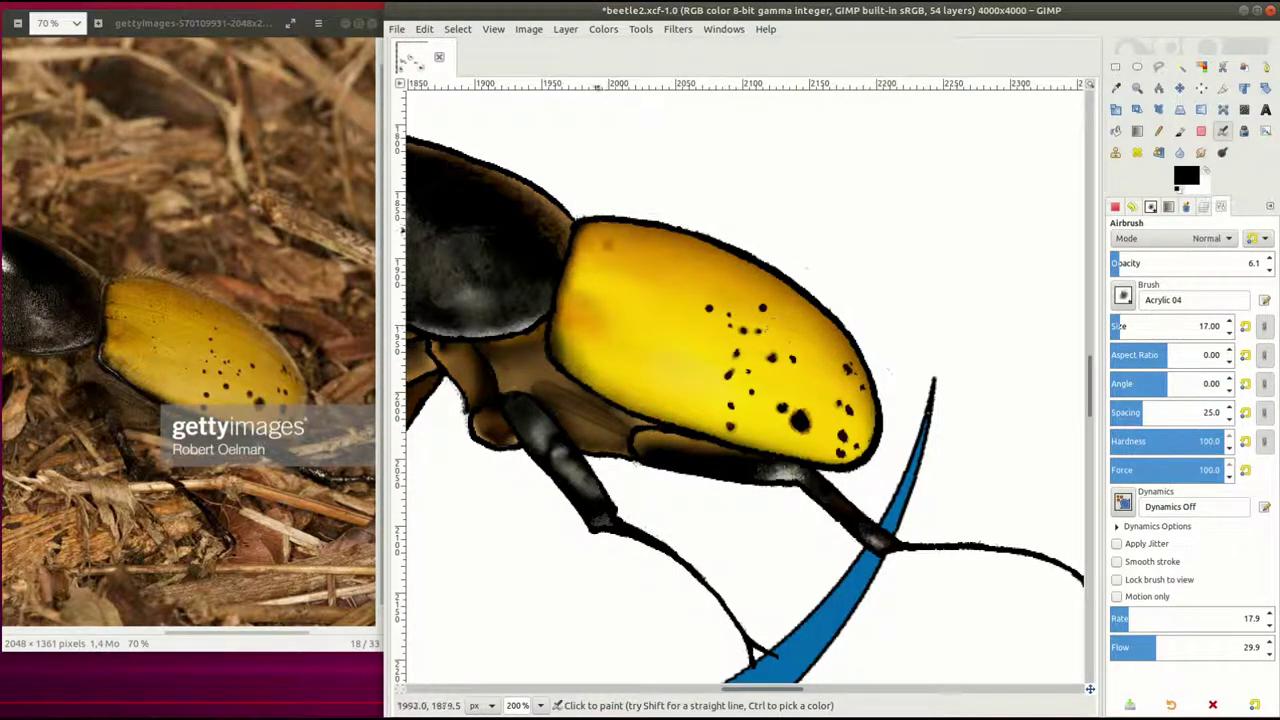
Spray pale yellow highlights onto the wing case at about 12% opacity
key(shift+e)
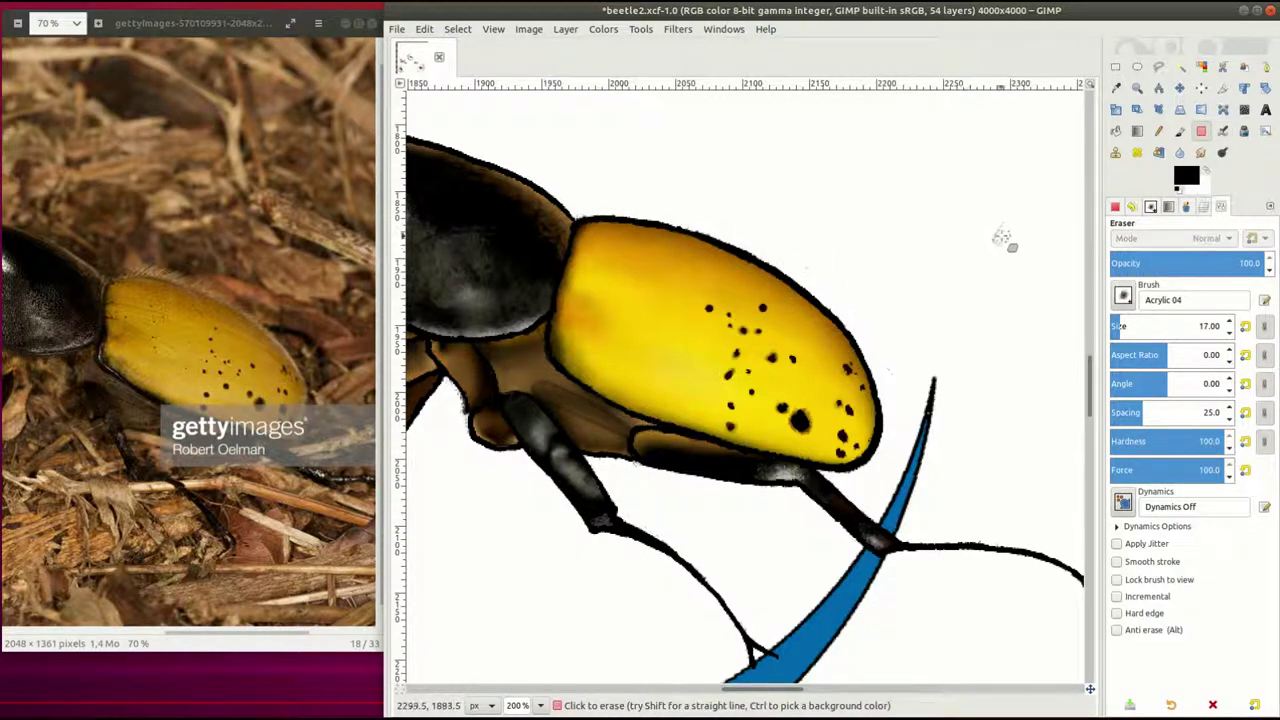
click(1186, 176)
drag(1040, 150, 1096, 64)
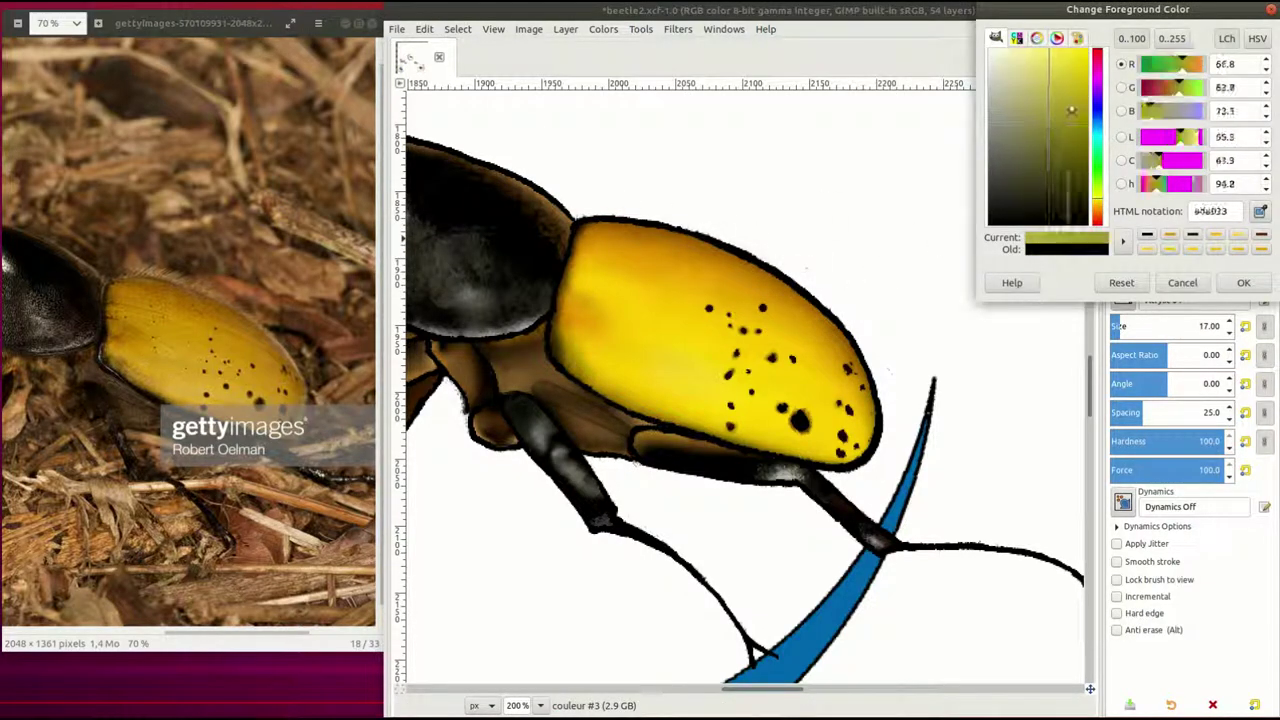
drag(1050, 100, 1063, 80)
click(1243, 282)
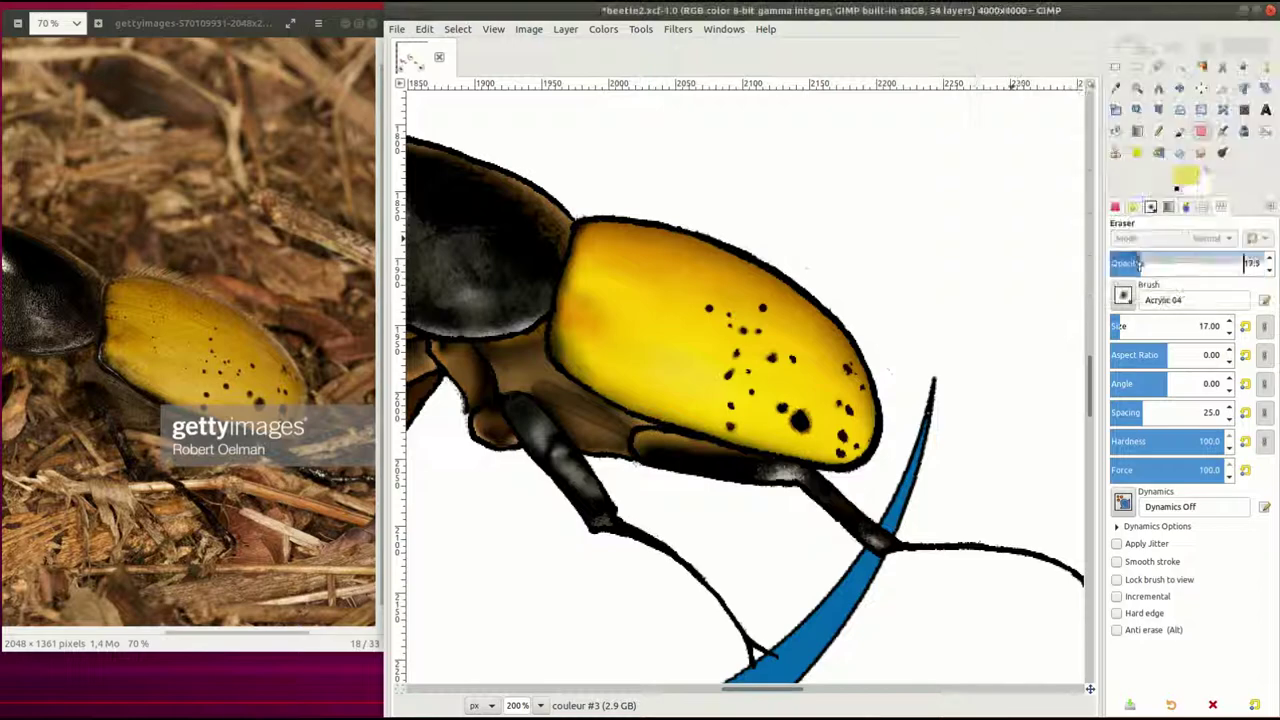
key(a)
click(1128, 263)
click(1186, 176)
click(1243, 282)
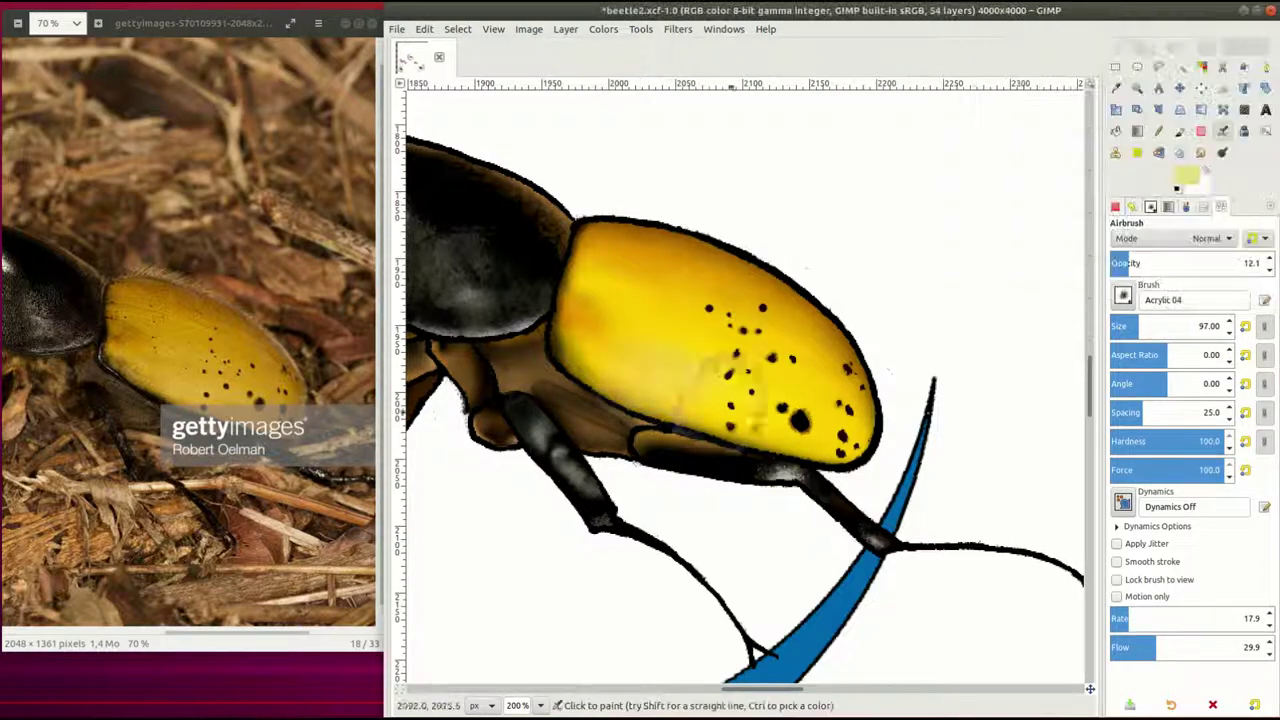
drag(721, 368, 792, 403)
Reset to black and adjust the fine detail brush settings
key(d)
double_click(1180, 132)
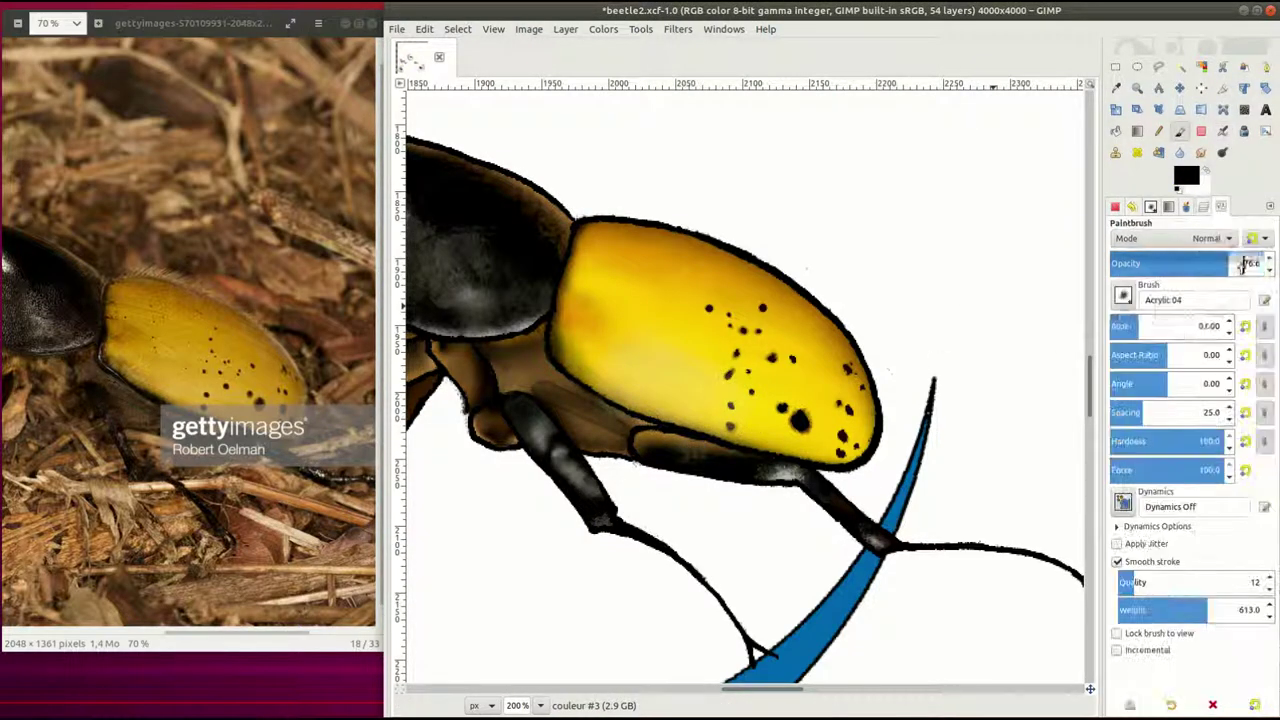
key(ctrl)
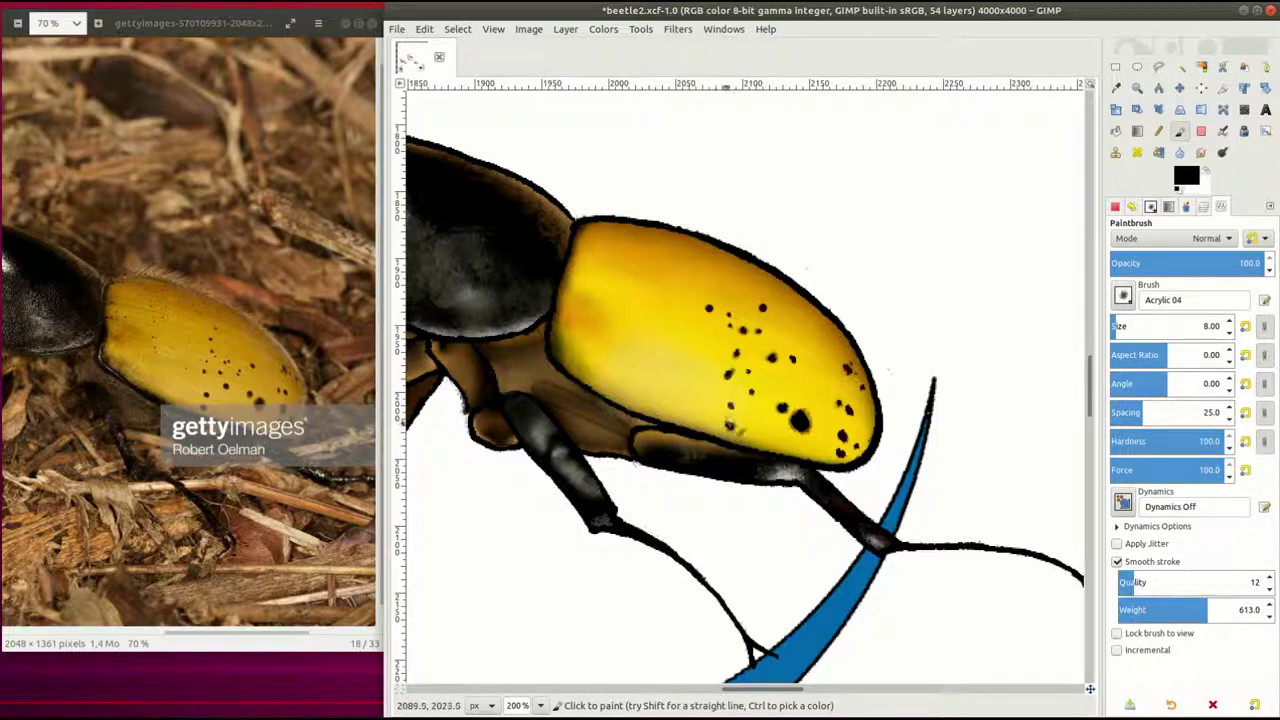
mouse_move(1150, 206)
mouse_down()
mouse_move(1230, 340)
mouse_move(1205, 326)
mouse_up()
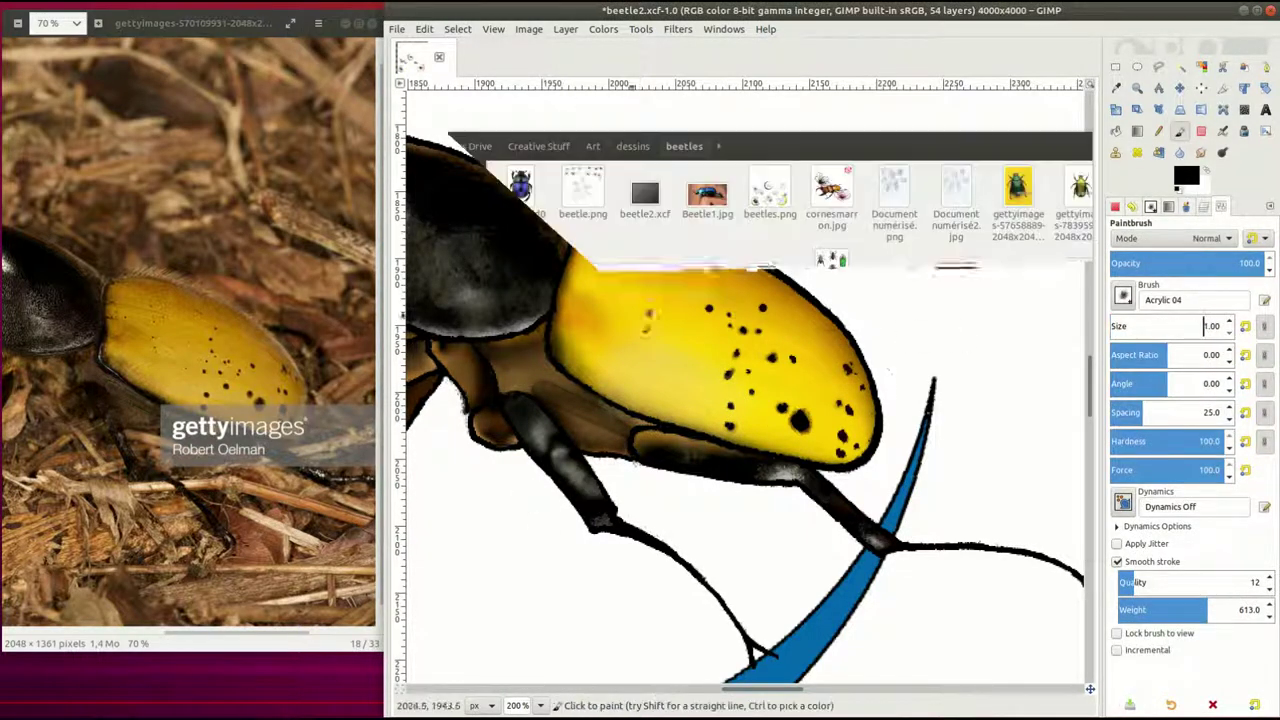
click(1150, 206)
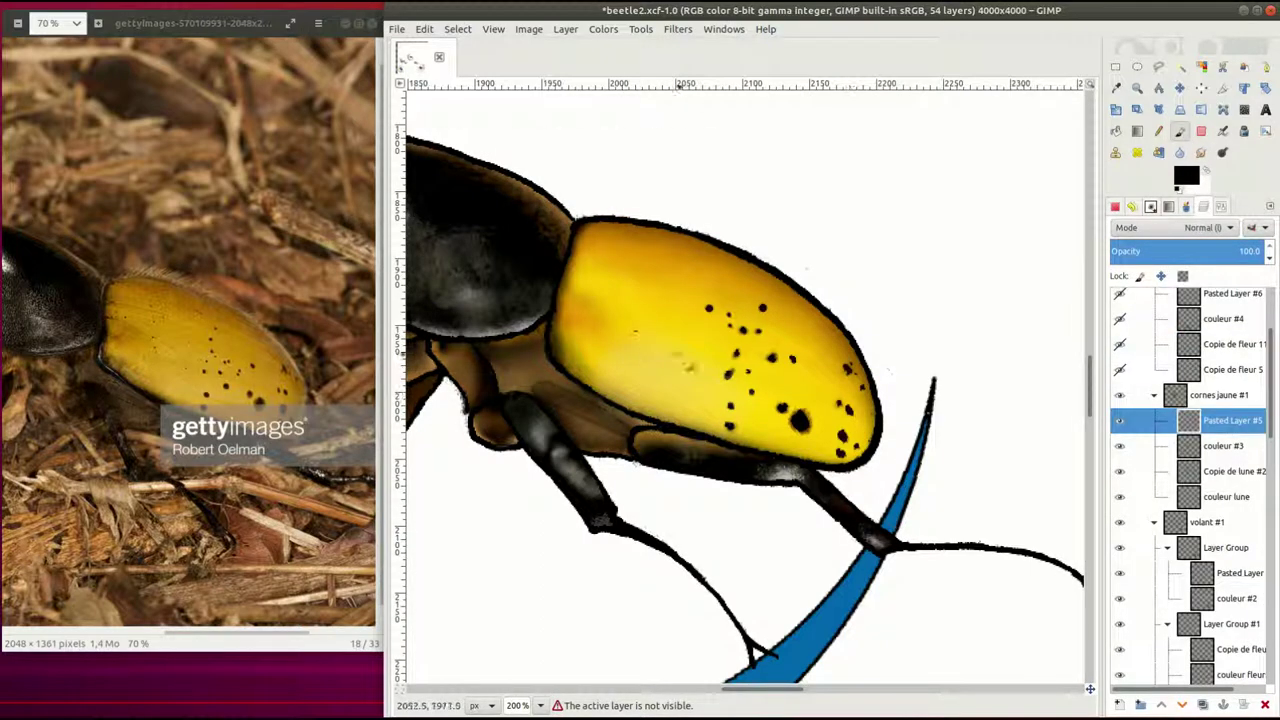
click(1150, 206)
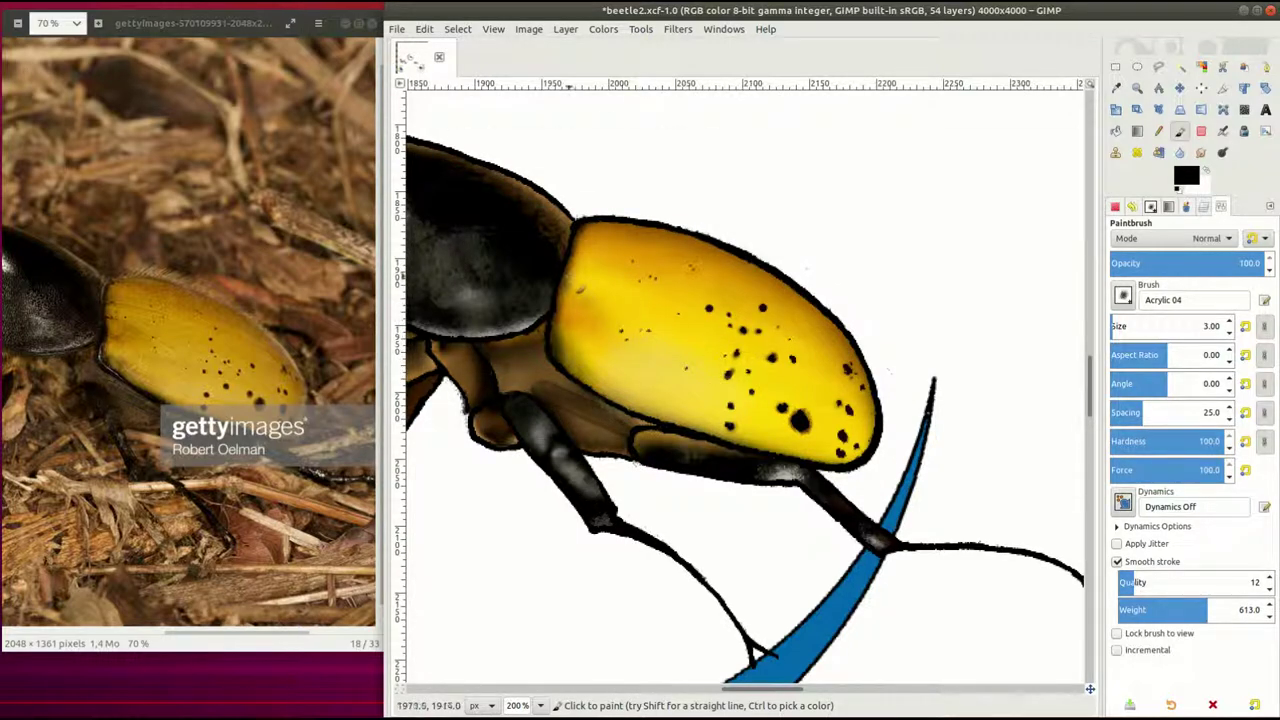
Set the airbrush to sampled shell yellow, size 50, about 28% opacity
key(a)
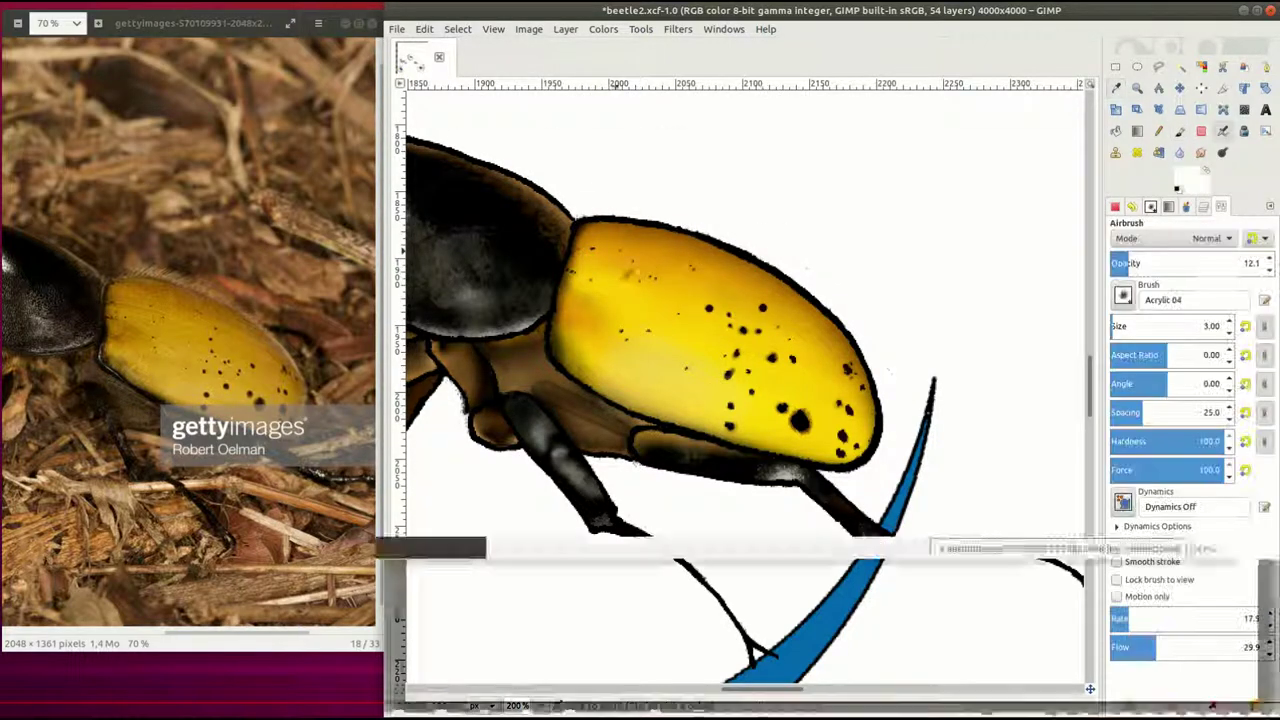
ctrl+click(817, 350)
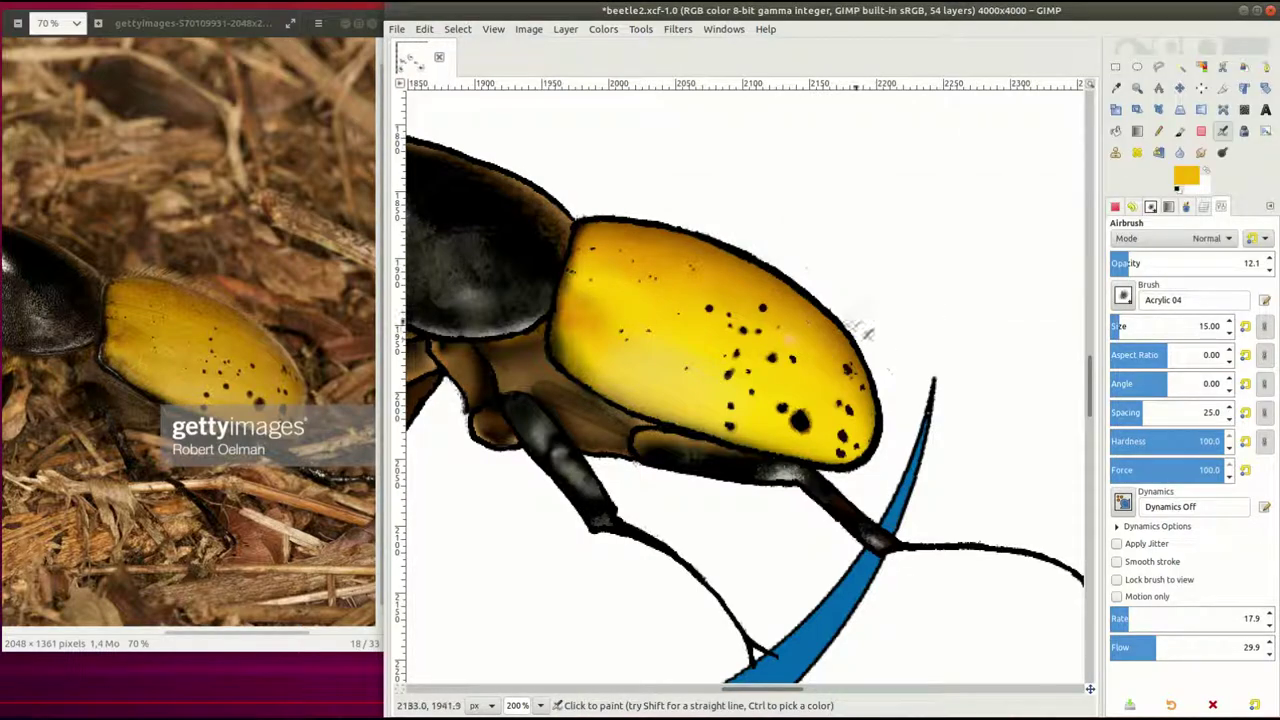
drag(1127, 263, 1222, 263)
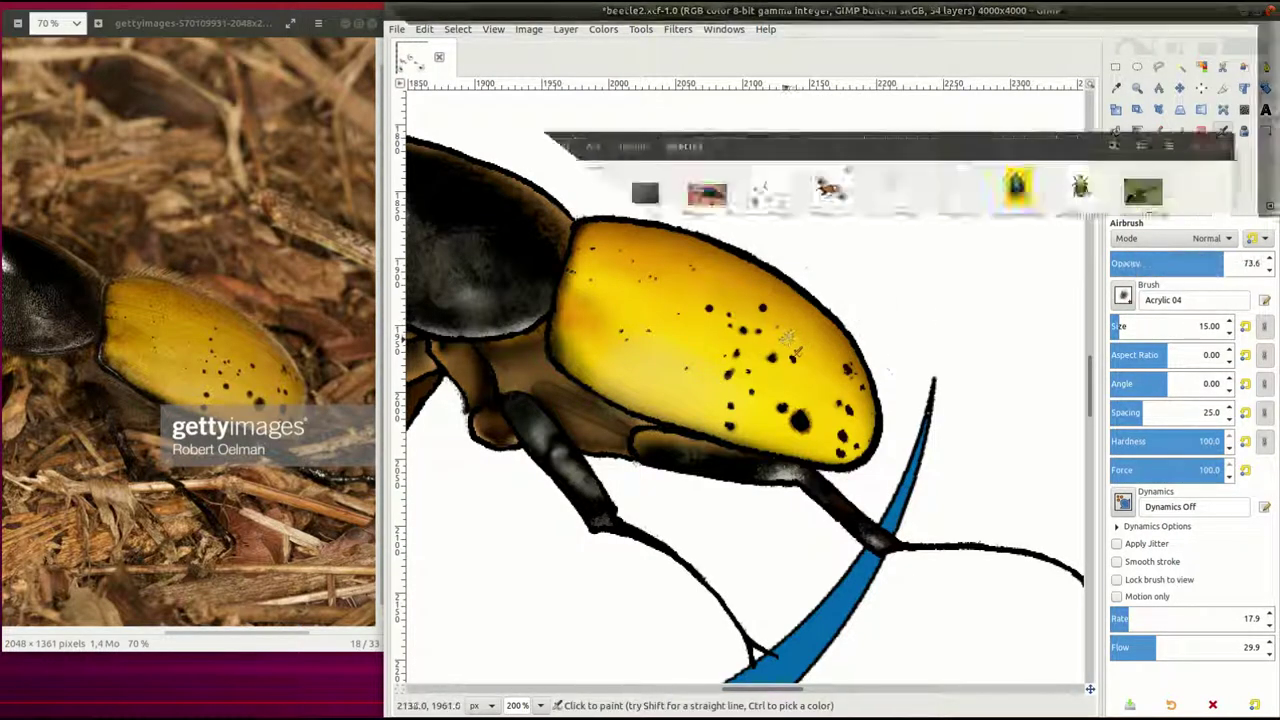
drag(1116, 326, 1145, 326)
drag(1222, 263, 1119, 263)
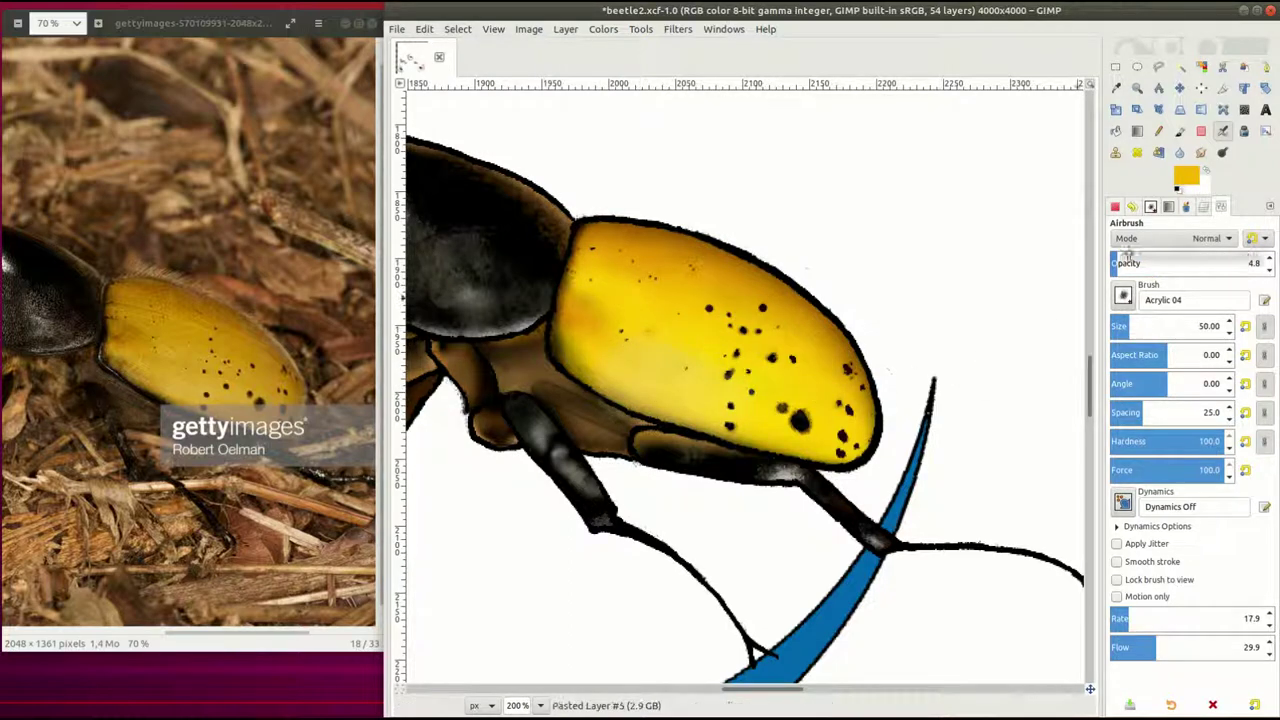
Dab faint brown shading onto the yellow wing with a size-53 airbrush, then zoom out
click(1186, 176)
click(1243, 280)
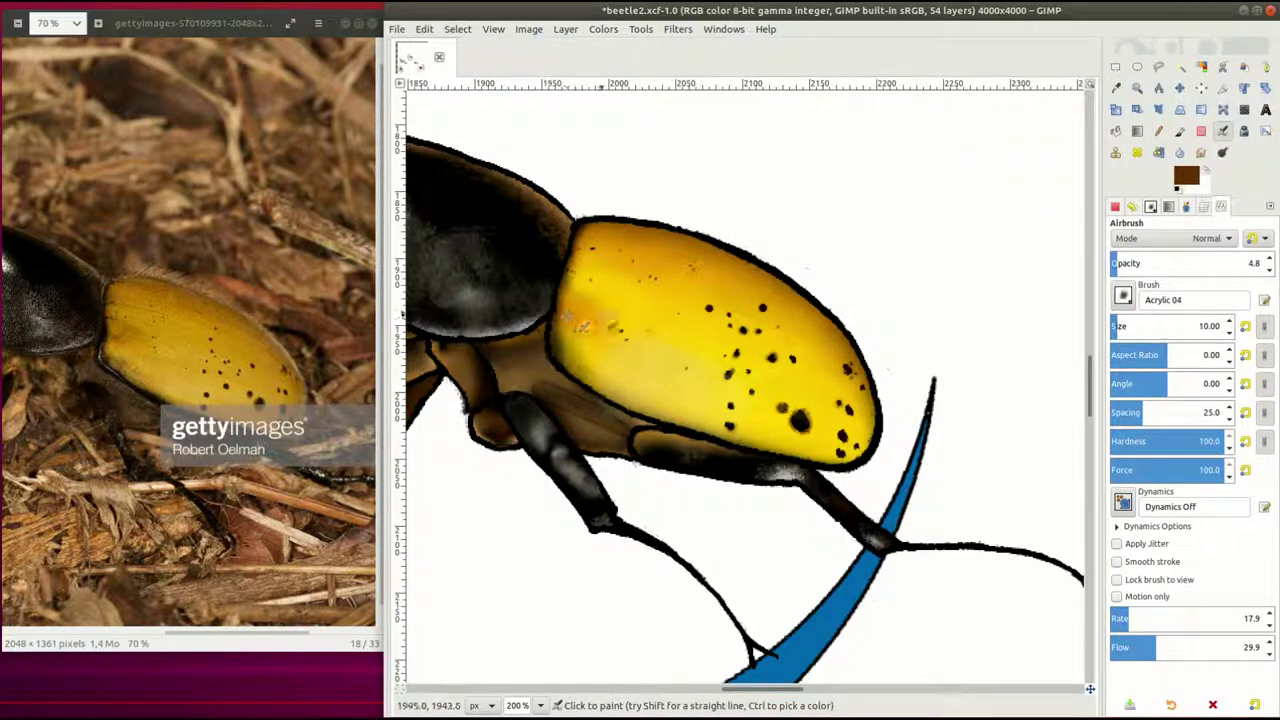
drag(1116, 326, 1128, 326)
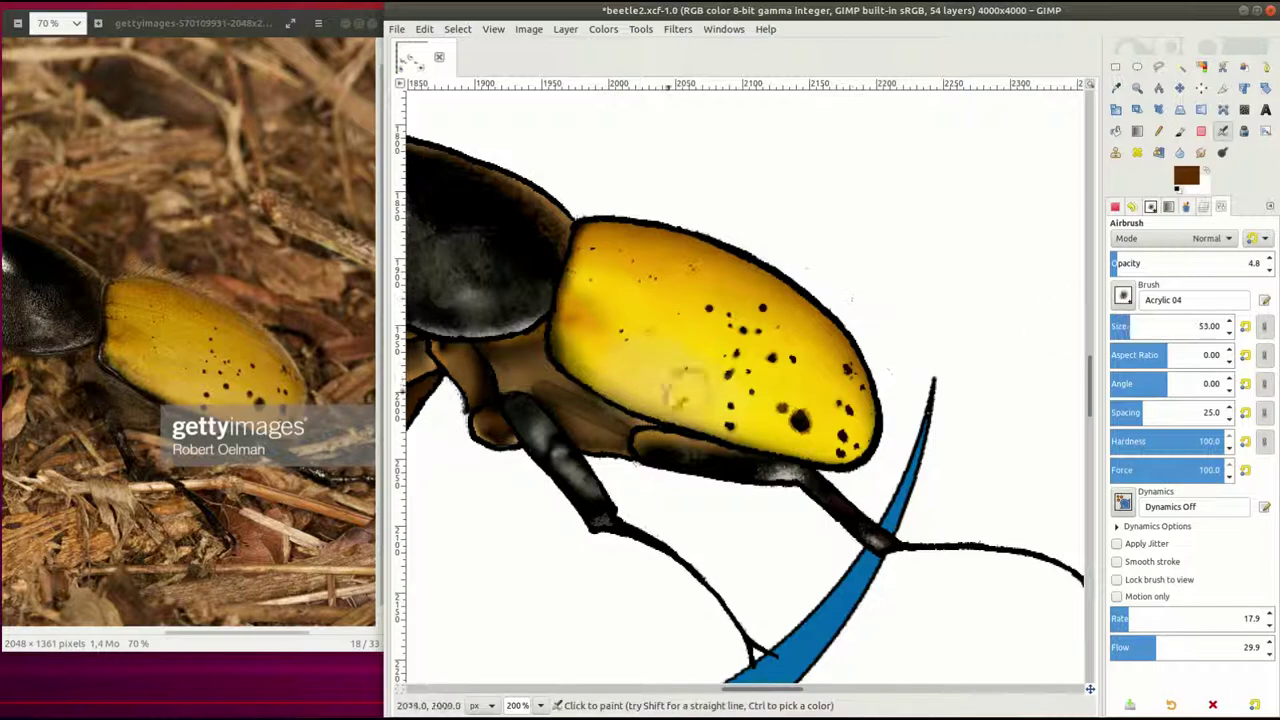
drag(1119, 263, 1140, 263)
drag(620, 260, 805, 400)
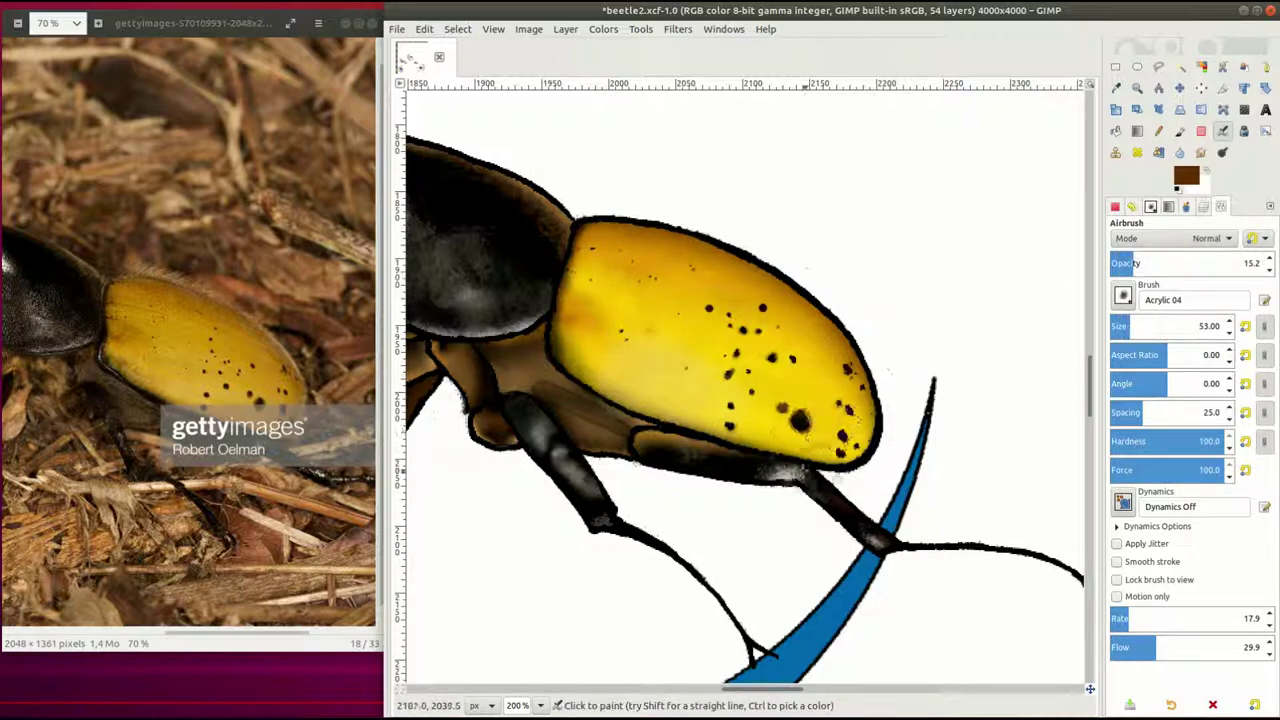
click(530, 705)
click(515, 674)
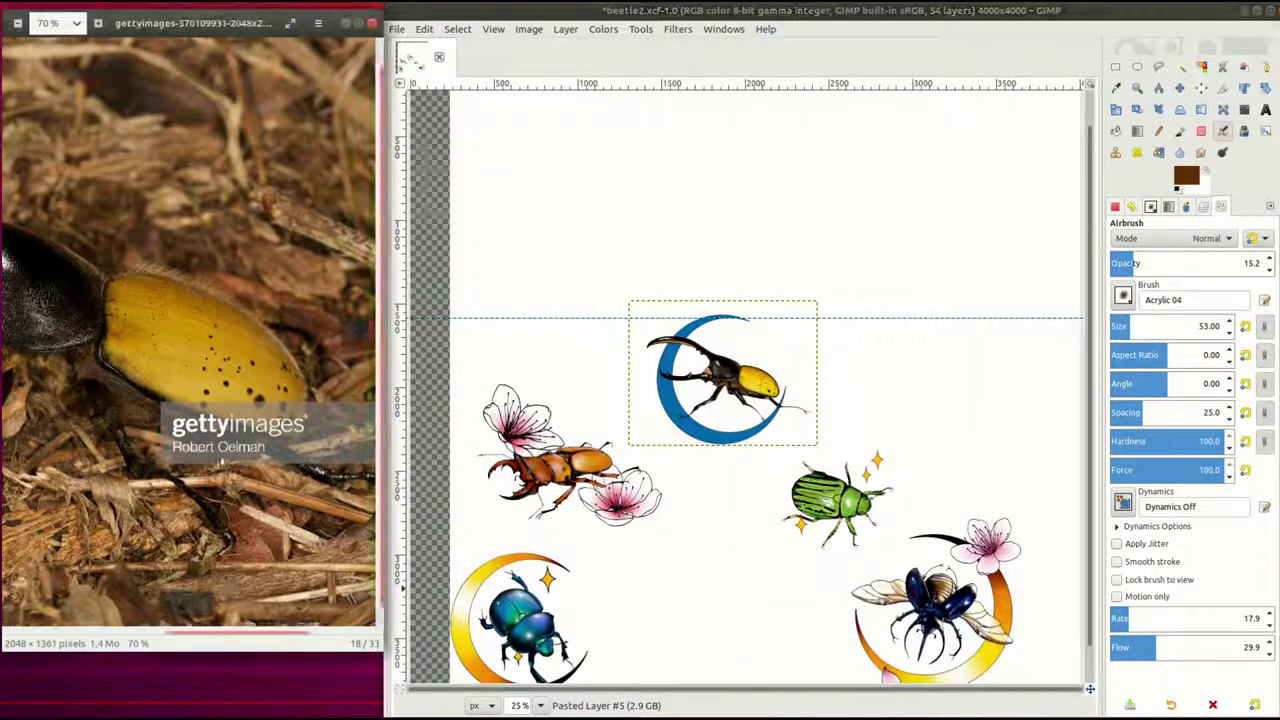
Widen the reference photo window and zoom in to 200% on the beetle's body
scroll(181, 285, down, 2)
click(530, 705)
click(515, 640)
scroll(720, 380, up, 1)
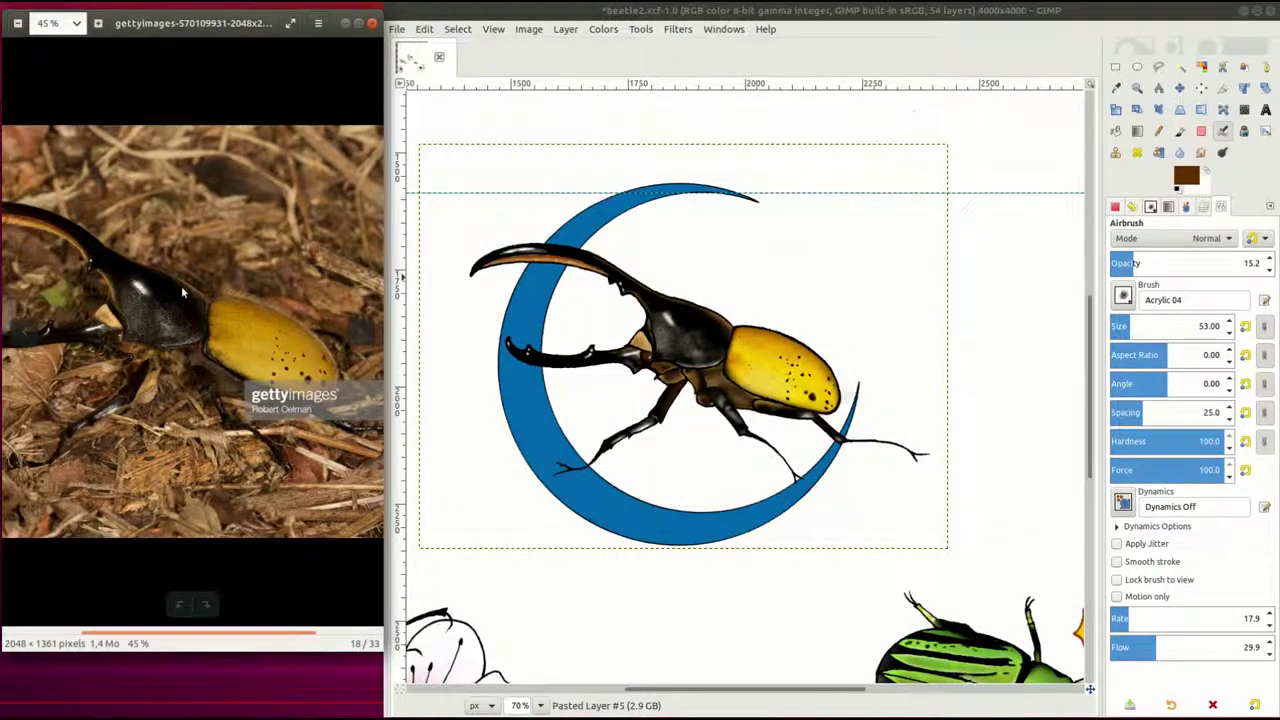
scroll(181, 285, down, 1)
drag(385, 300, 451, 300)
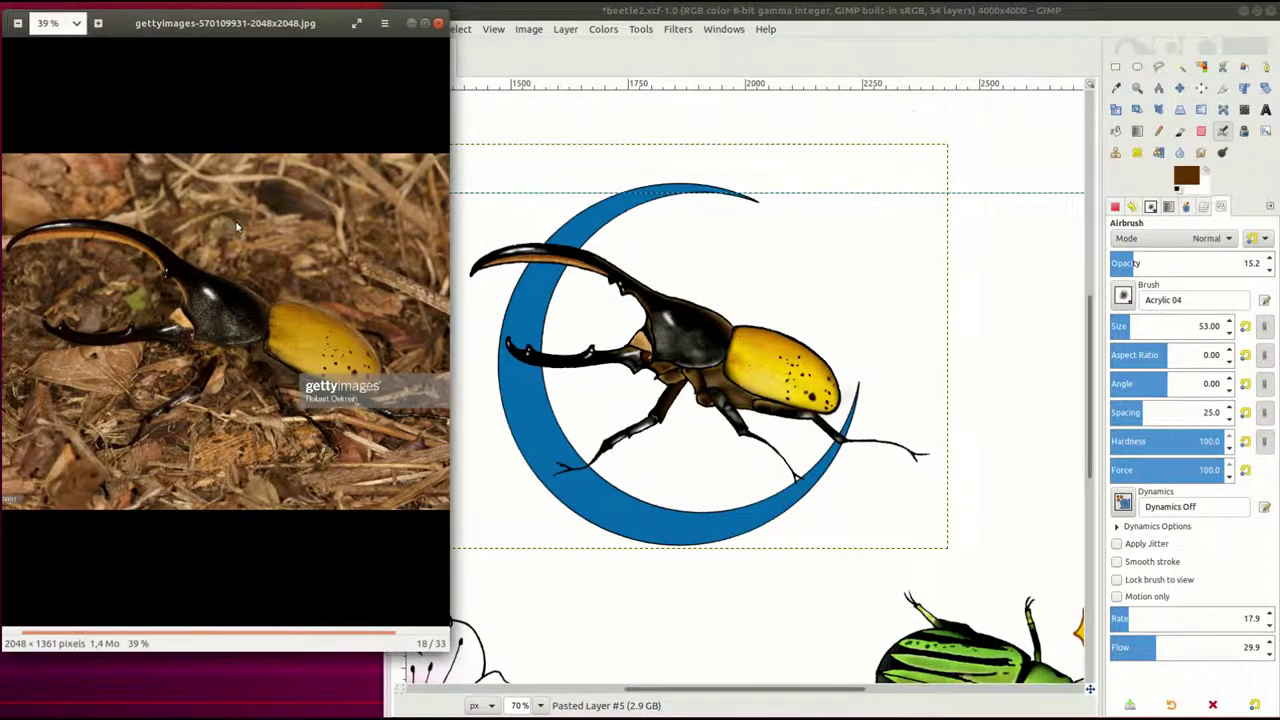
click(530, 705)
Set a lighter yellow foreground colour and make couleur #3 the active layer
click(1186, 176)
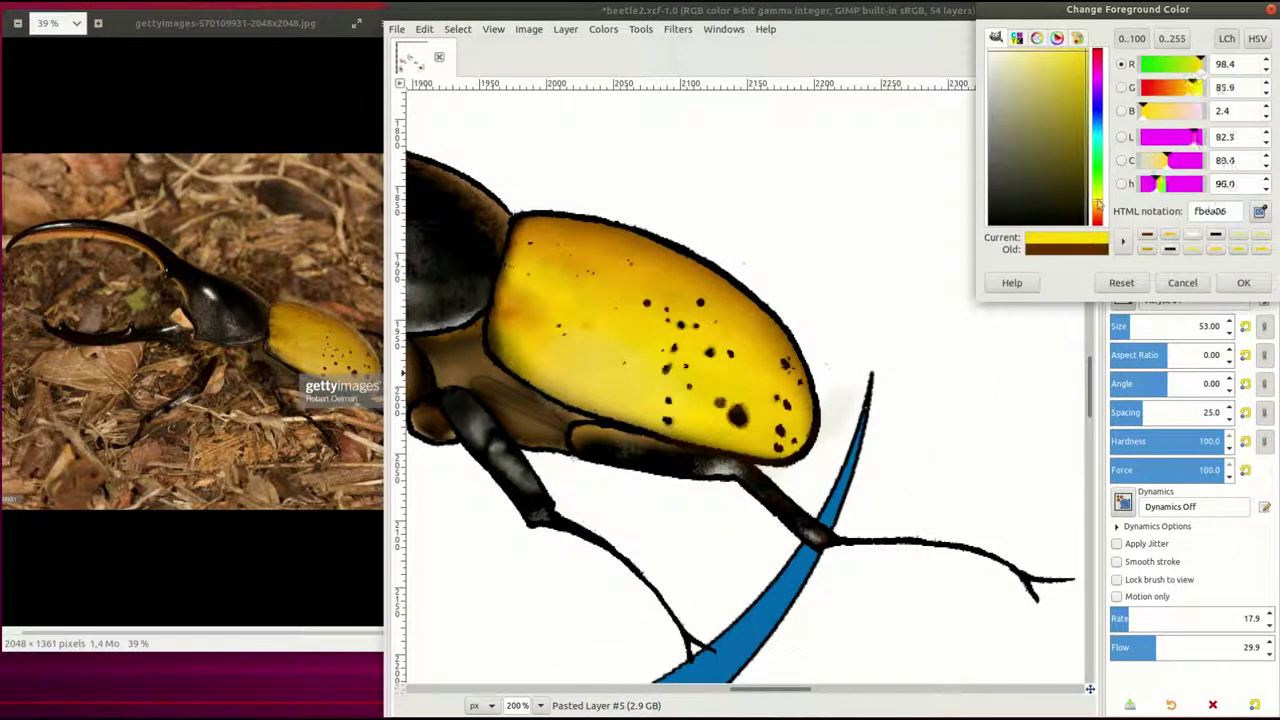
click(1097, 207)
click(1046, 74)
key(Return)
key(a)
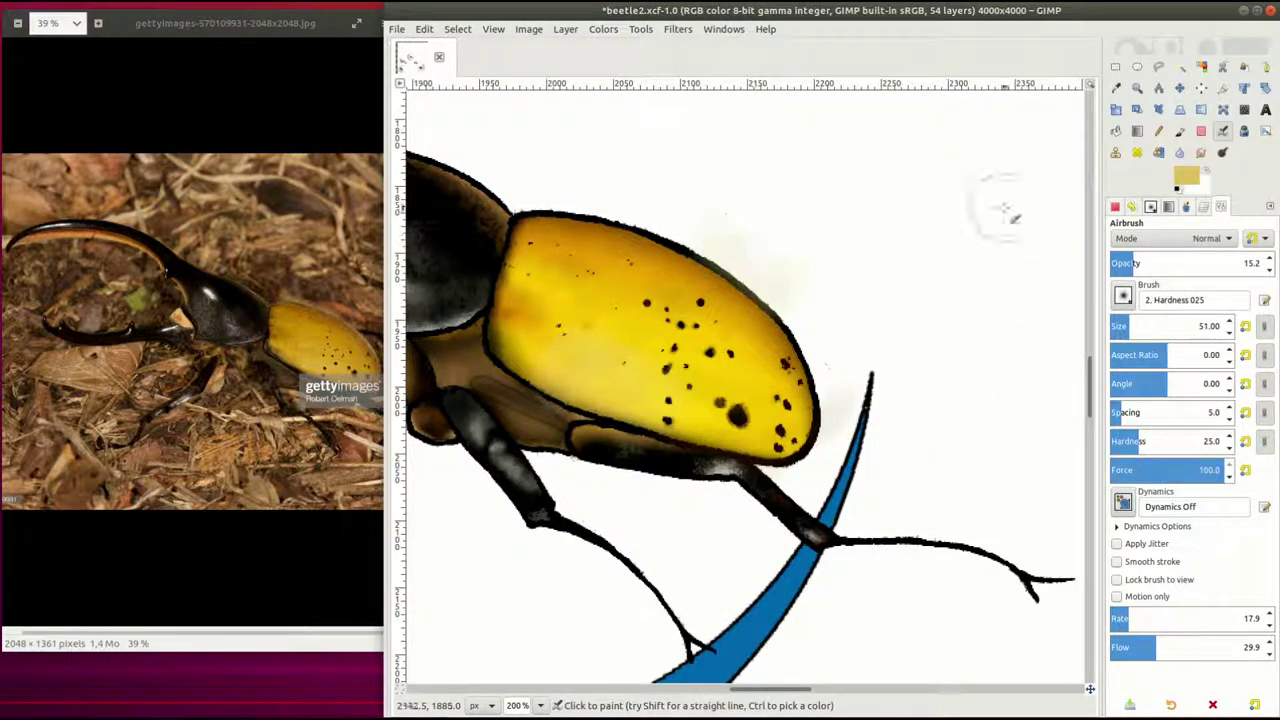
click(1150, 206)
alt+click(1188, 445)
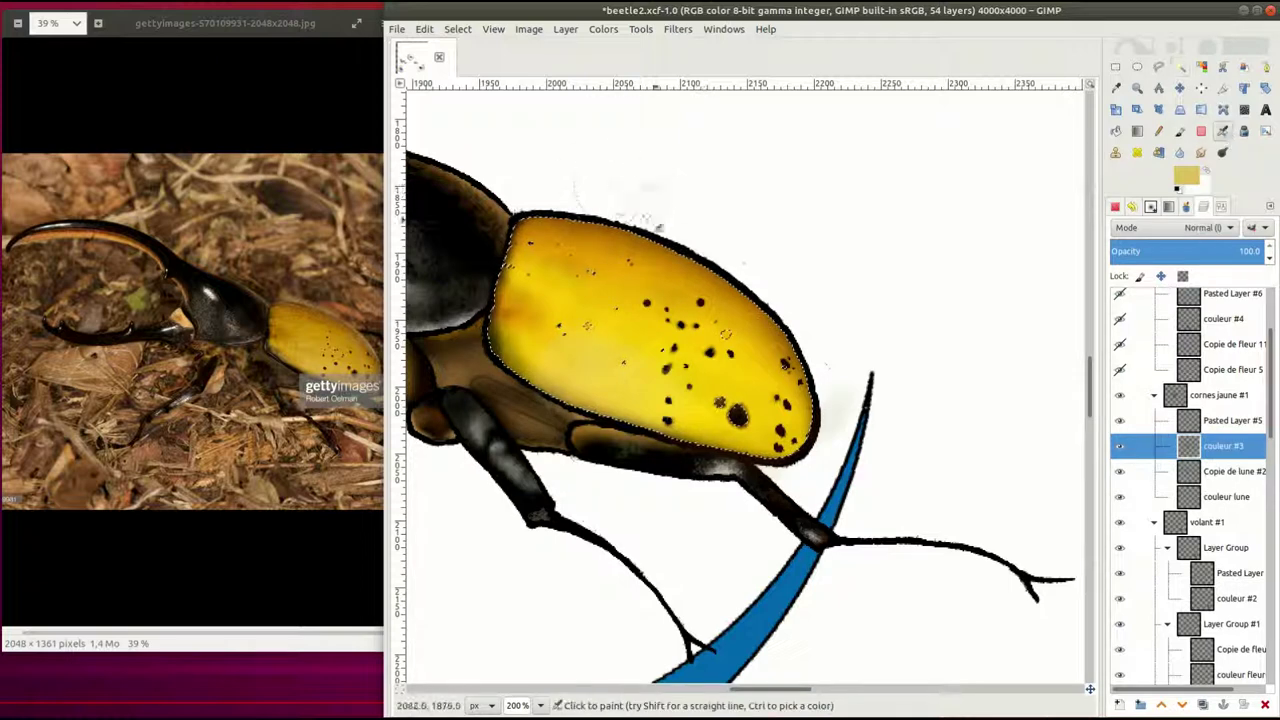
Airbrush pale highlights along the shell's right edge and adjust the brush size
key(a)
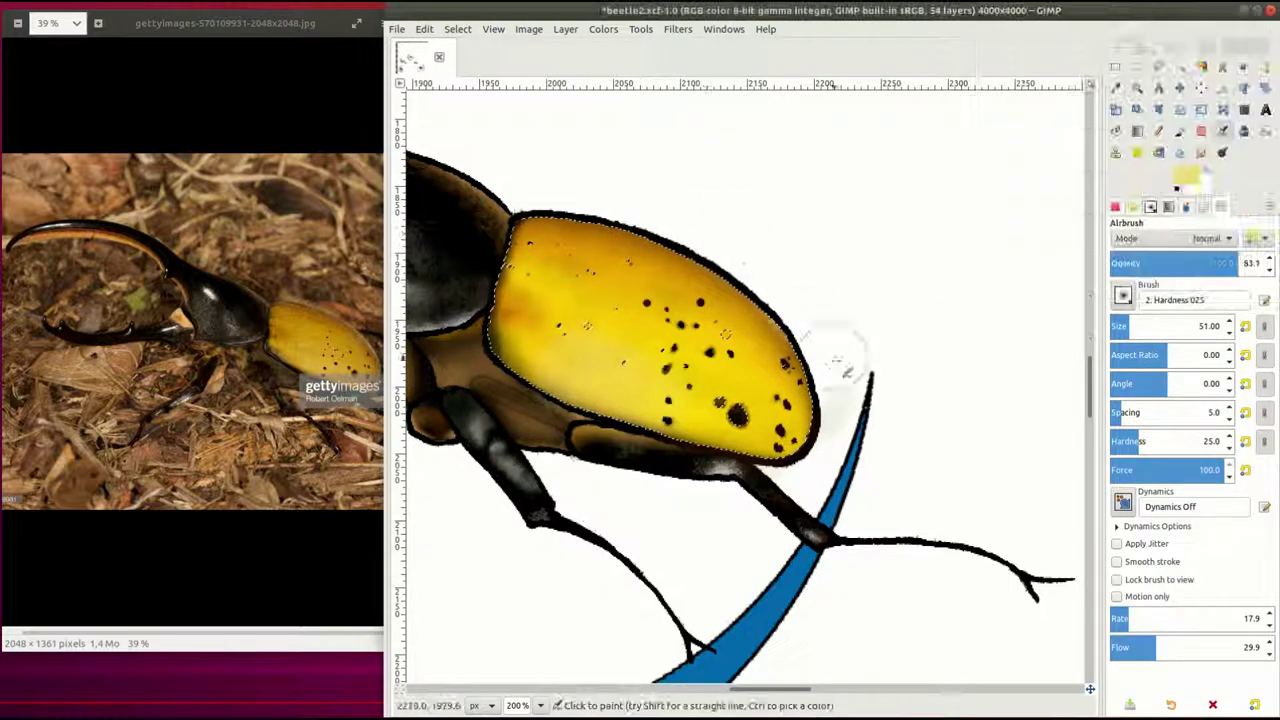
drag(836, 360, 840, 408)
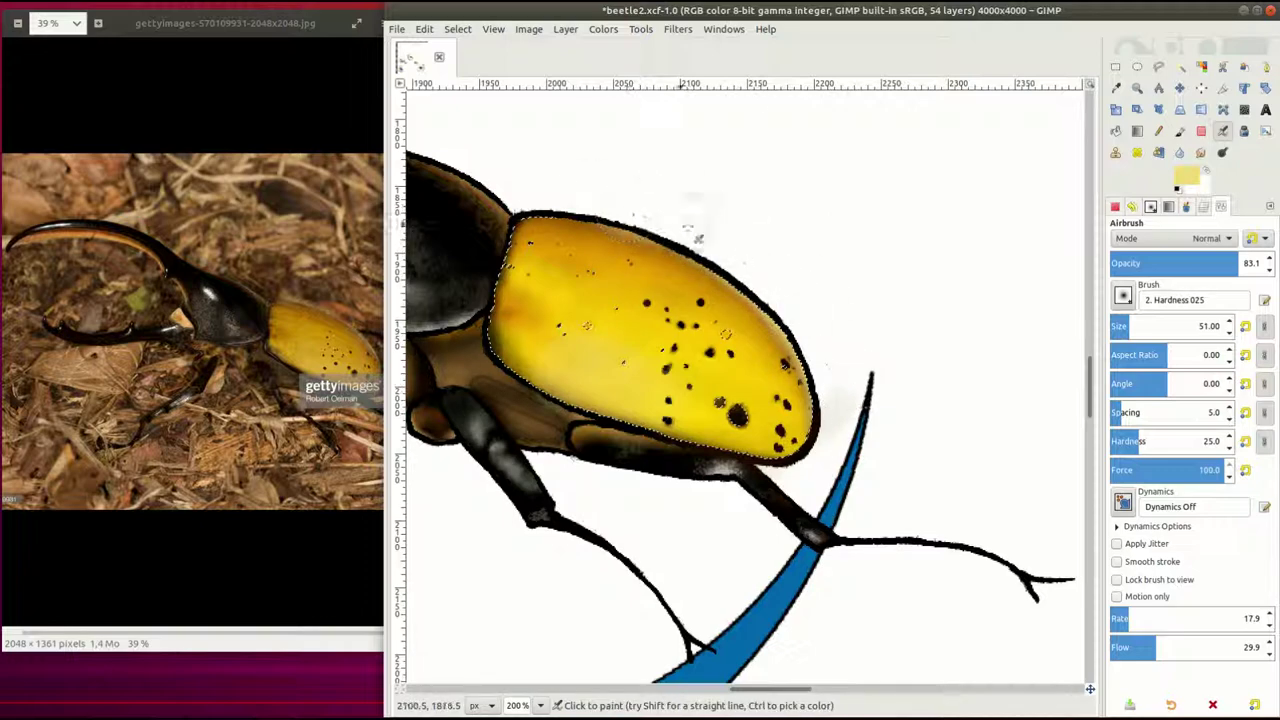
key(x)
scroll(840, 388, down, 3)
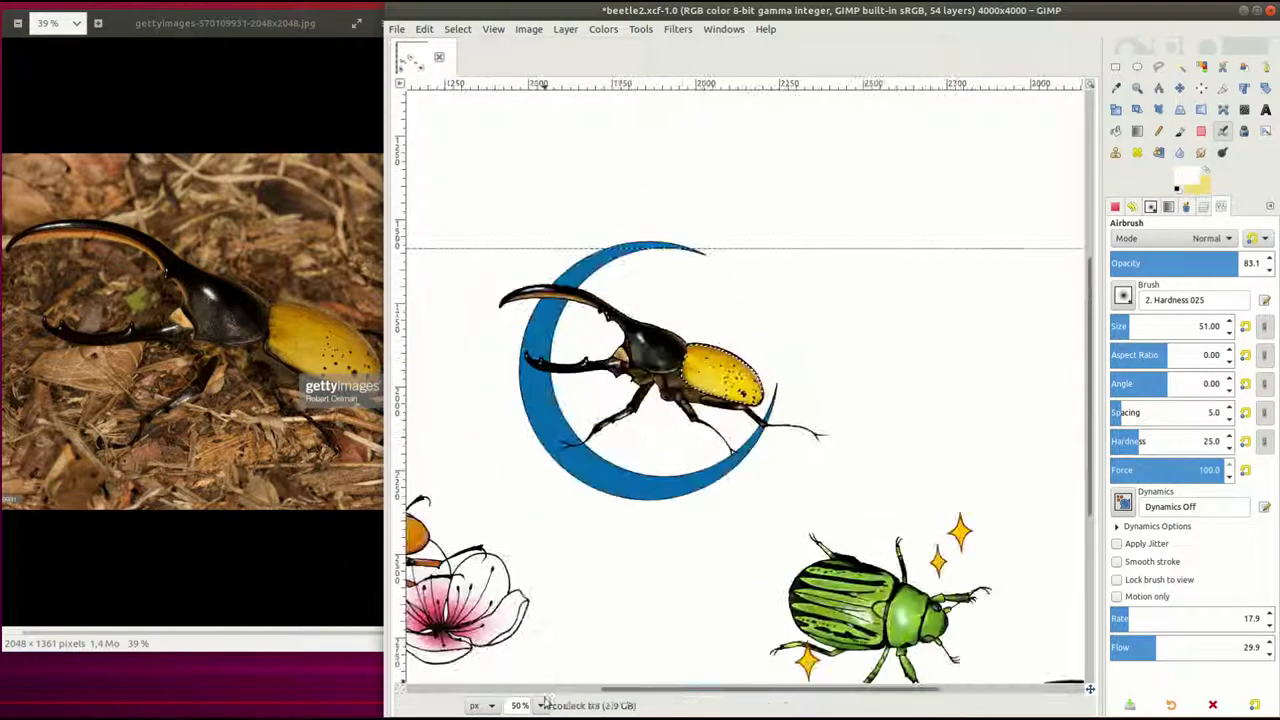
scroll(846, 196, up, 3)
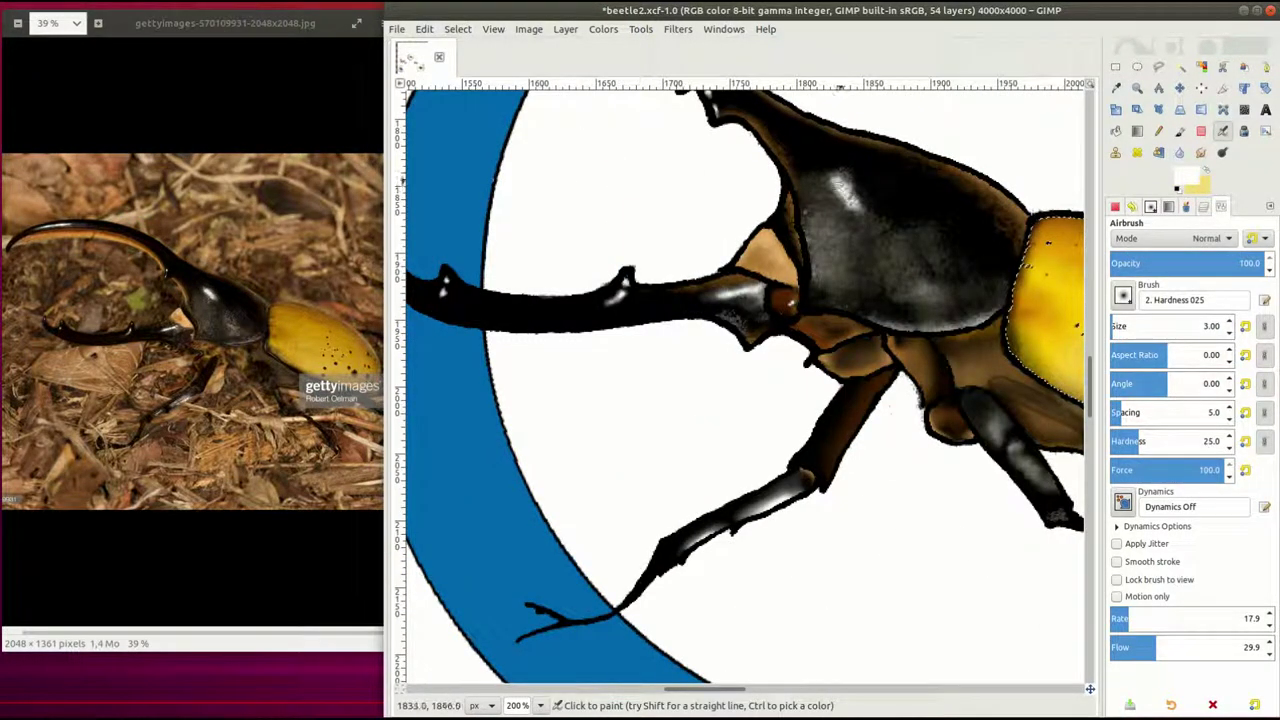
key(p)
key(alt+s)
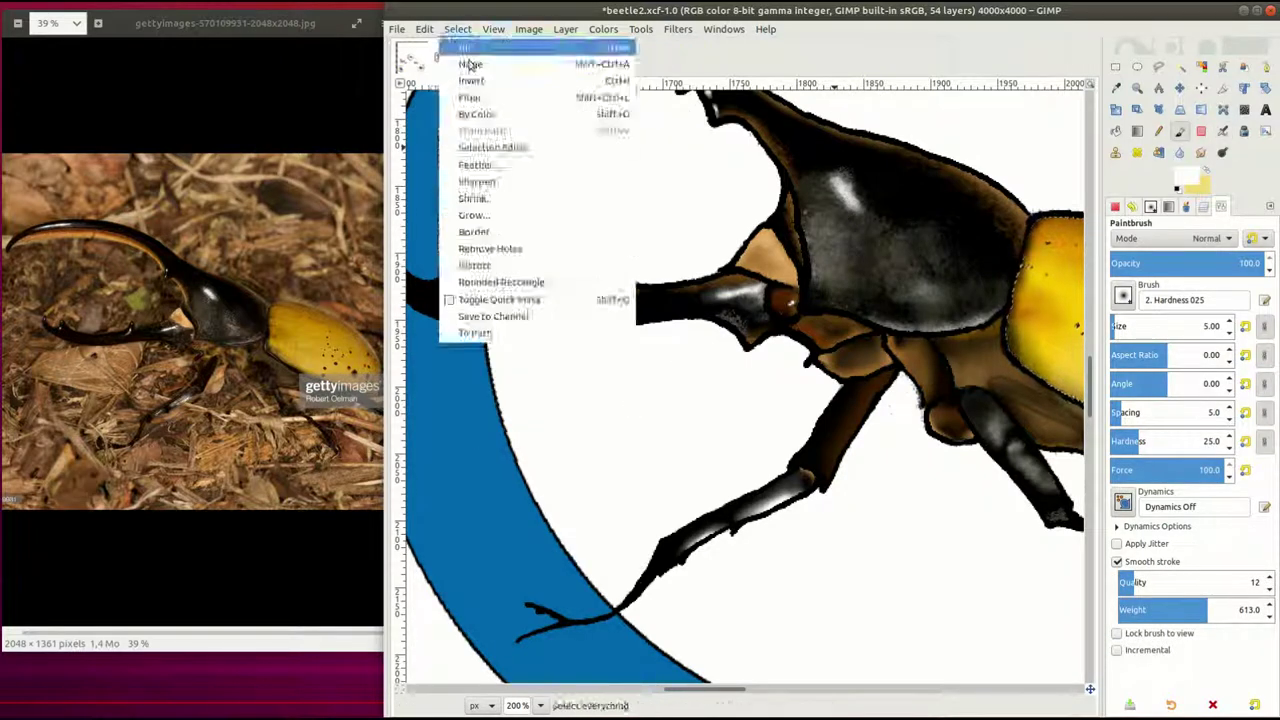
key(Escape)
text(a9)
key(Return)
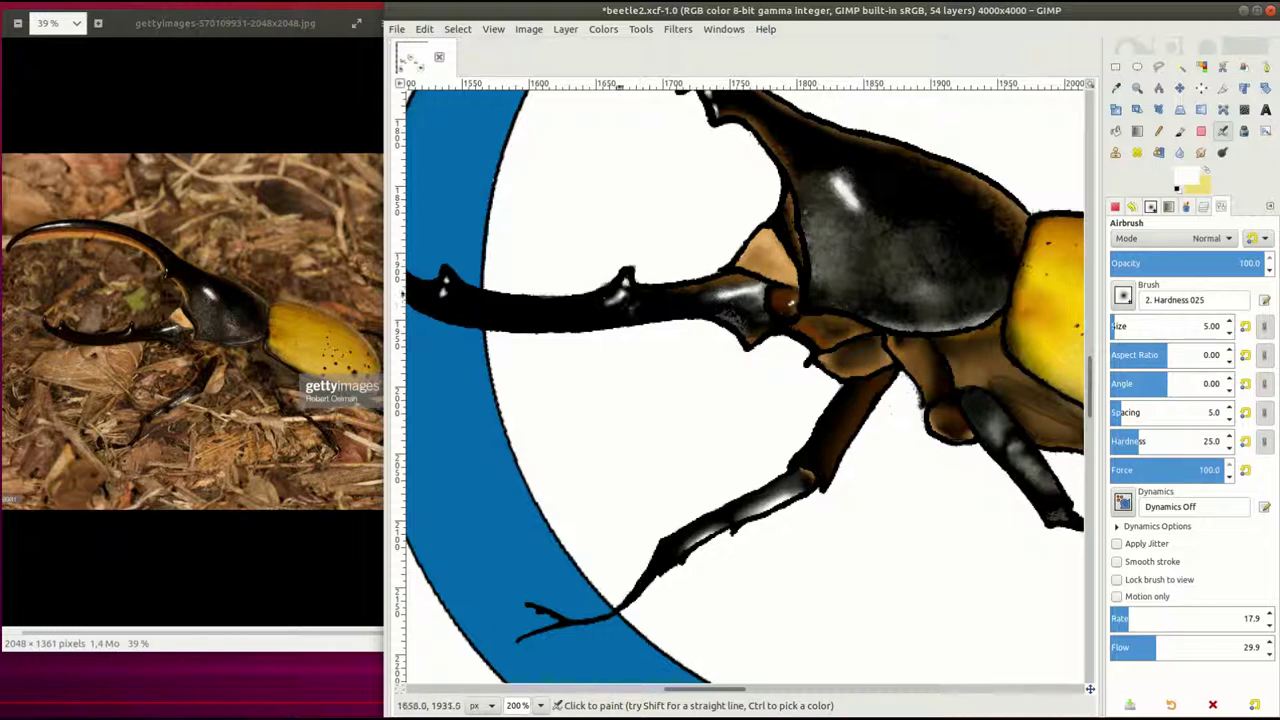
Zoom back to 70% on the moon beetle and open the Colors menu
scroll(1072, 368, down, 2)
scroll(1072, 368, down, 1)
scroll(1072, 368, down, 4)
click(530, 705)
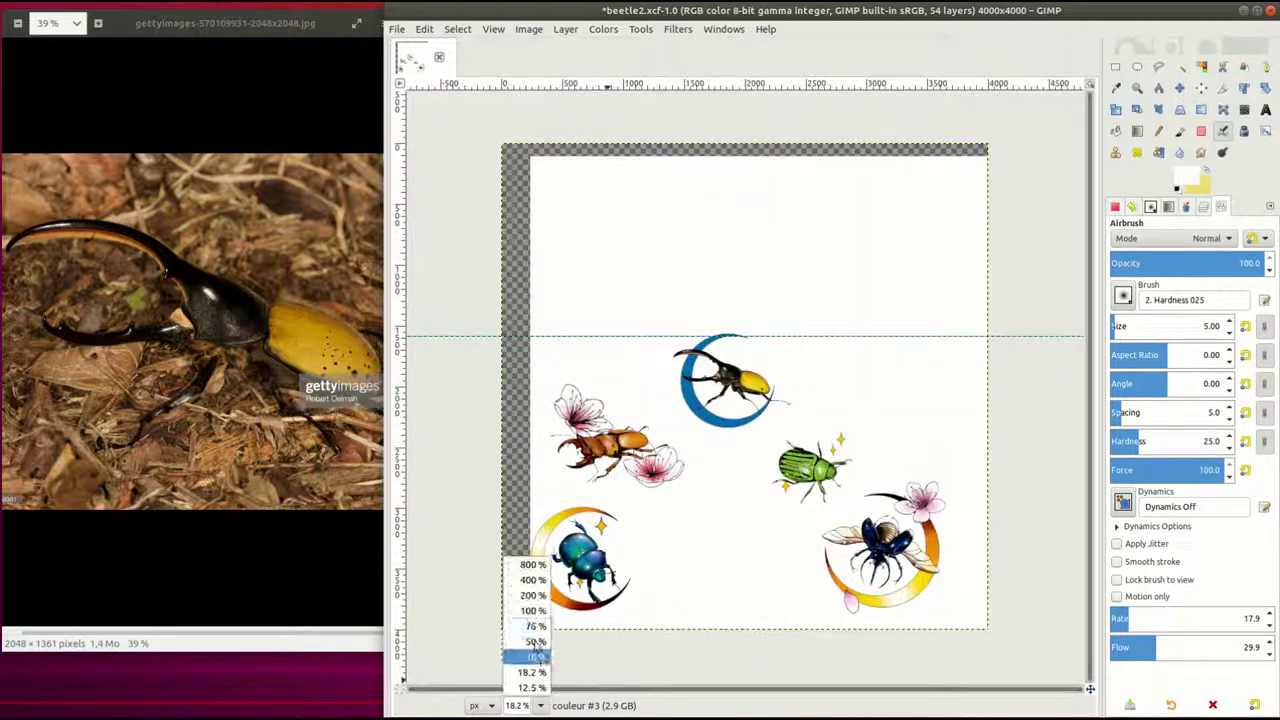
click(533, 626)
click(603, 29)
Apply Levels to couleur #3 with input levels about 8 / 0.97 / 220
click(620, 183)
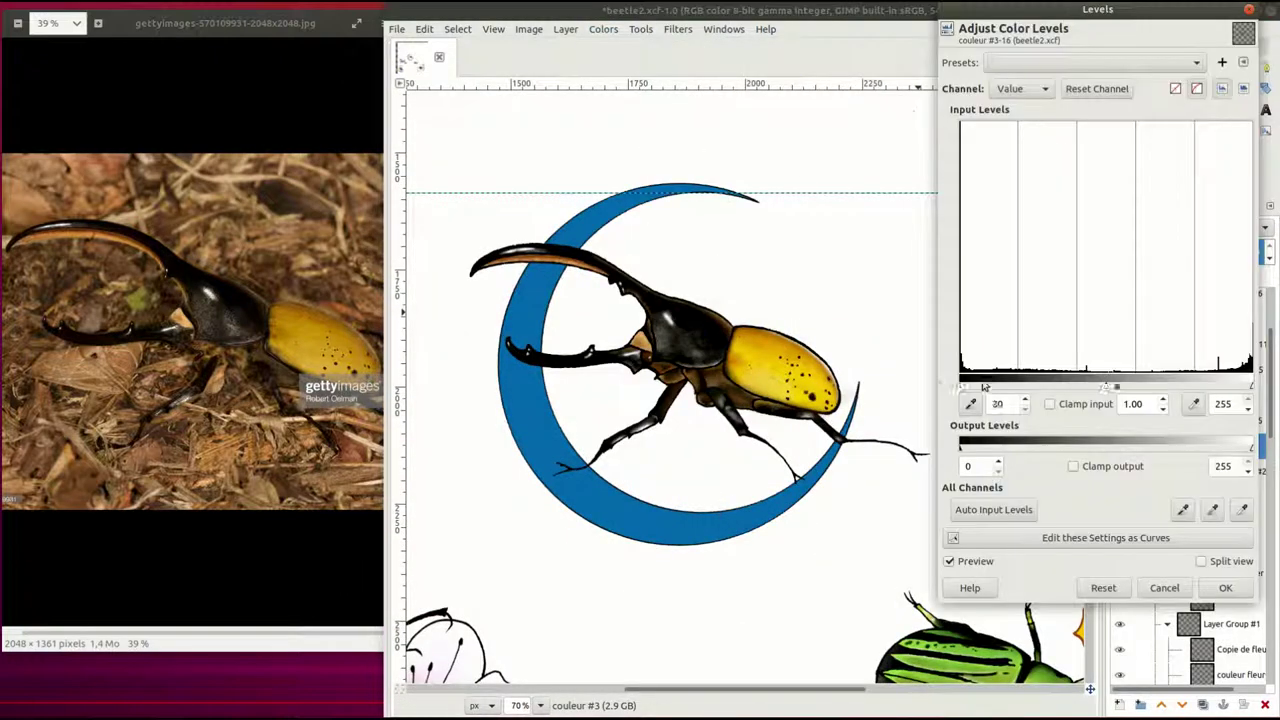
drag(1251, 386, 1210, 386)
click(1164, 587)
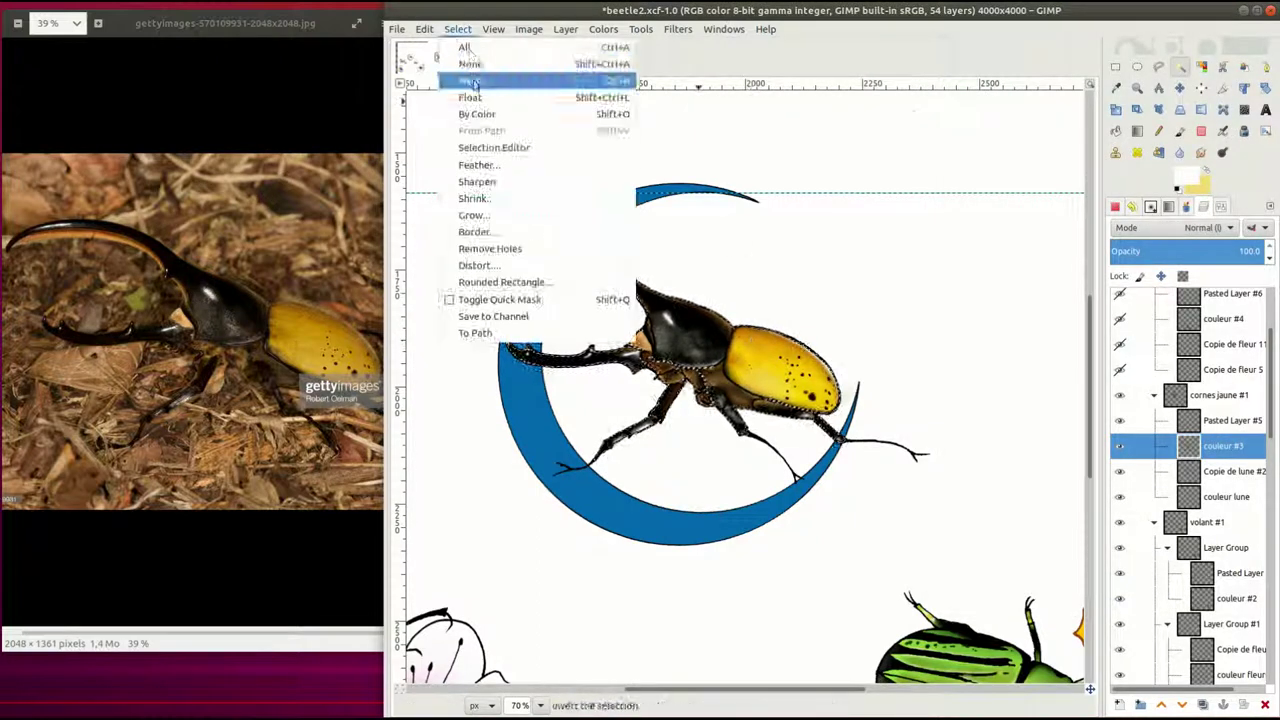
key(Page_Up)
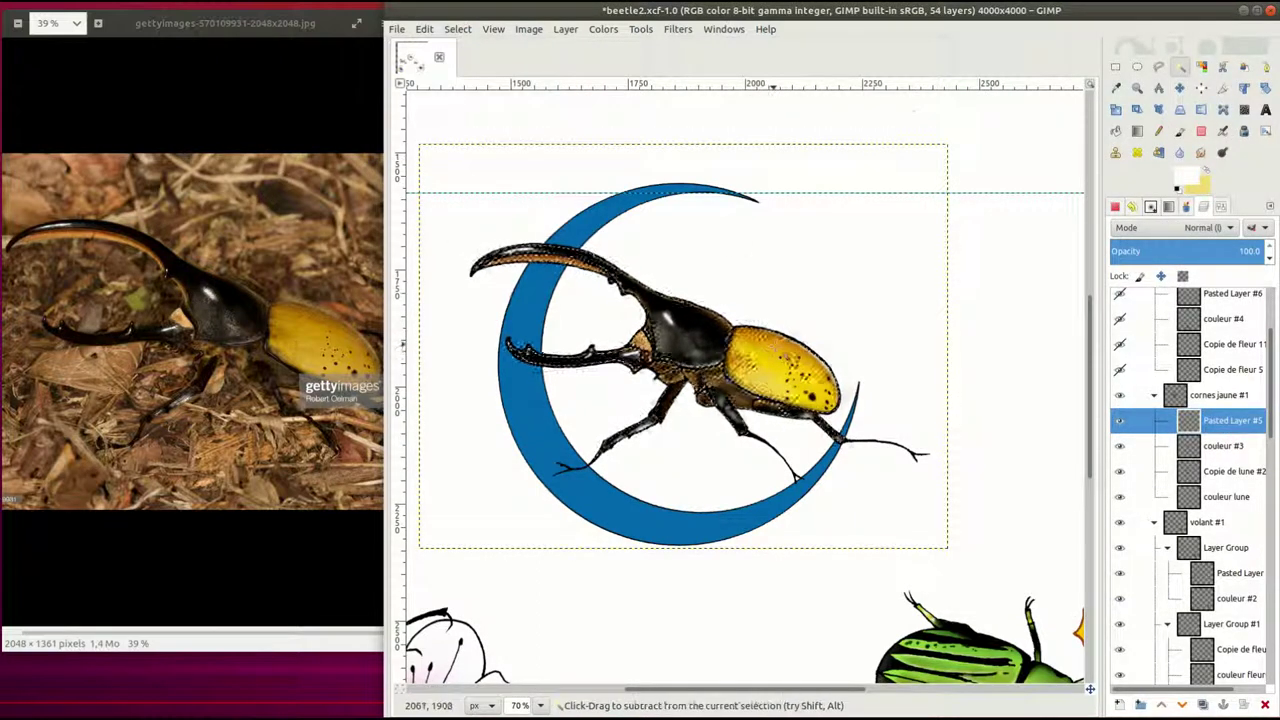
key(Page_Down)
click(603, 29)
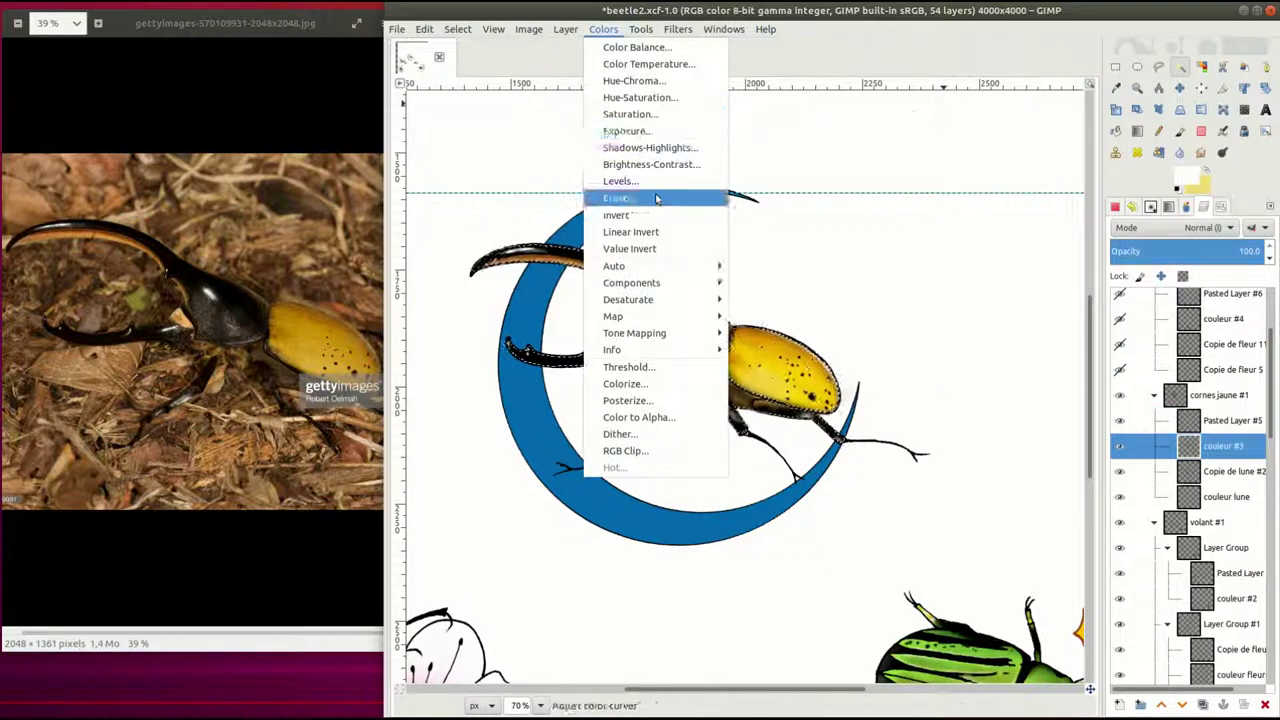
click(630, 194)
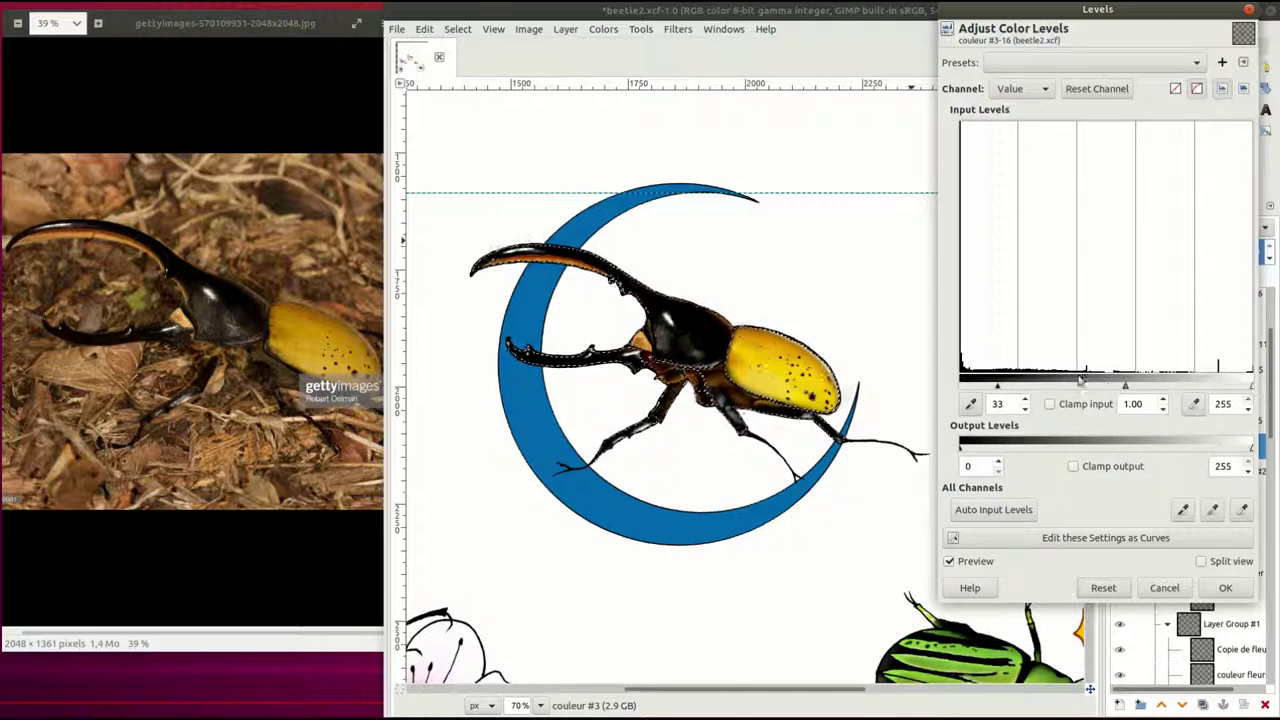
drag(1250, 385, 1240, 390)
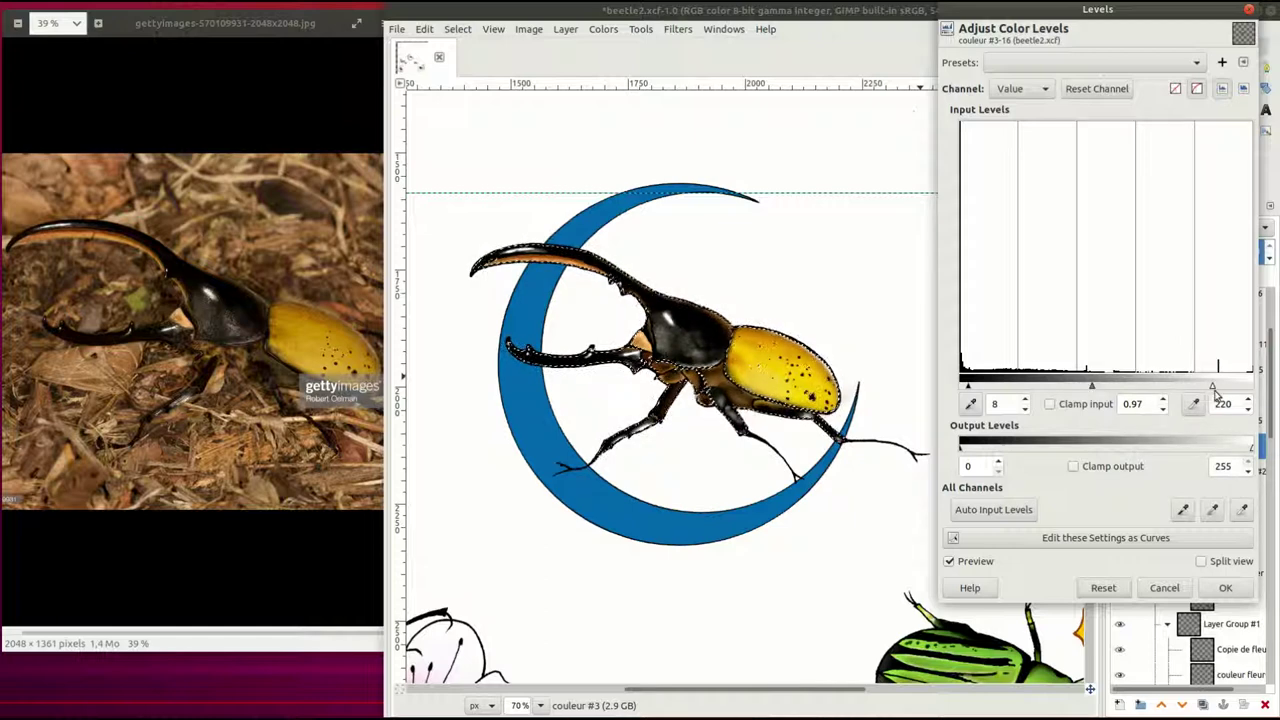
key(Return)
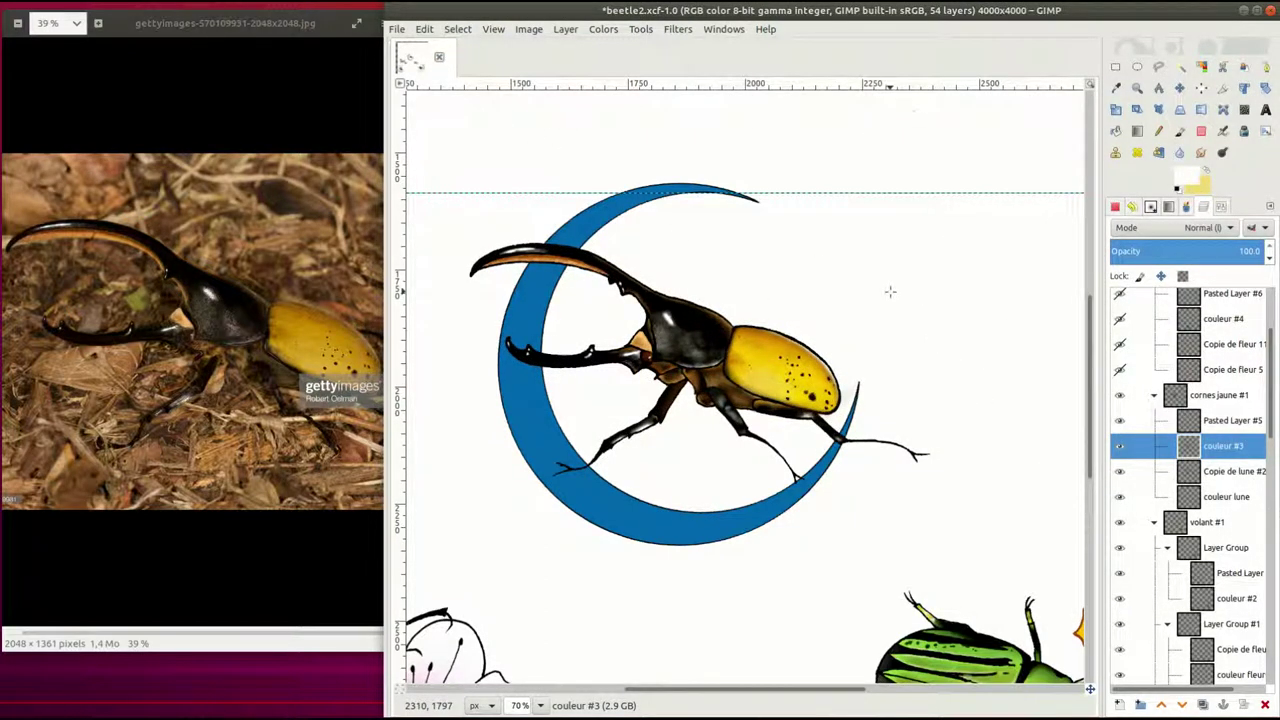
Zoom to 200% on the horn and make Pasted Layer #5 active with the airbrush
click(540, 705)
click(525, 606)
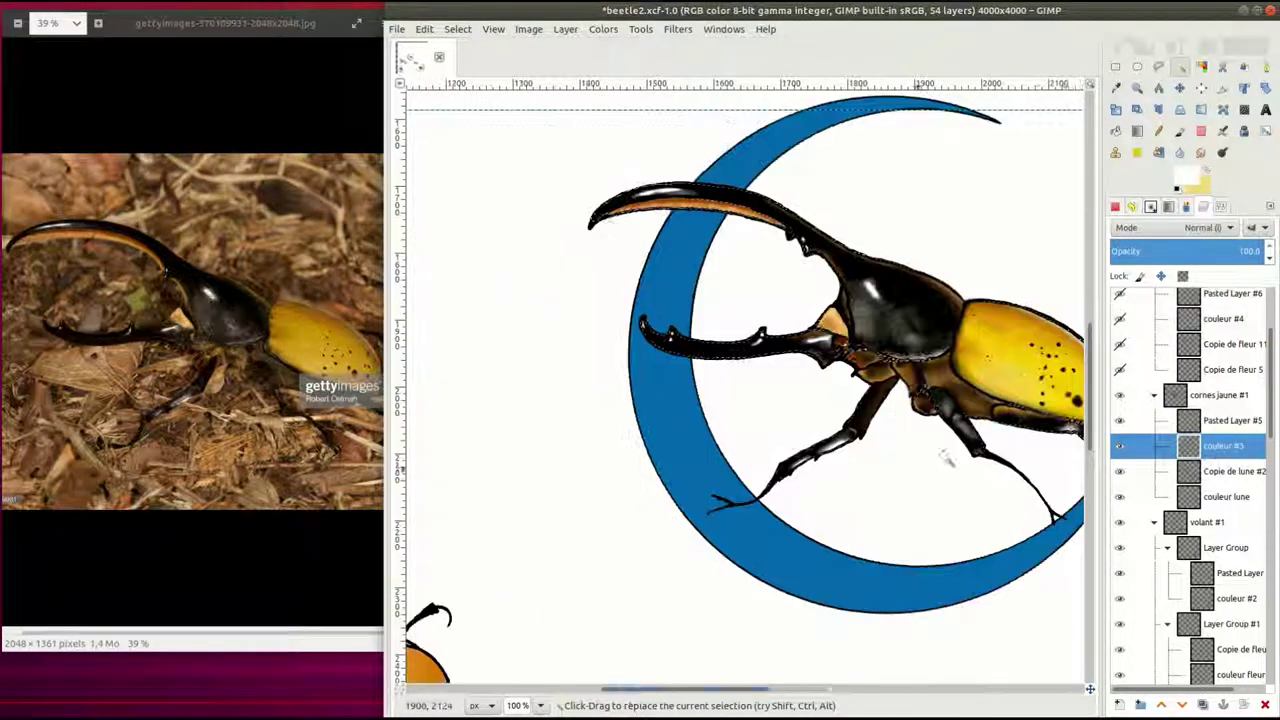
scroll(890, 410, up, 5)
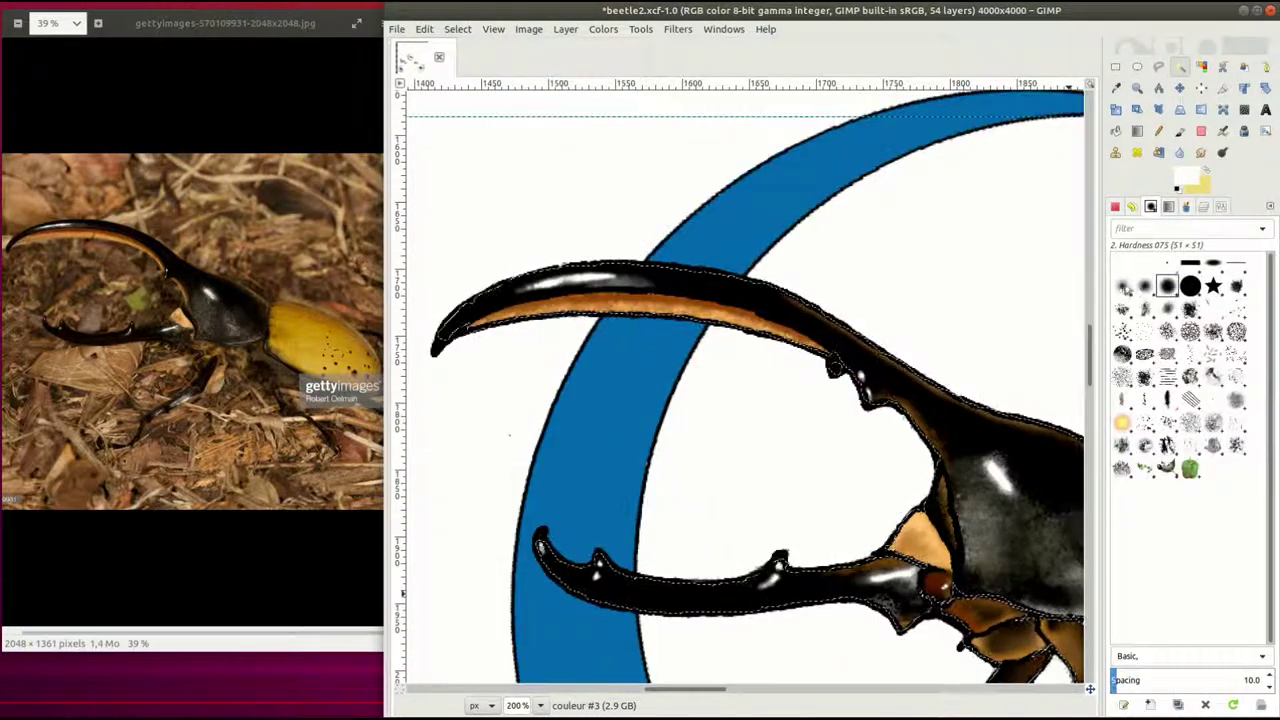
key(ctrl+l)
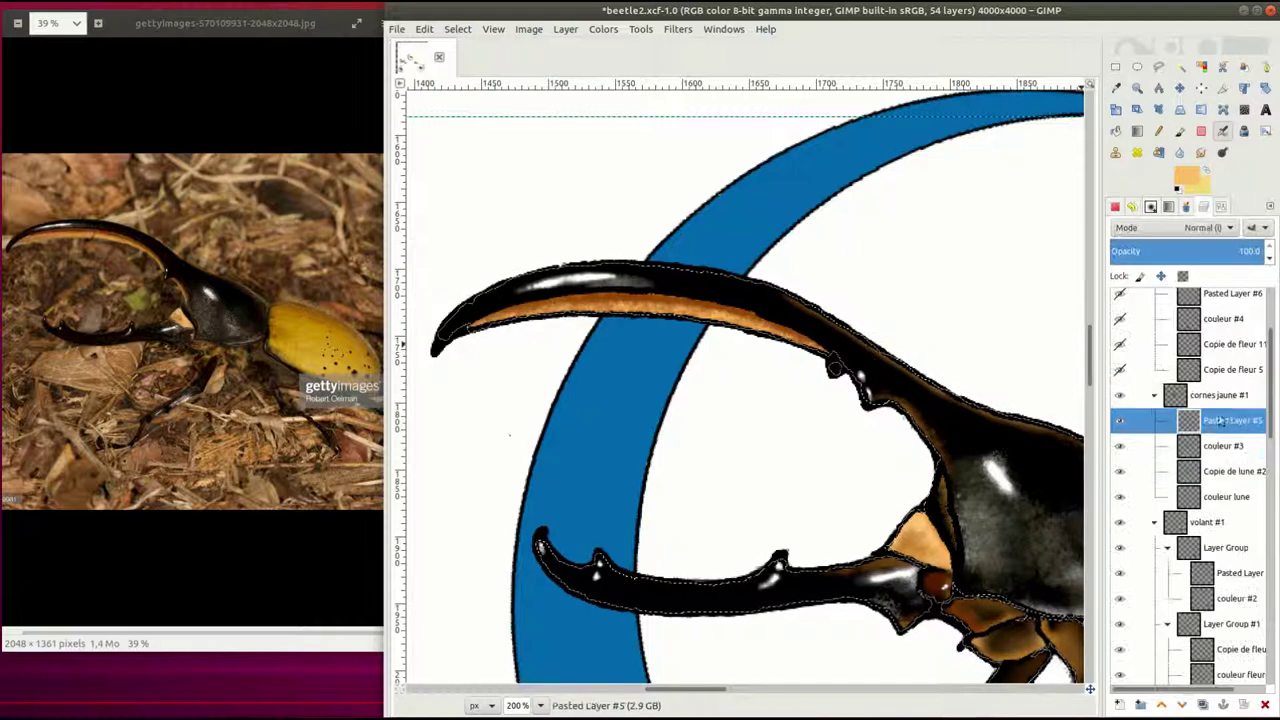
click(1146, 443)
key(a)
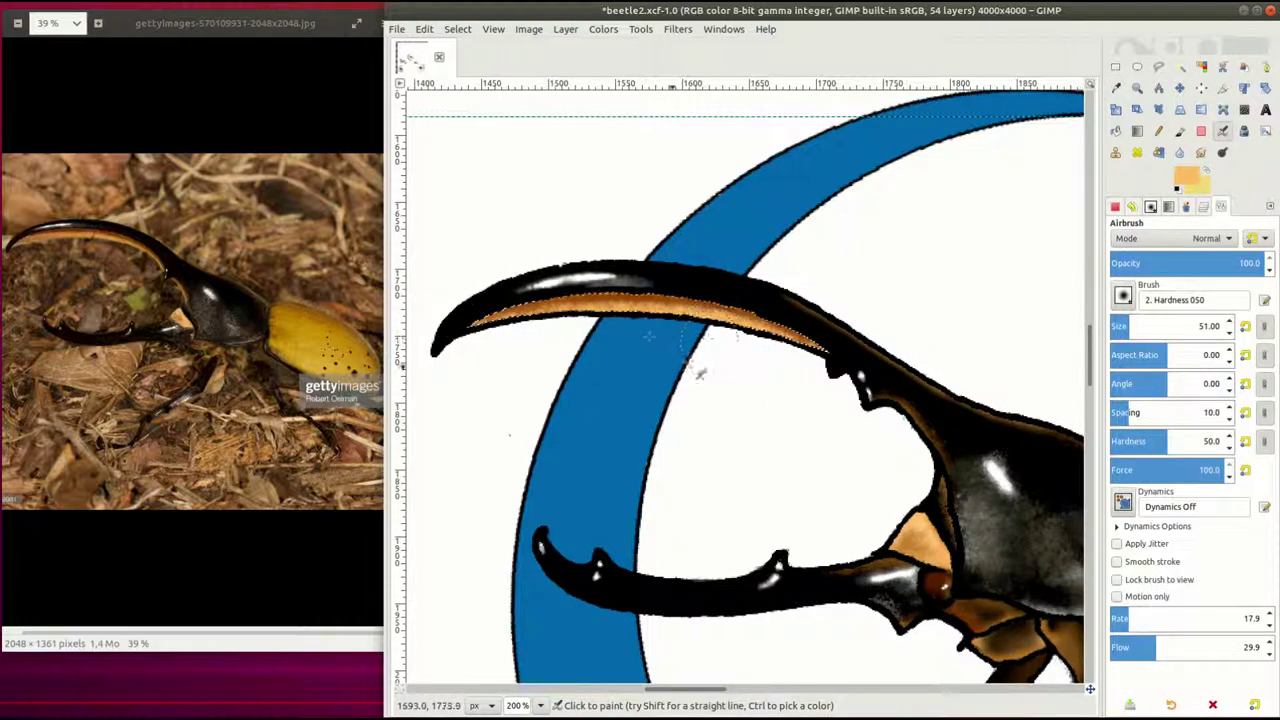
Select the outline of the beetle's horns and body on its colour layer
key(ctrl+l)
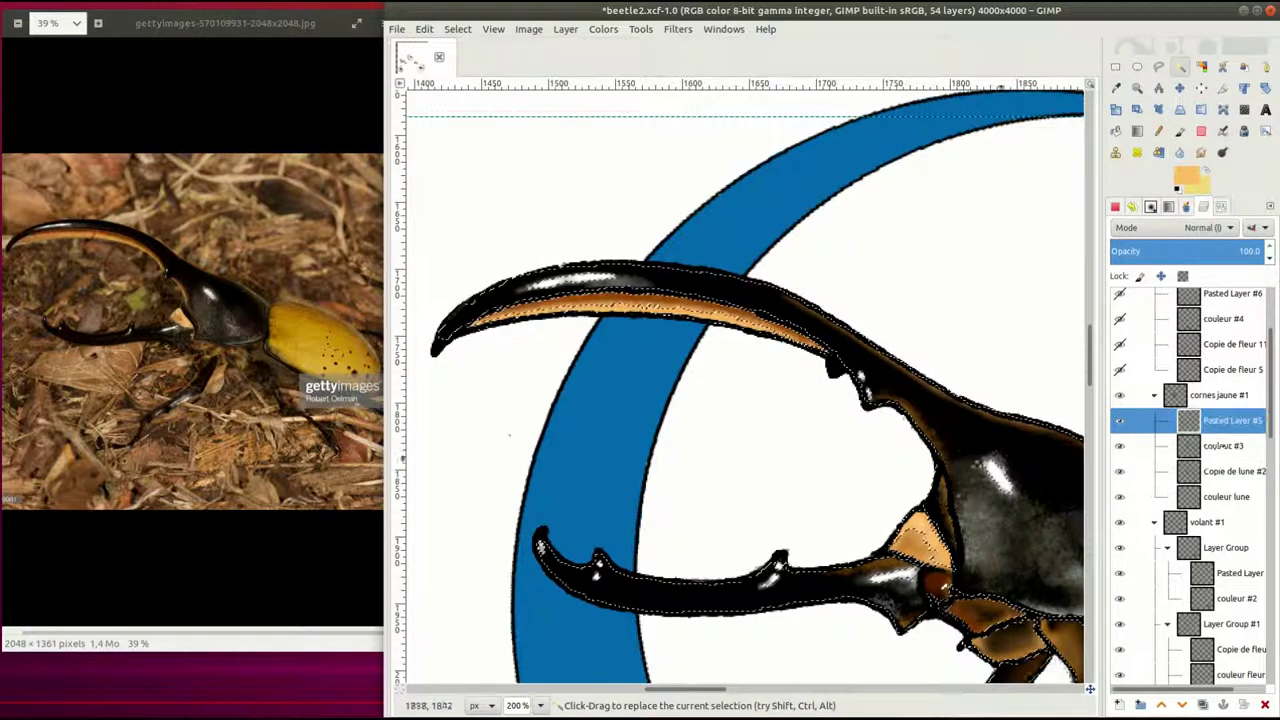
alt+click(1188, 420)
drag(716, 695, 760, 695)
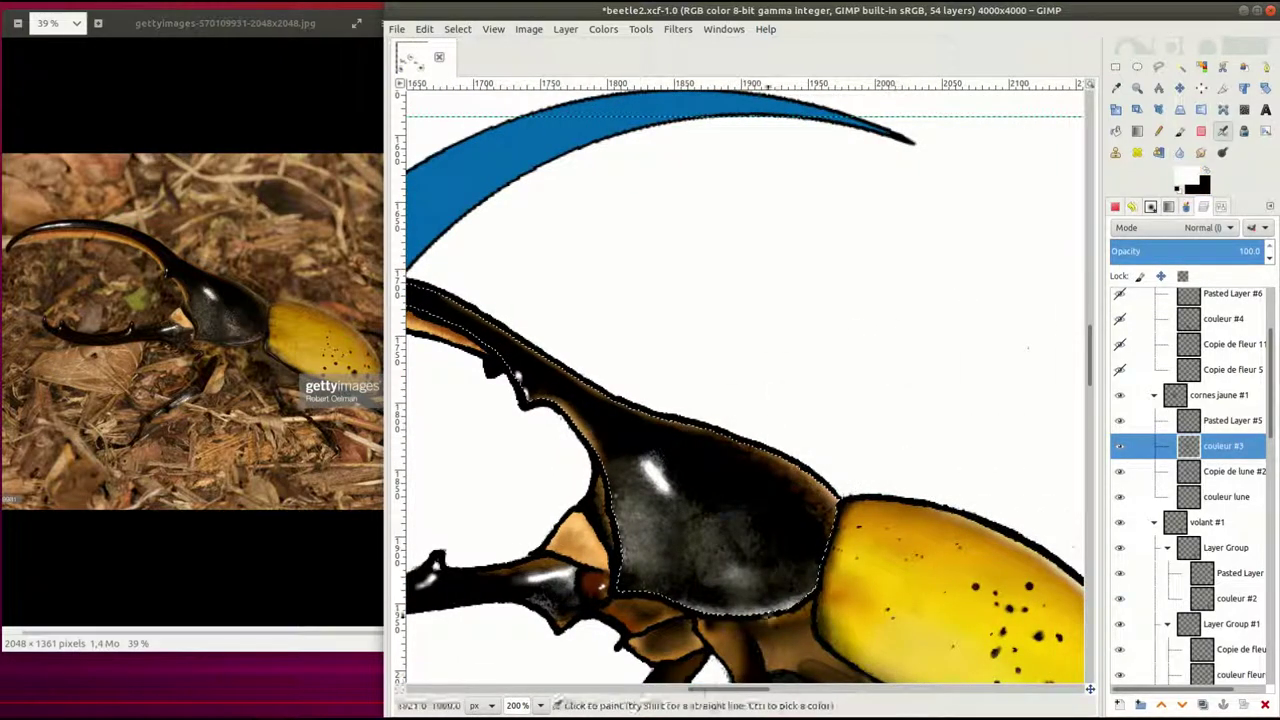
click(540, 705)
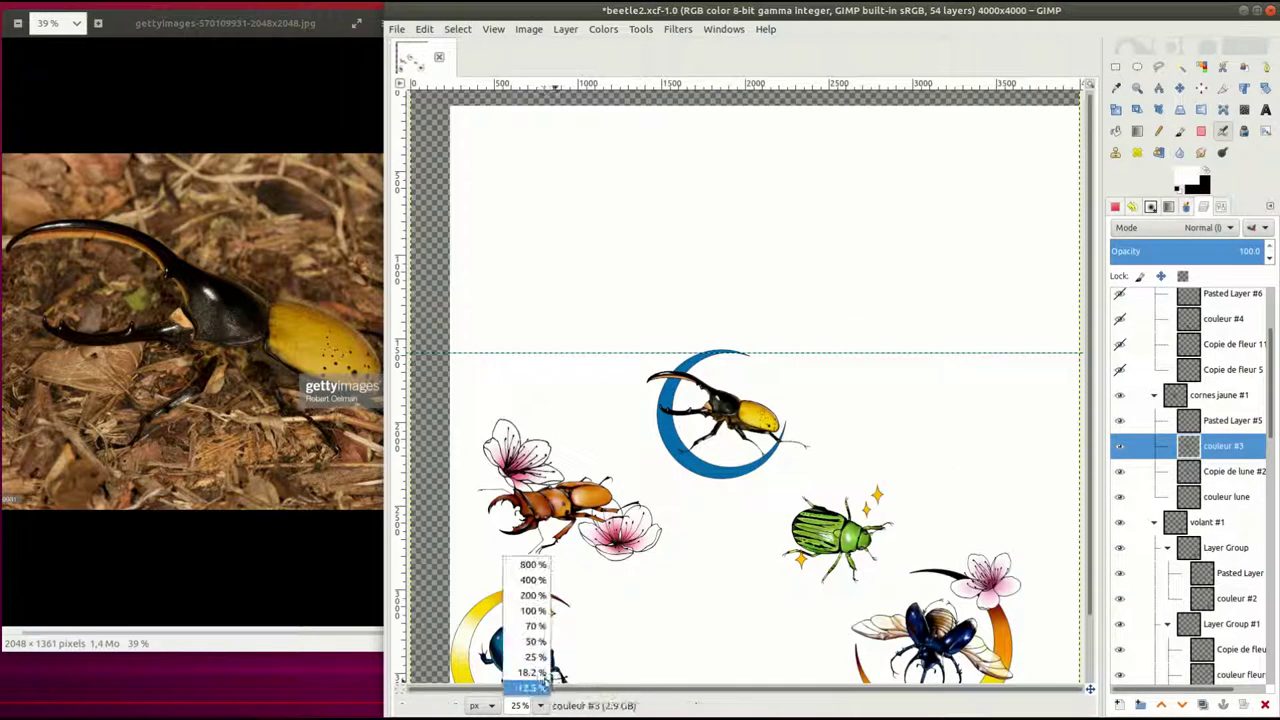
Set the airbrush to opacity 100 and size 6 for the pronotum highlight
click(515, 606)
click(540, 705)
click(515, 595)
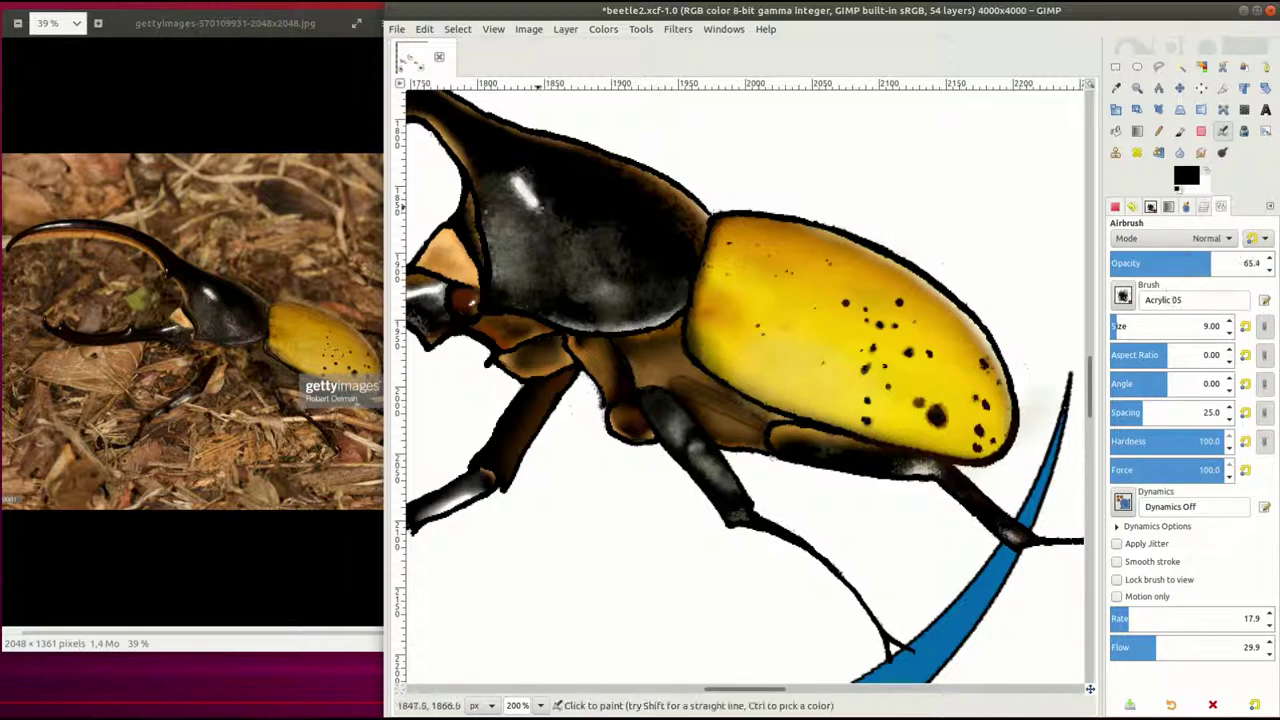
key(bracketright)
key(bracketright)
key(bracketright)
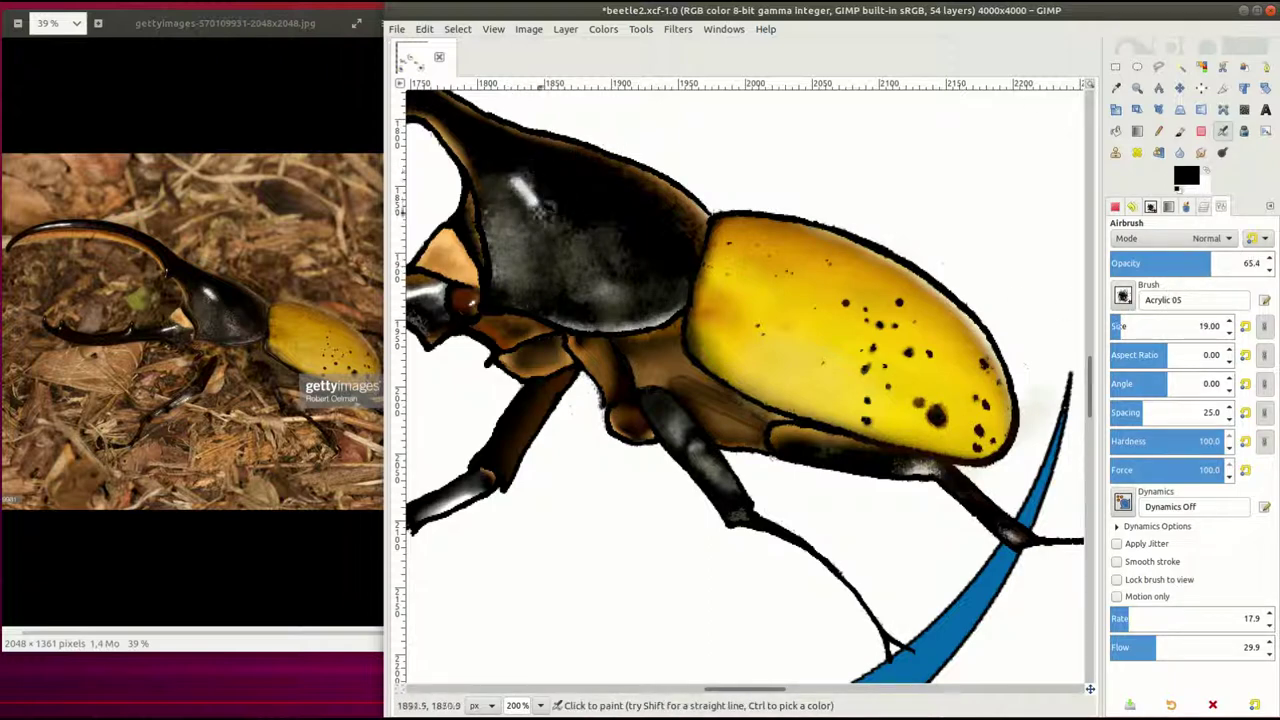
click(1265, 263)
click(1117, 328)
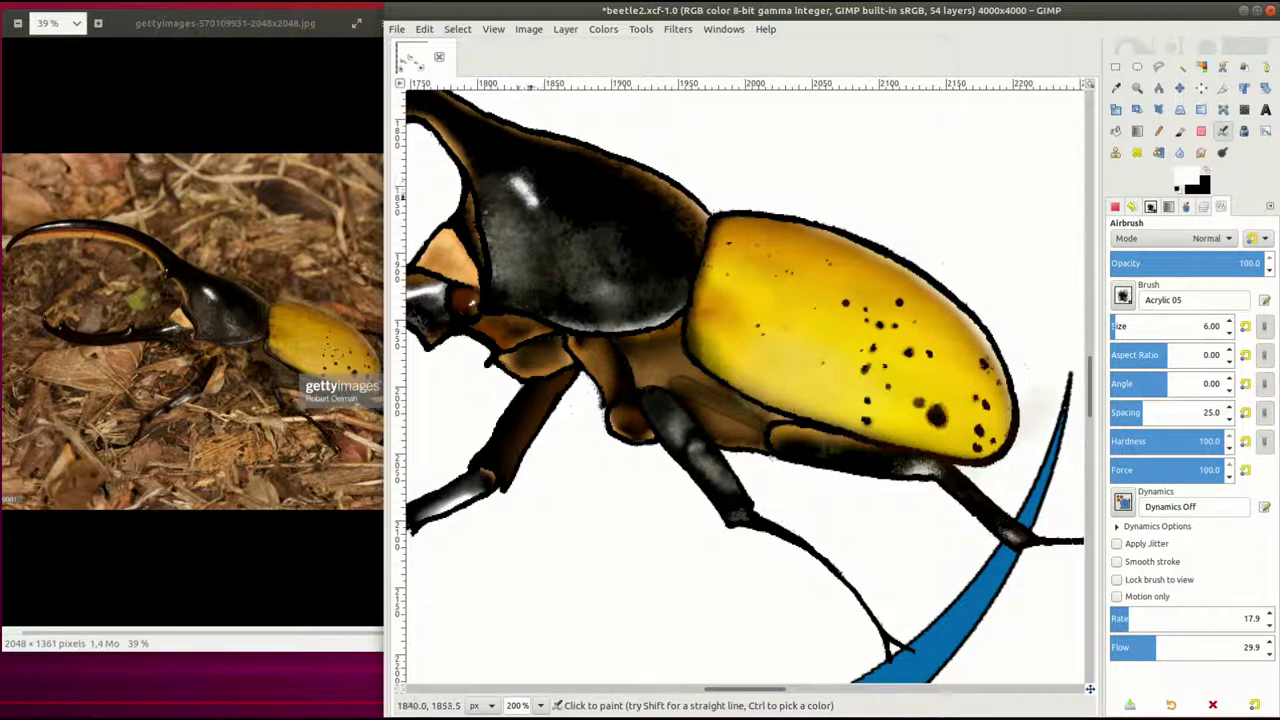
key(bracketright)
key(bracketright)
key(bracketright)
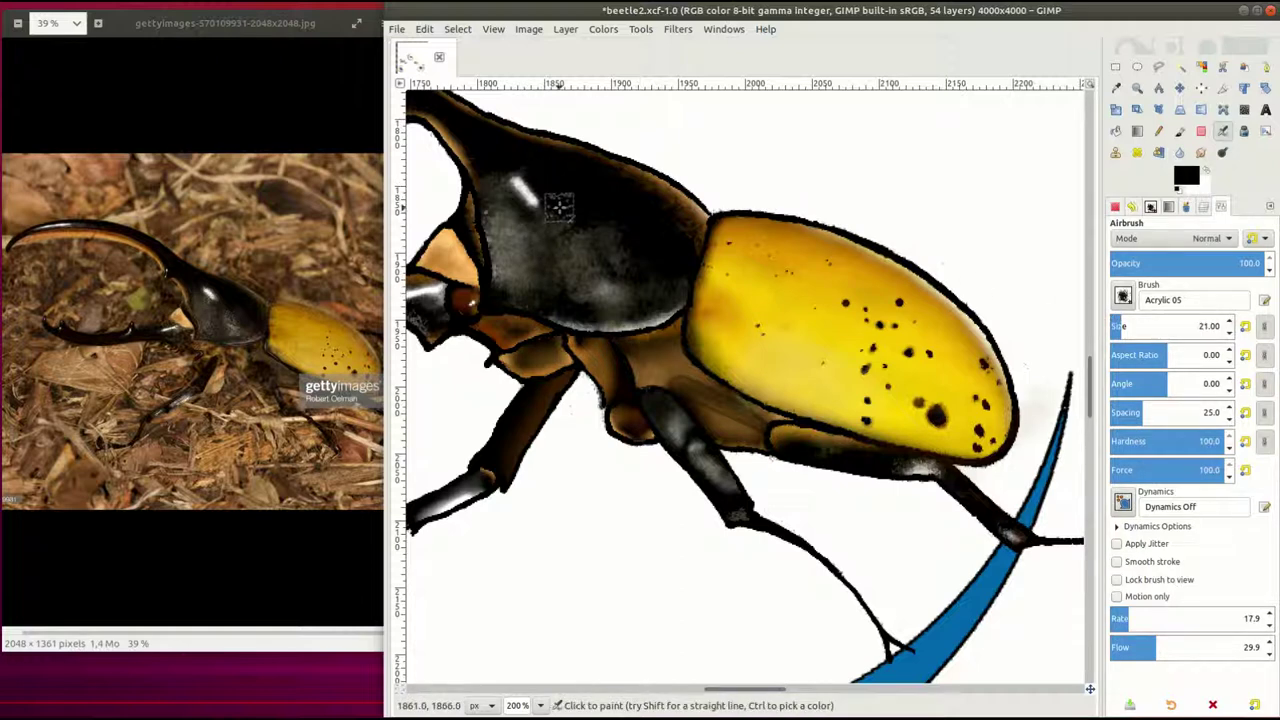
key(bracketleft)
key(bracketleft)
key(bracketleft)
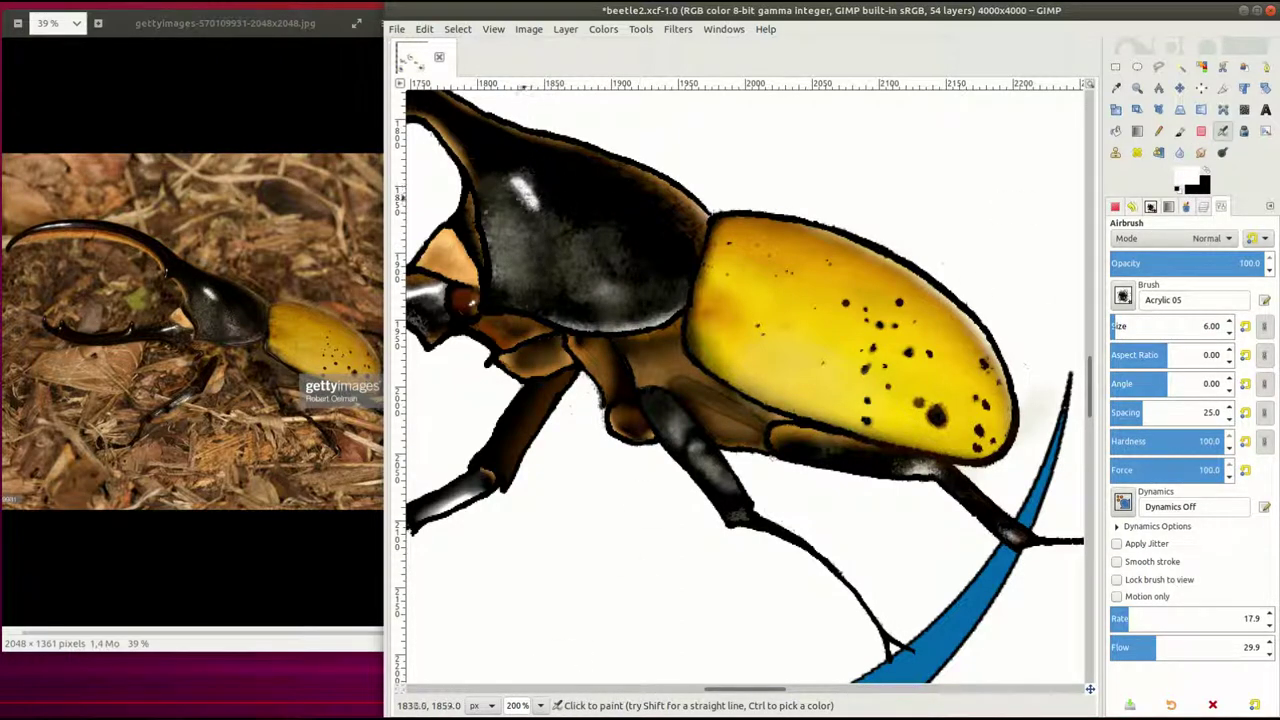
Switch to the Bristles 02 brush, zoom out to 25%, and save beetle2.xcf
key(bracketleft)
key(bracketleft)
key(bracketleft)
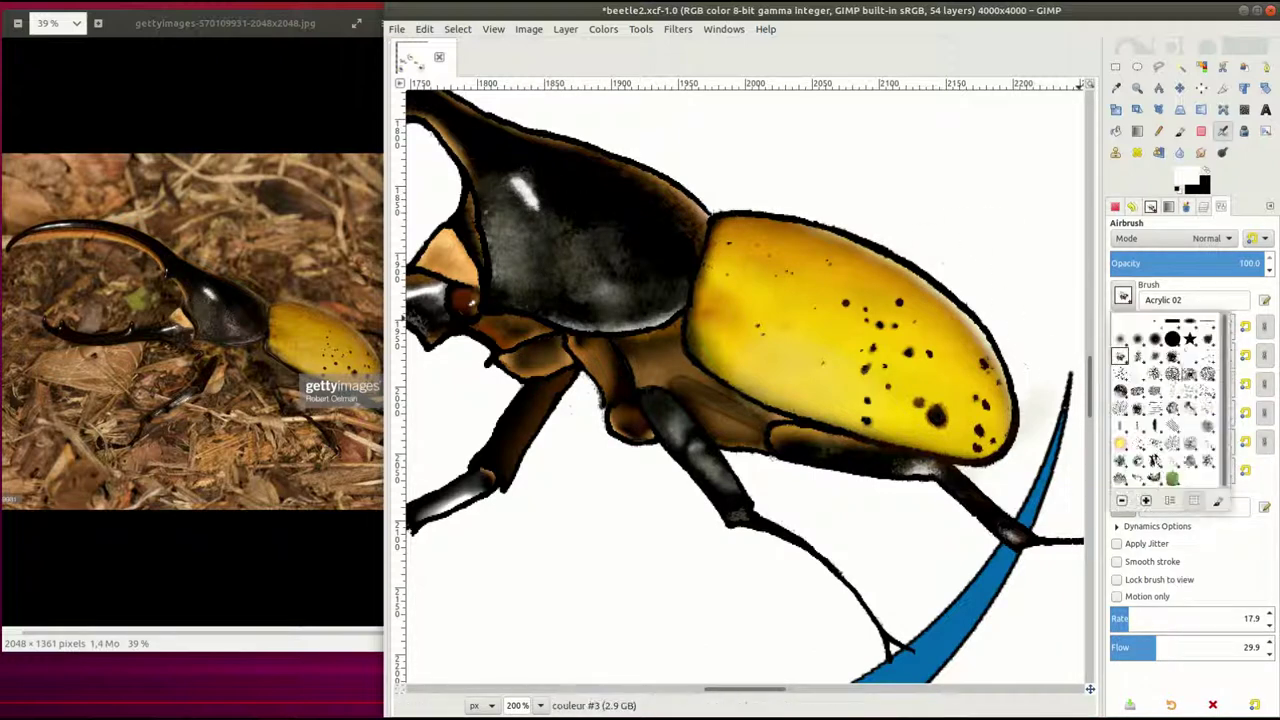
key(period)
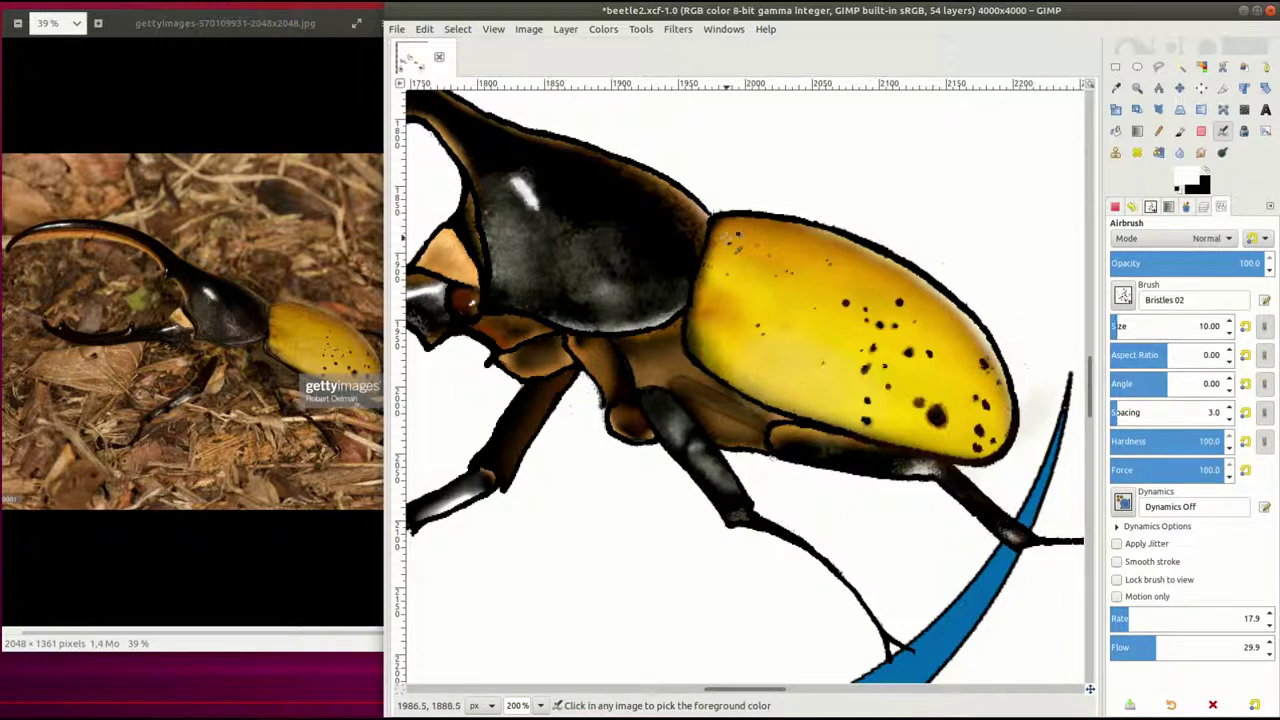
click(540, 705)
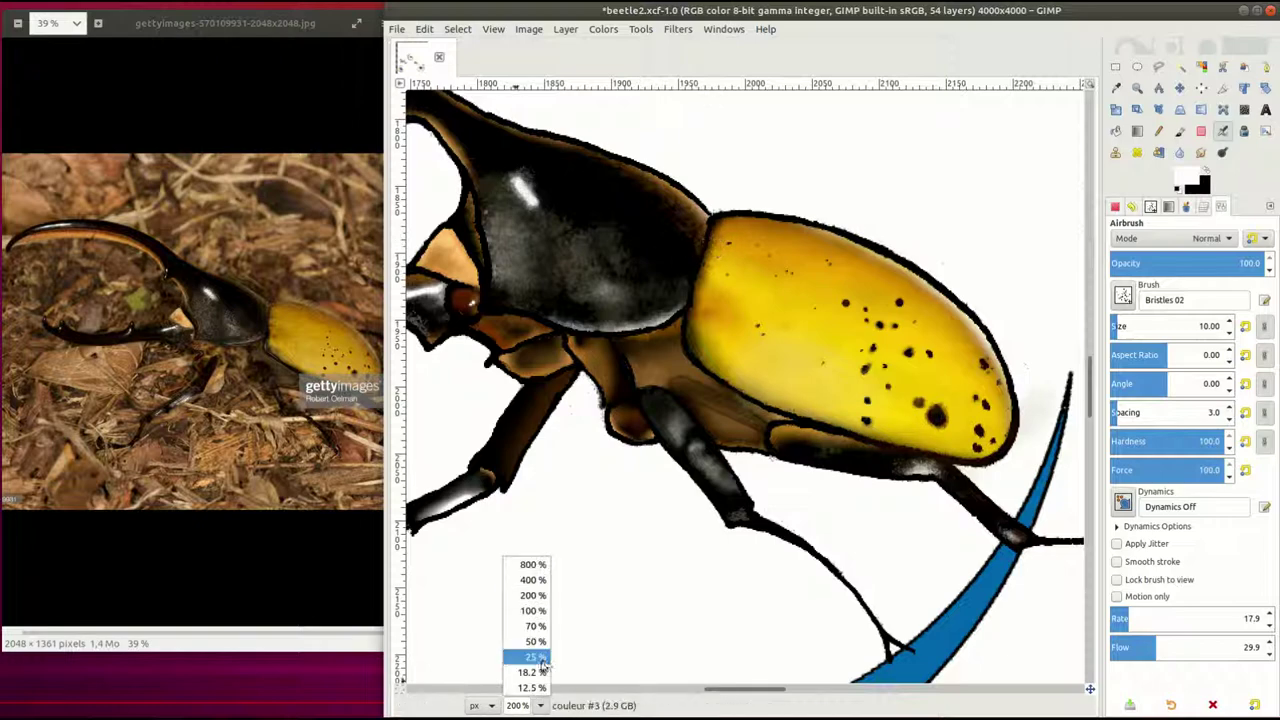
click(527, 655)
click(397, 29)
click(428, 120)
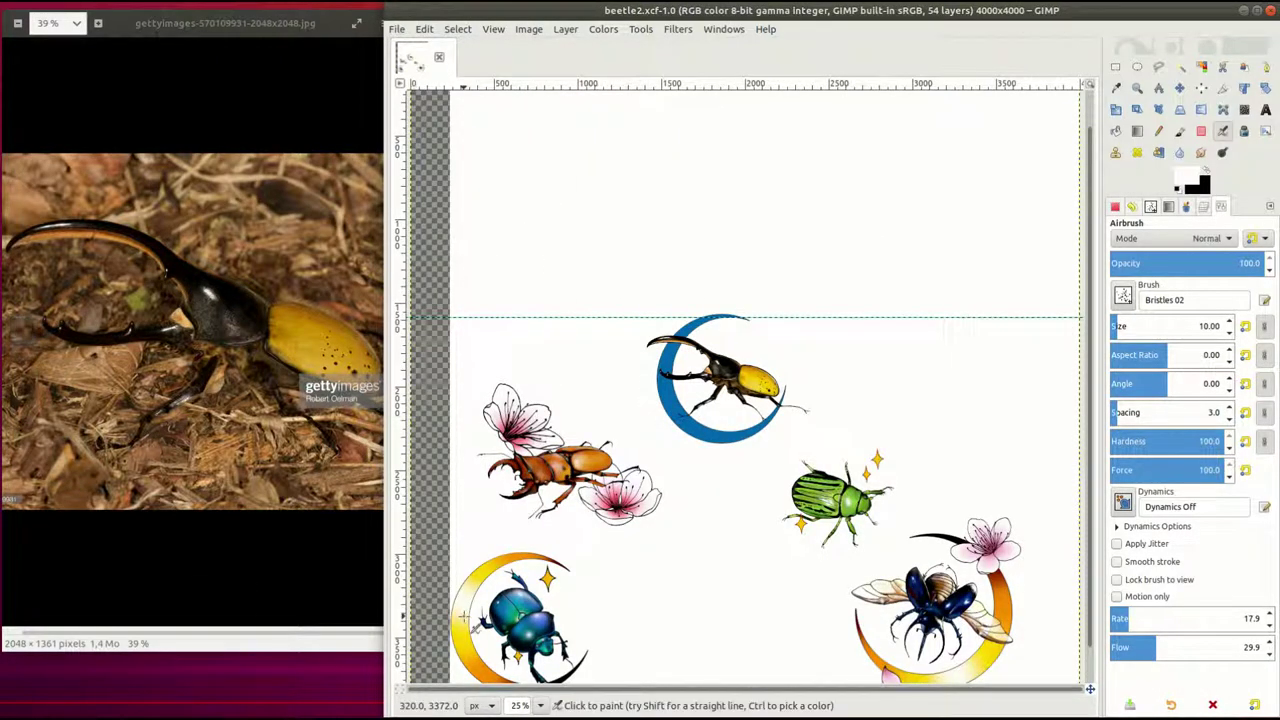
key(ctrl+l)
Make the couleur lune layer active and set the foreground to light cyan 73f9ff
click(1210, 476)
click(540, 705)
click(510, 612)
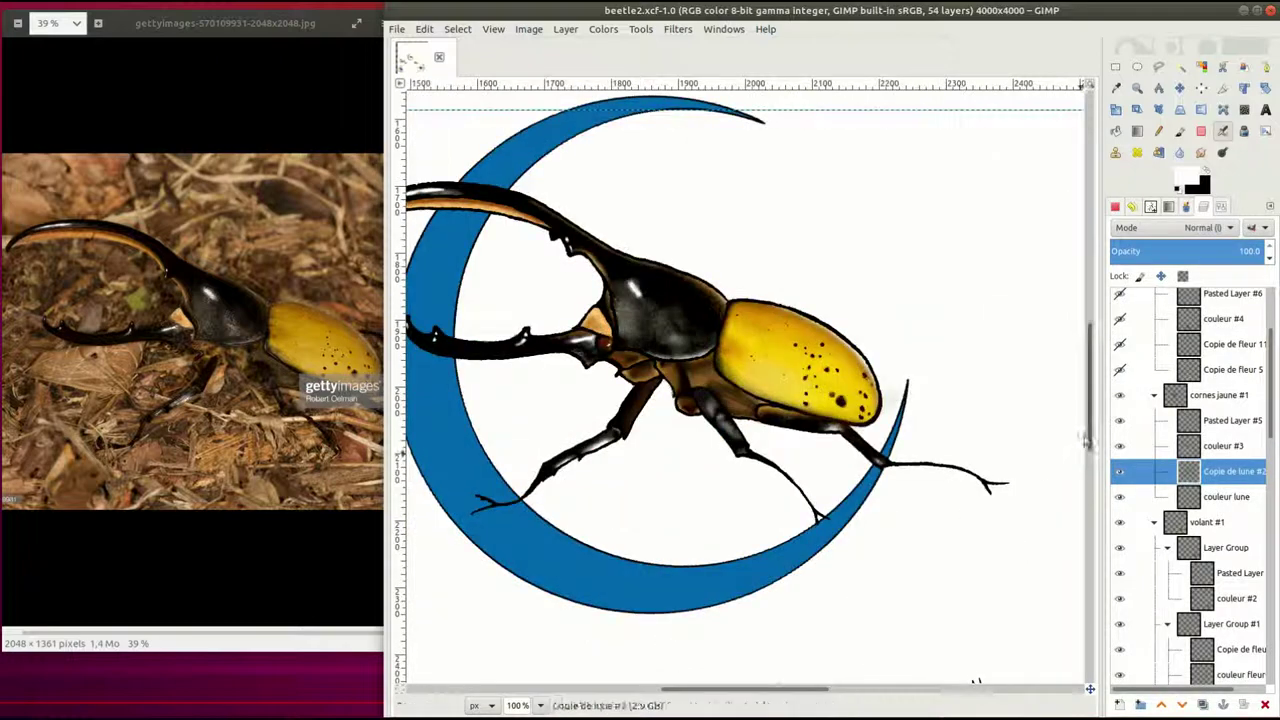
scroll(740, 400, up, 2)
click(1225, 497)
click(1182, 180)
click(1097, 140)
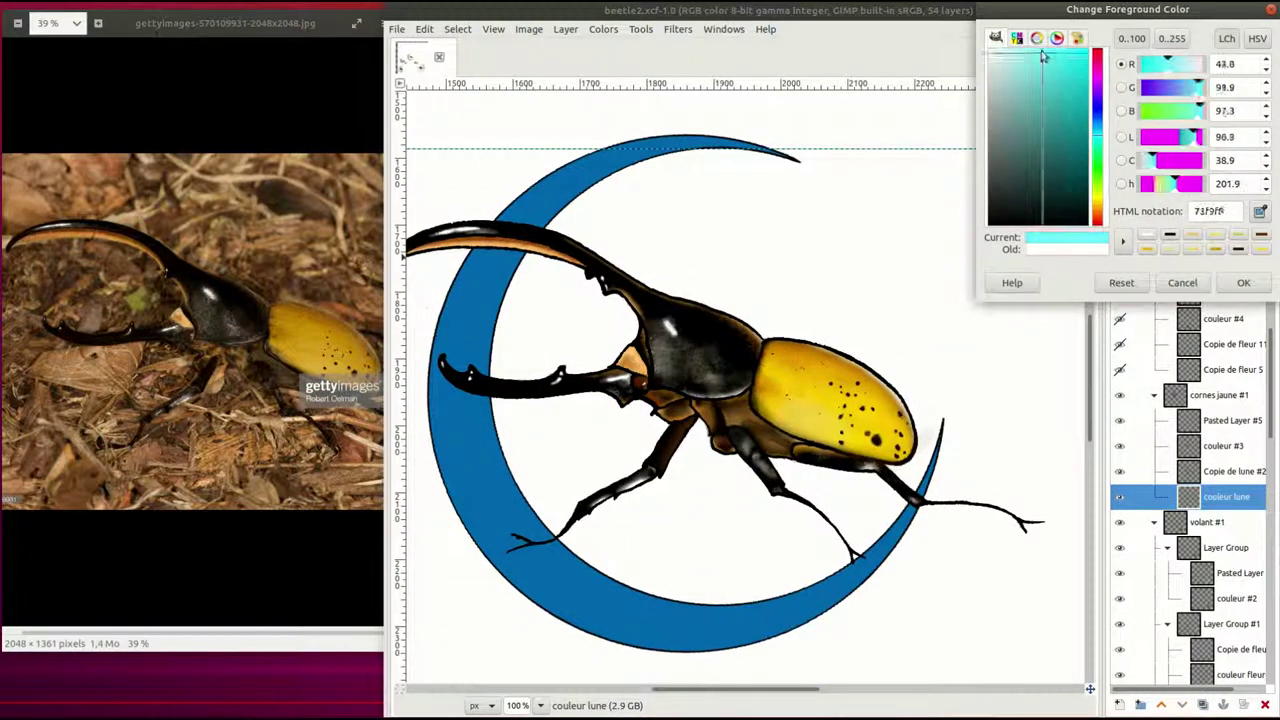
Zoom out to 25% and airbrush over the blue crescent moon
click(1243, 282)
click(540, 705)
click(520, 668)
double_click(1224, 135)
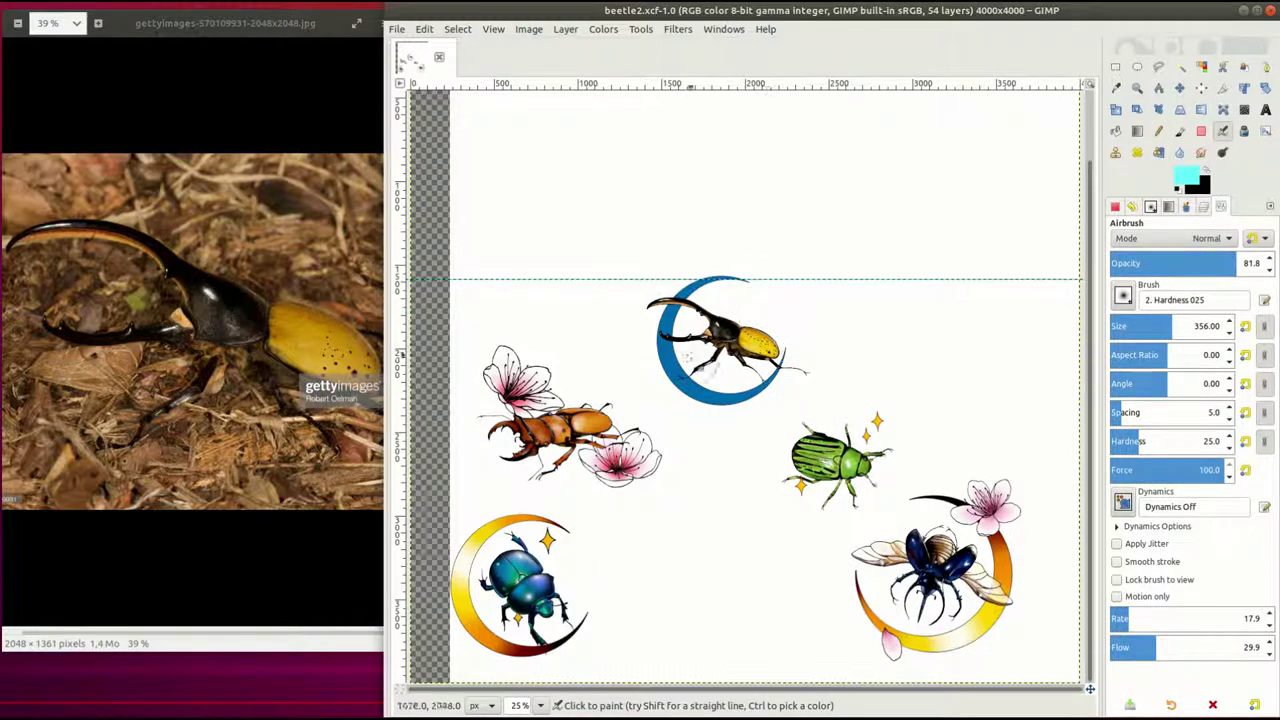
drag(645, 370, 725, 362)
Select the crescent moon's shape and zoom in to 200% on it
key(ctrl+l)
key(r)
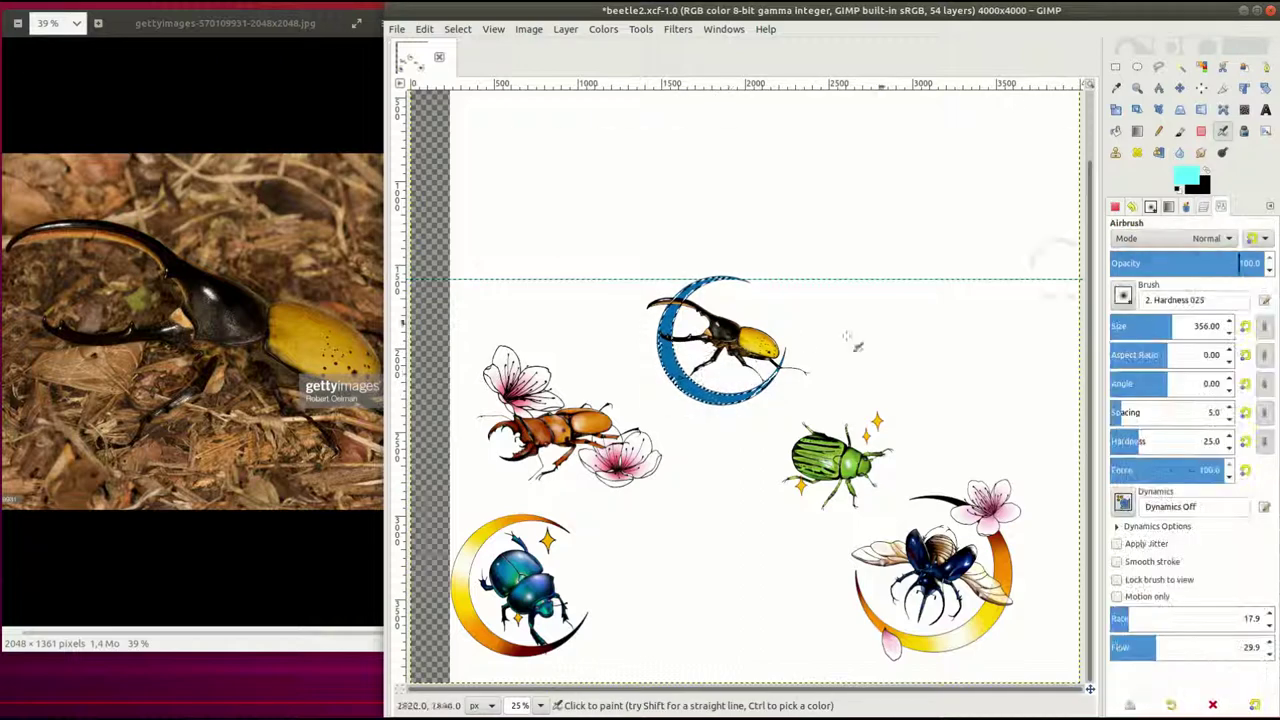
click(540, 705)
click(525, 605)
click(1120, 474)
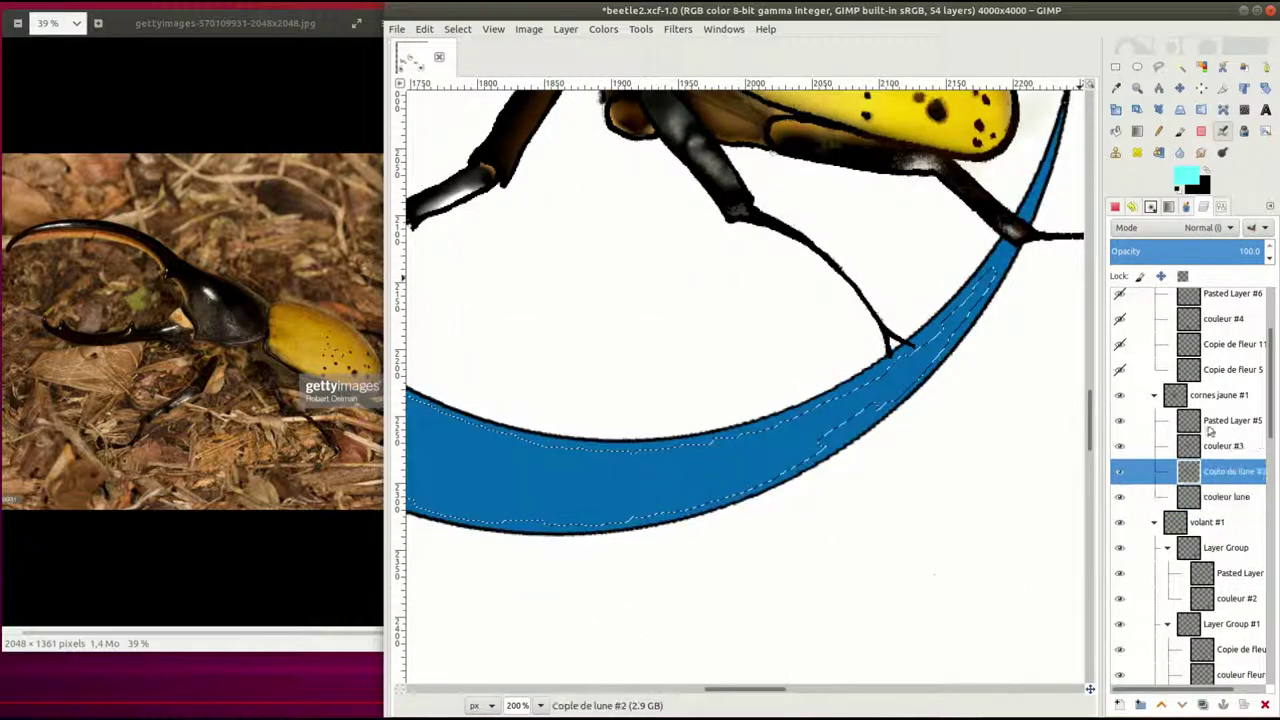
Fuzzy-select the crescent and airbrush a whitish glow over its lower curve on Copie de lune #2
double_click(1180, 66)
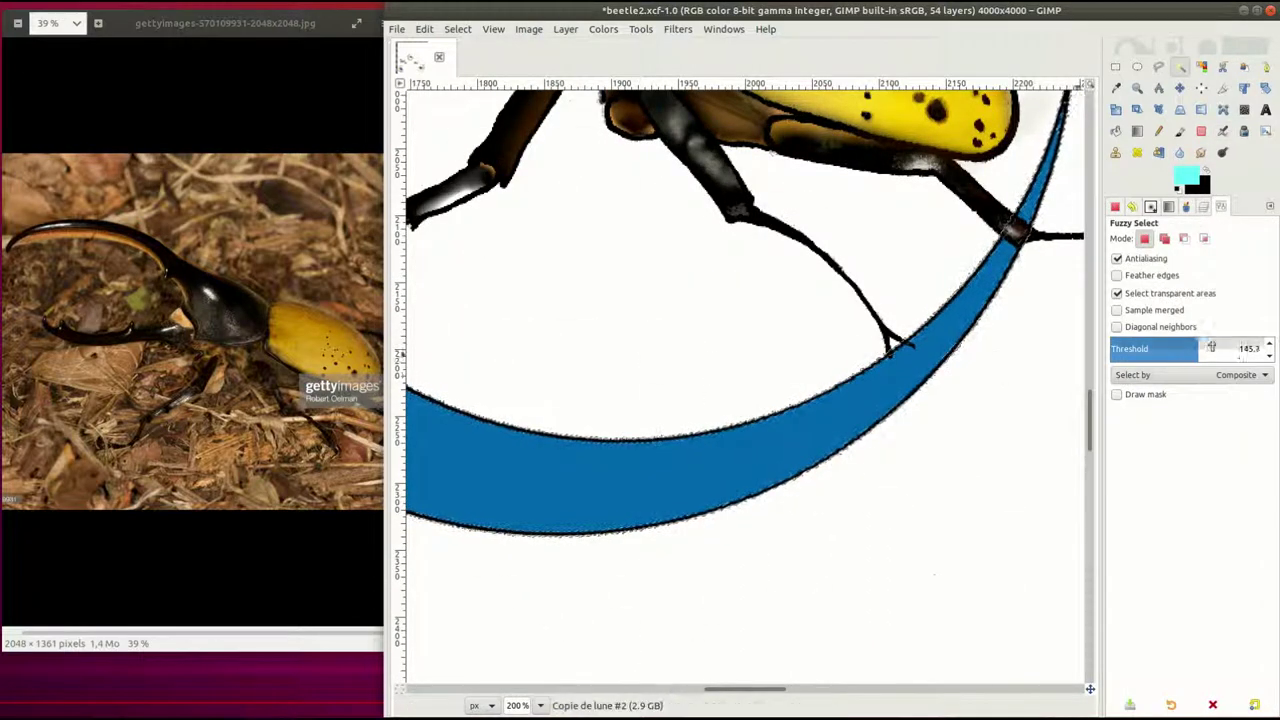
key(ctrl+l)
key(a)
click(1220, 471)
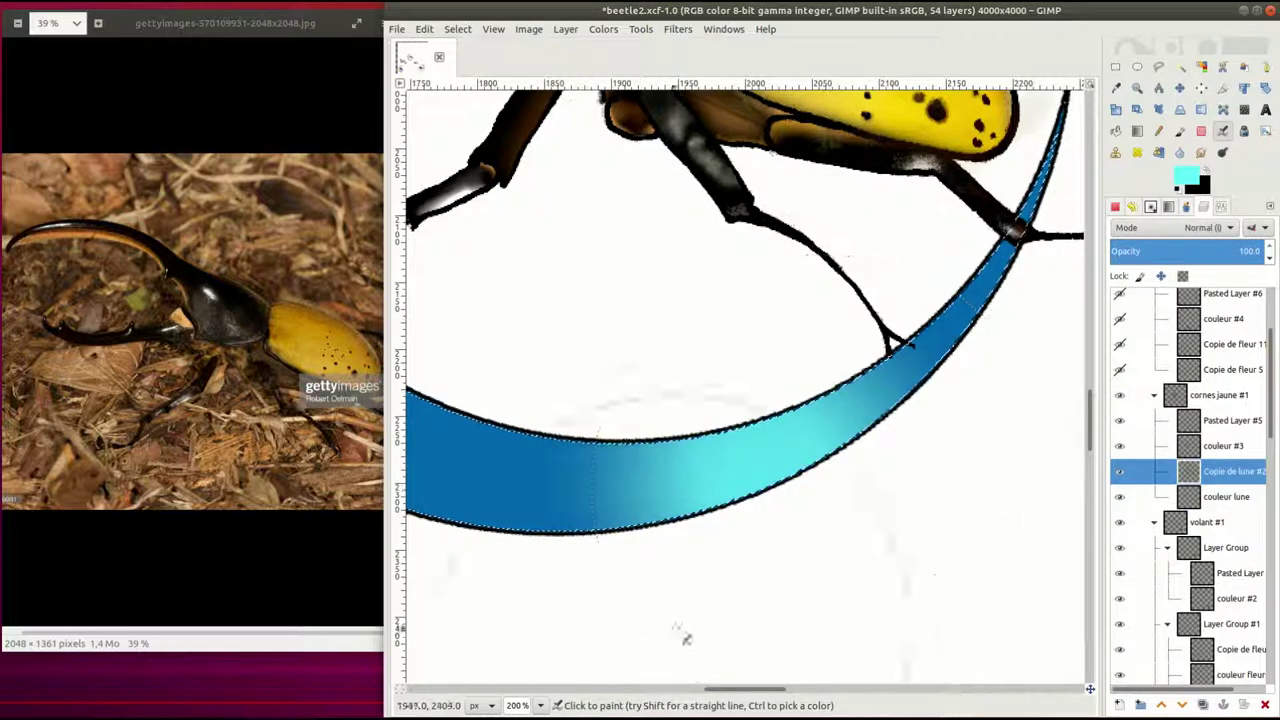
key(shift+ctrl+j)
scroll(837, 509, up, 4)
scroll(755, 327, down, 3)
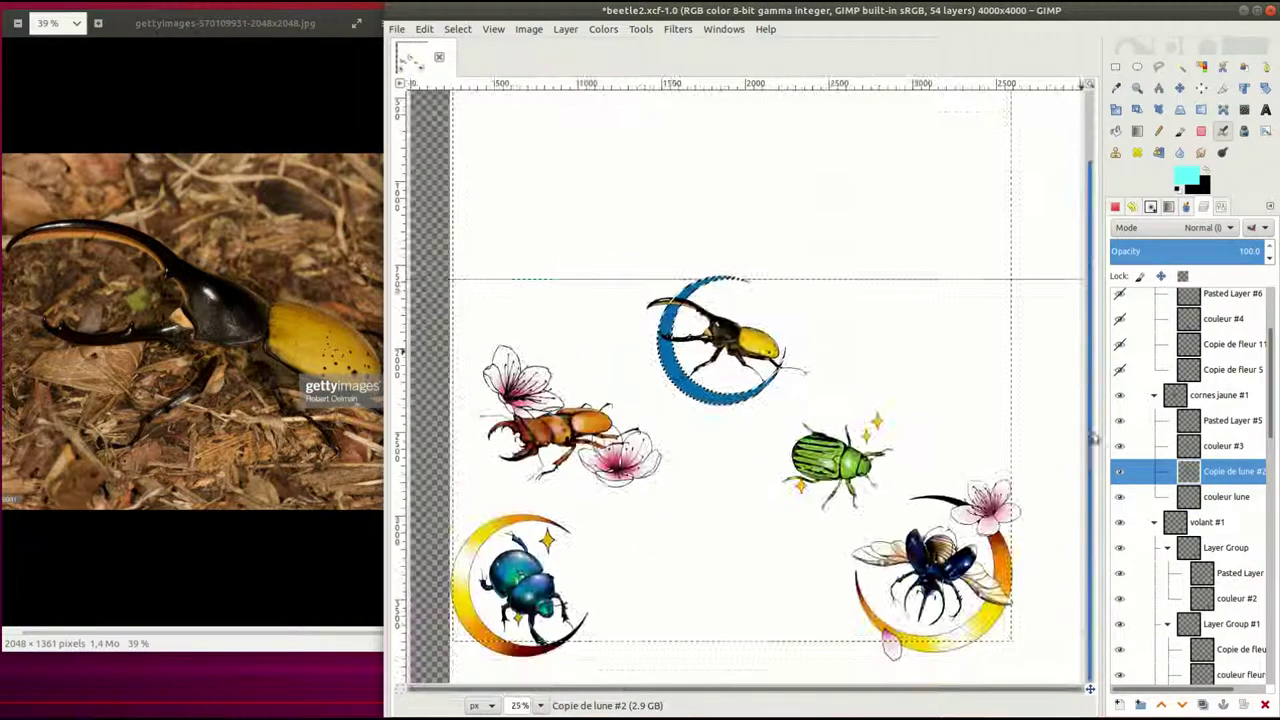
key(a)
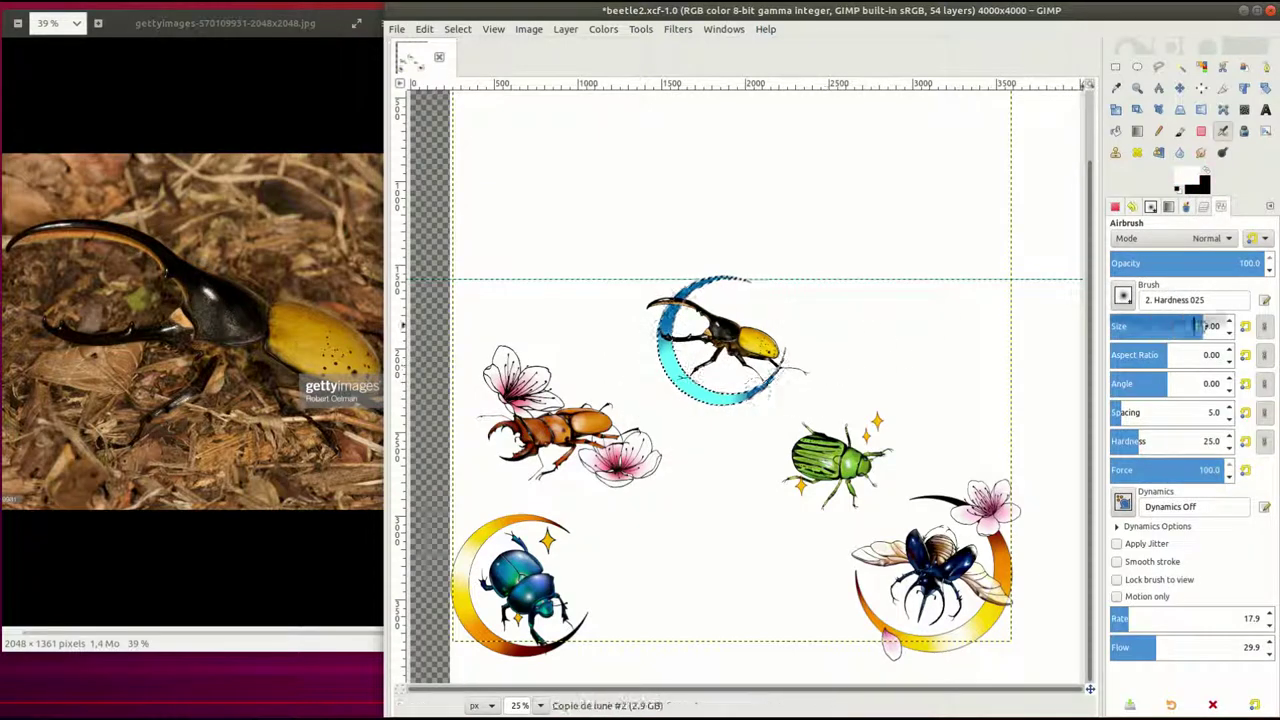
drag(720, 410, 655, 391)
Restore the tool settings panel and set the foreground colour to blue
ctrl+click(692, 373)
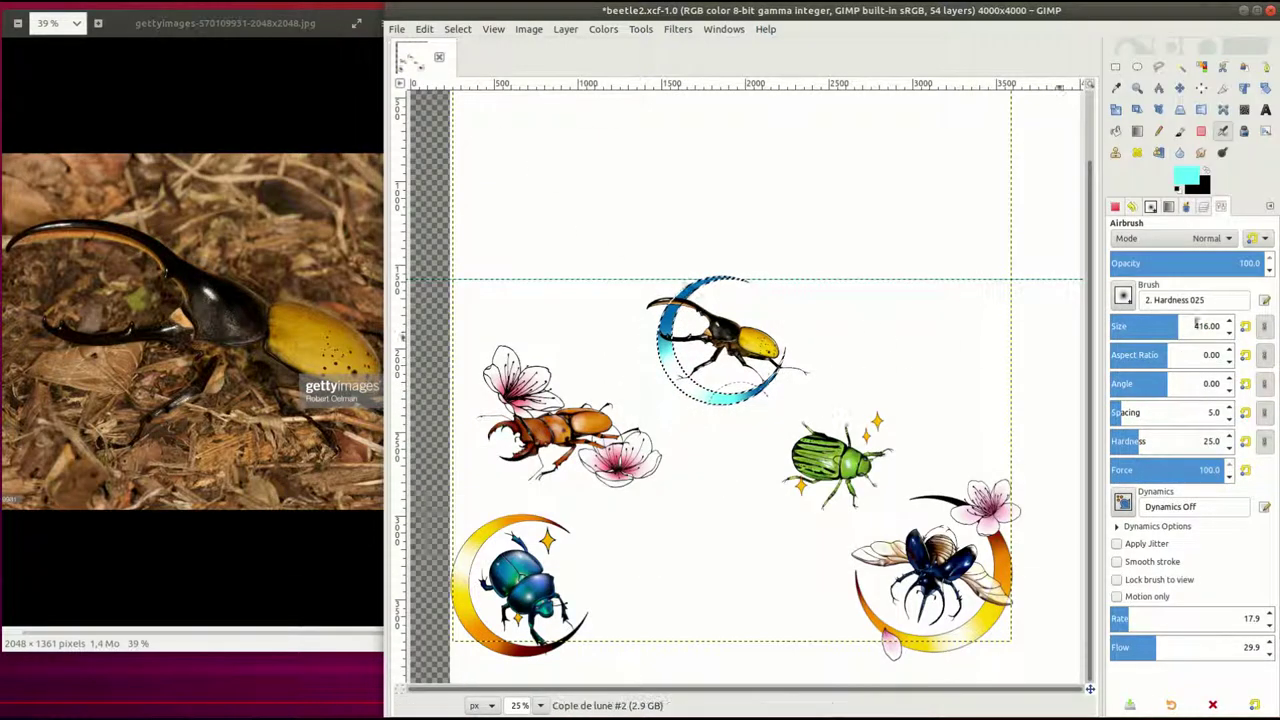
key(ctrl+l)
click(640, 29)
click(700, 194)
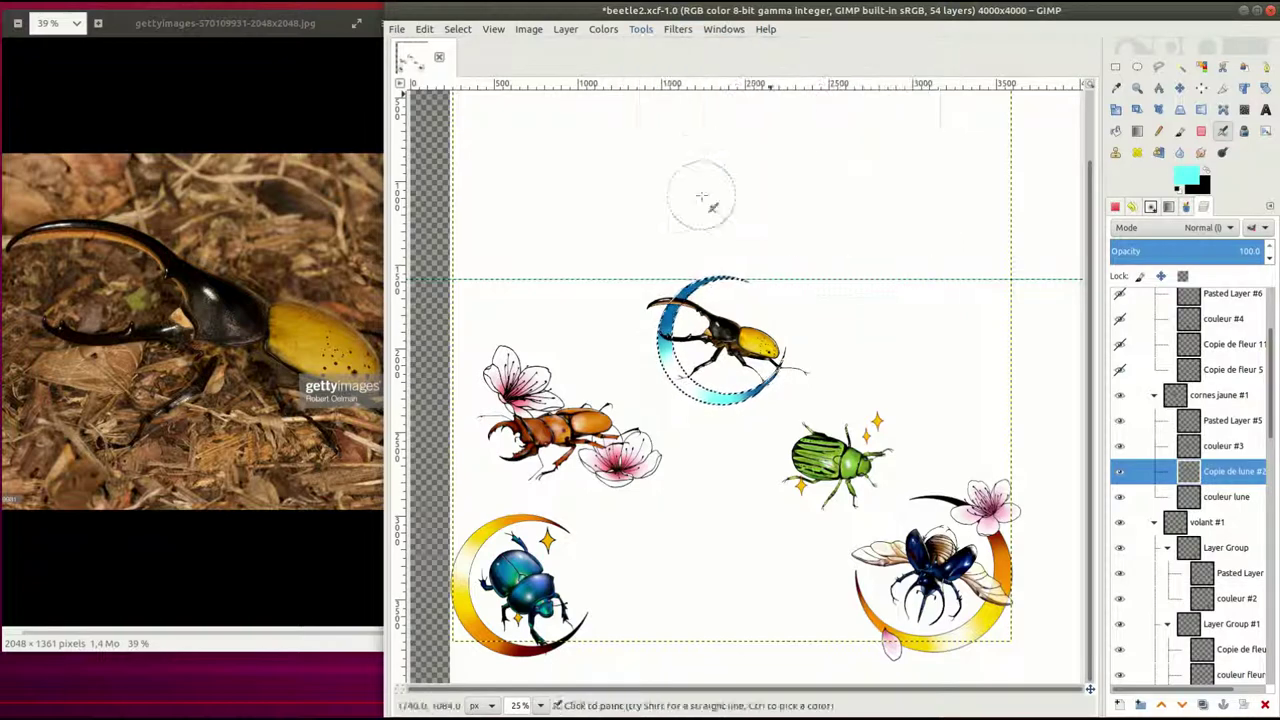
click(640, 29)
mouse_move(759, 64)
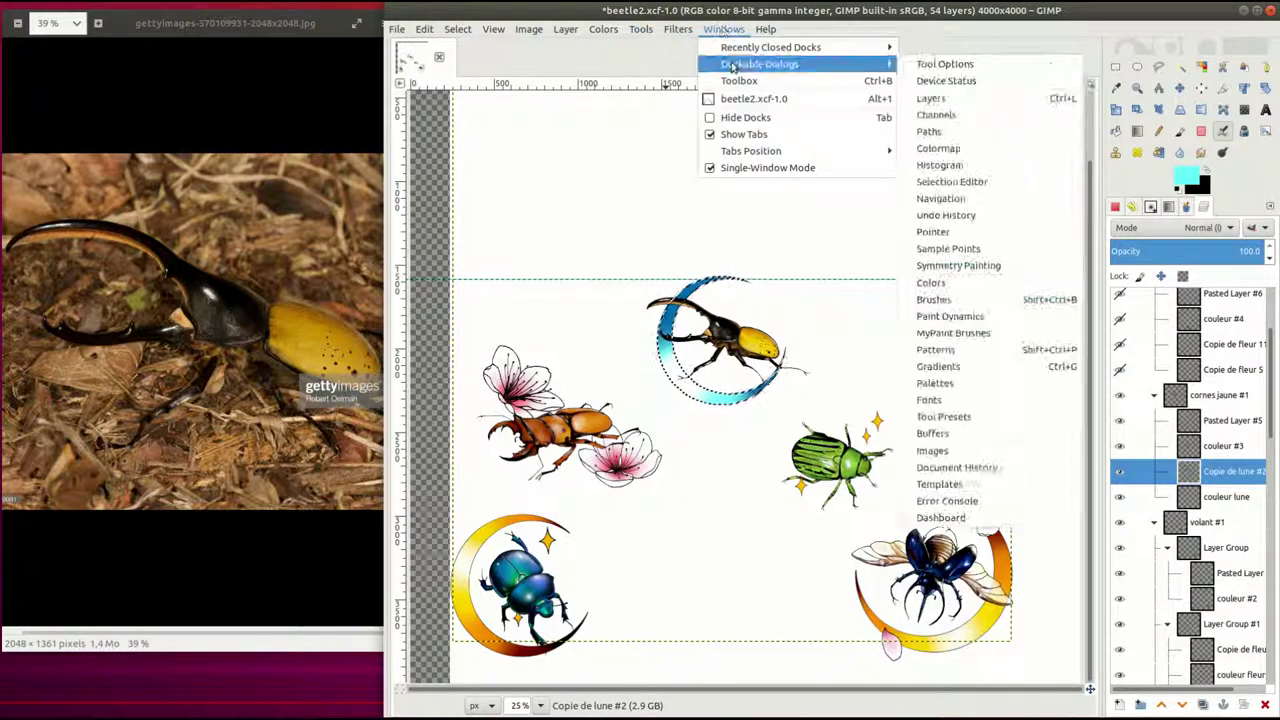
click(938, 114)
click(724, 29)
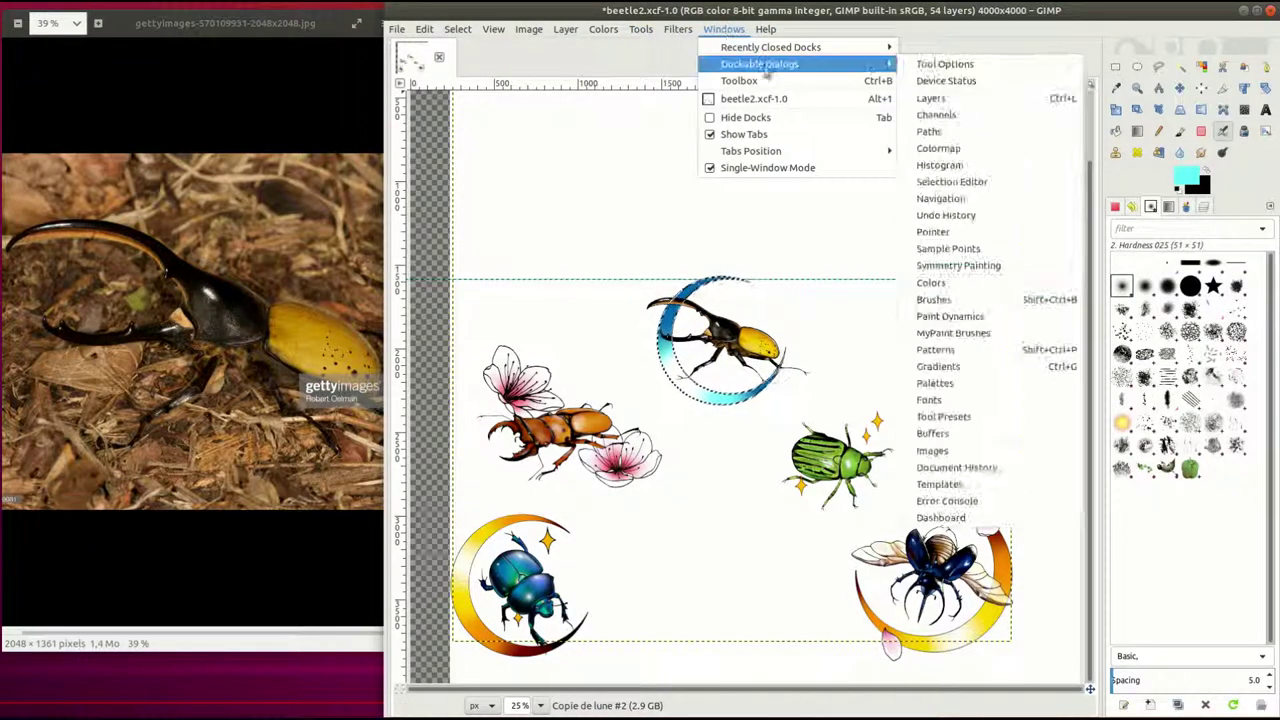
click(946, 66)
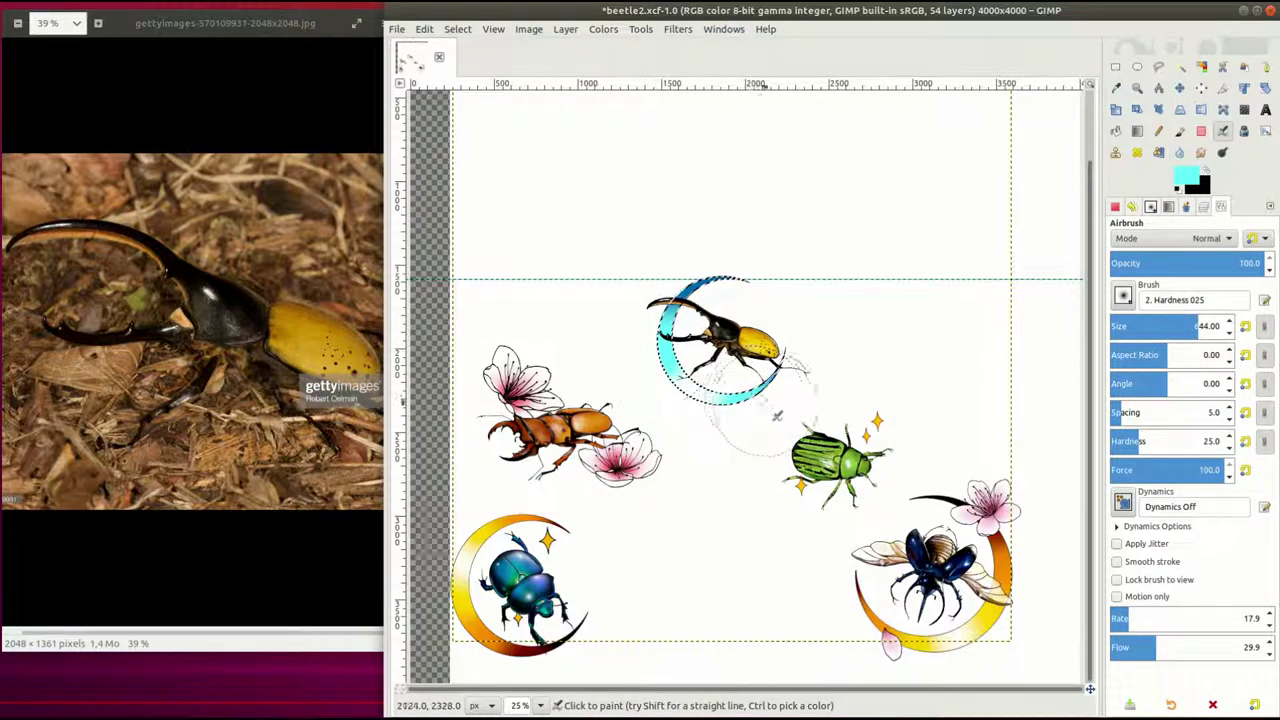
click(1186, 178)
click(1180, 280)
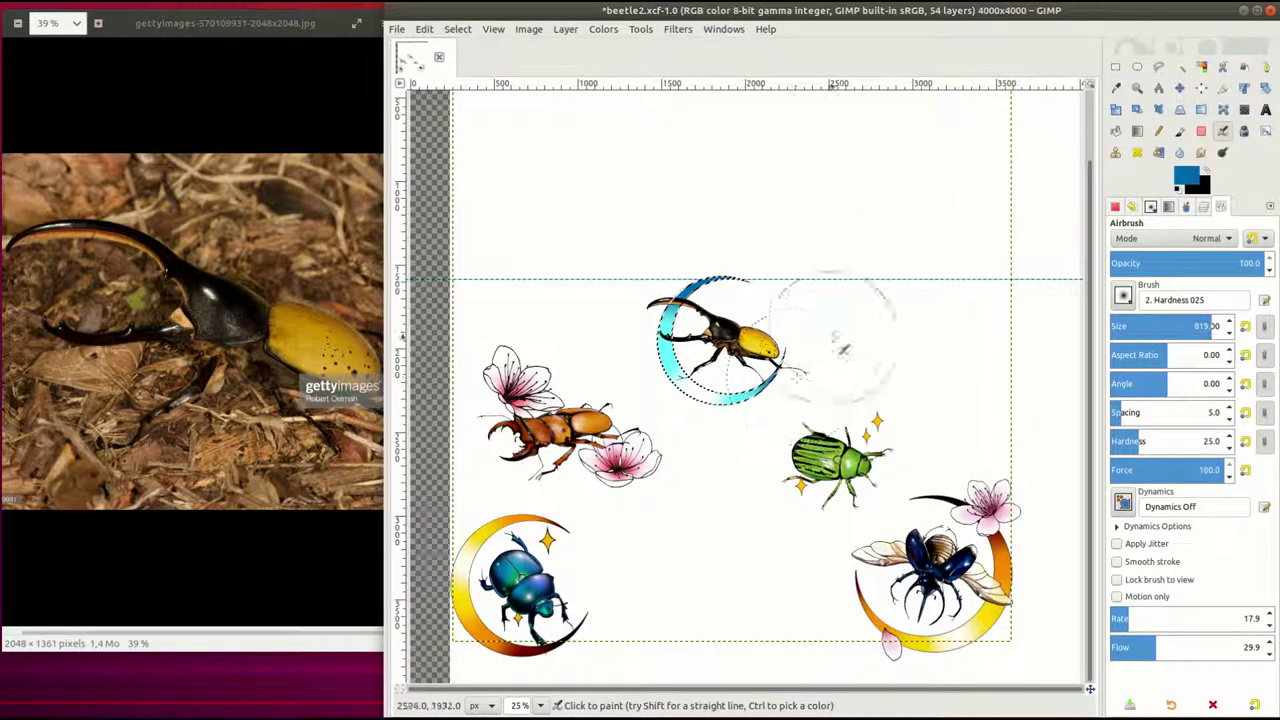
Zoom to 100% and airbrush darker blue onto the crescent's lower-right part
key(1)
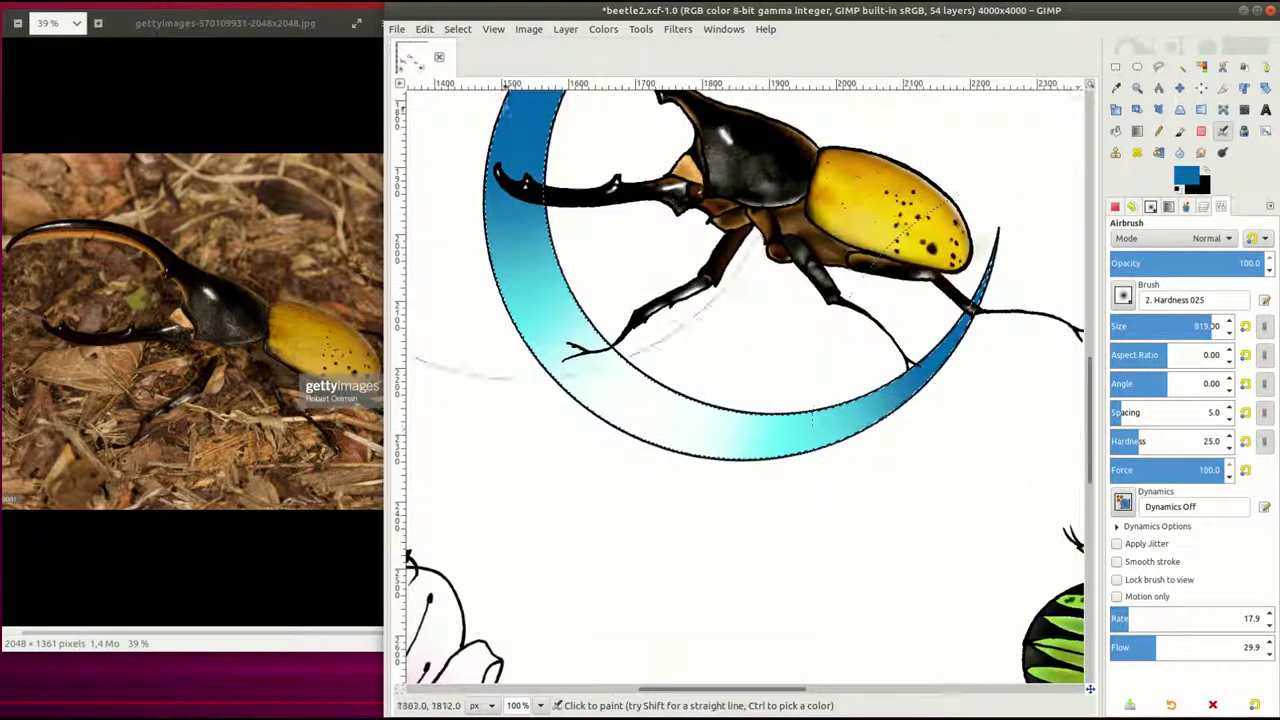
key(x)
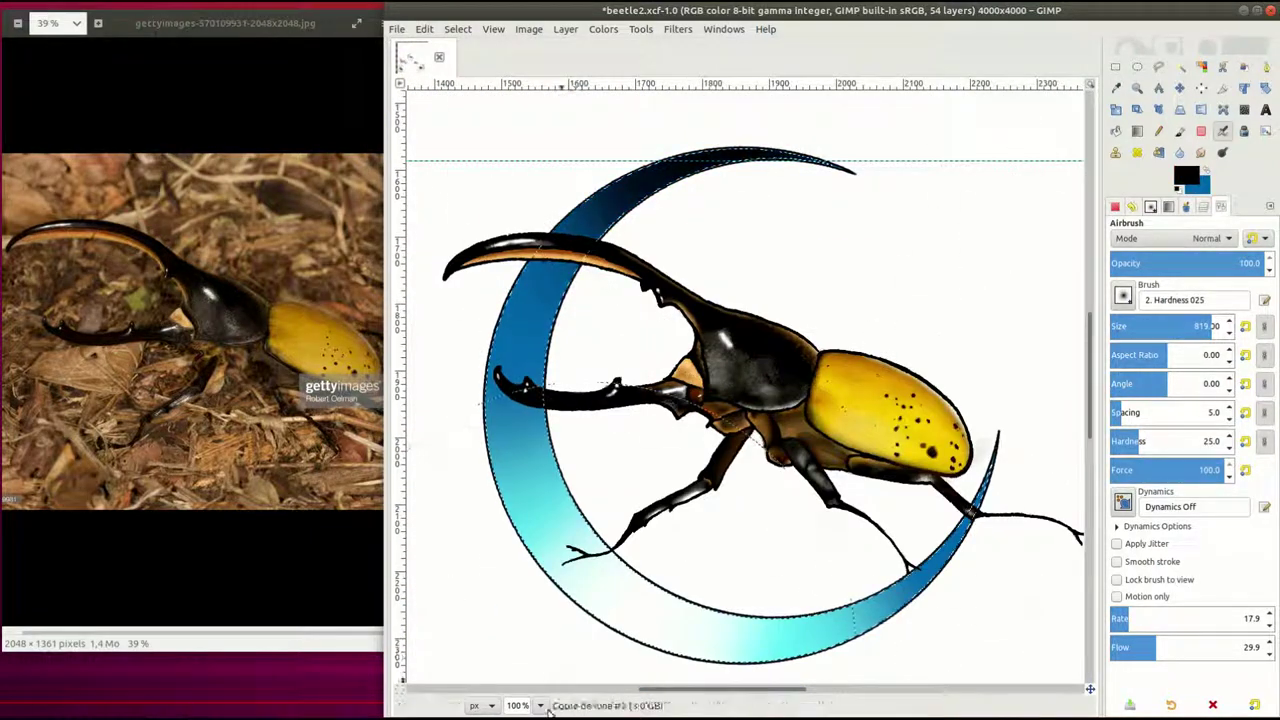
key(minus)
key(minus)
key(minus)
click(740, 318)
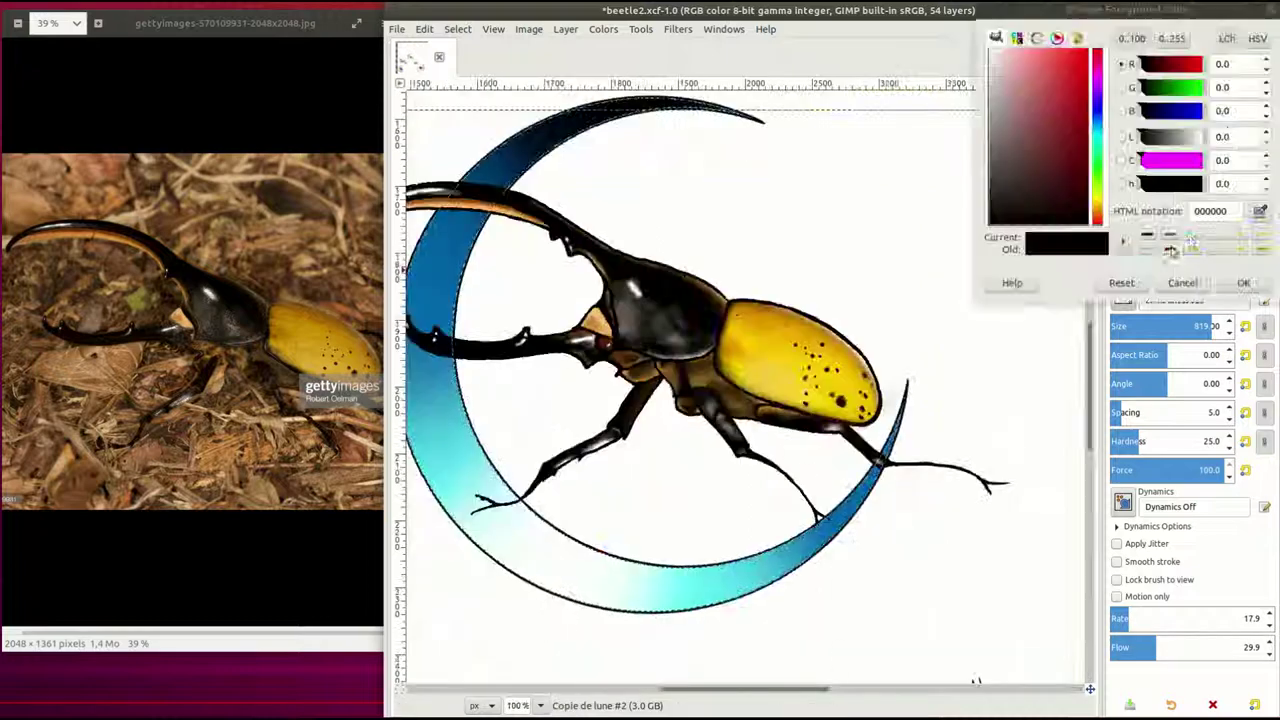
key(d)
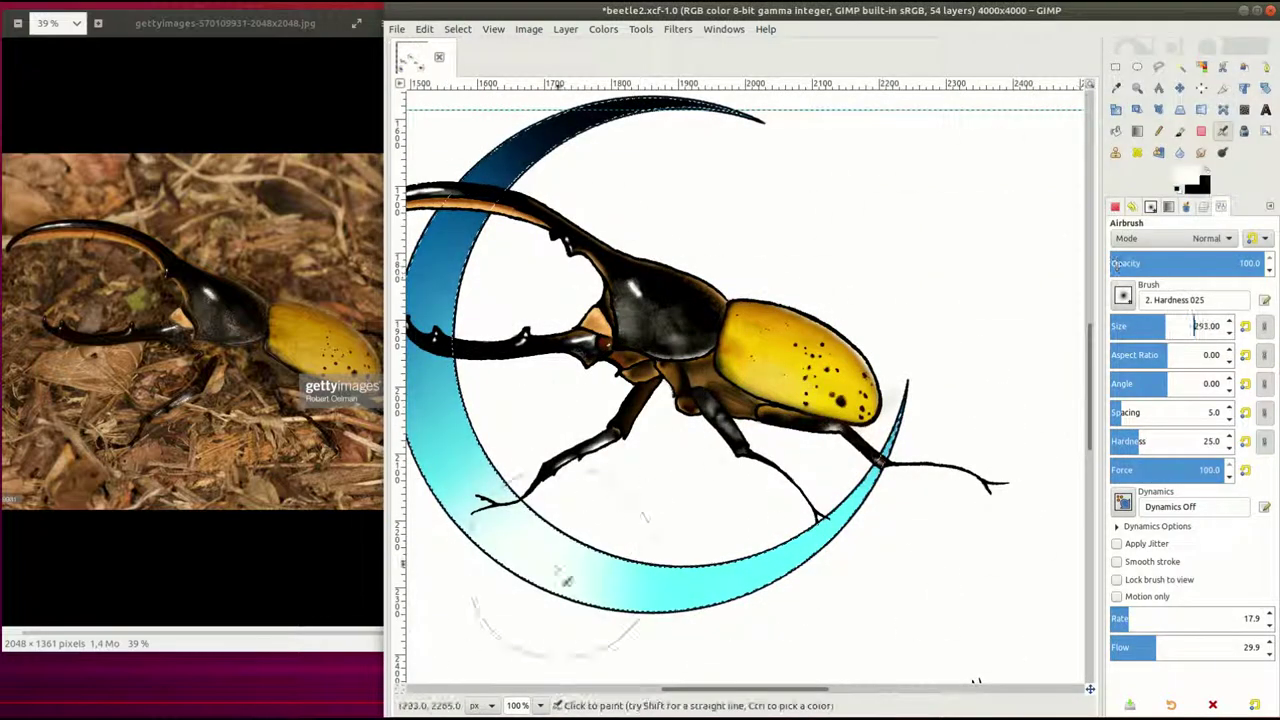
key(bracketleft)
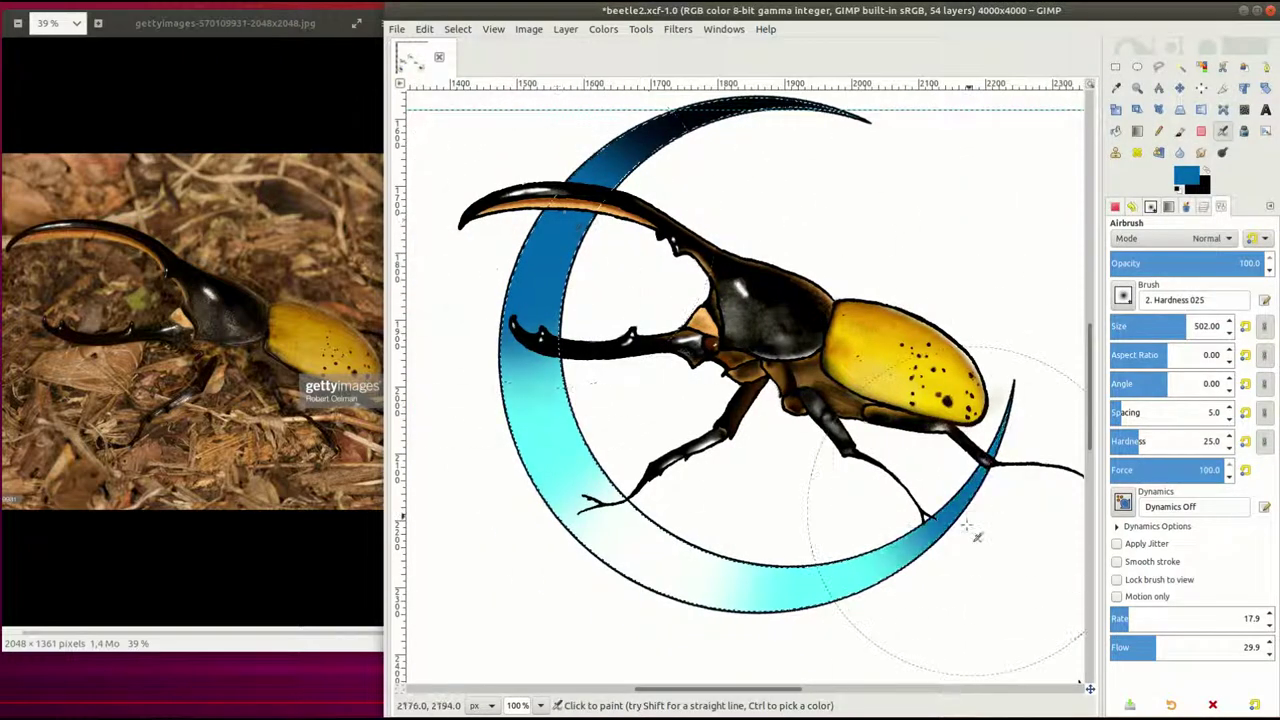
drag(980, 470, 880, 560)
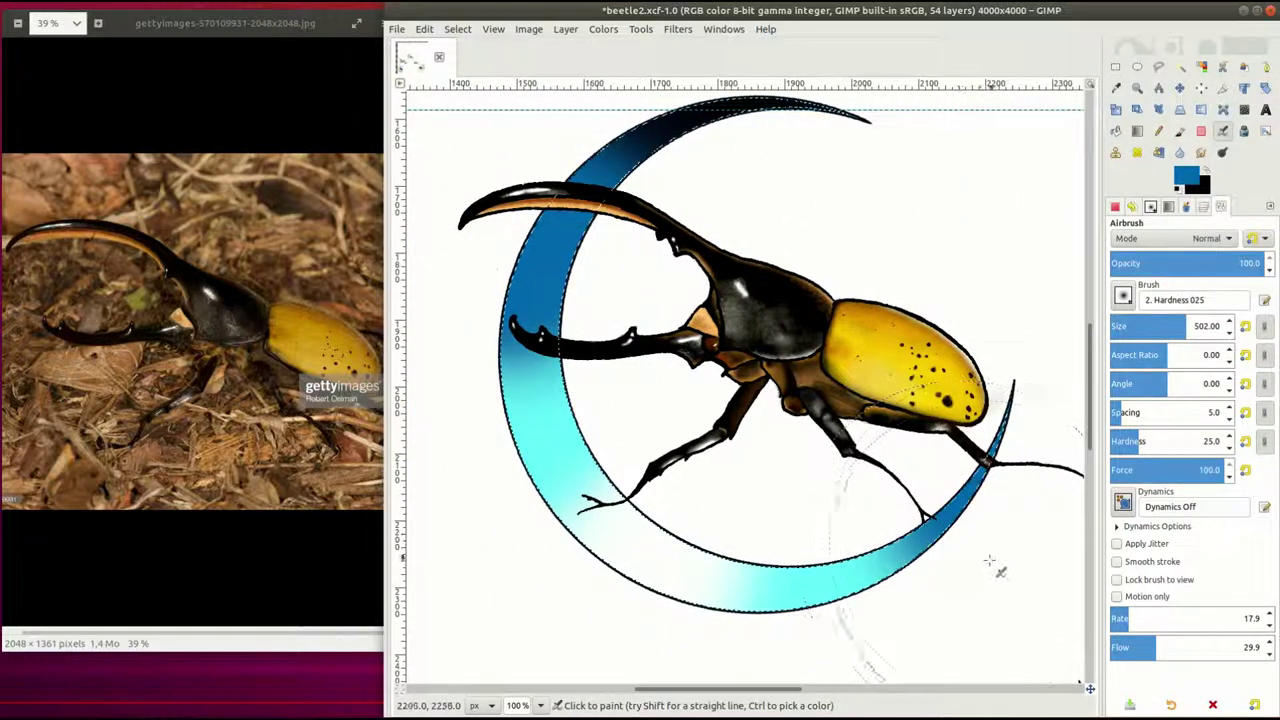
Swap back to blue as paint colour and resize the airbrush from 270 to 409
key(x)
click(1205, 326)
key(x)
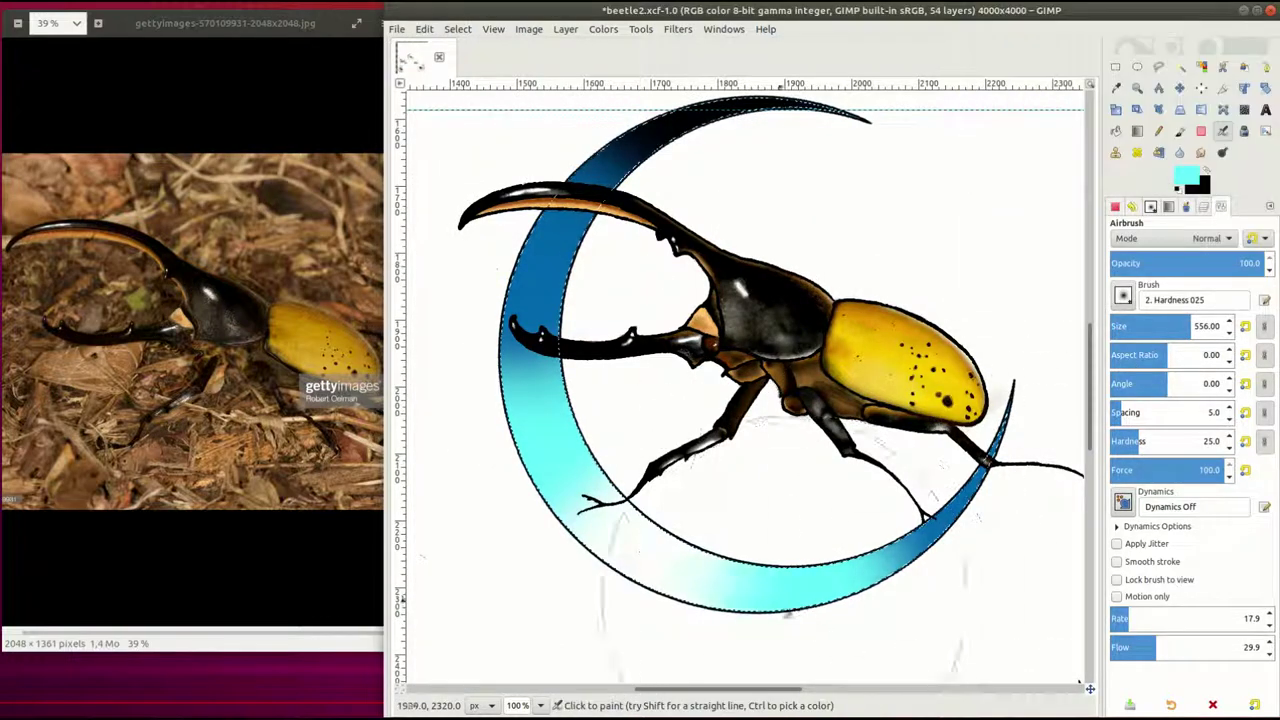
key(d)
click(1162, 326)
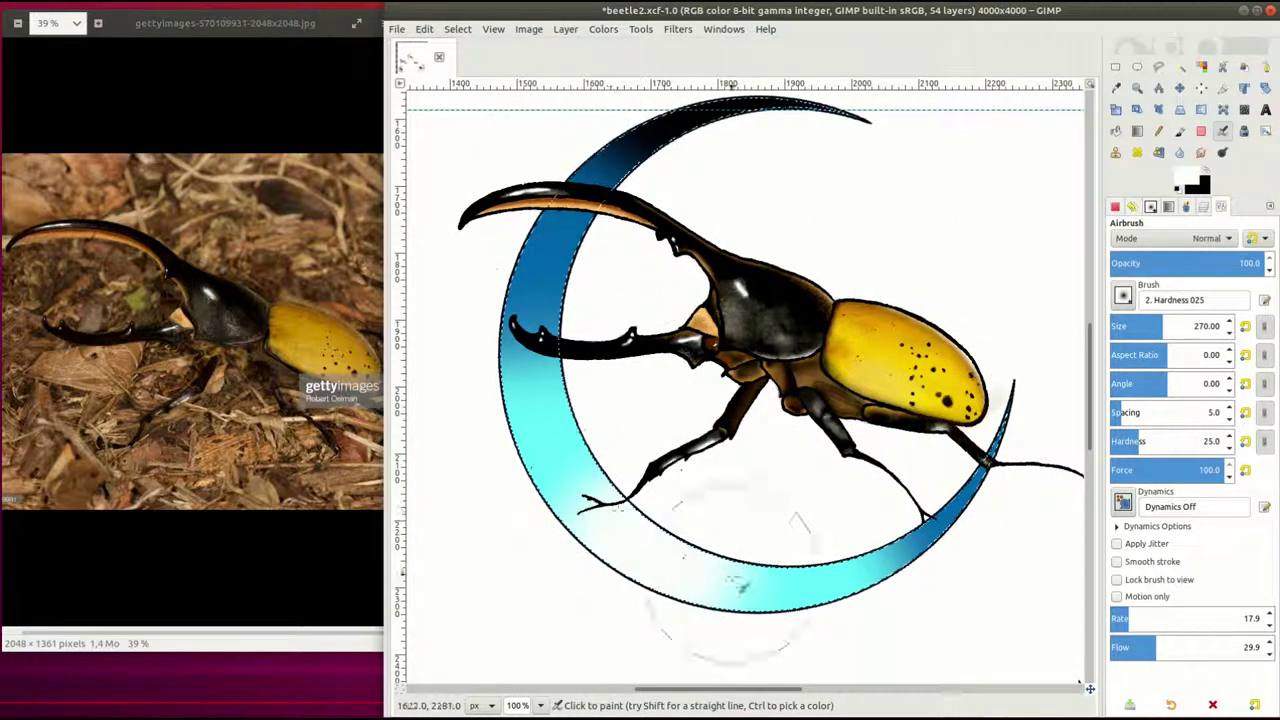
key(x)
ctrl+click(995, 445)
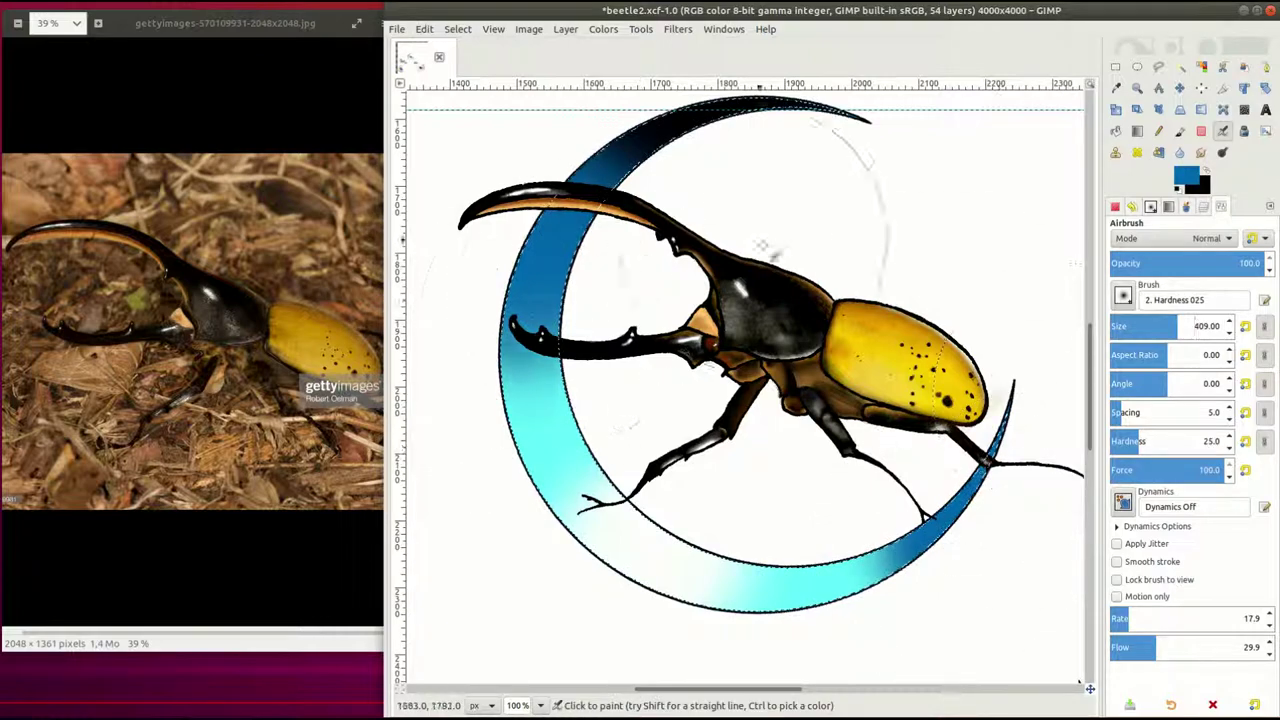
click(540, 705)
click(515, 668)
Choose cyan 63f8ff as the paint colour and zoom out to the whole image
click(1186, 177)
click(1030, 100)
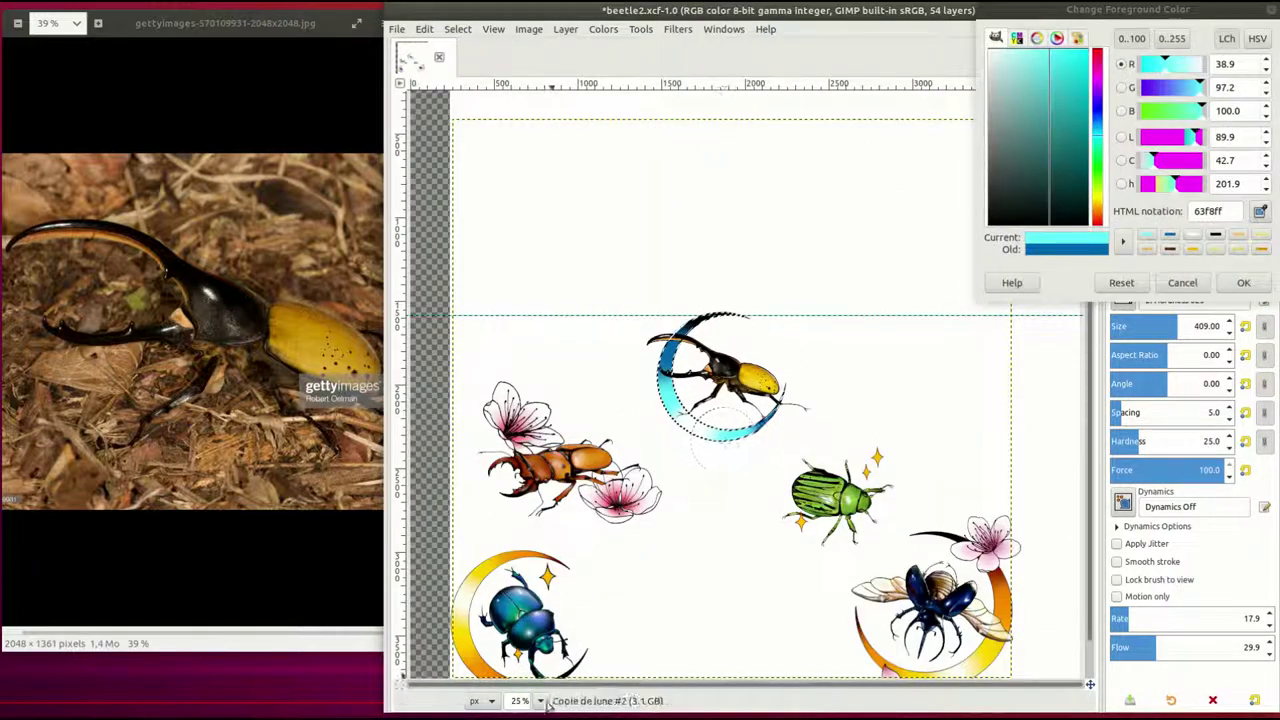
scroll(800, 372, up, 2)
key(Escape)
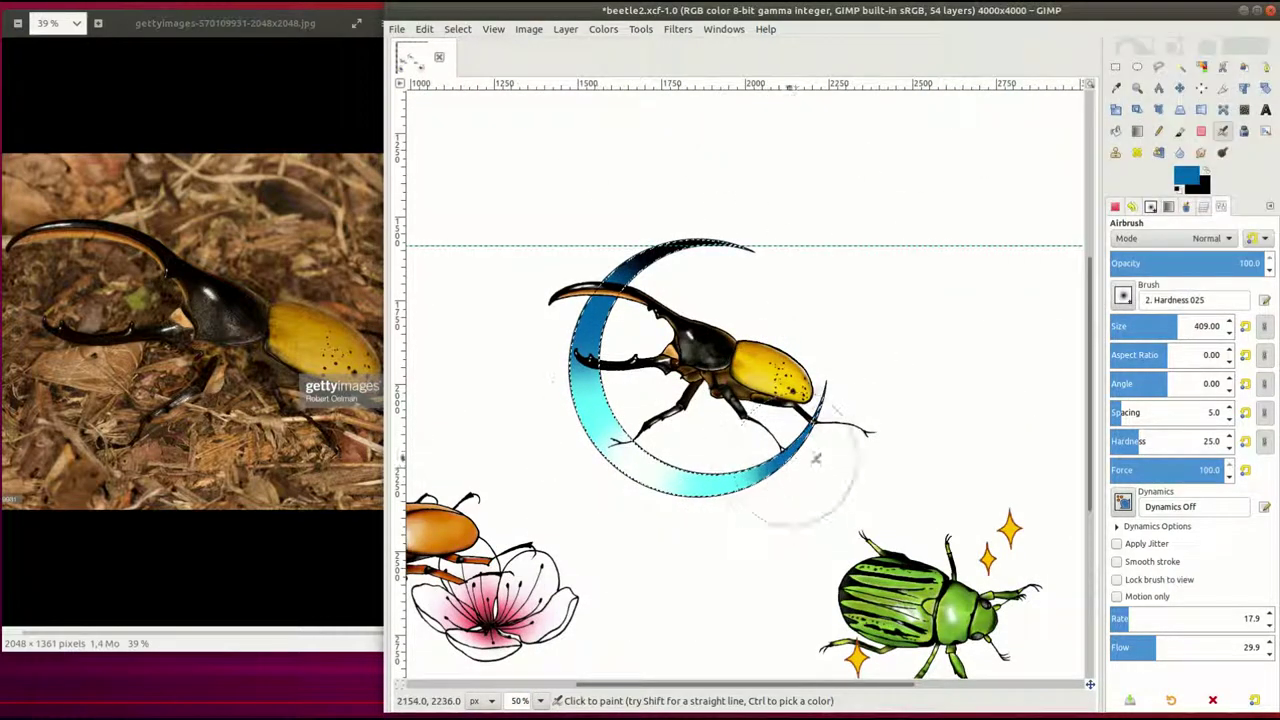
key(x)
key(x)
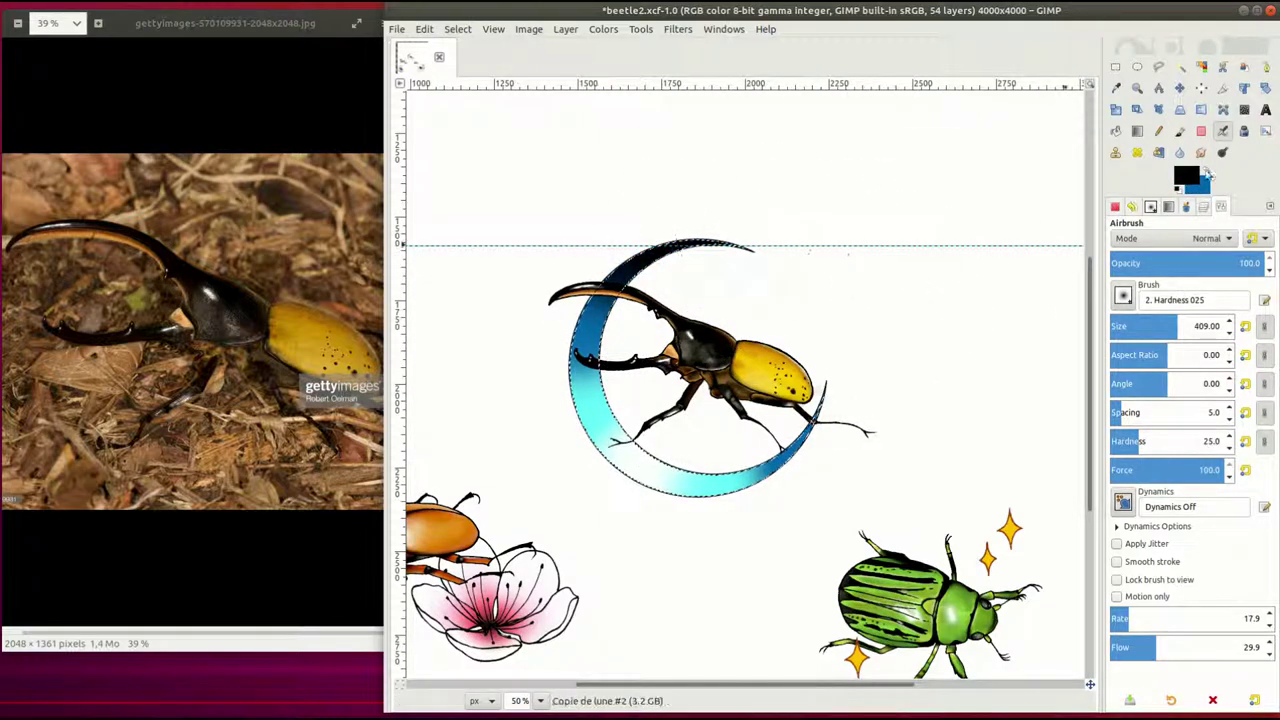
key(x)
key(ctrl+l)
key(minus)
key(minus)
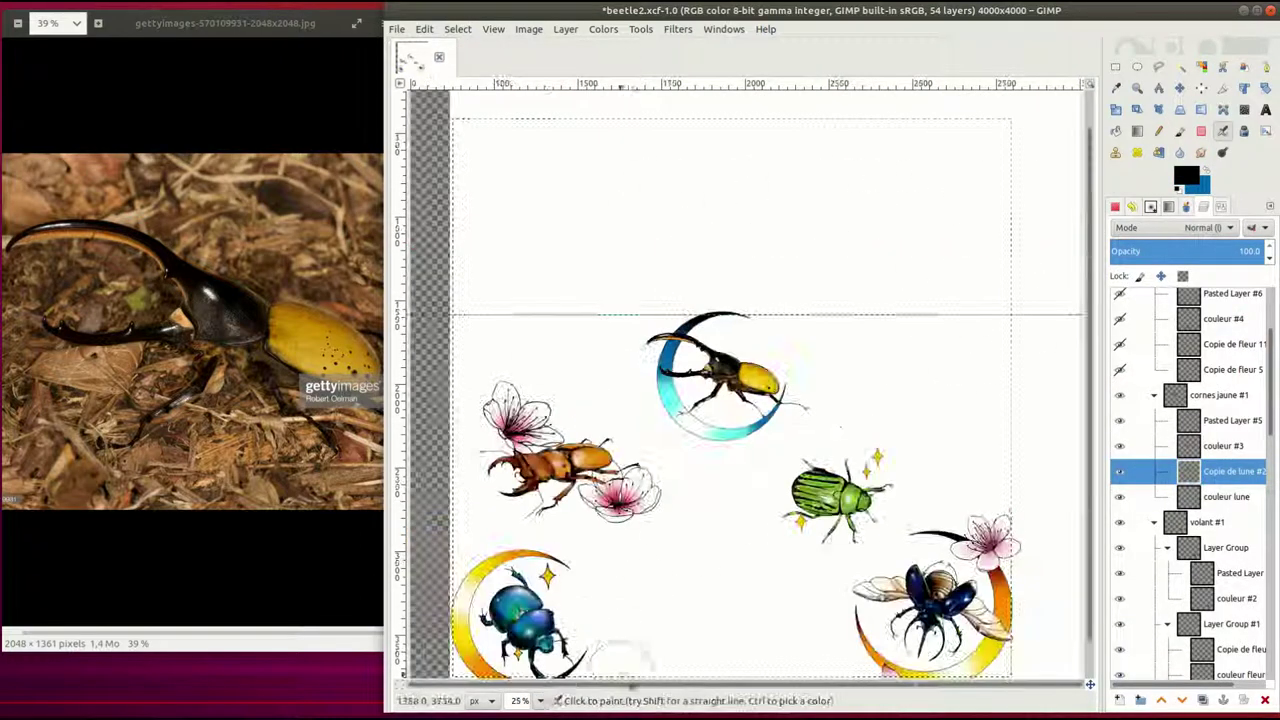
scroll(971, 300, down, 2)
Reset the paint colours to black and white, check the foreground colour, and fit the image in view
key(1)
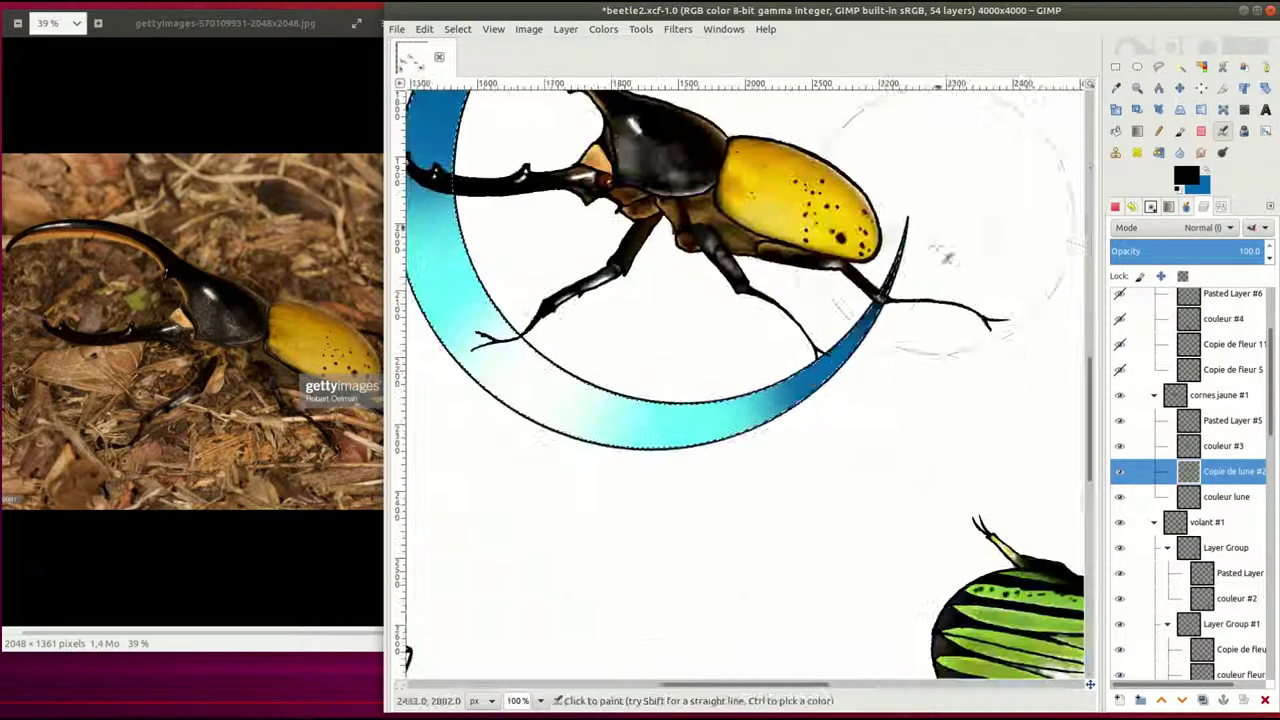
key(x)
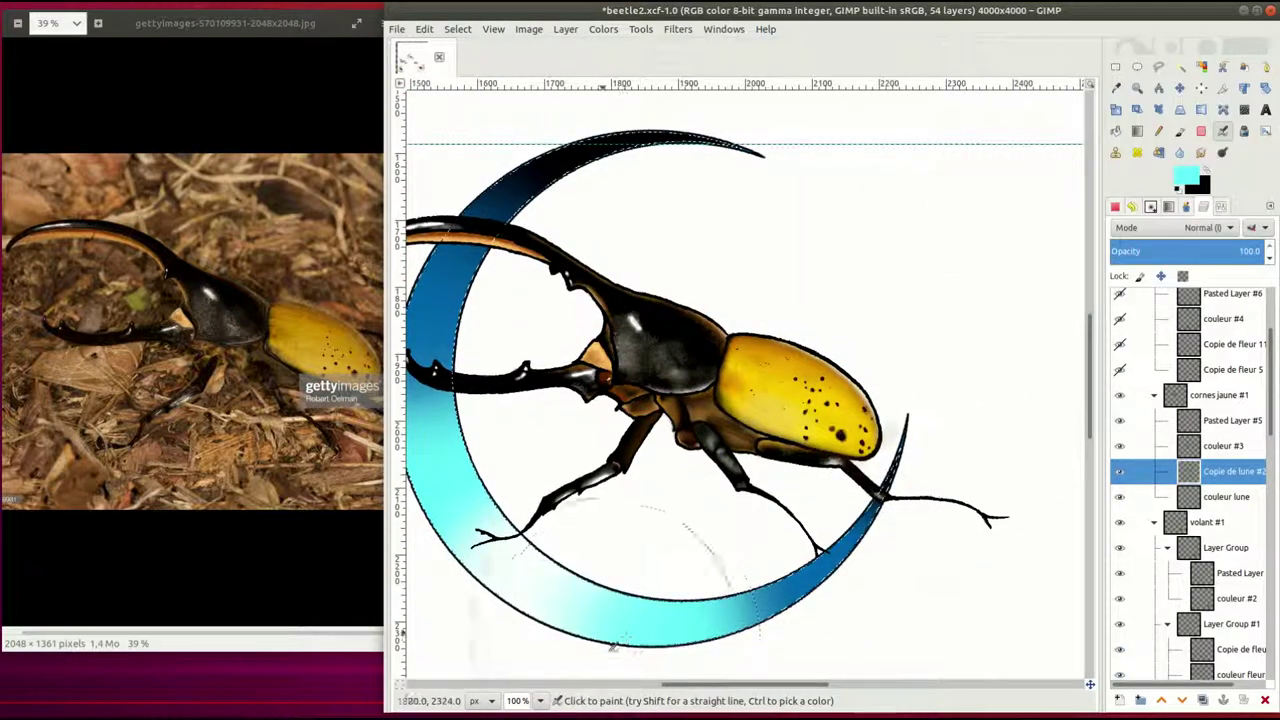
key(d)
key(x)
click(1198, 183)
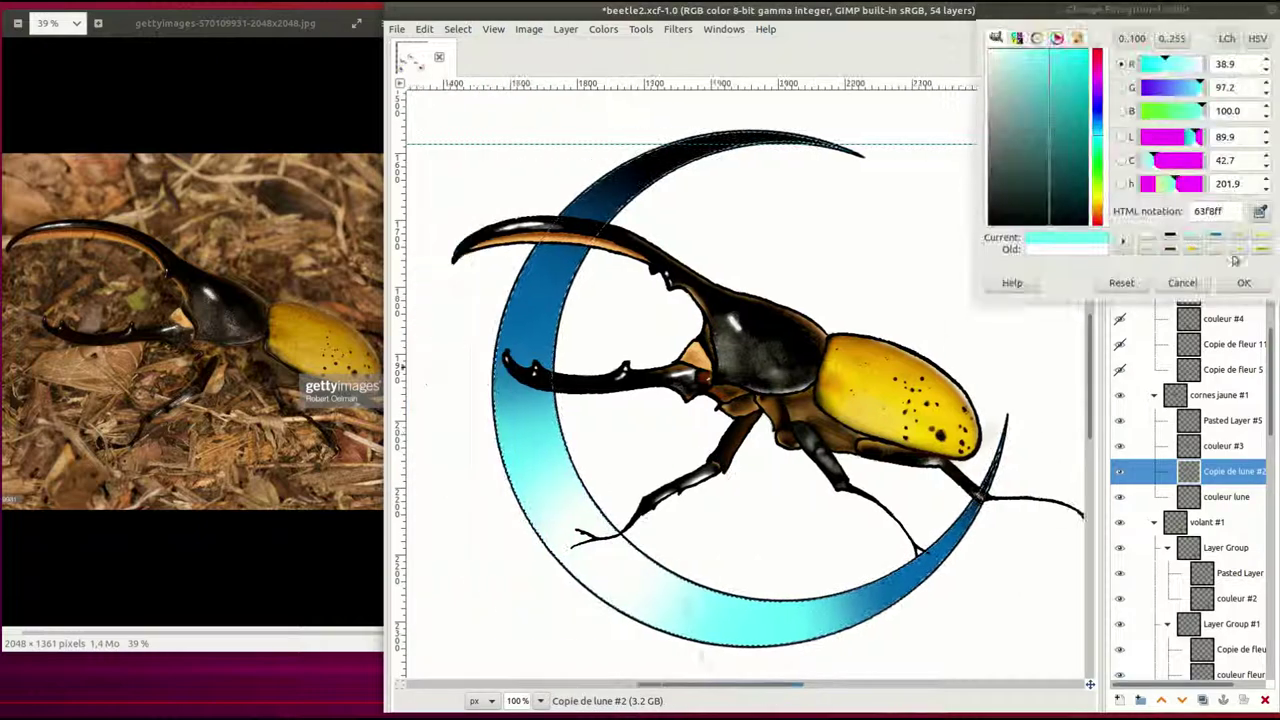
scroll(700, 400, left, 3)
click(1198, 183)
click(1243, 283)
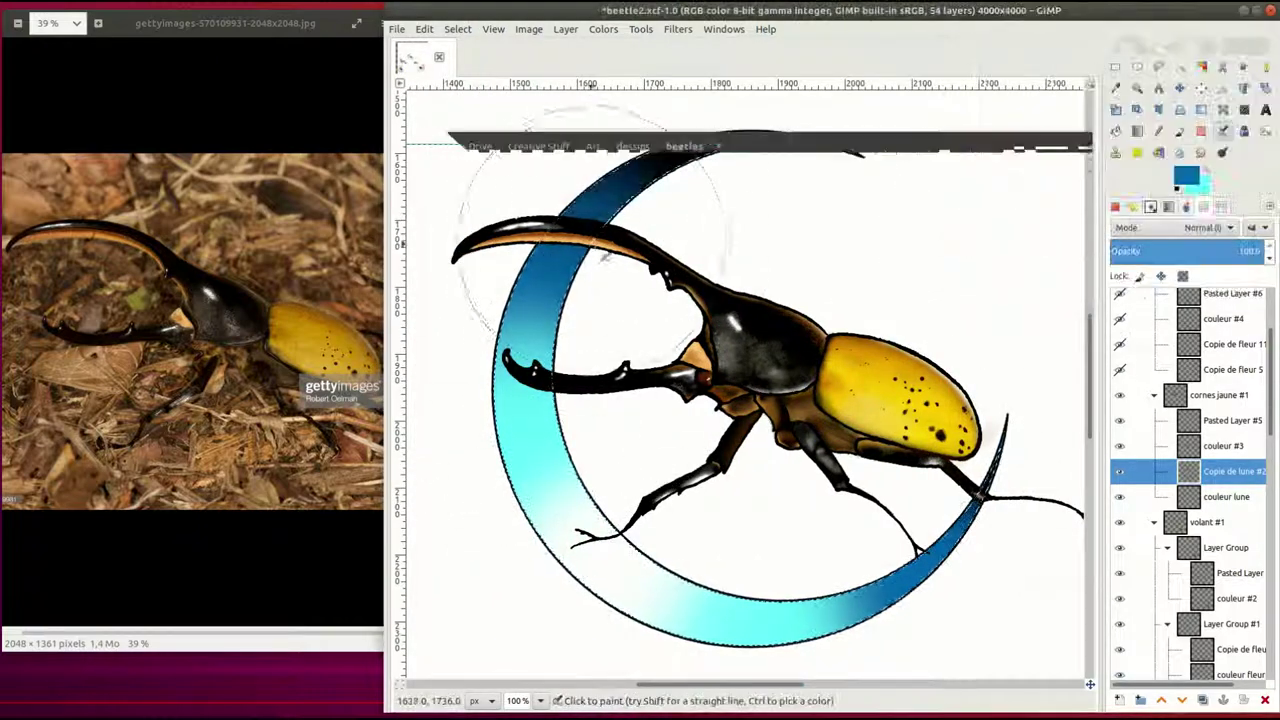
key(shift+ctrl+j)
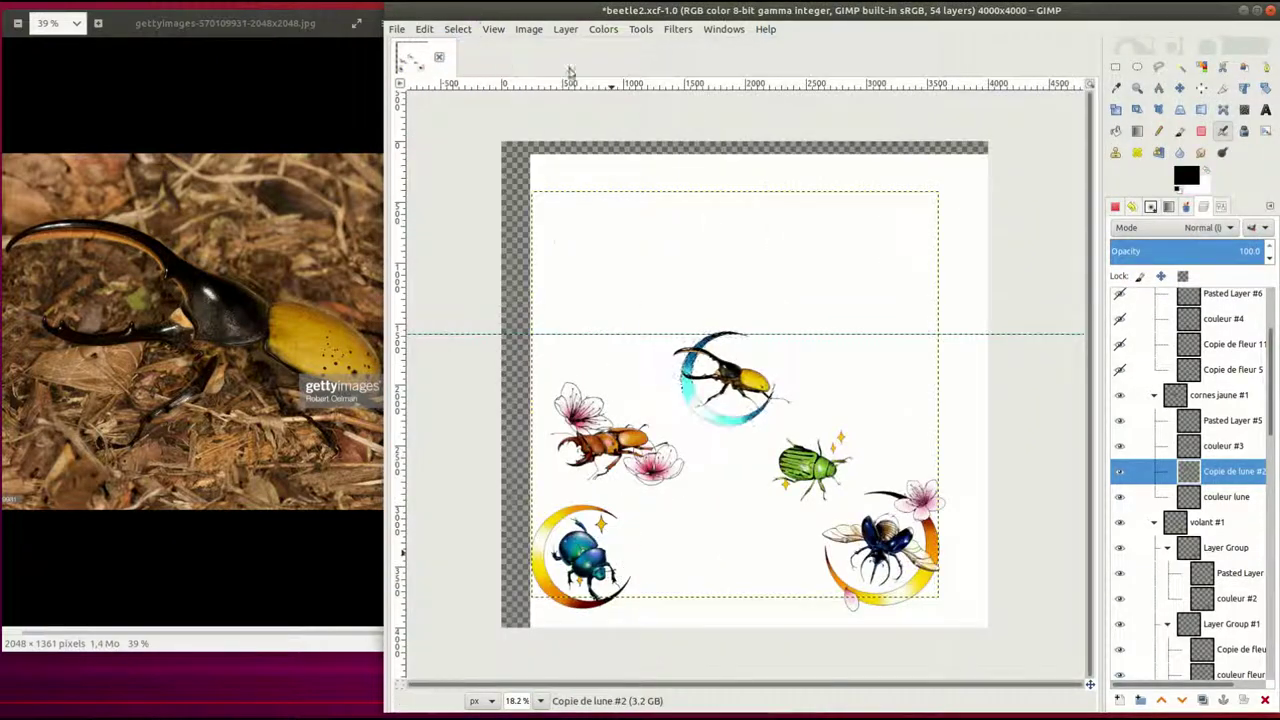
Preview the Levels and Color Balance adjustments, cancelling both
click(603, 29)
click(630, 205)
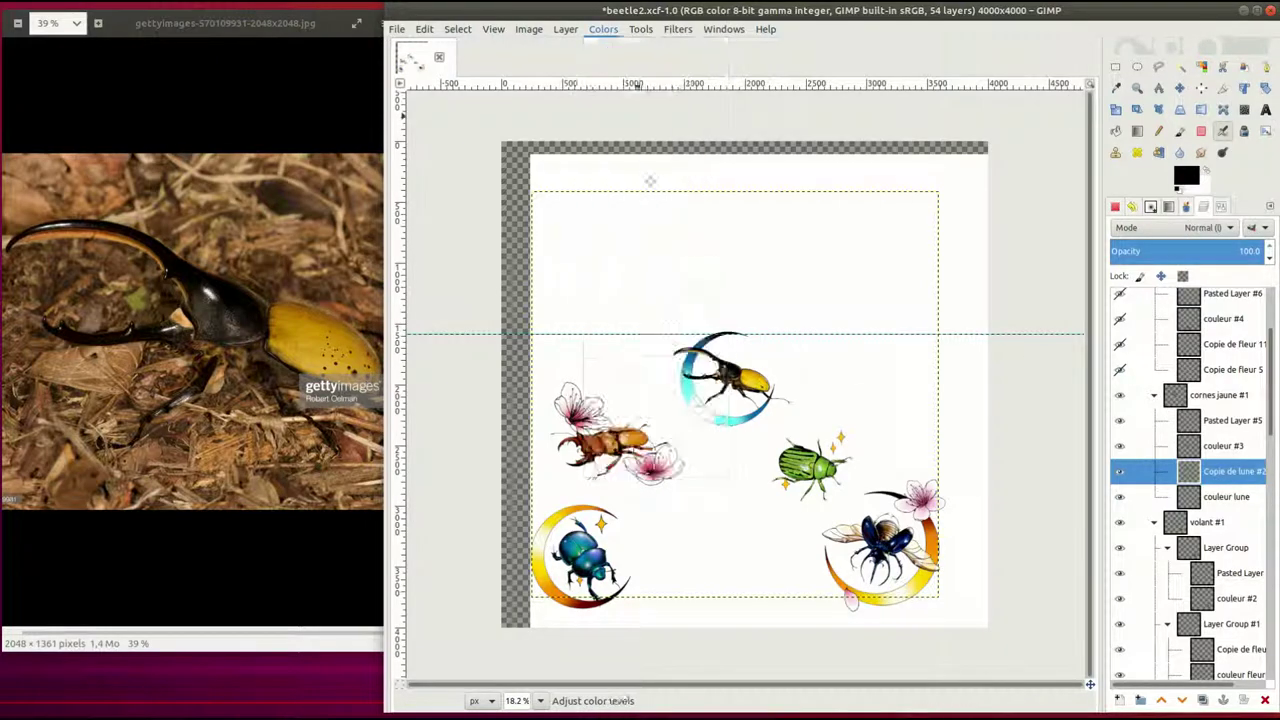
key(Escape)
click(603, 29)
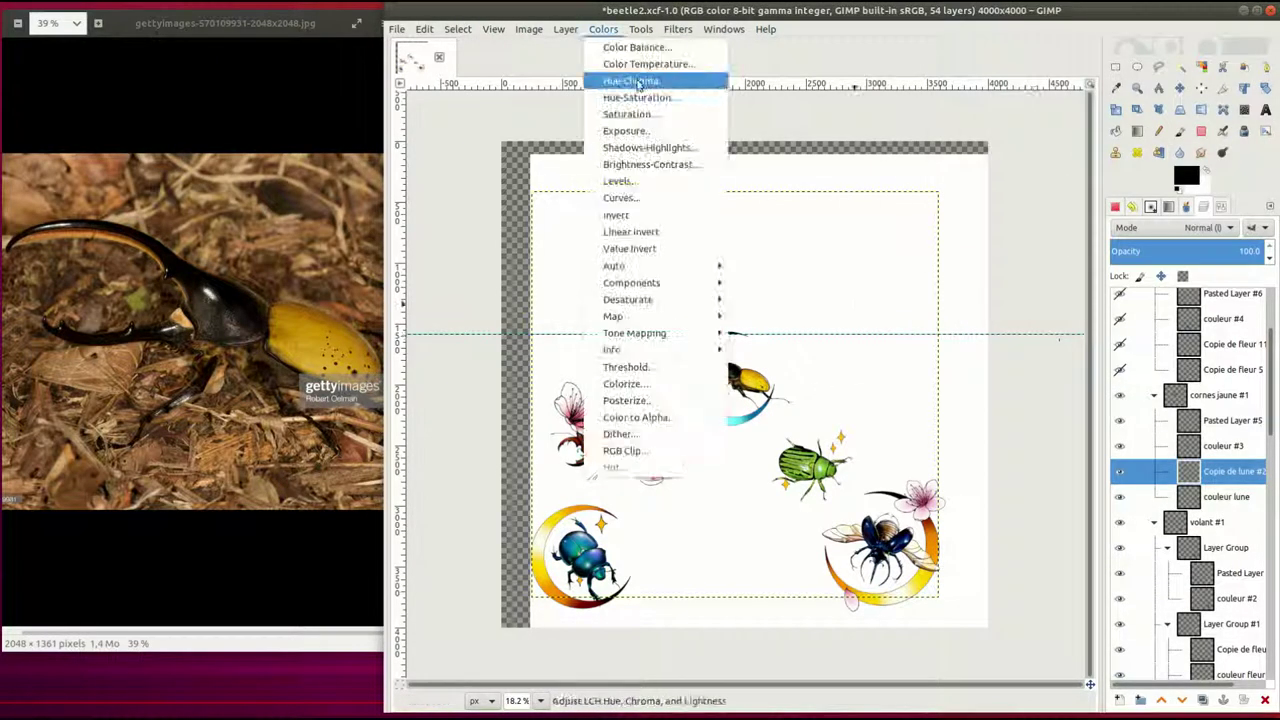
click(636, 47)
key(Escape)
Try hue shifts in Hue-Chroma and then Brightness-Contrast on the moon, discarding both
click(603, 29)
click(628, 80)
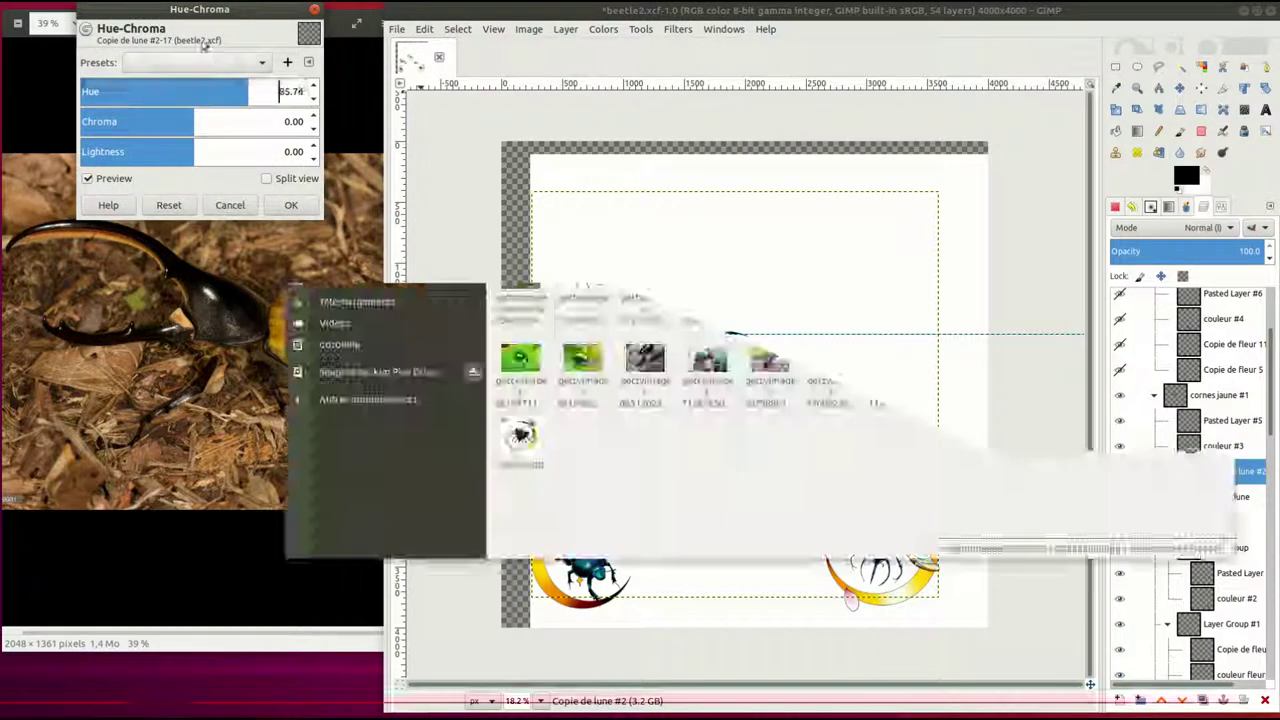
drag(199, 9, 457, 92)
drag(450, 175, 589, 168)
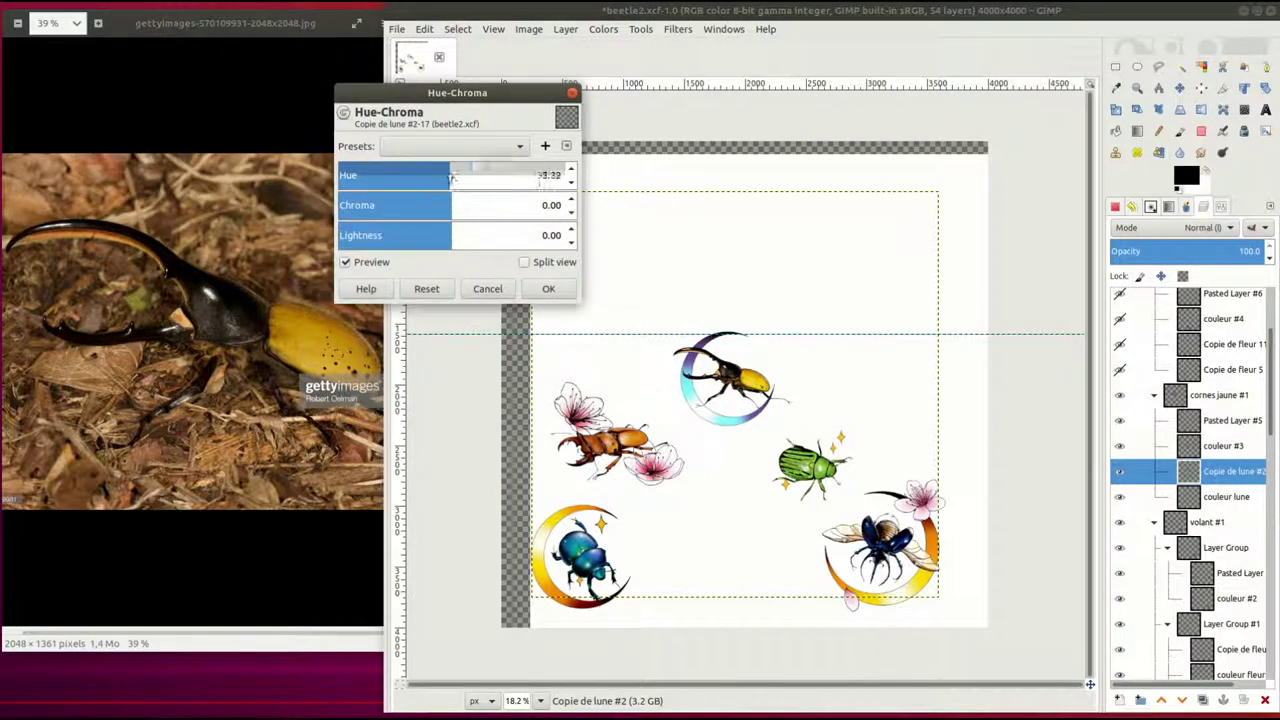
drag(452, 176, 434, 174)
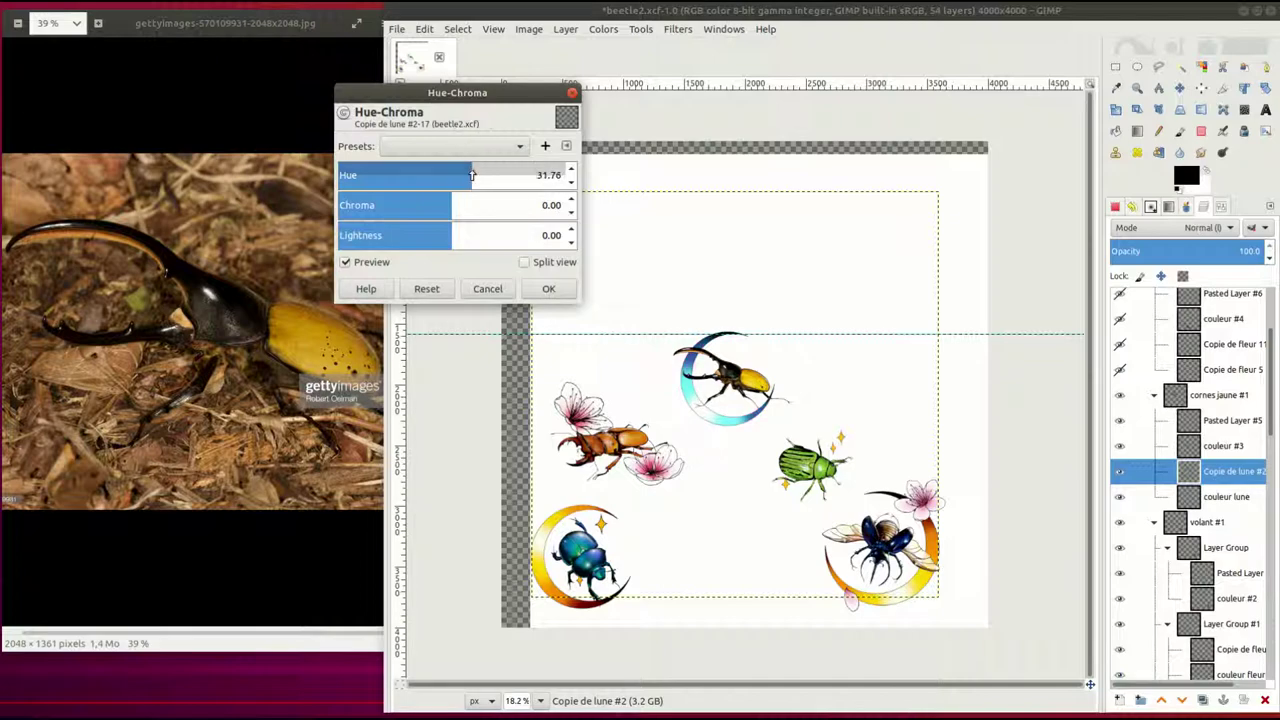
click(549, 288)
click(603, 29)
click(657, 163)
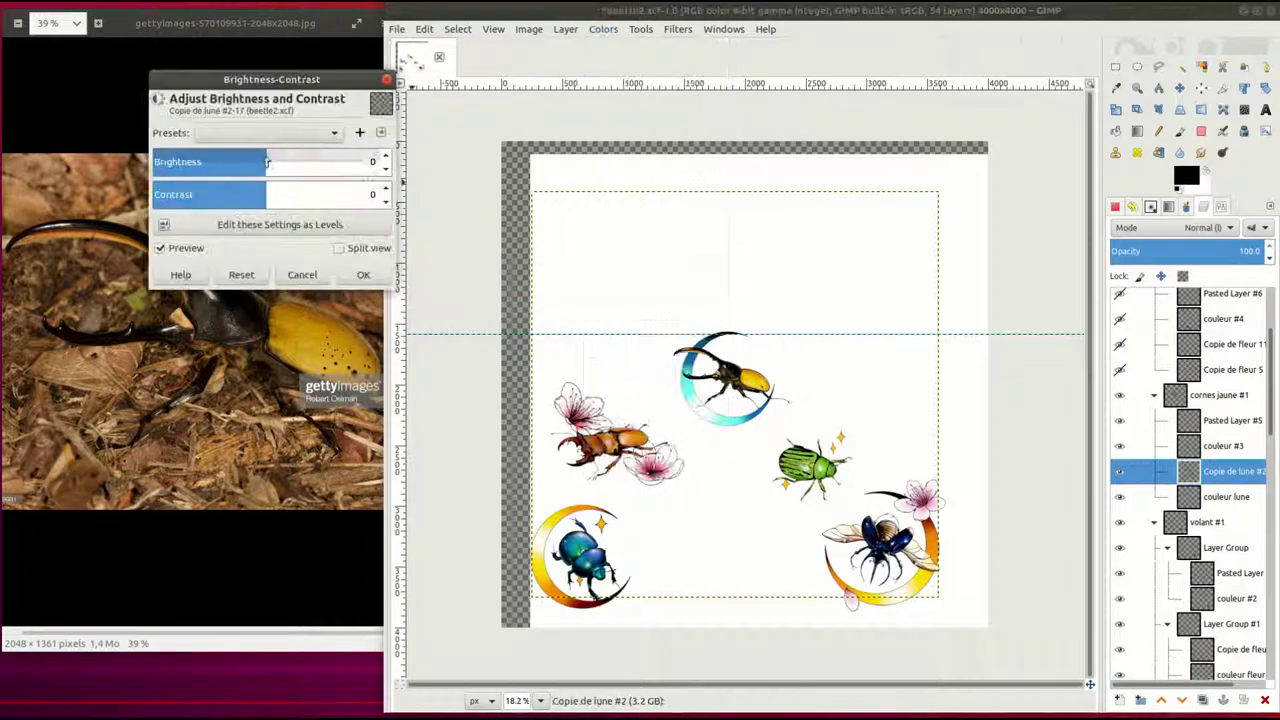
click(302, 274)
Apply Levels with black input 23 to deepen the moon and save beetle2.xcf
click(603, 29)
click(650, 185)
drag(961, 384, 988, 386)
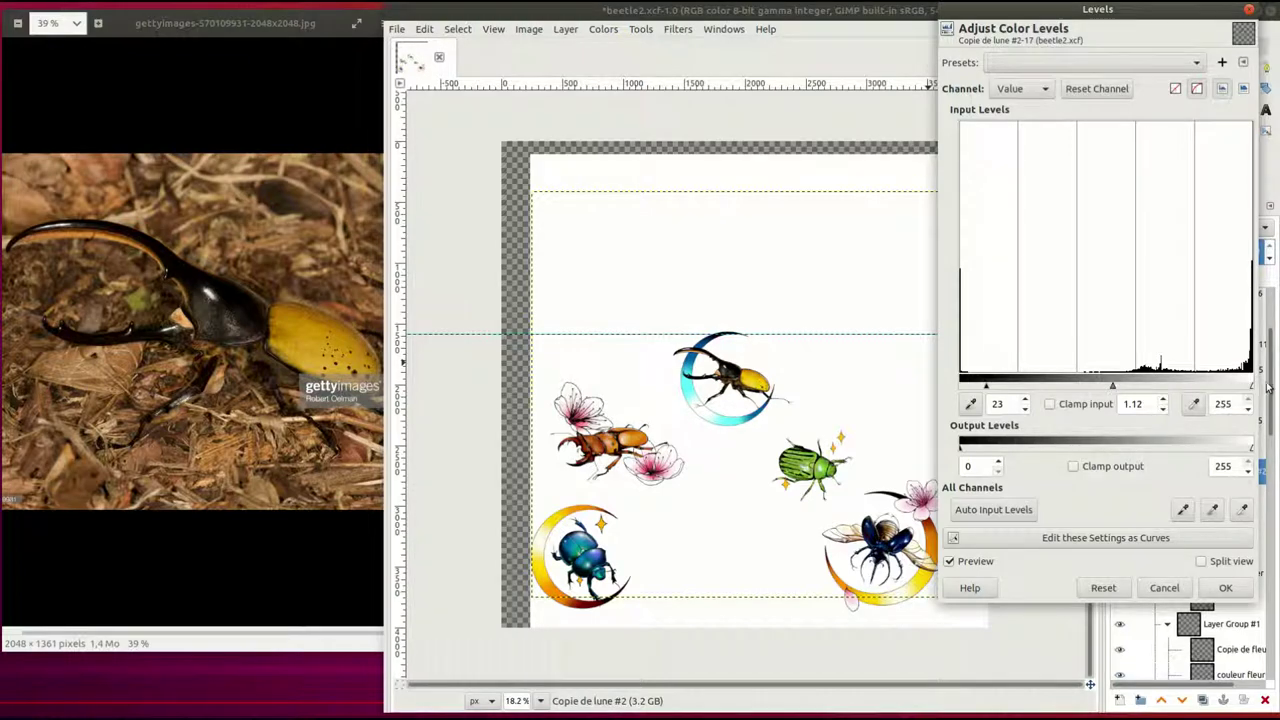
key(Return)
key(ctrl+s)
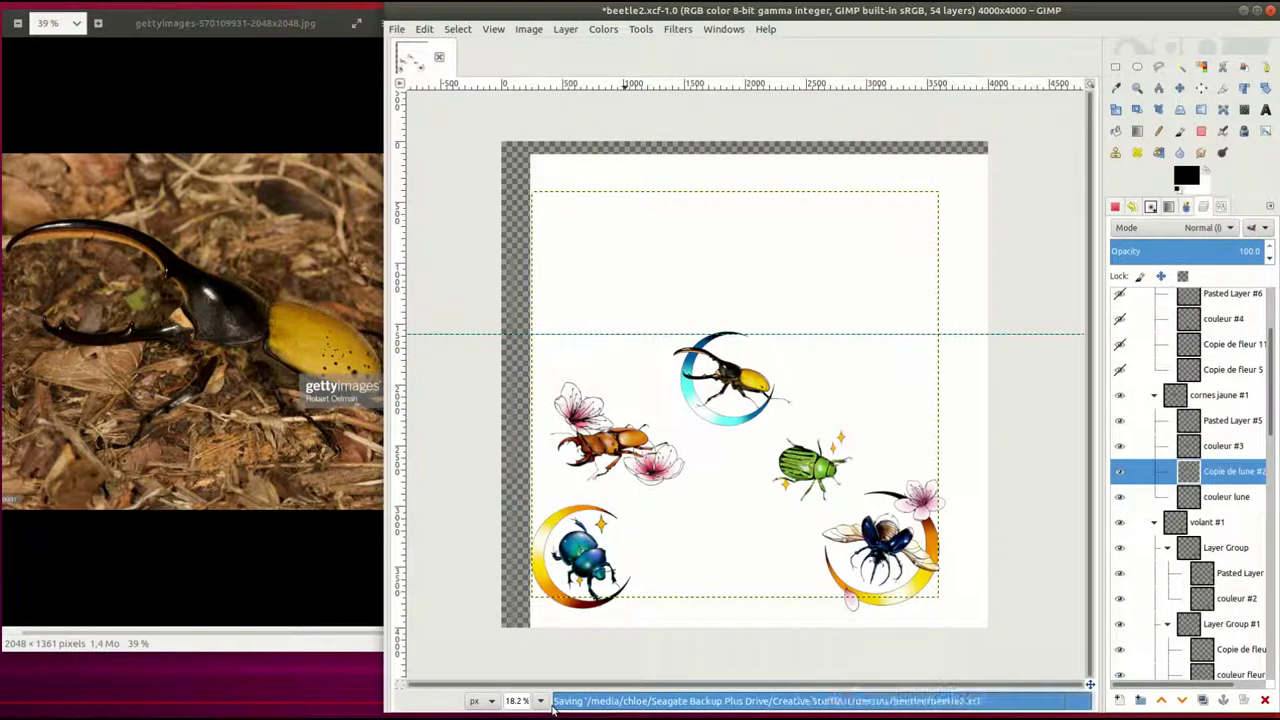
key(plus)
key(plus)
key(plus)
Zoom to 200% on the beetle's body and select the couleur #3 layer
click(525, 700)
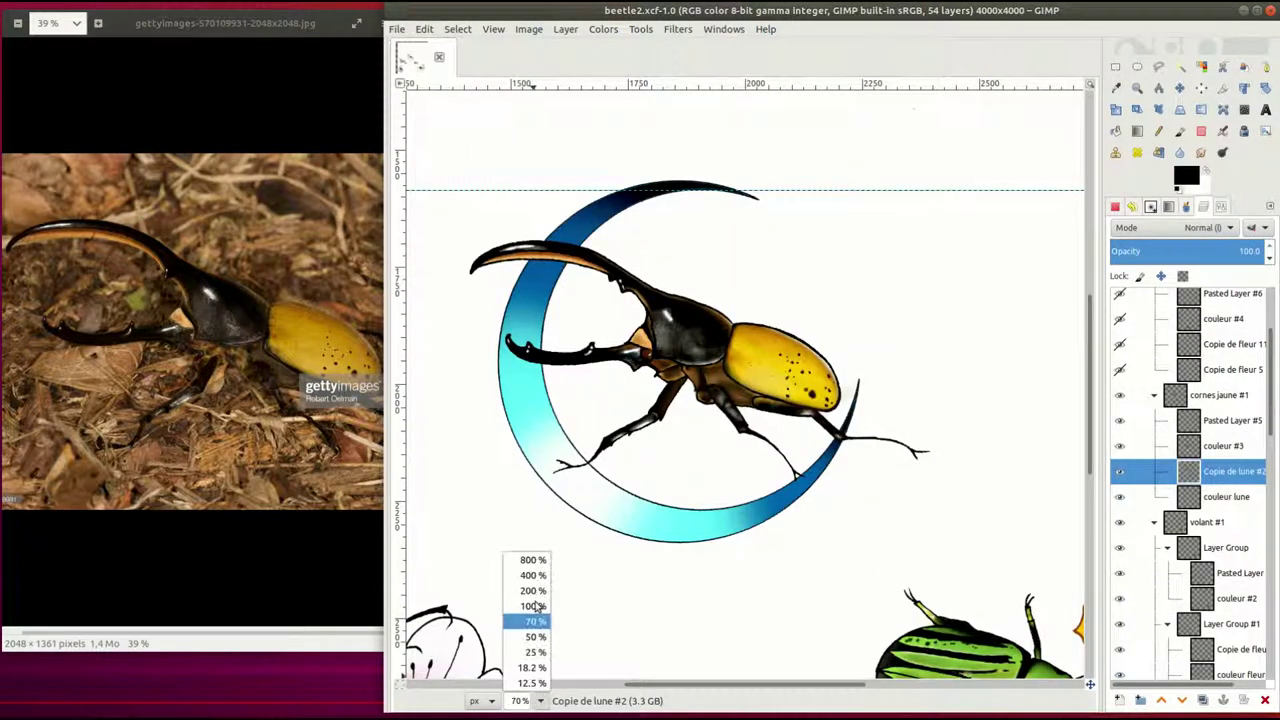
click(520, 594)
click(1165, 588)
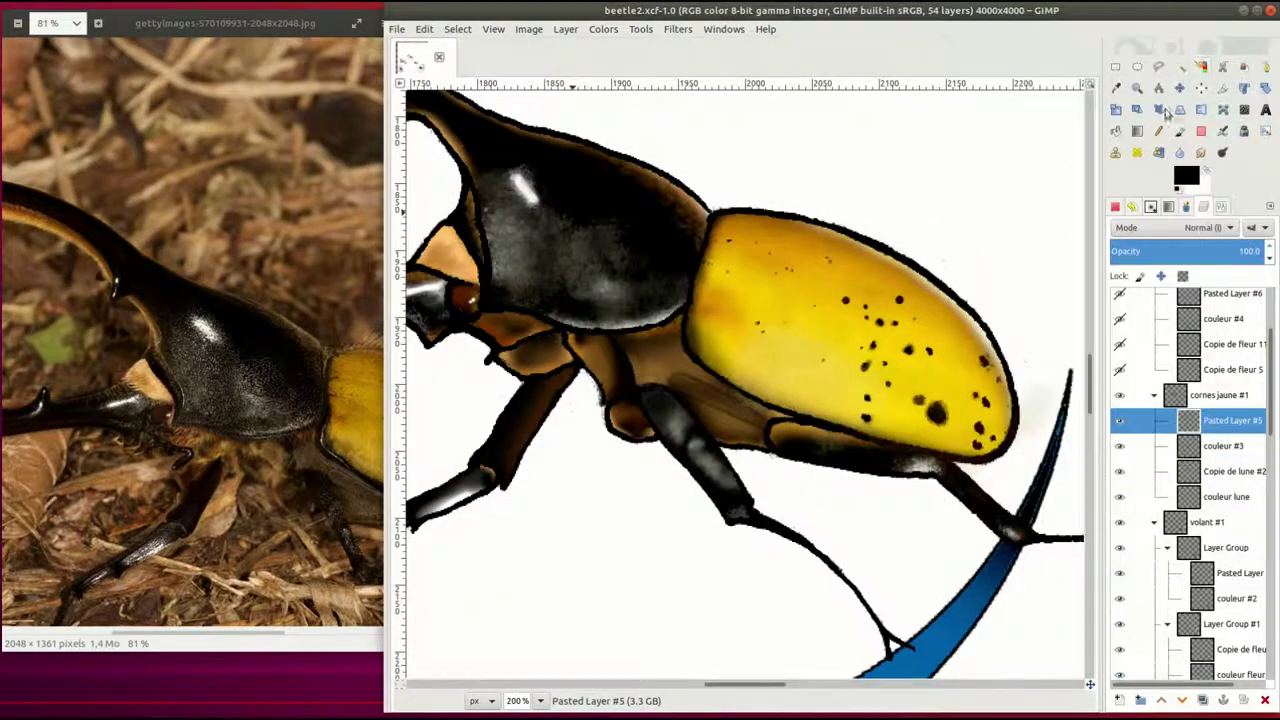
key(ctrl+l)
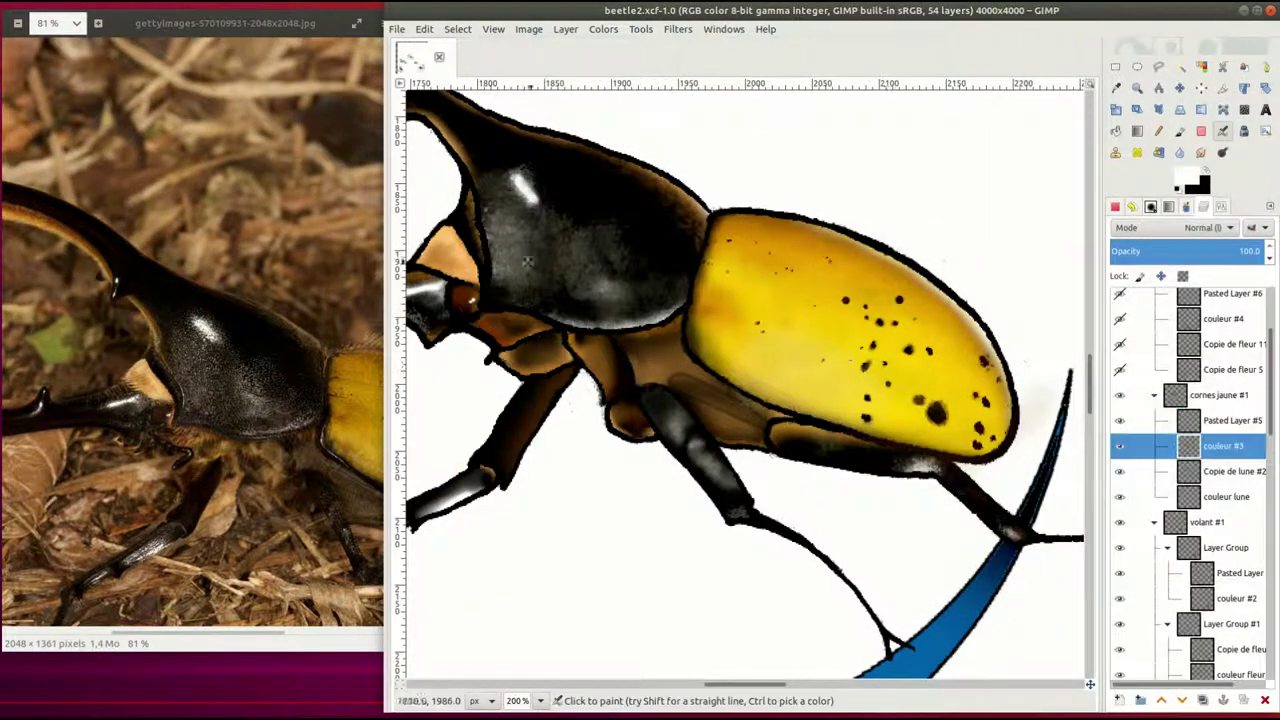
alt+click(1188, 445)
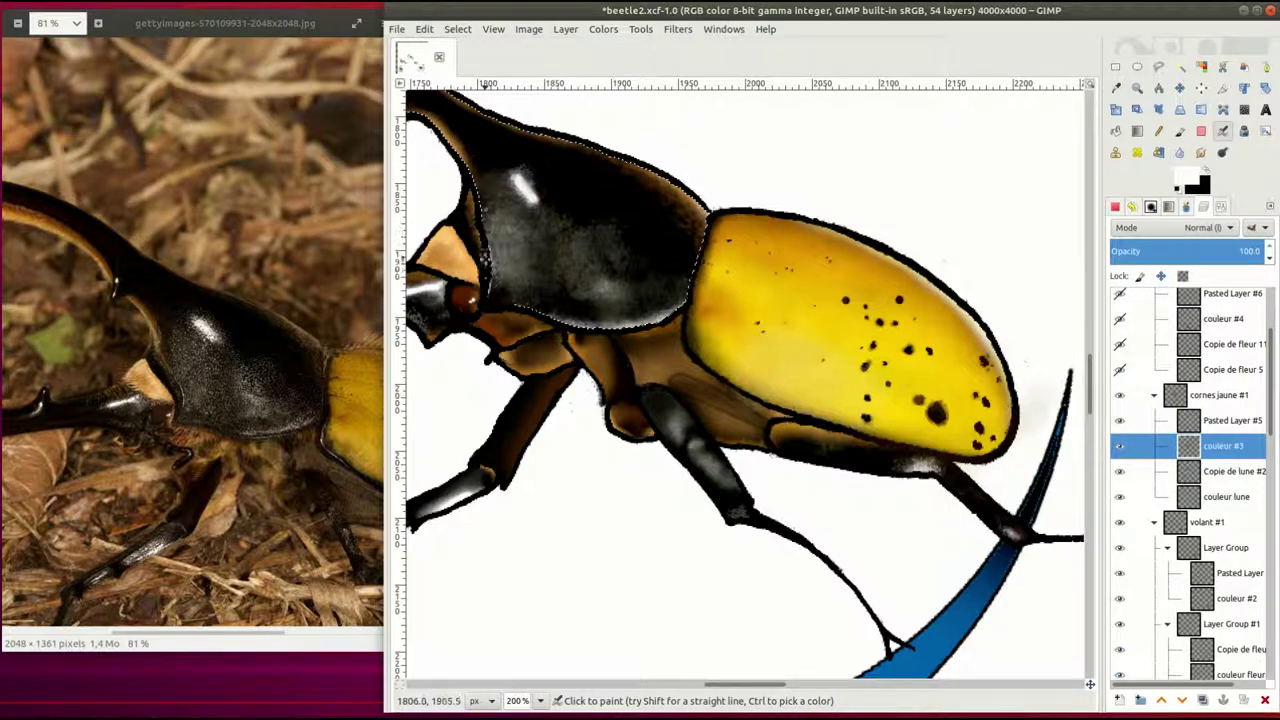
Set the airbrush to a pale yellow colour, about 90 opacity and size around 27
ctrl+click(490, 185)
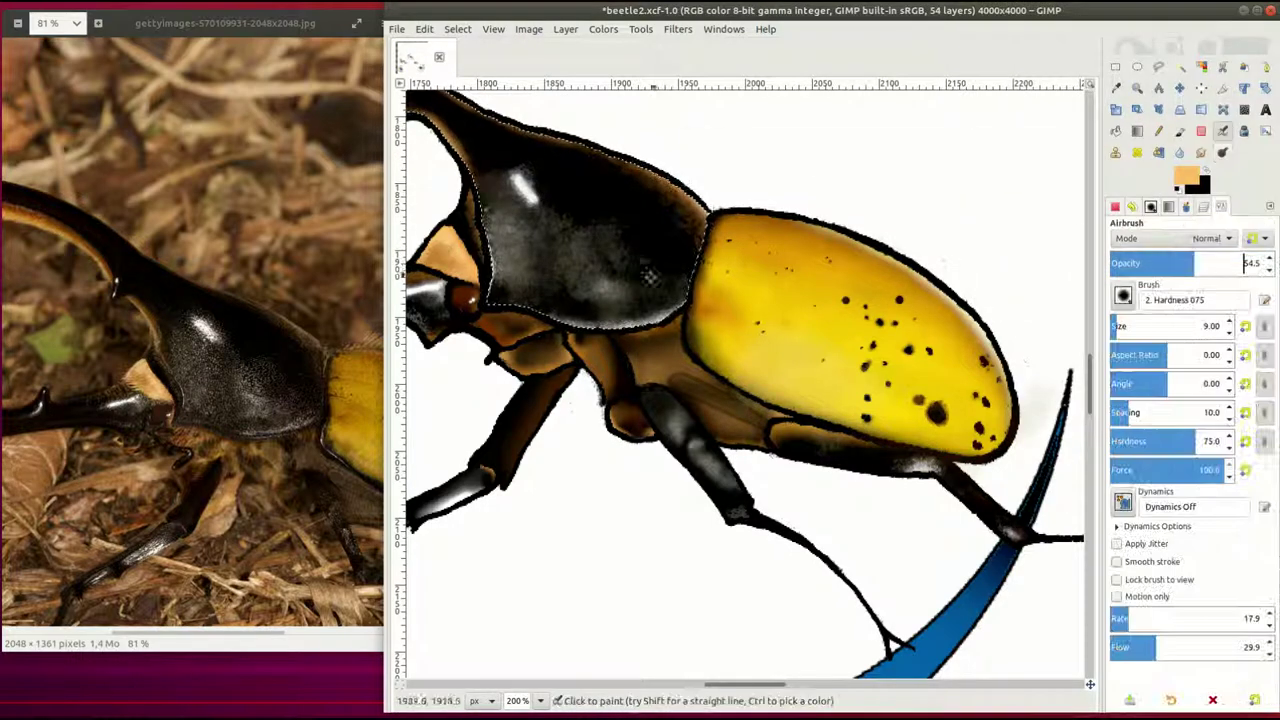
click(1128, 263)
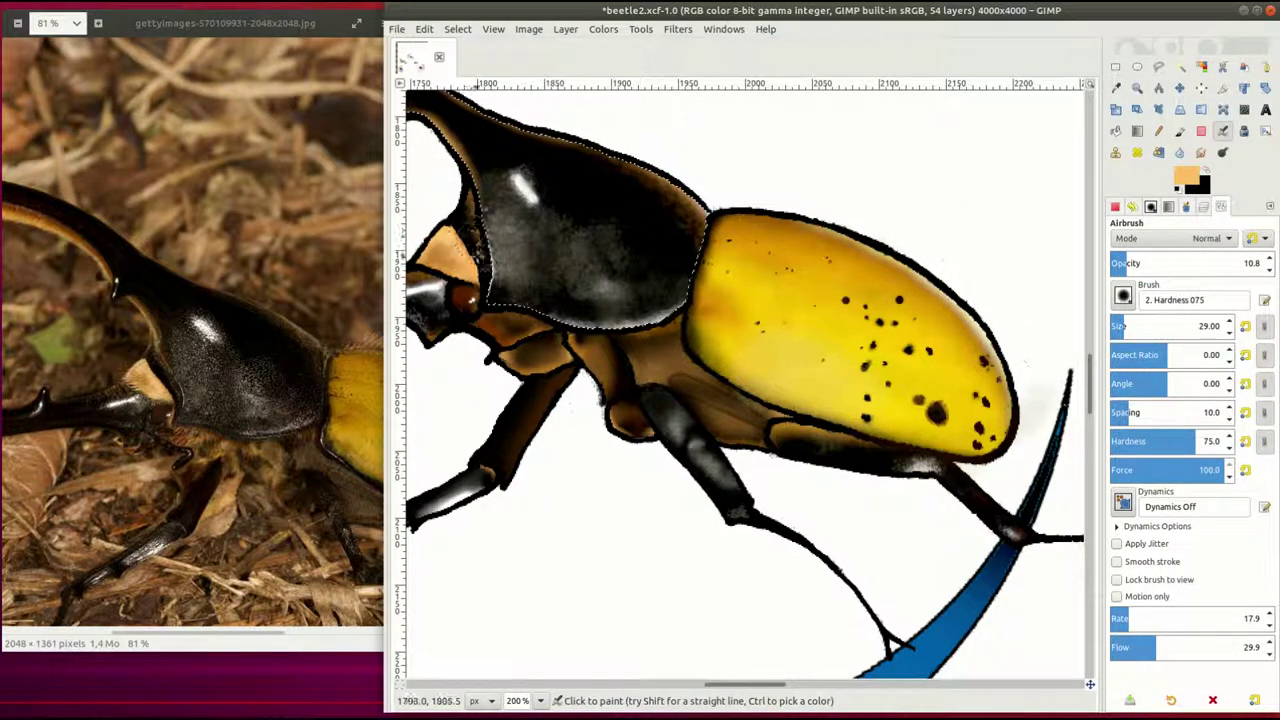
key(x)
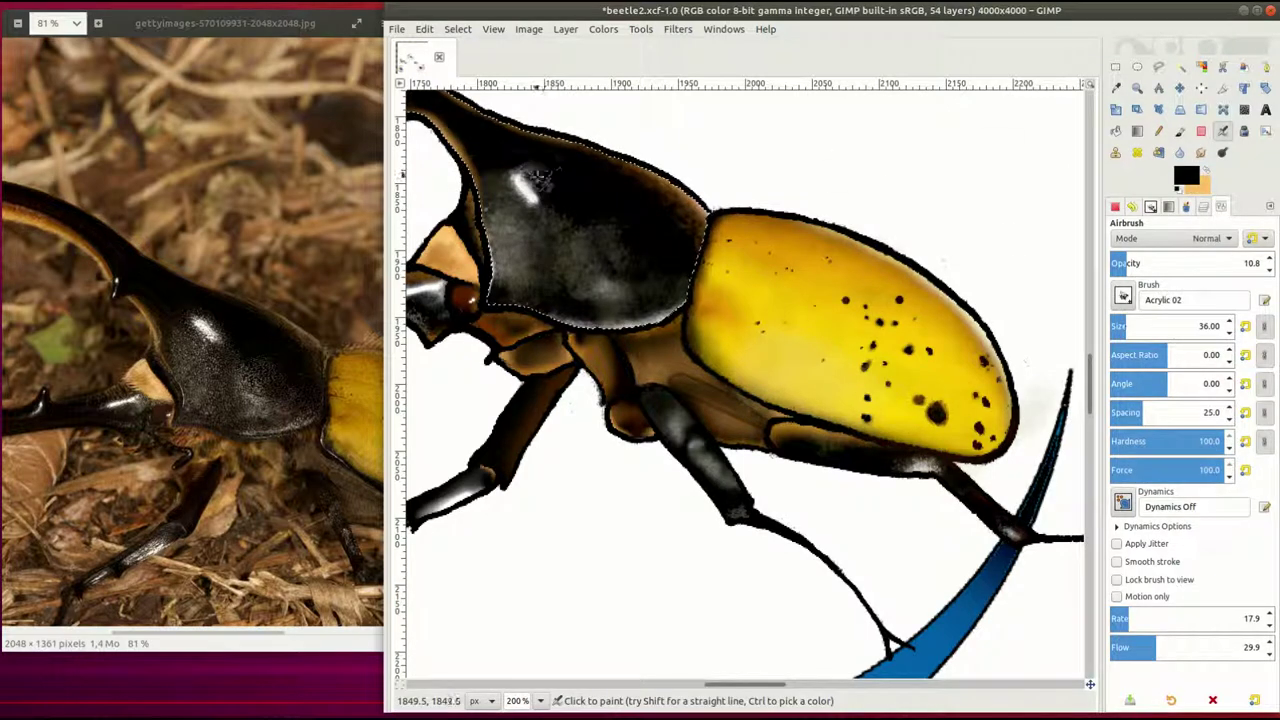
drag(1128, 263, 1226, 263)
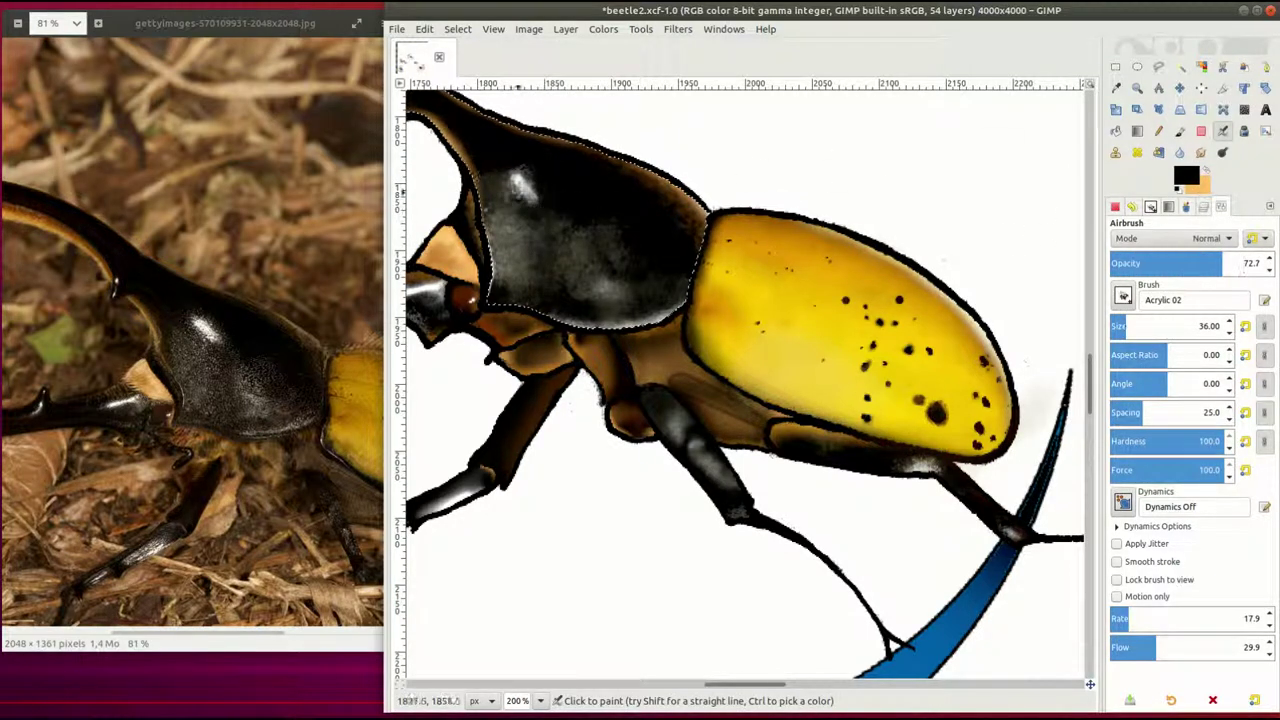
key(d)
key(x)
click(1119, 327)
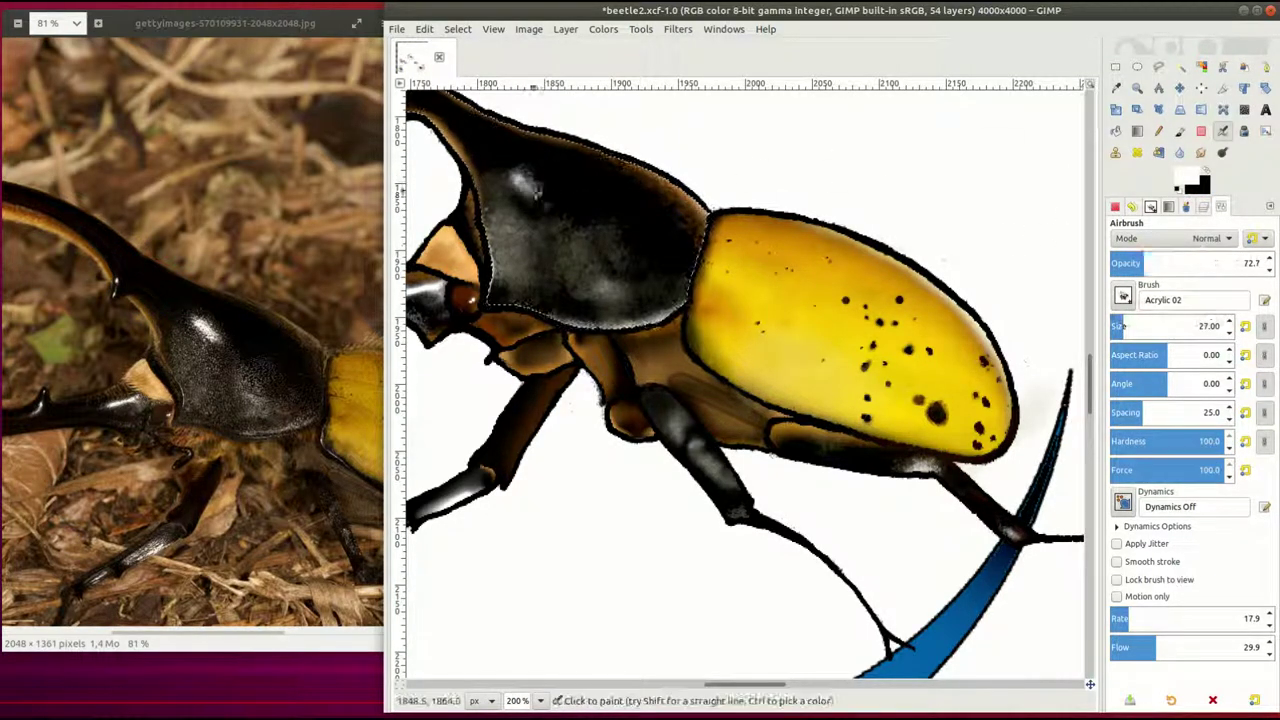
click(1188, 182)
click(1028, 86)
click(1240, 280)
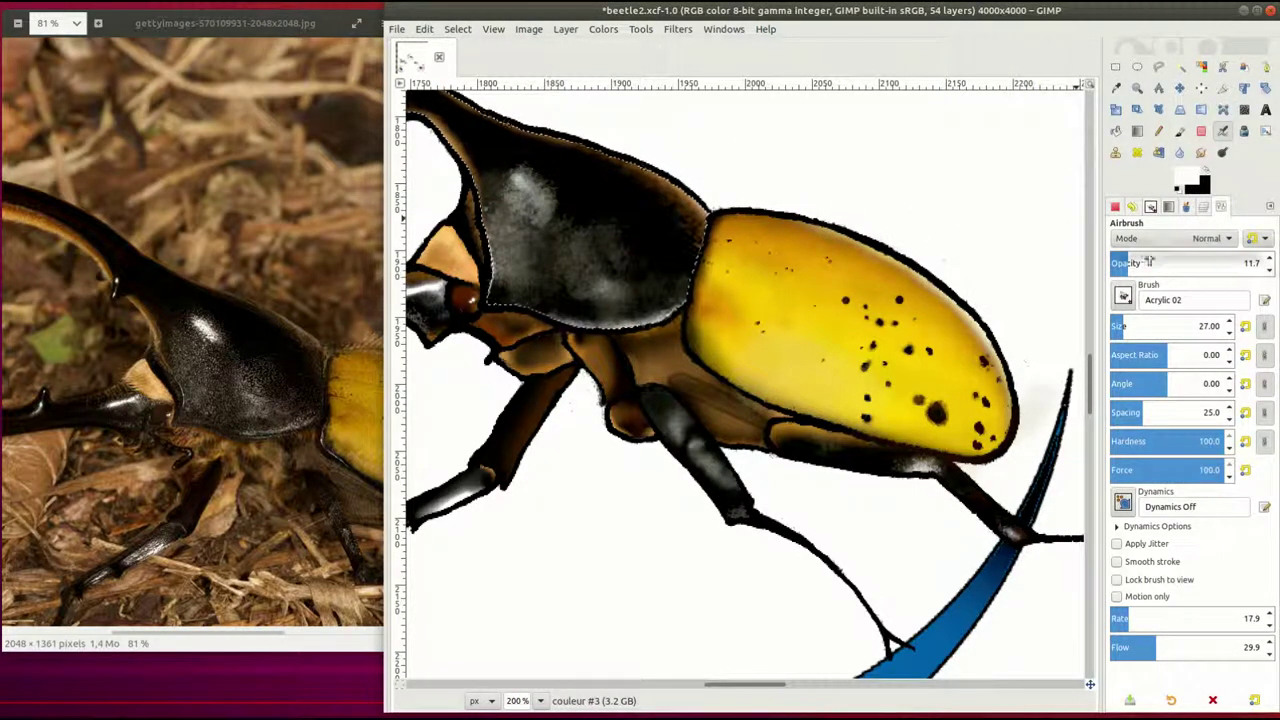
drag(1149, 261, 1250, 262)
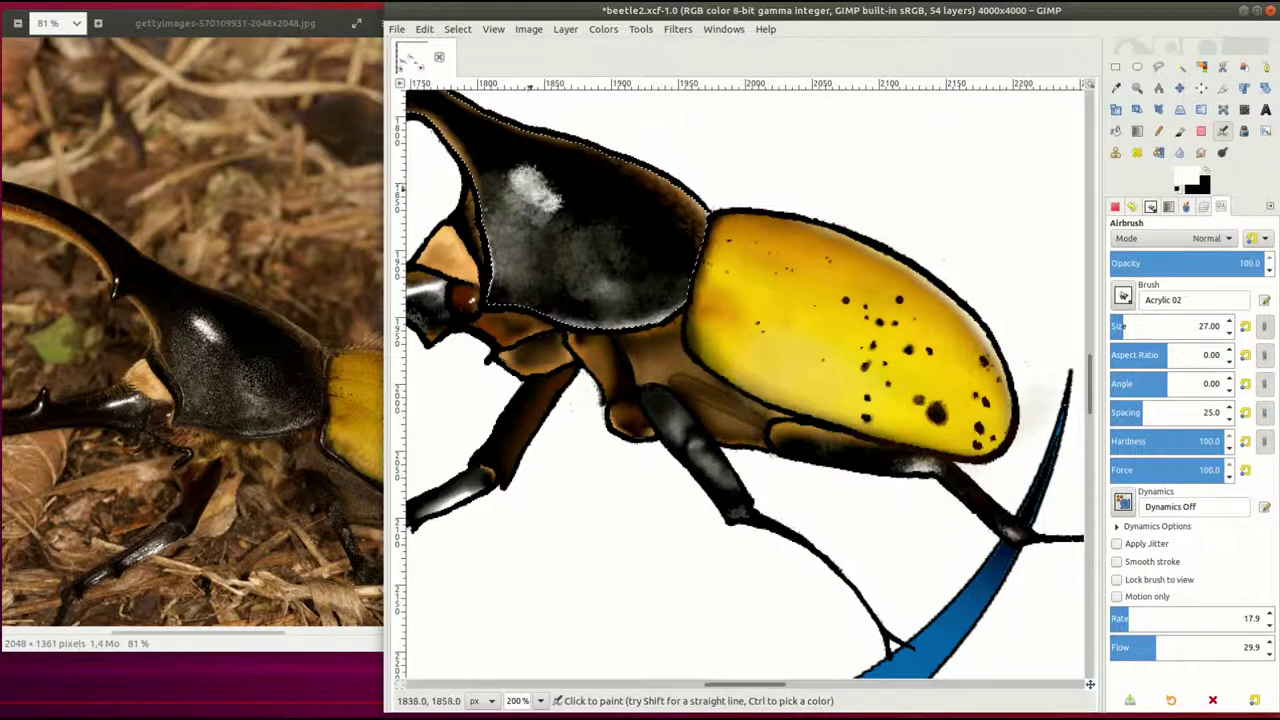
drag(1119, 326, 1118, 326)
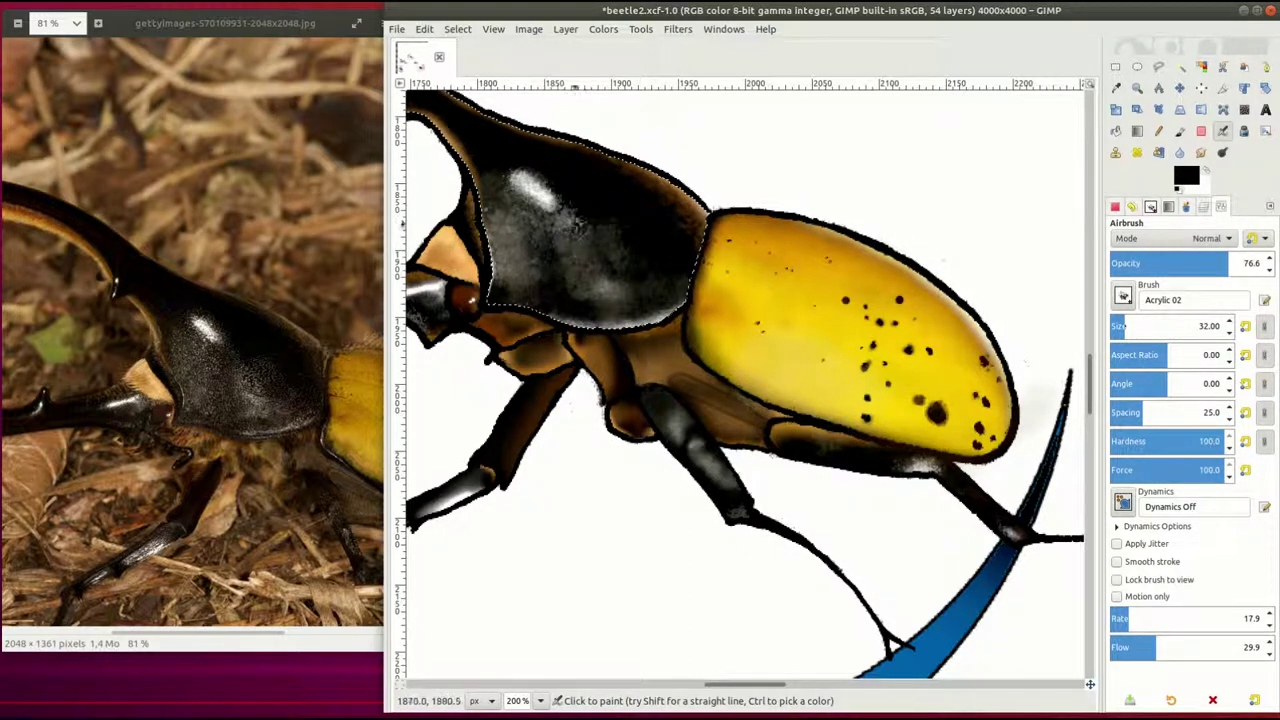
Airbrush soft highlights and shading on the pronotum, sampling black and dark brown at 18 opacity
key(ctrl)
mouse_move(668, 229)
mouse_down()
mouse_move(560, 236)
mouse_move(490, 181)
mouse_up()
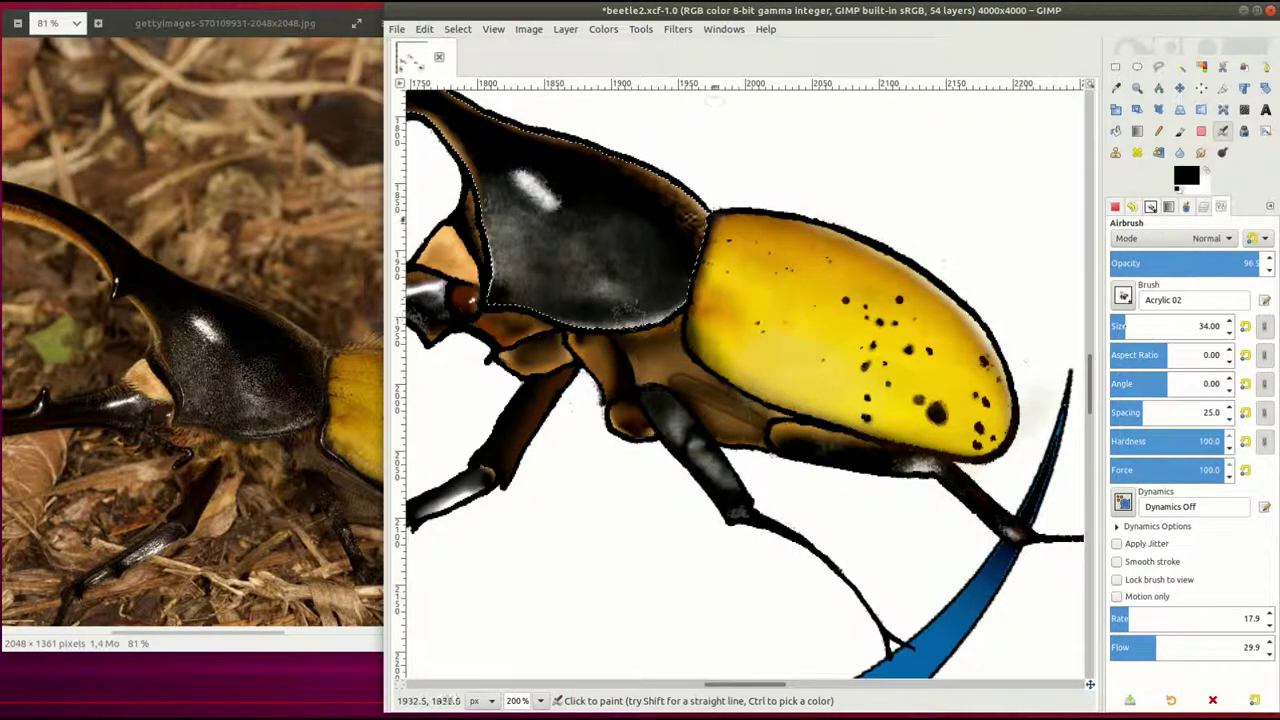
mouse_move(558, 283)
mouse_down()
mouse_move(612, 290)
mouse_move(600, 272)
mouse_up()
ctrl+click(605, 285)
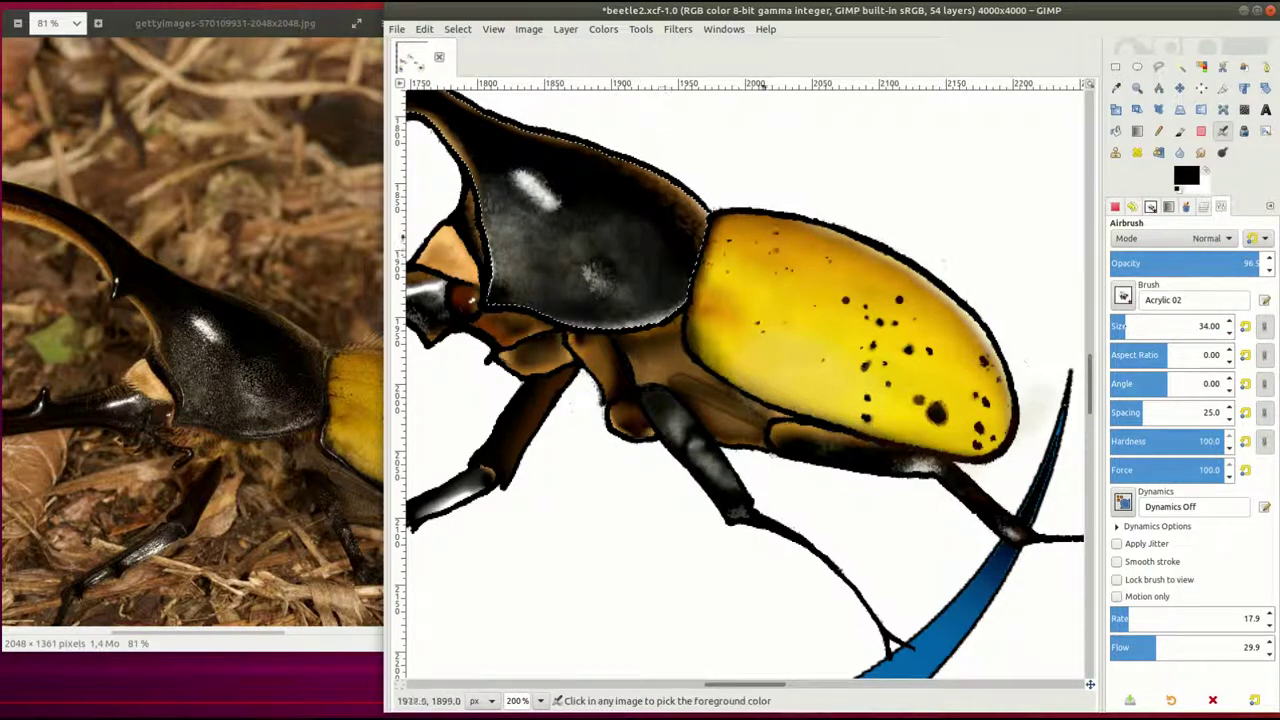
click(1137, 263)
key(x)
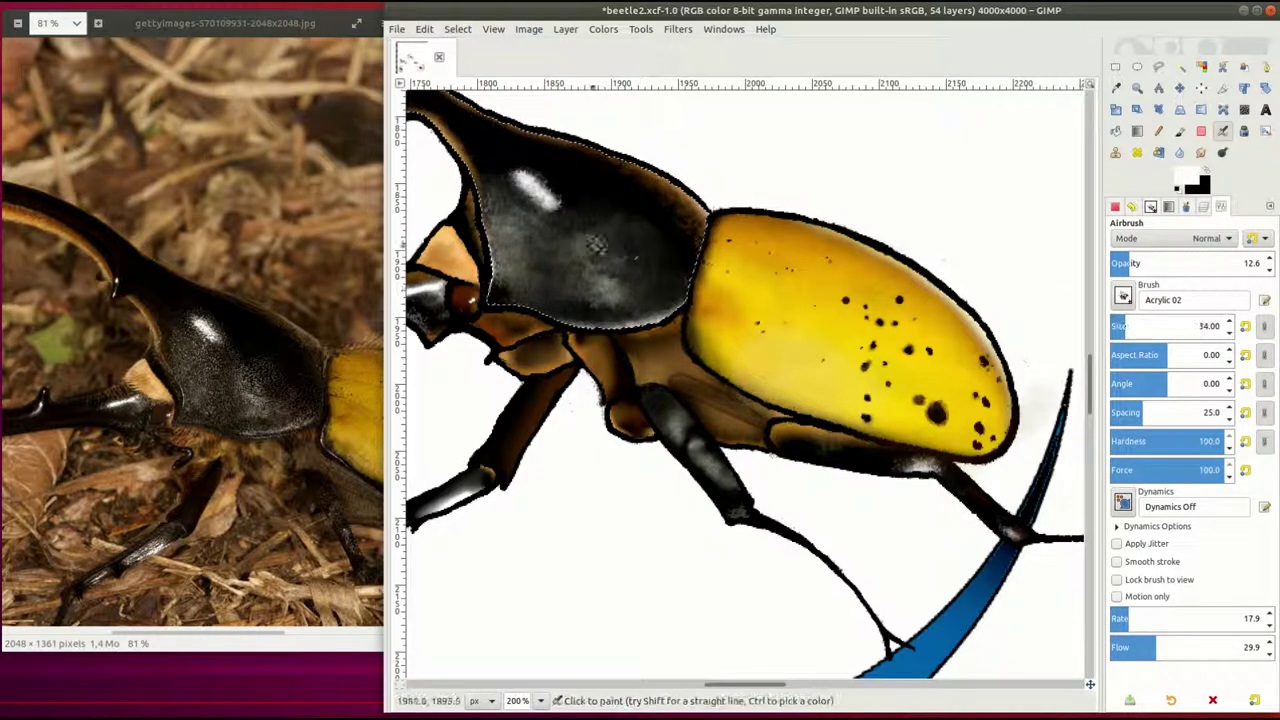
key(x)
ctrl+click(665, 268)
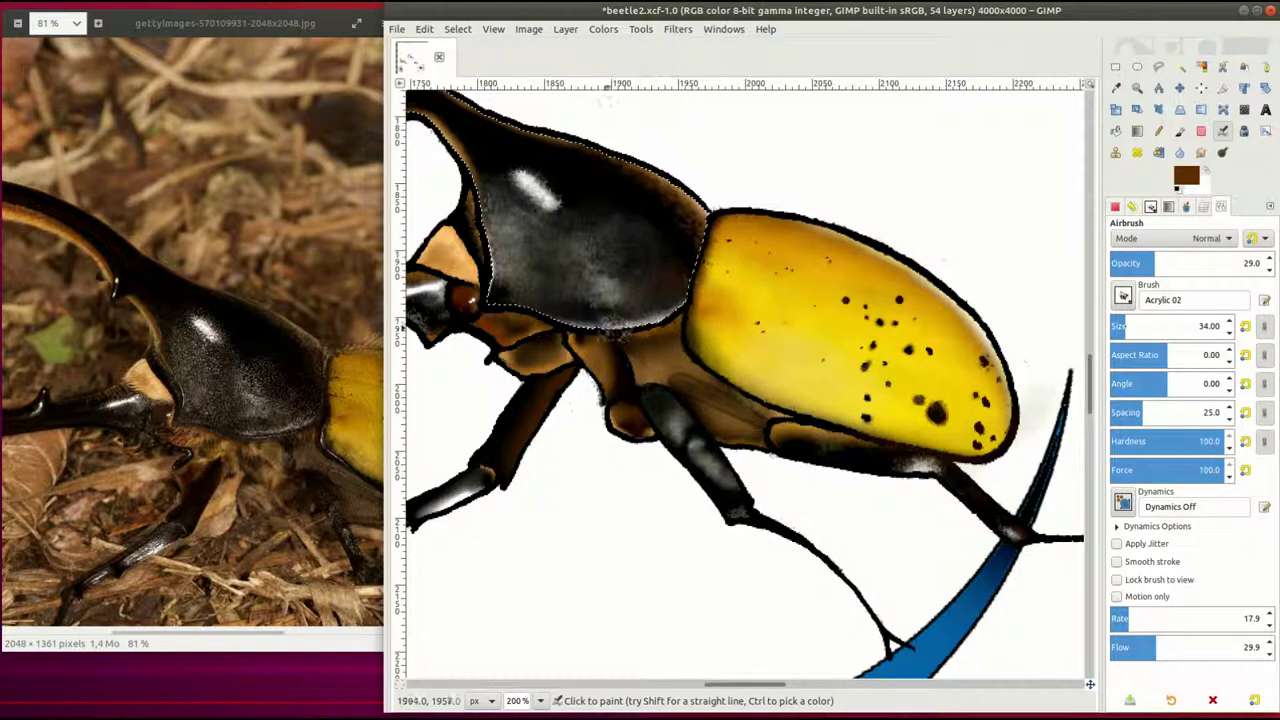
click(540, 700)
click(517, 663)
Shift the bottom Calque #1 background layer up and to the left
key(ctrl+l)
double_click(1213, 497)
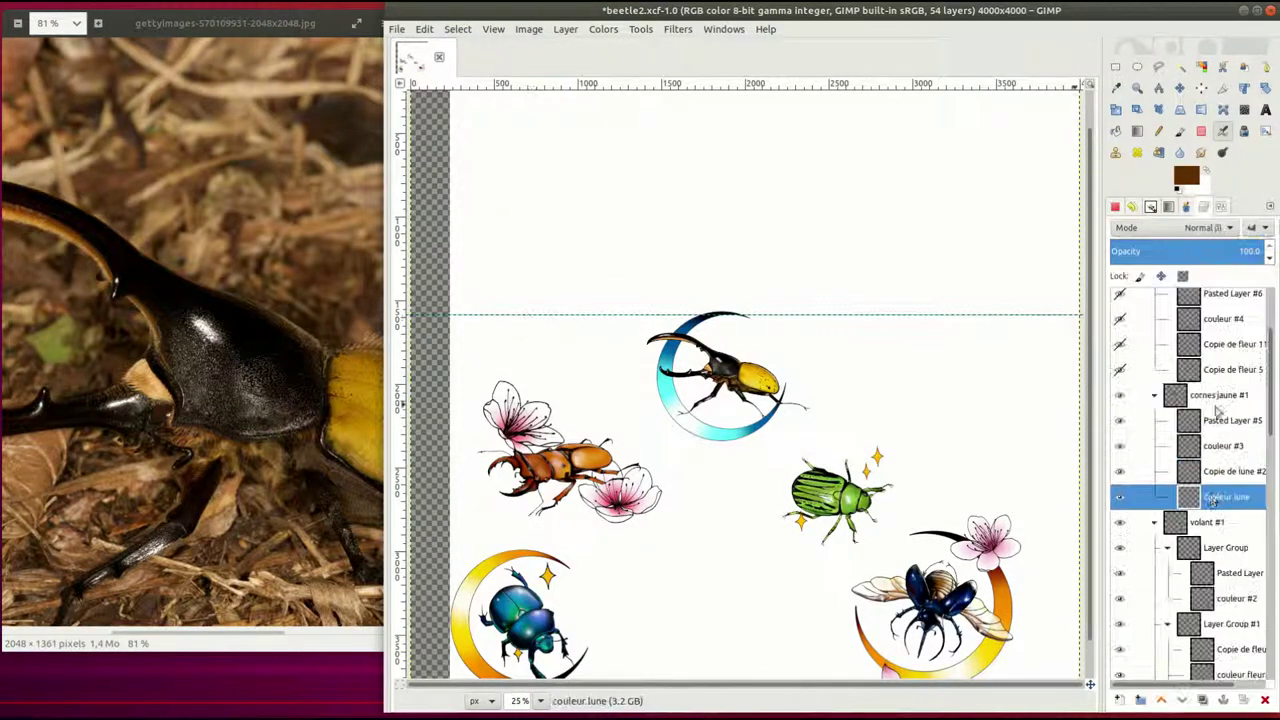
key(End)
click(540, 700)
key(shift+ctrl+j)
key(m)
drag(840, 277, 762, 236)
Zoom to 100% on the beetle and reselect the couleur #3 layer
key(1)
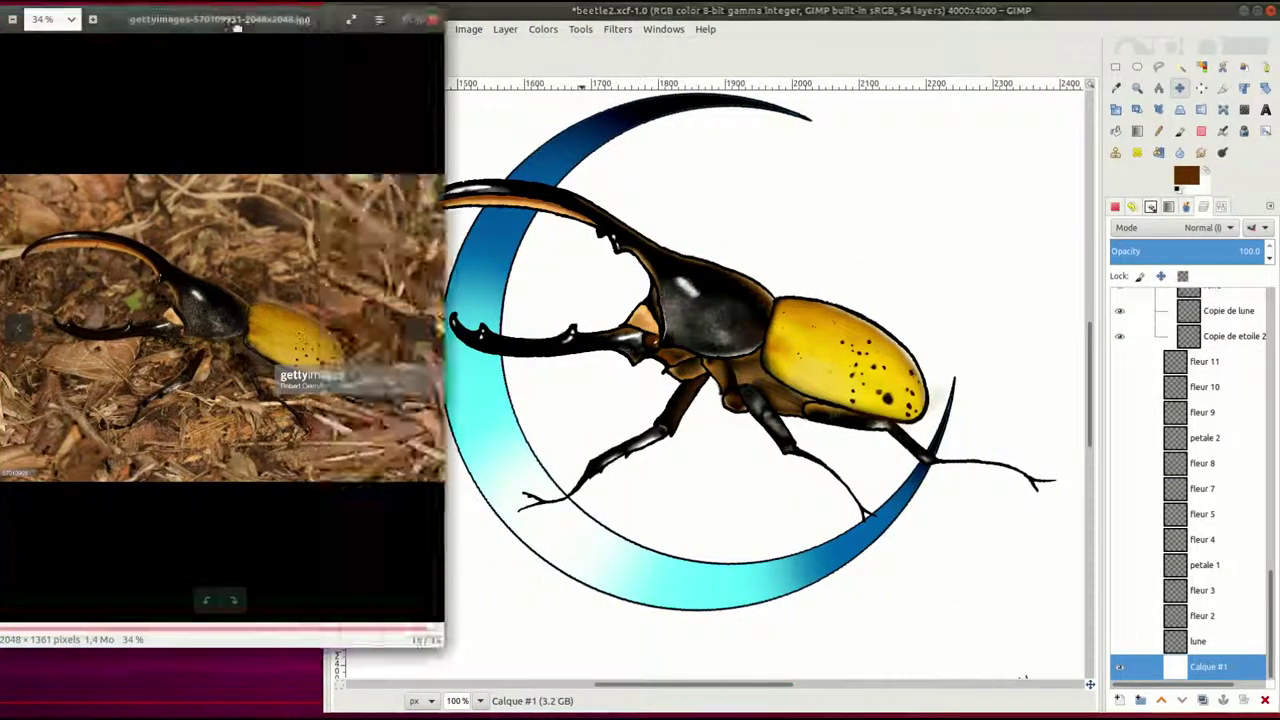
scroll(720, 340, down, 3)
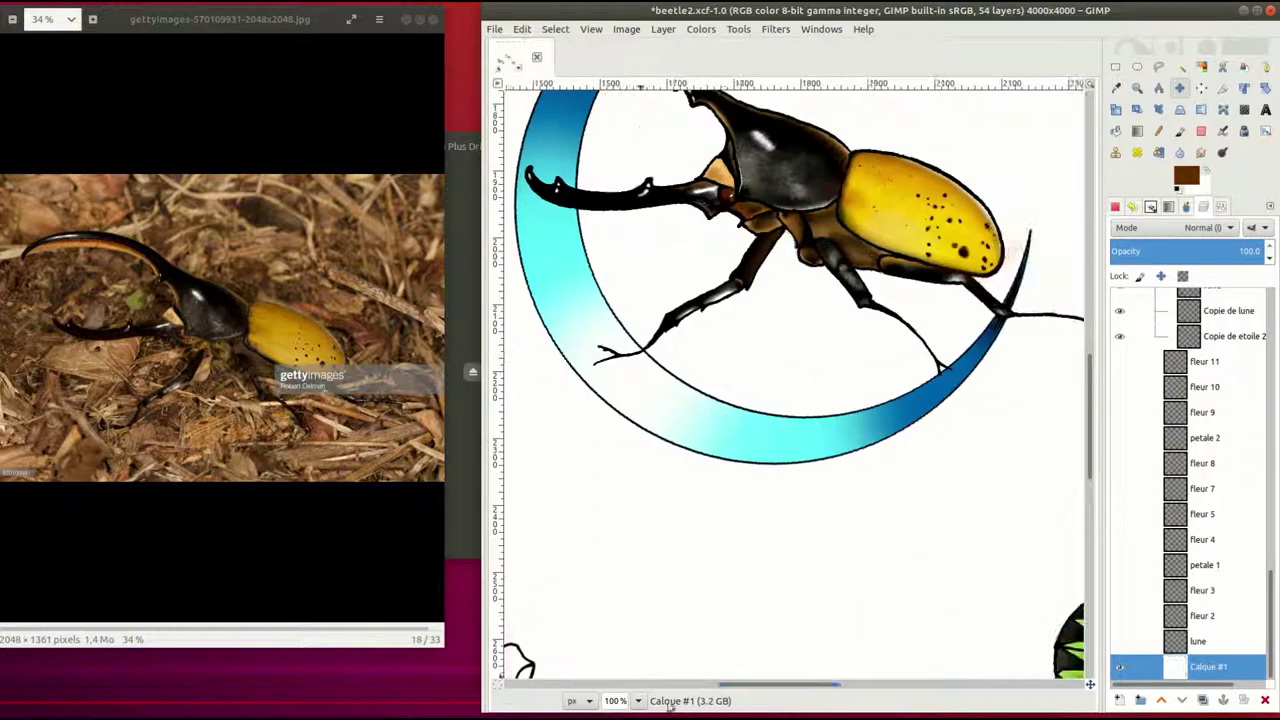
ctrl+scroll(1011, 423, down, 2)
click(1115, 67)
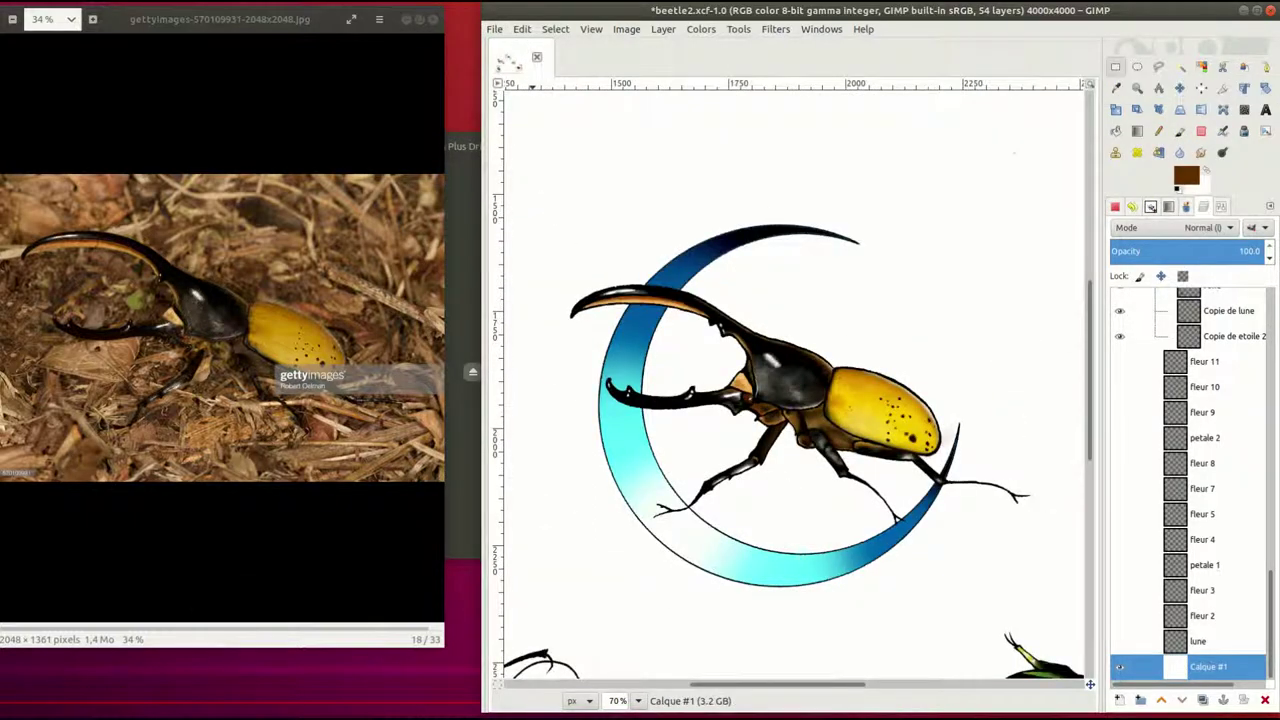
scroll(1200, 470, up, 3)
scroll(1200, 470, up, 5)
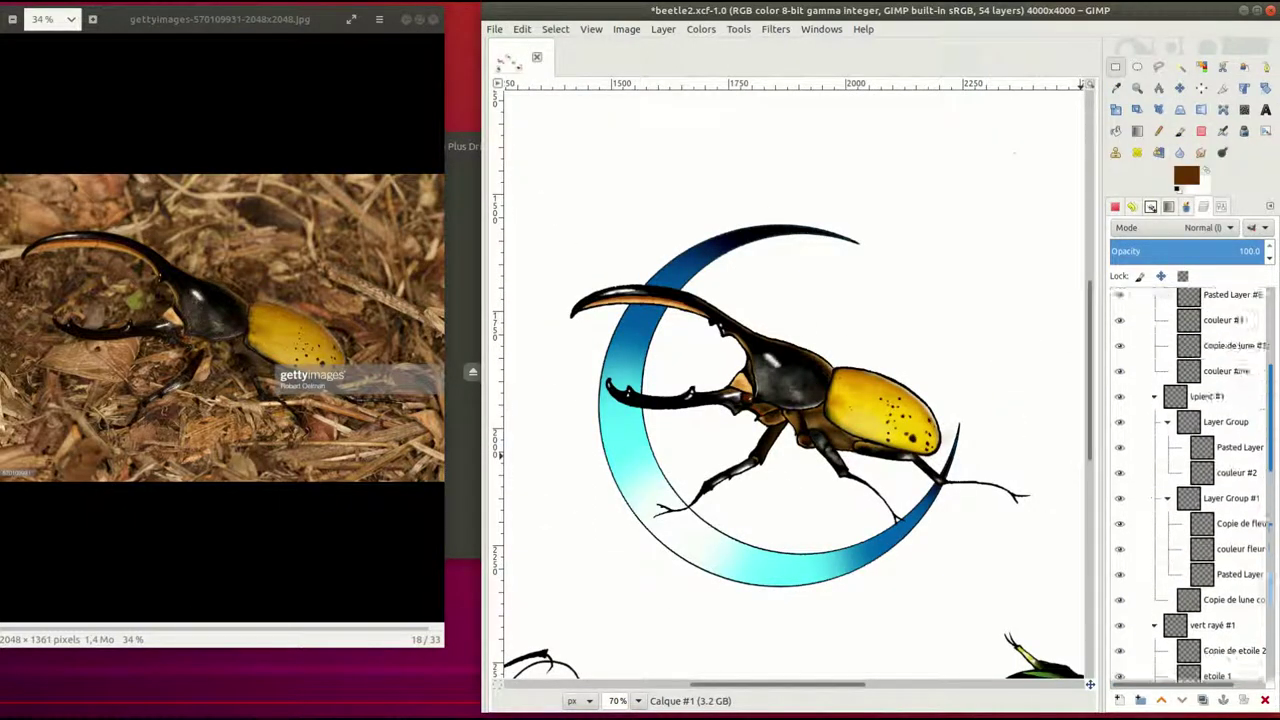
click(1225, 437)
click(1213, 463)
Reset paint colours to black and white with brush opacity about 82 and size about 125
key(d)
click(638, 700)
click(628, 600)
key(a)
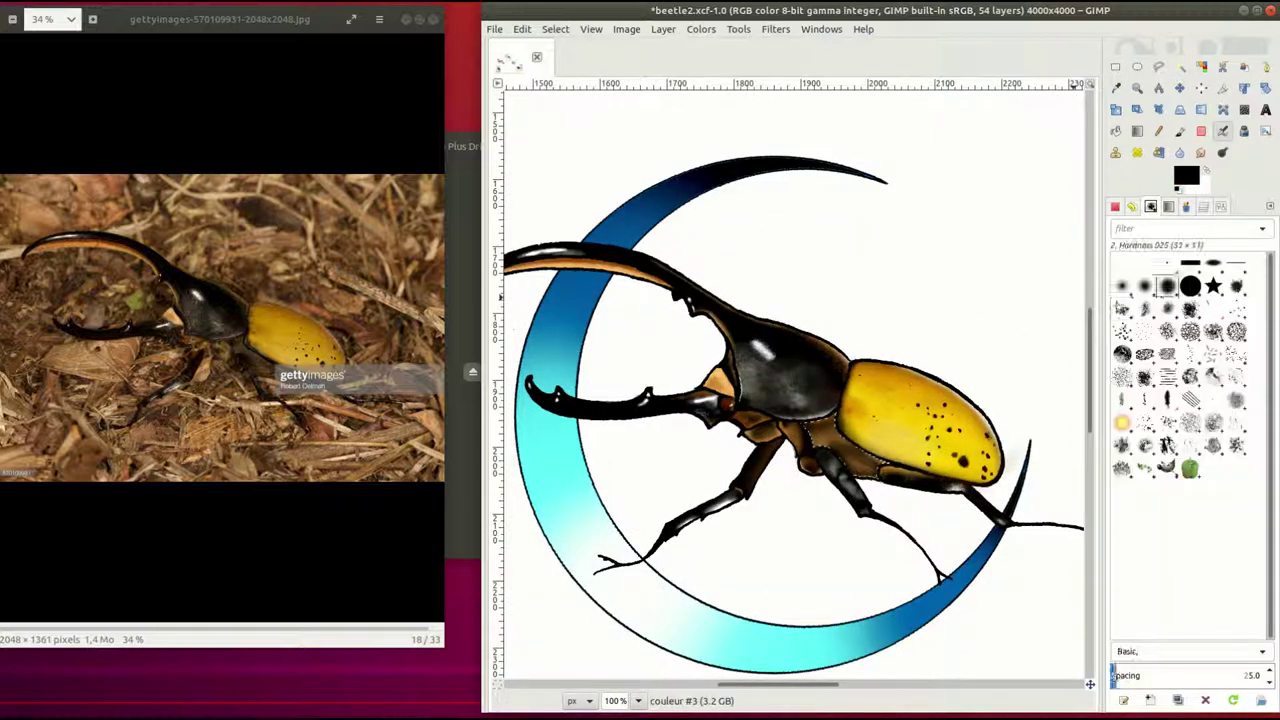
click(1235, 265)
click(1143, 328)
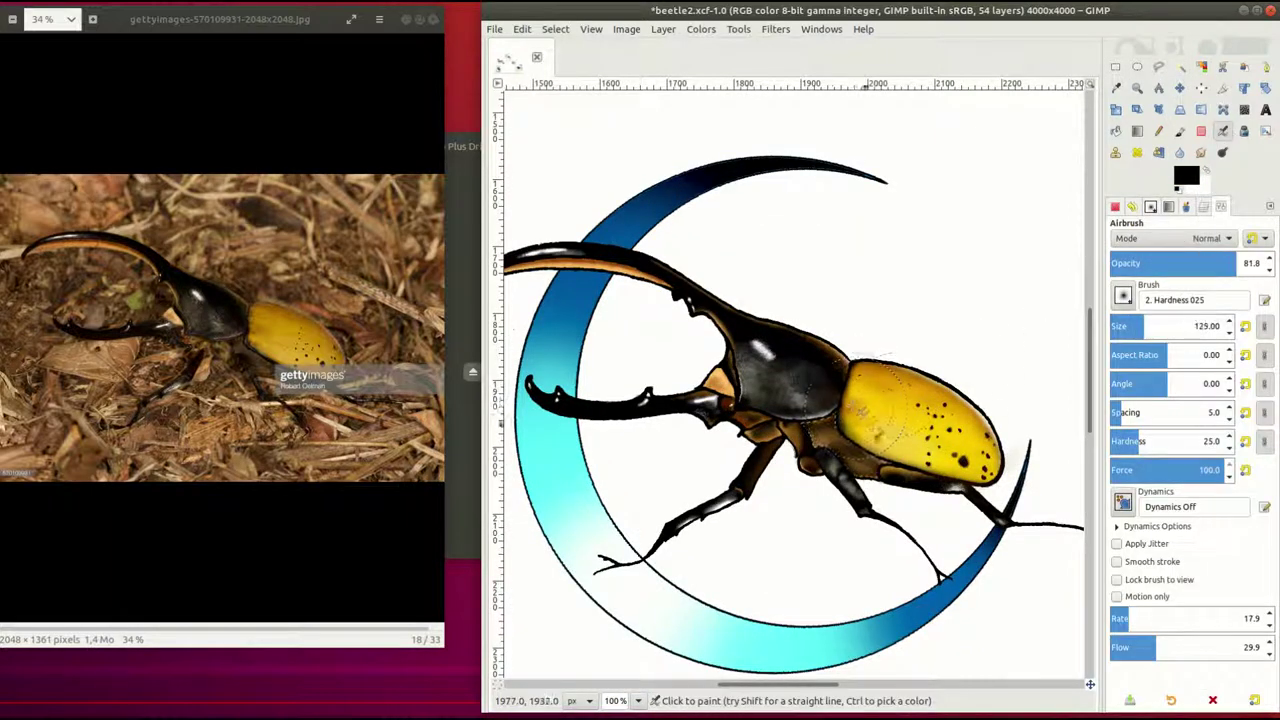
key(ctrl+l)
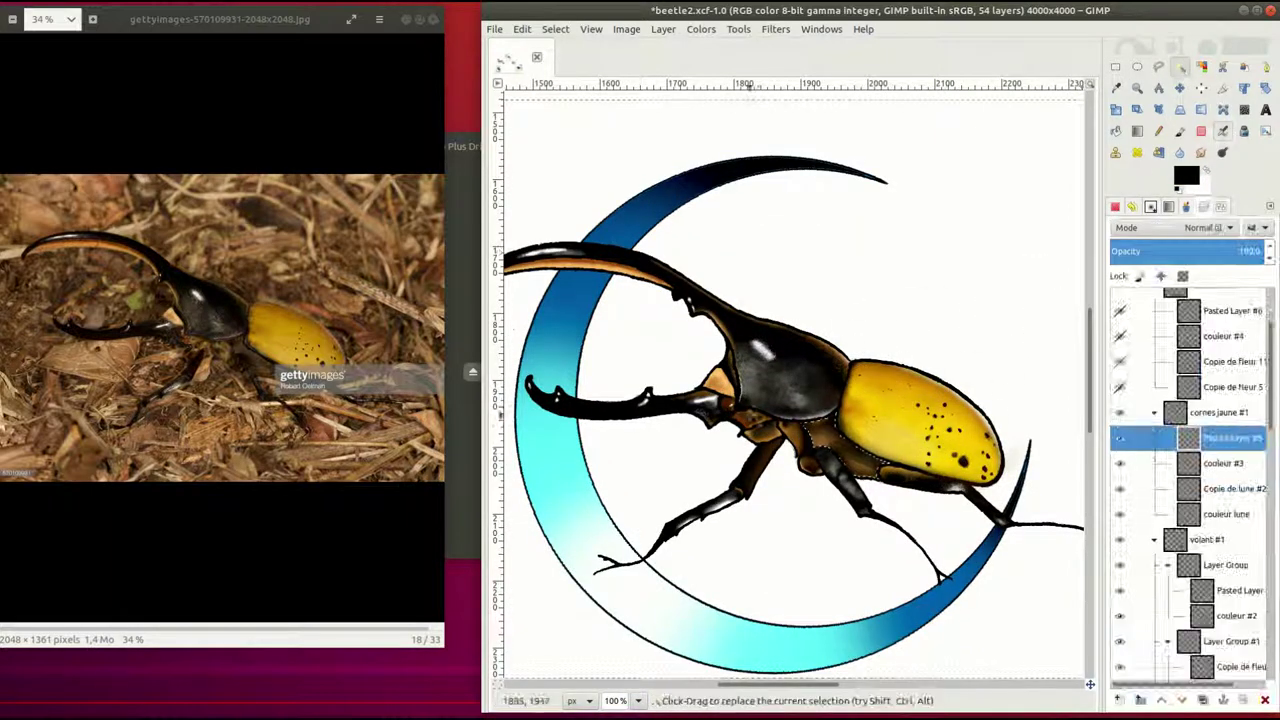
Undo the dark airbrush stroke on the thorax and save the finished artwork
click(522, 29)
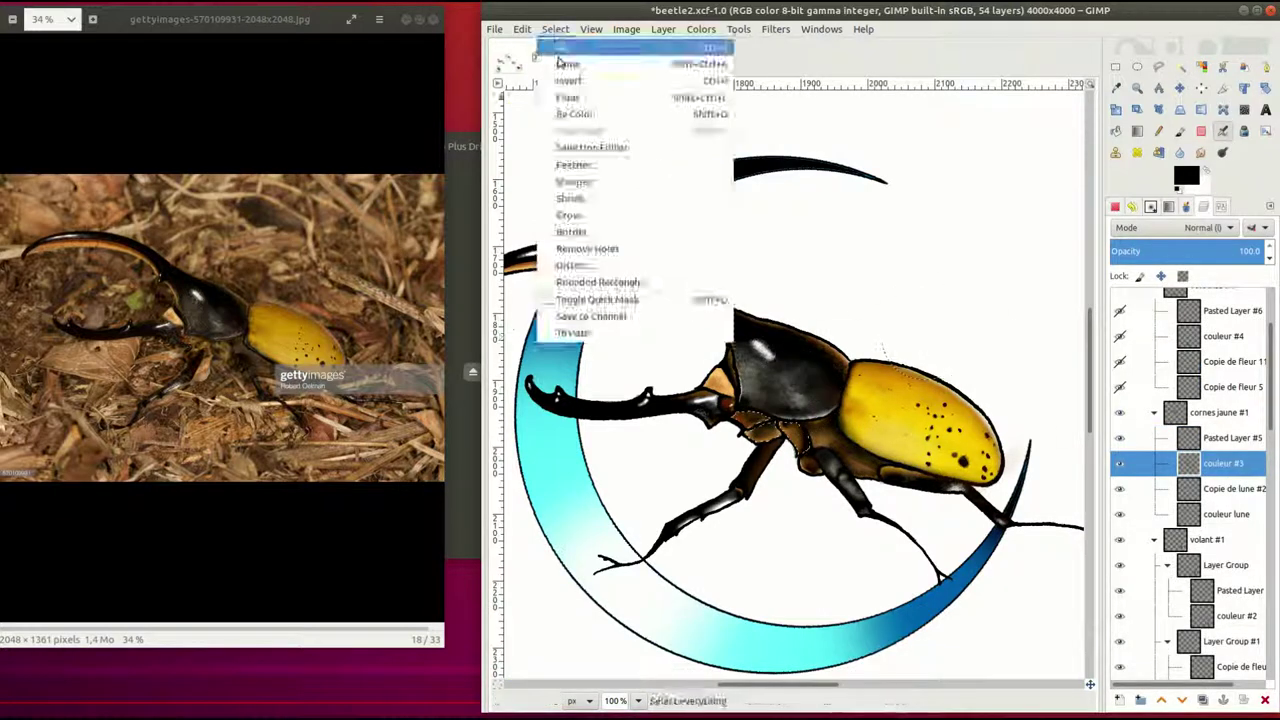
click(560, 58)
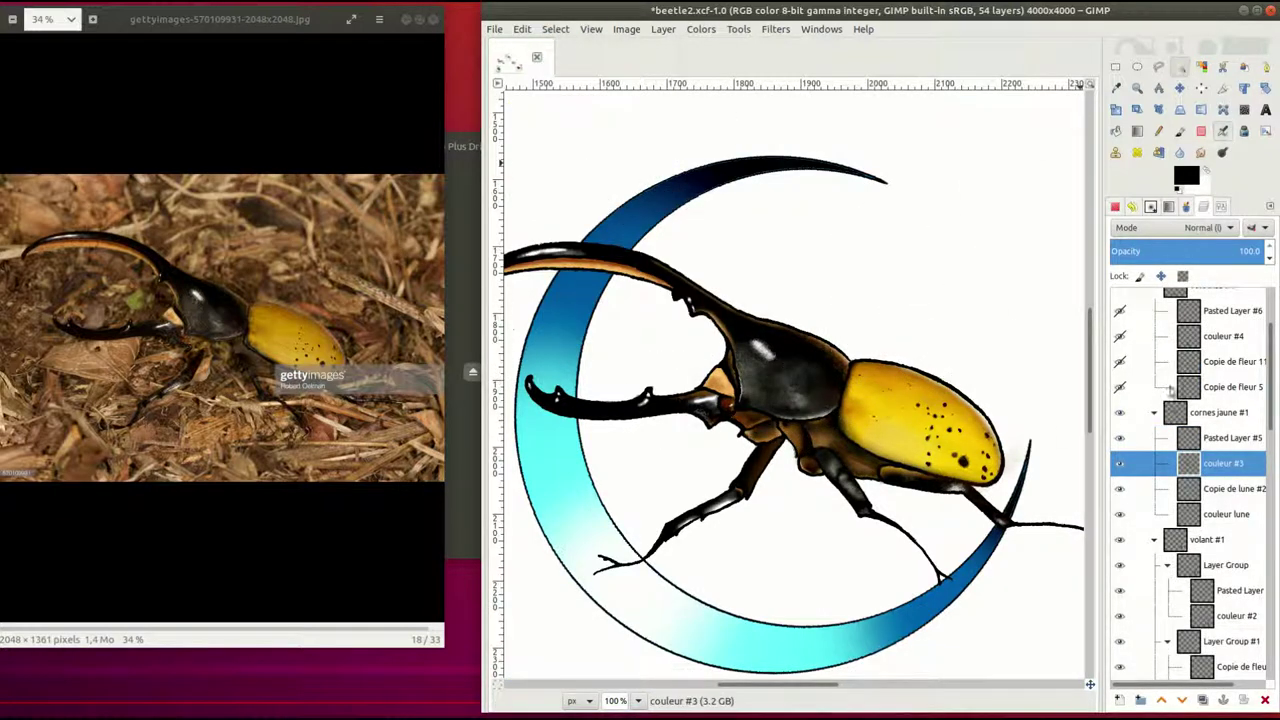
alt+click(1187, 437)
key(ctrl+x)
click(494, 29)
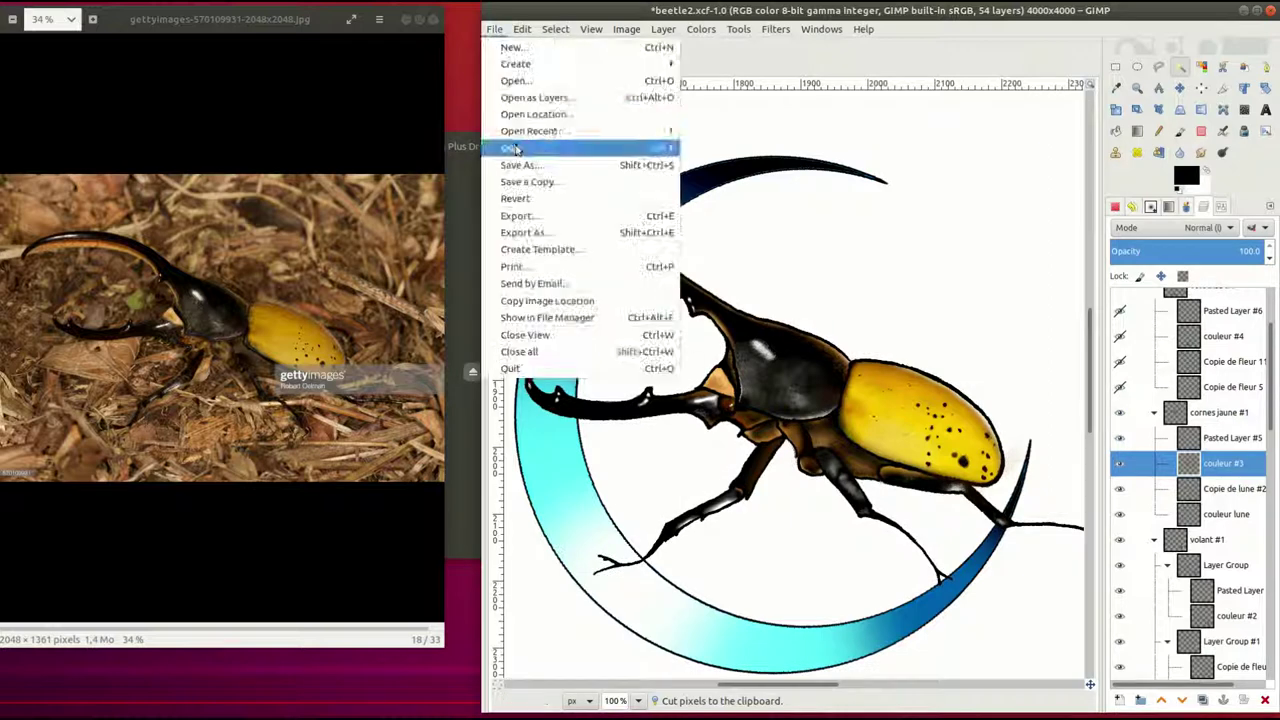
click(530, 149)
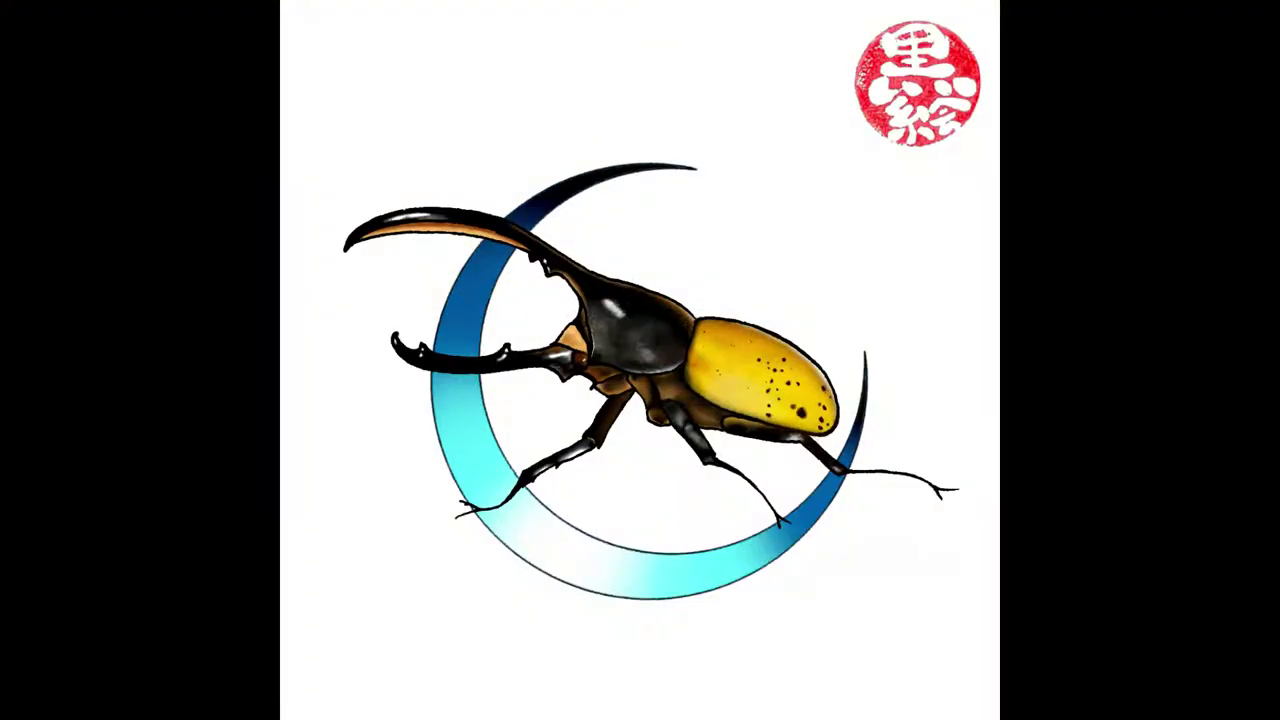